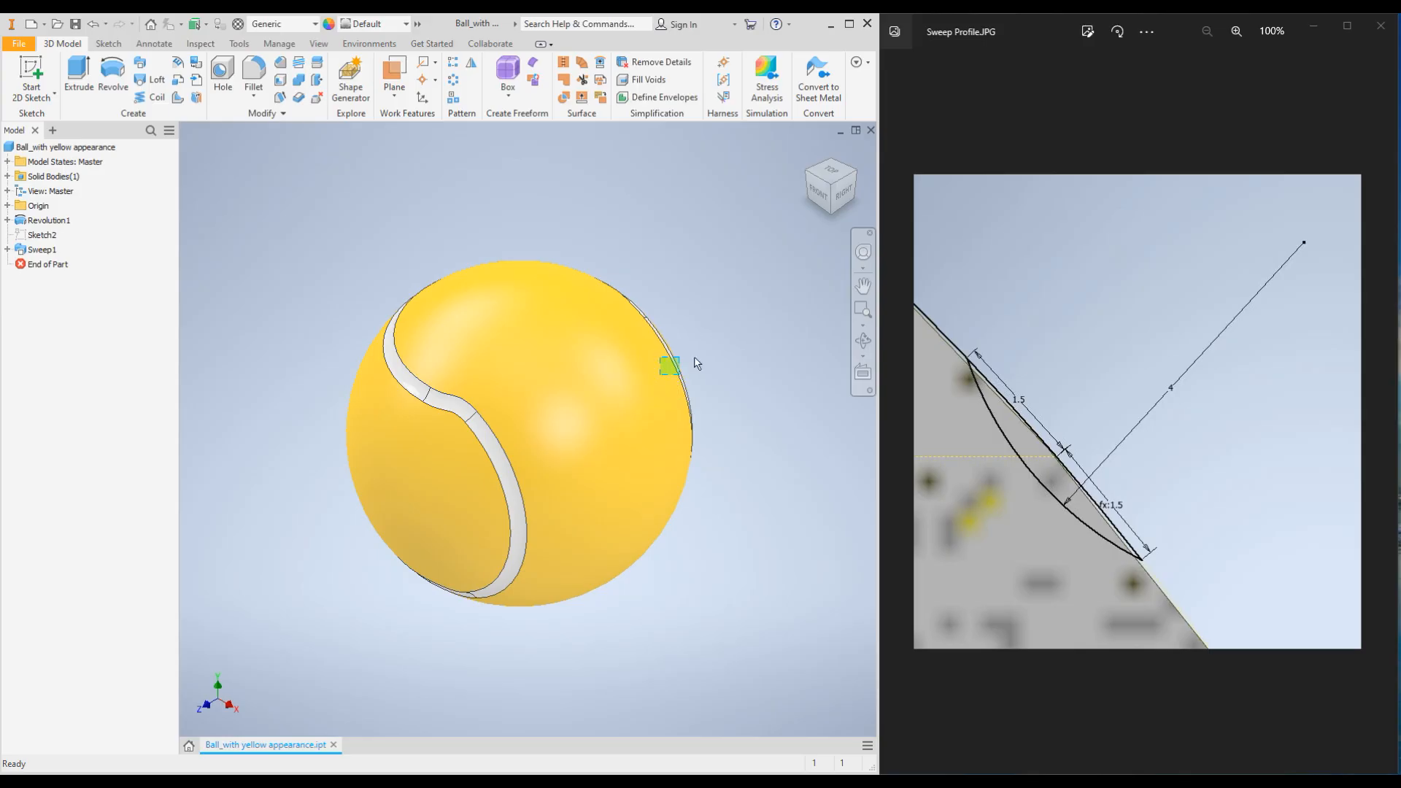
Revolve the right half of the 63.5 mm circle a full 360 degrees about its vertical diameter line
{"action": "middle_click_drag", "start_coordinate": [716, 238], "coordinate": [394, 218]}
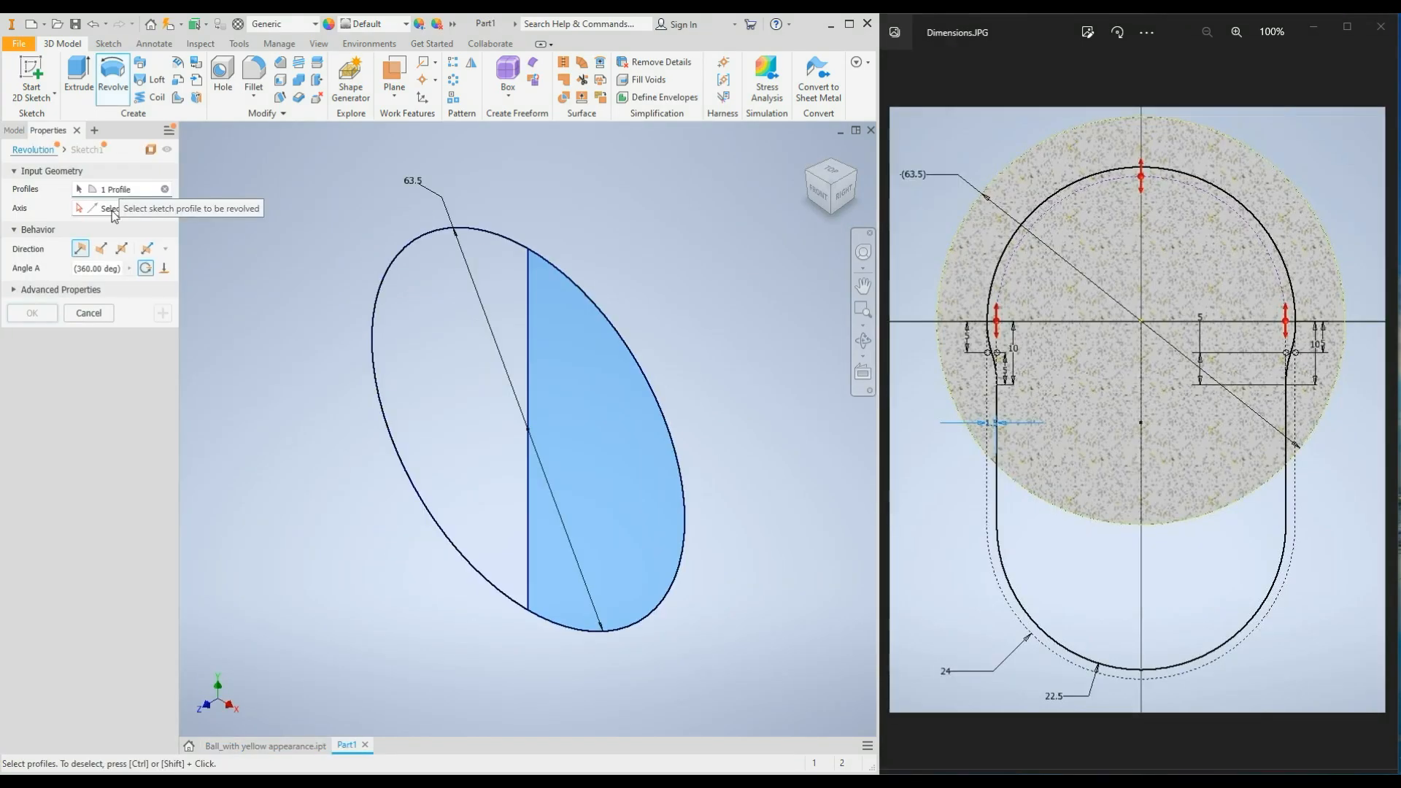
{"action": "left_click", "coordinate": [115, 211]}
{"action": "left_click", "coordinate": [527, 365]}
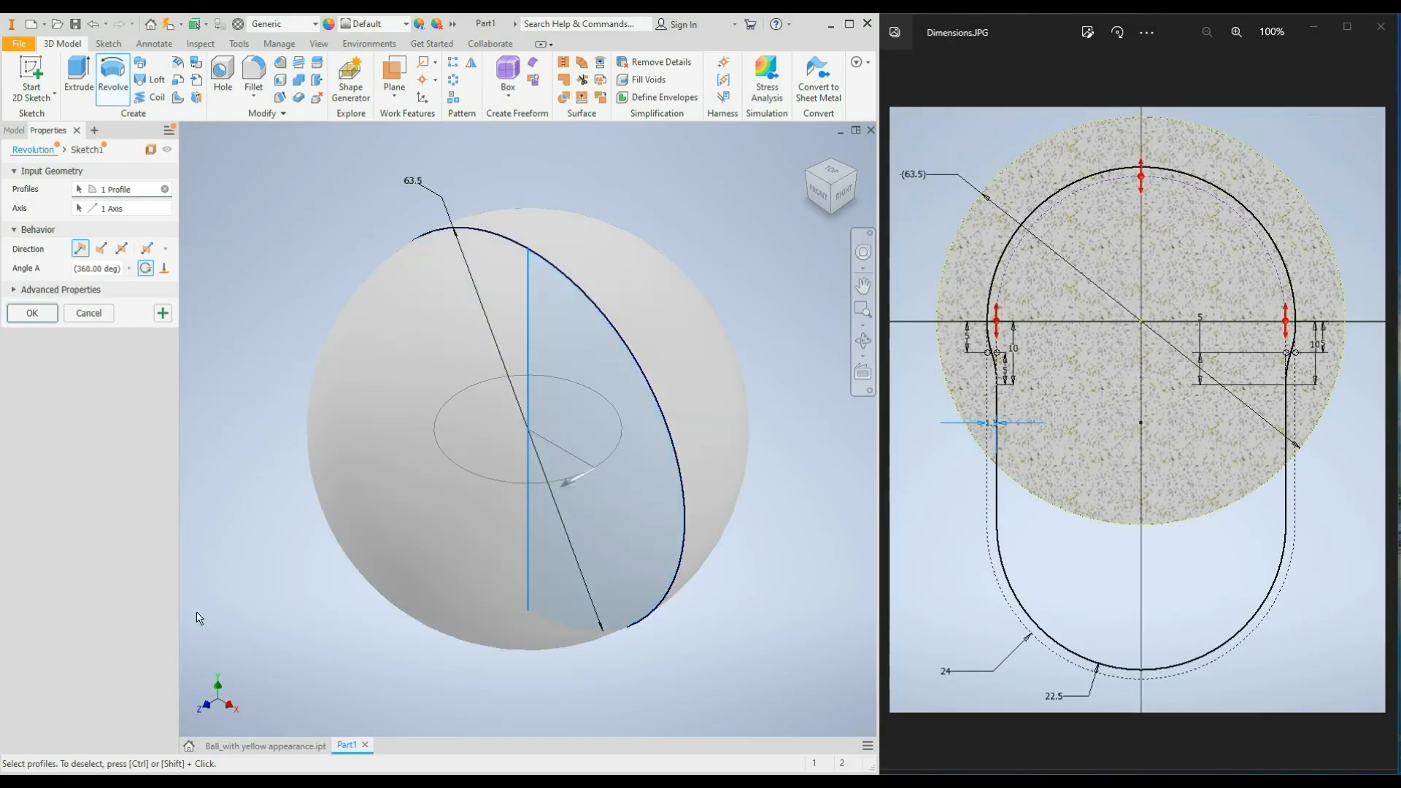
{"action": "left_click", "coordinate": [16, 292]}
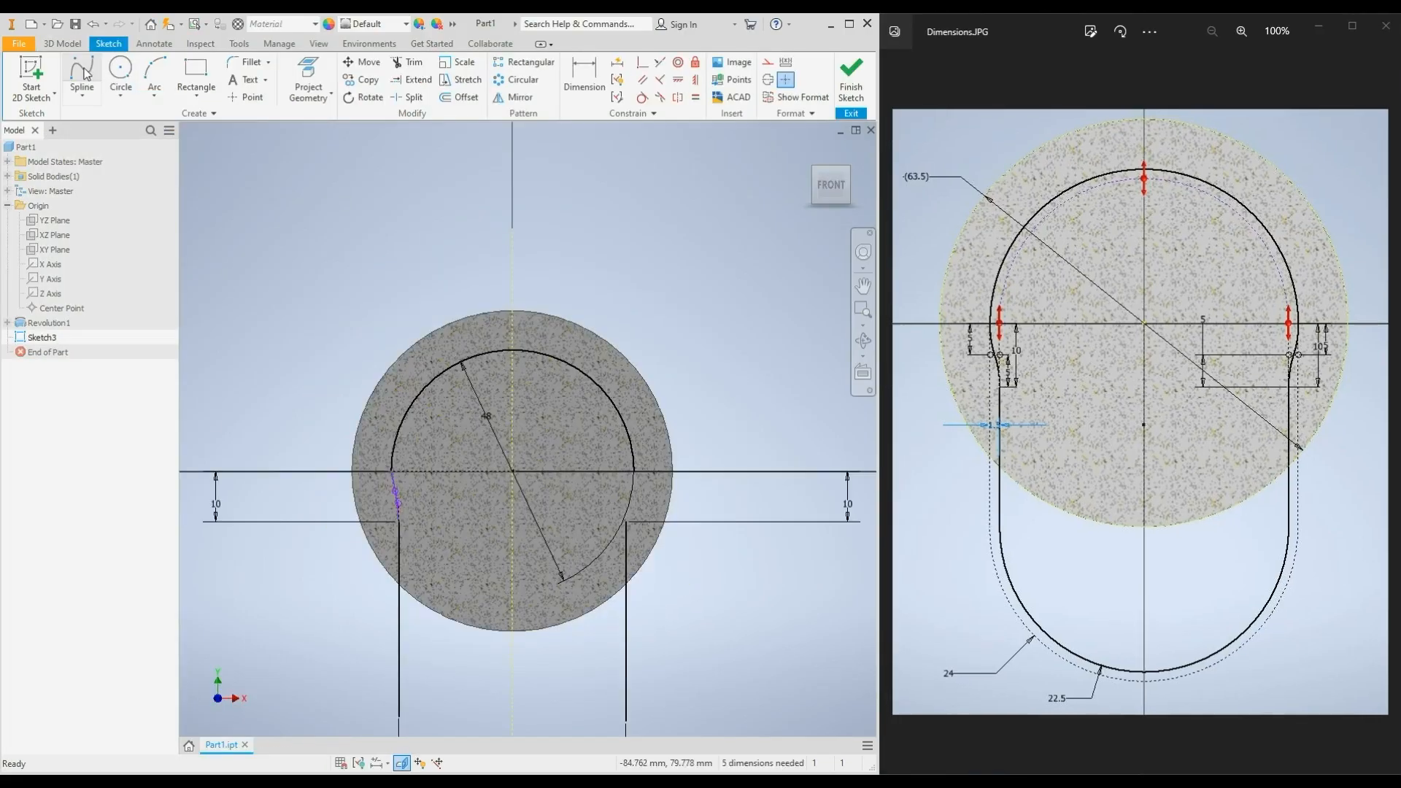
Draw a spline from the right end of the 48 mm arc to the upper end of the right vertical line
{"action": "scroll", "coordinate": [688, 476], "scroll_direction": "up", "scroll_amount": 3}
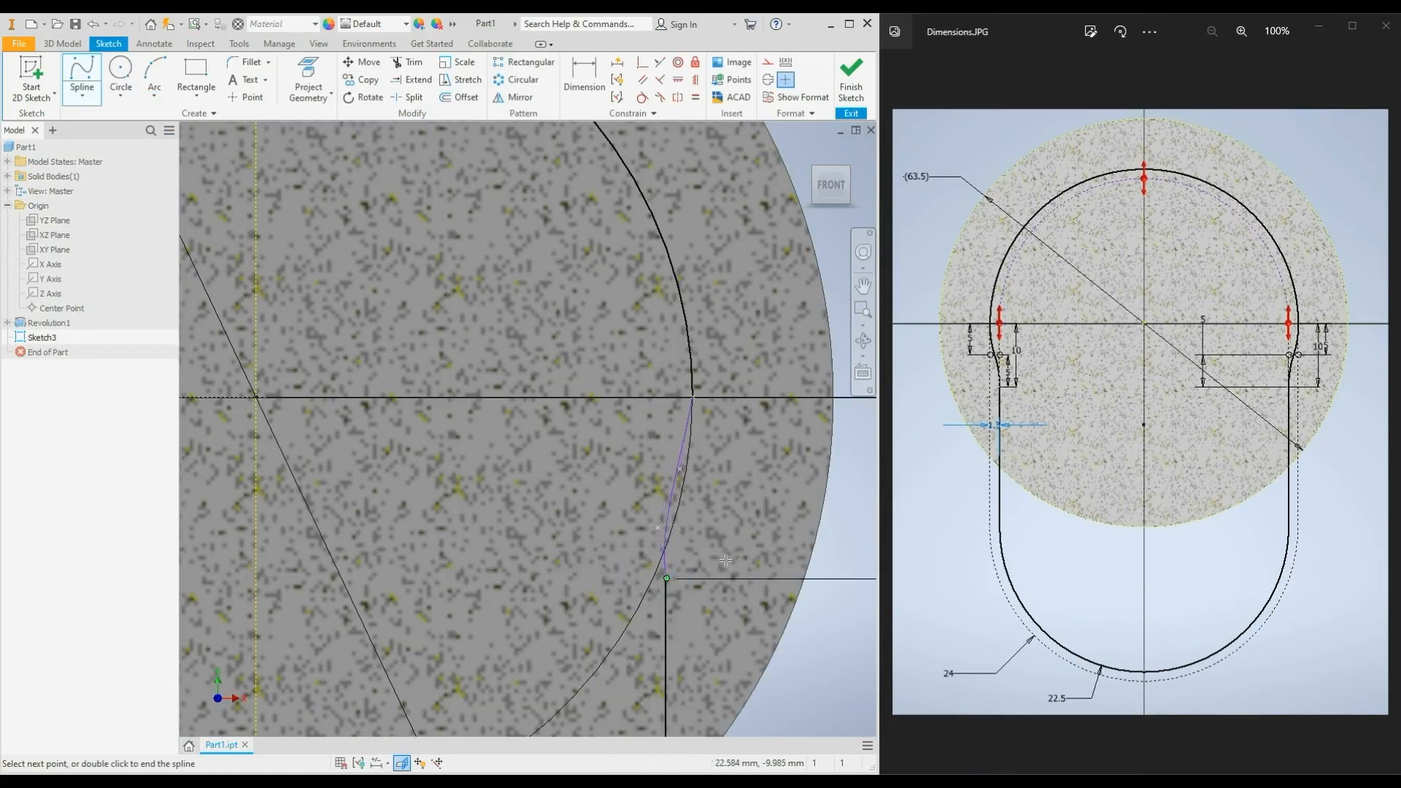
{"action": "scroll", "coordinate": [438, 347], "scroll_direction": "down", "scroll_amount": 2}
{"action": "key", "text": "Escape"}
Apply vertical constraints to the end handles of the splines joining the arc to the vertical lines
{"action": "left_click", "coordinate": [694, 79]}
{"action": "middle_click_drag", "start_coordinate": [502, 718], "coordinate": [405, 439]}
{"action": "scroll", "coordinate": [405, 439], "scroll_direction": "down", "scroll_amount": 5}
{"action": "scroll", "coordinate": [435, 292], "scroll_direction": "up", "scroll_amount": 5}
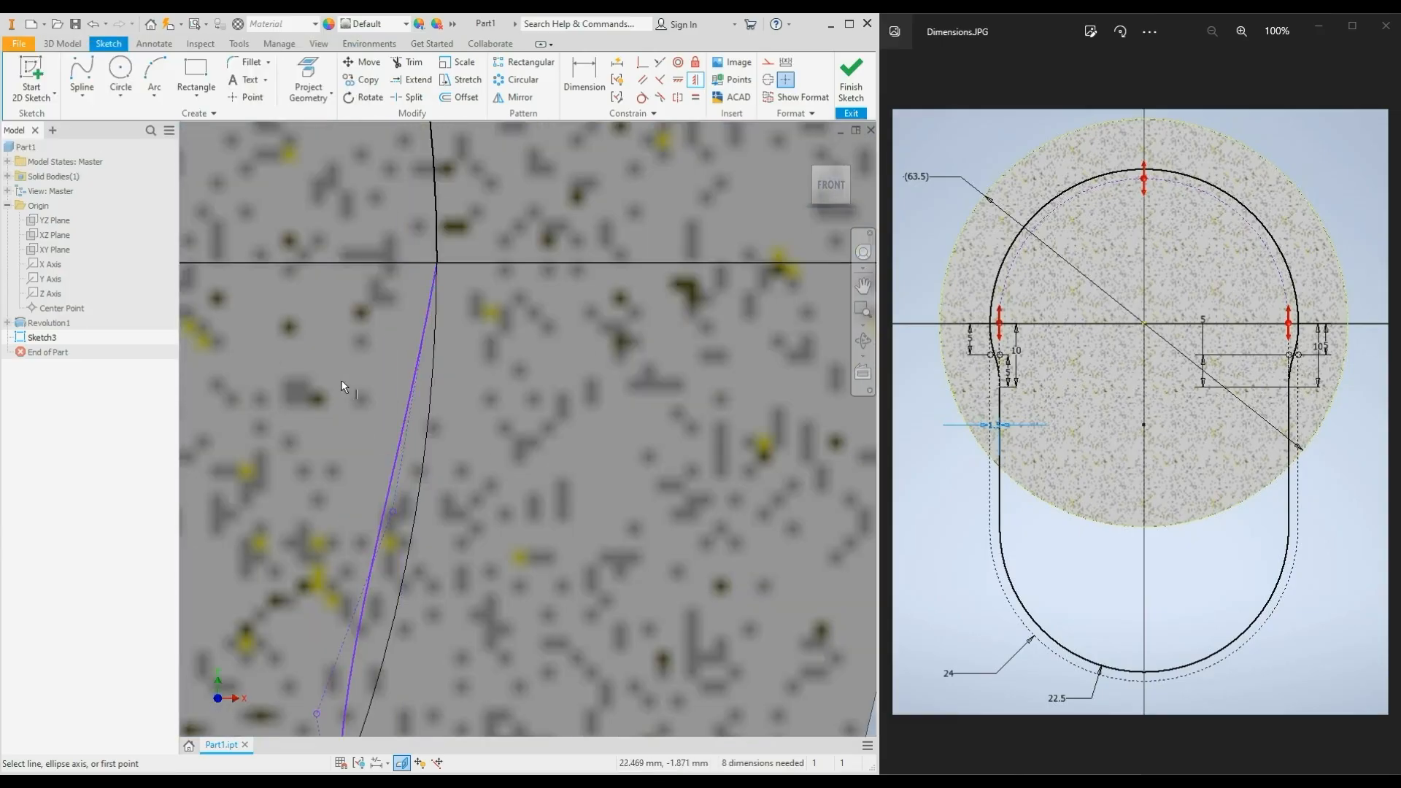
{"action": "middle_click_drag", "start_coordinate": [323, 697], "coordinate": [425, 416]}
{"action": "scroll", "coordinate": [503, 445], "scroll_direction": "down", "scroll_amount": 8}
Dimension the left spline's upper and lower end handles vertically at 5 mm each
{"action": "left_click", "coordinate": [583, 77]}
{"action": "scroll", "coordinate": [241, 434], "scroll_direction": "up", "scroll_amount": 3}
{"action": "left_click", "coordinate": [669, 353]}
{"action": "type", "text": "5"}
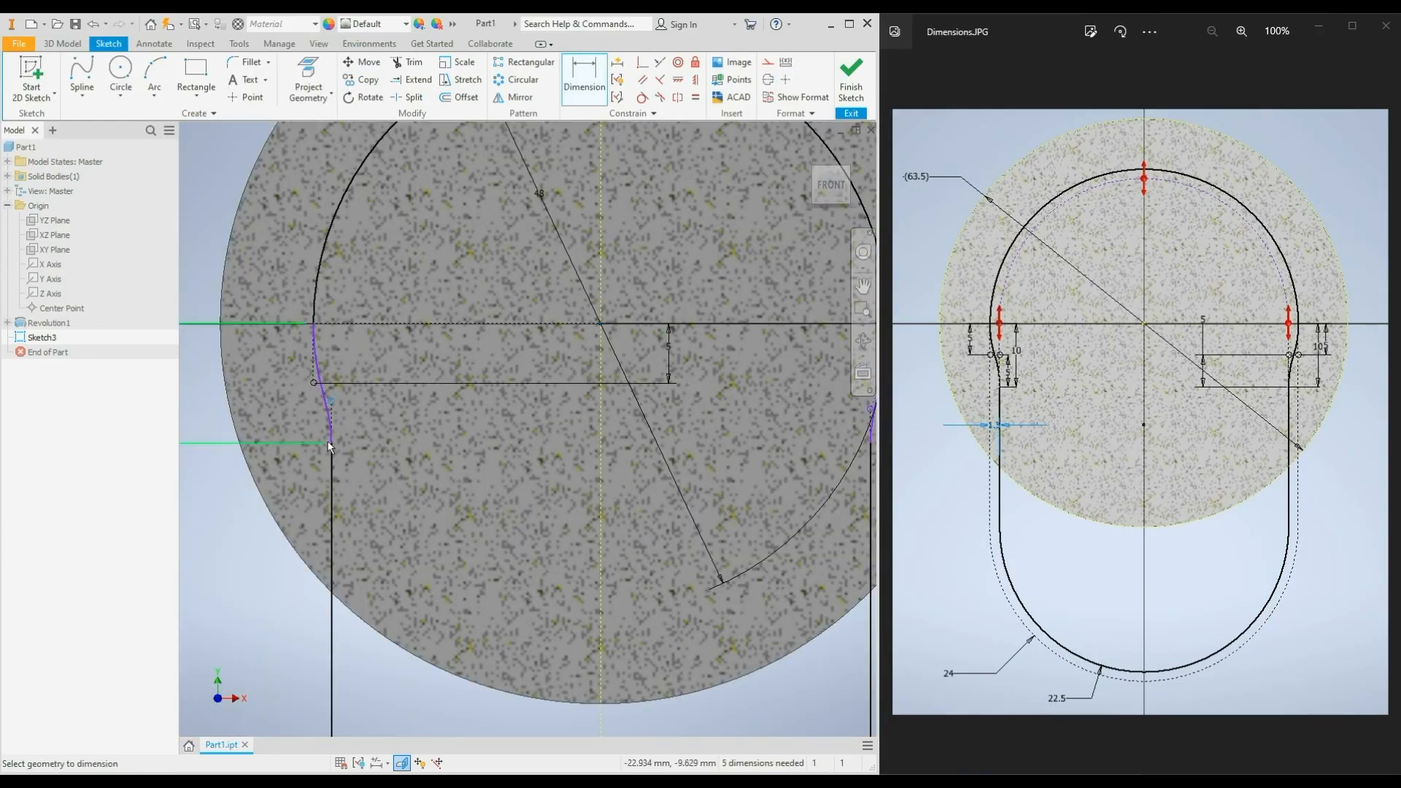
{"action": "left_click", "coordinate": [483, 413]}
{"action": "type", "text": "5"}
{"action": "scroll", "coordinate": [386, 419], "scroll_direction": "down", "scroll_amount": 2}
{"action": "scroll", "coordinate": [711, 416], "scroll_direction": "up", "scroll_amount": 4}
{"action": "scroll", "coordinate": [711, 416], "scroll_direction": "down", "scroll_amount": 4}
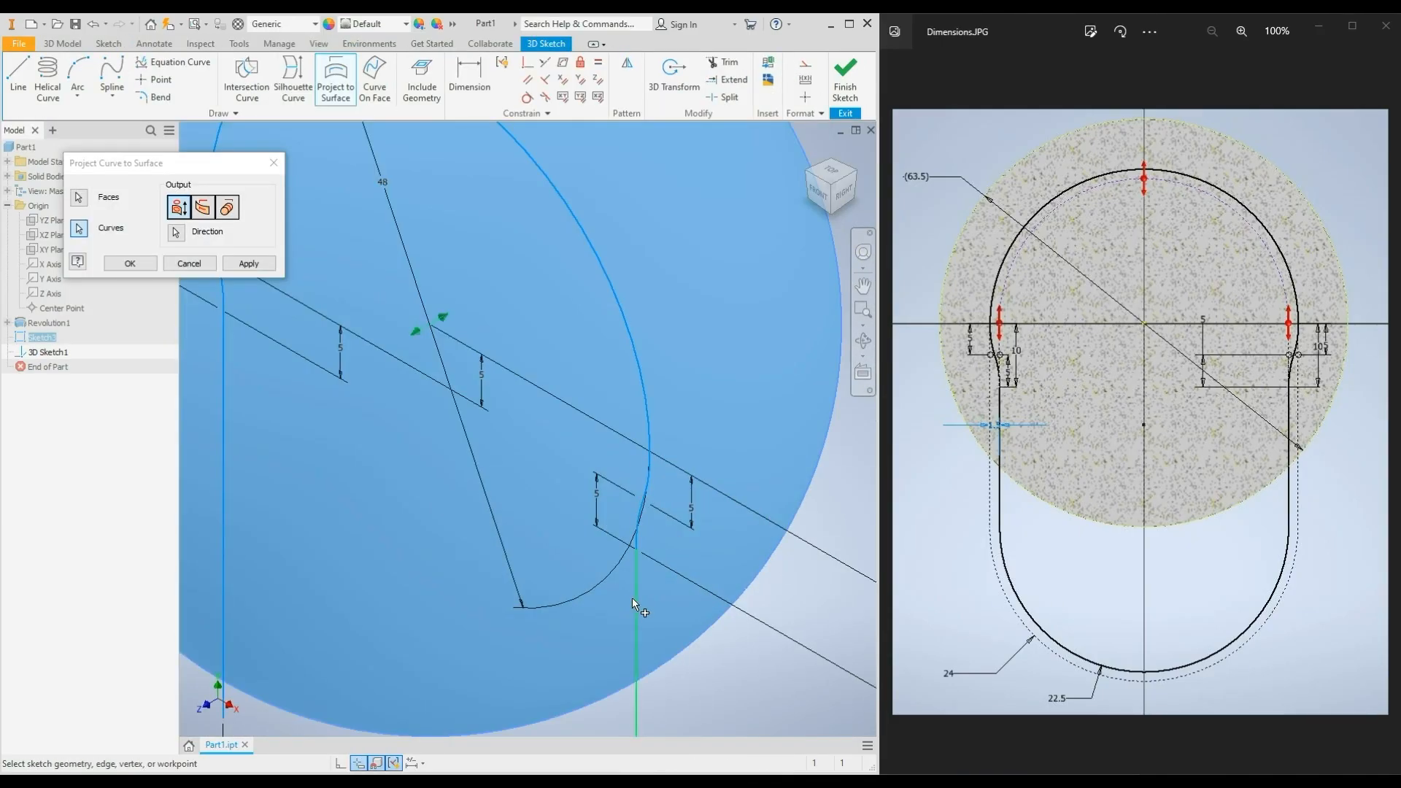
Project the arc, splines and vertical lines of the flat sketch onto the ball's surface in the 3D sketch
{"action": "left_click", "coordinate": [633, 598]}
{"action": "scroll", "coordinate": [588, 458], "scroll_direction": "down", "scroll_amount": 6}
{"action": "left_click", "coordinate": [249, 266]}
{"action": "left_click", "coordinate": [174, 264]}
{"action": "scroll", "coordinate": [589, 413], "scroll_direction": "up", "scroll_amount": 5}
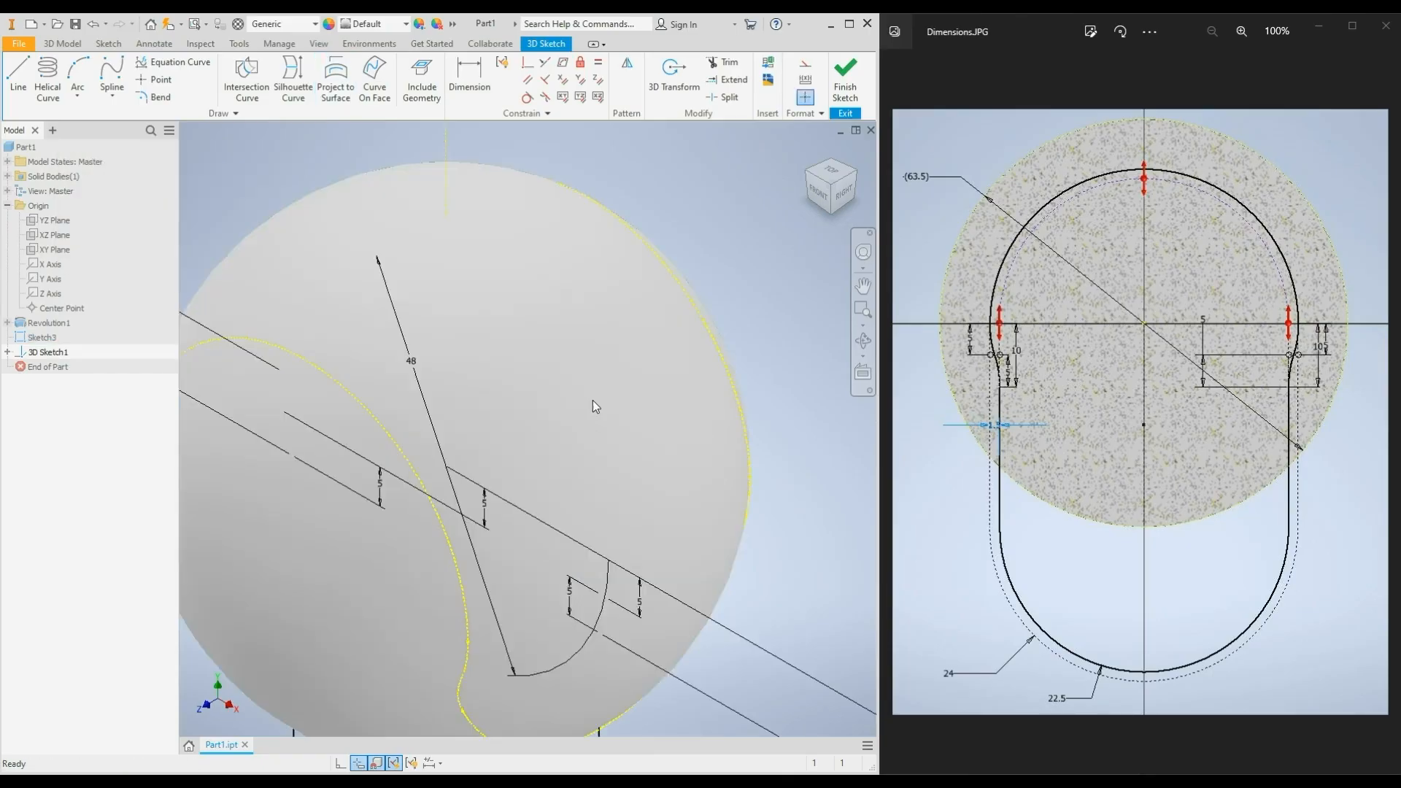
{"action": "scroll", "coordinate": [624, 299], "scroll_direction": "down", "scroll_amount": 2}
{"action": "left_click", "coordinate": [239, 43]}
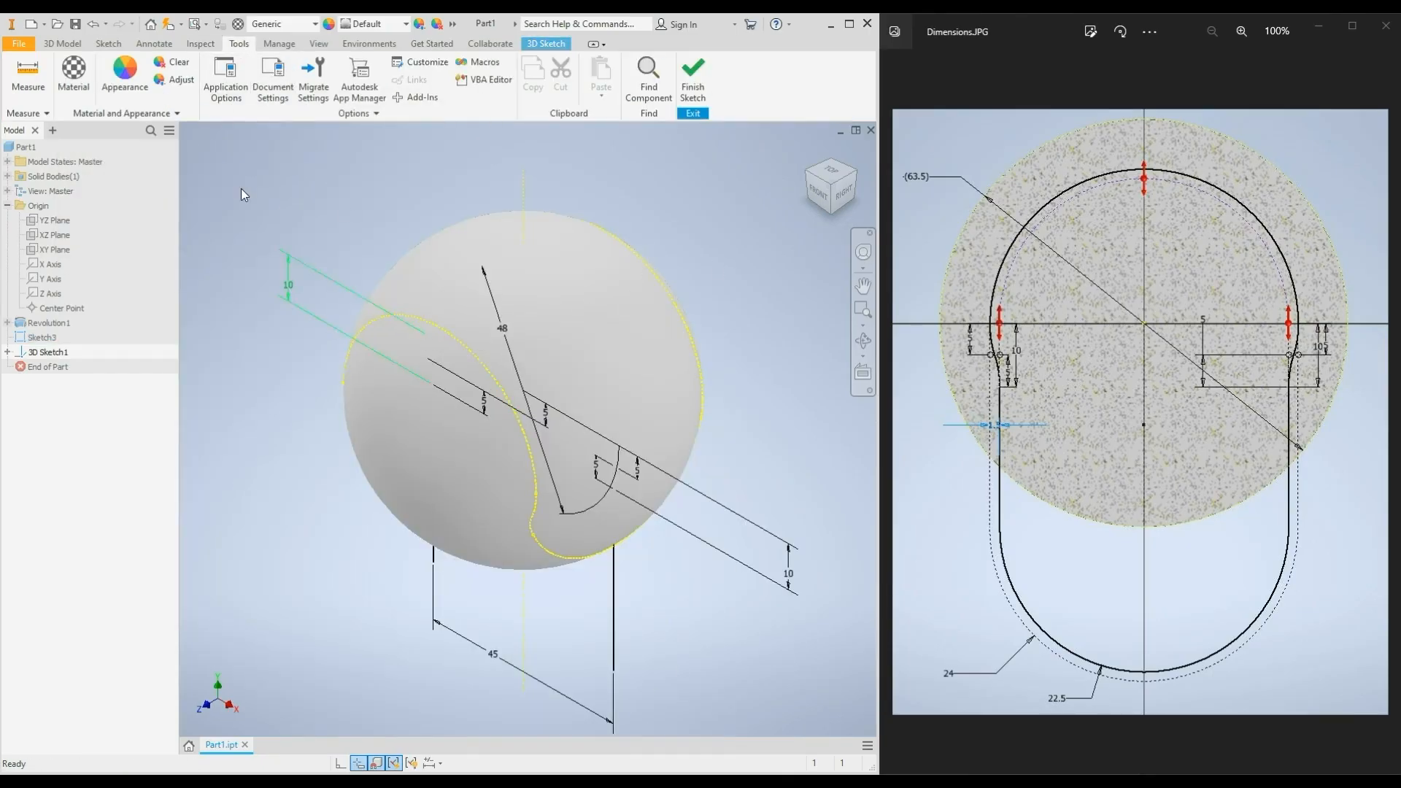
{"action": "scroll", "coordinate": [612, 334], "scroll_direction": "down", "scroll_amount": 3}
{"action": "scroll", "coordinate": [612, 332], "scroll_direction": "up", "scroll_amount": 3}
{"action": "left_click", "coordinate": [545, 44]}
{"action": "left_click", "coordinate": [633, 406]}
{"action": "left_click", "coordinate": [804, 64]}
{"action": "left_click", "coordinate": [764, 269]}
{"action": "left_click", "coordinate": [7, 352]}
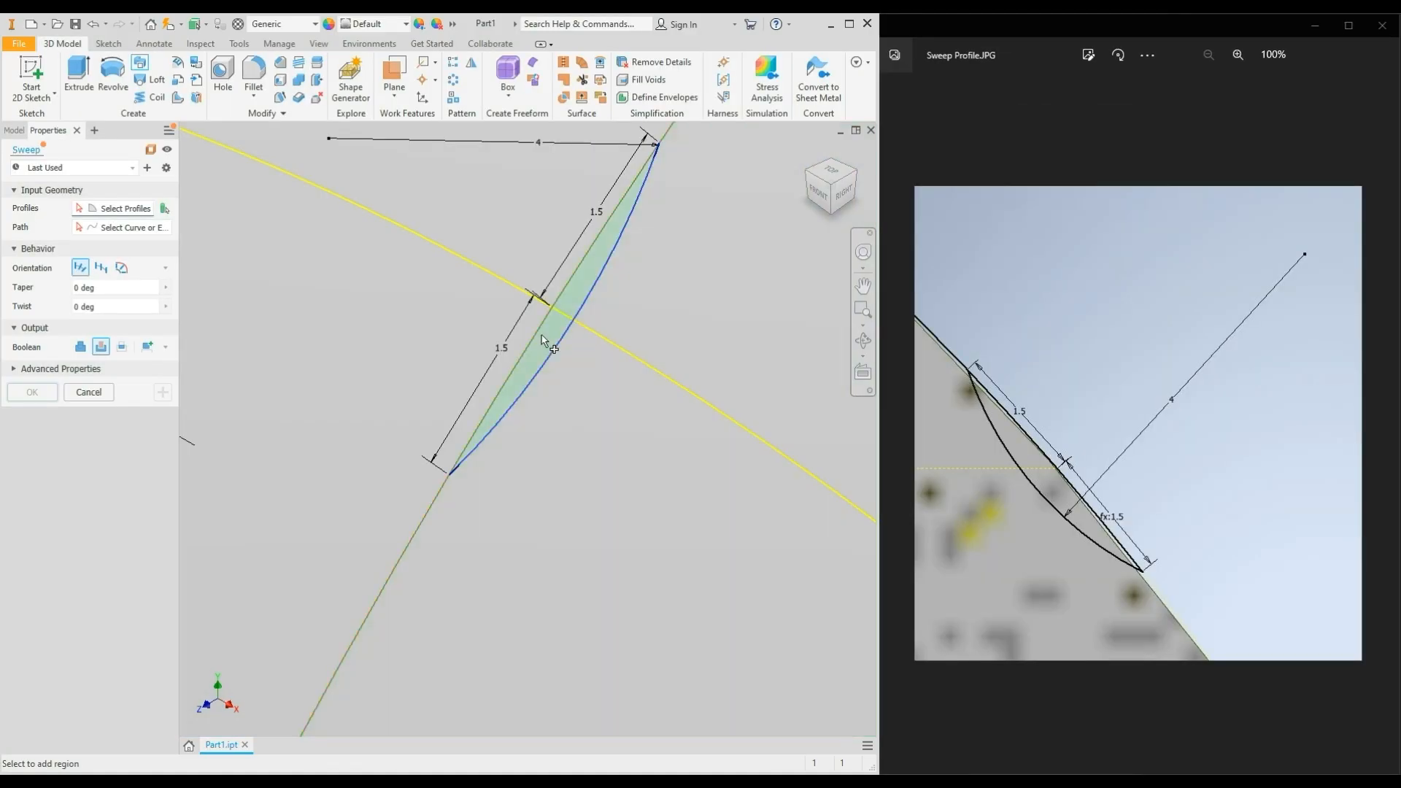
Cut the seam groove by sweeping the small arc profile along the closed loop of projected curves around the ball
{"action": "scroll", "coordinate": [411, 232], "scroll_direction": "down", "scroll_amount": 3}
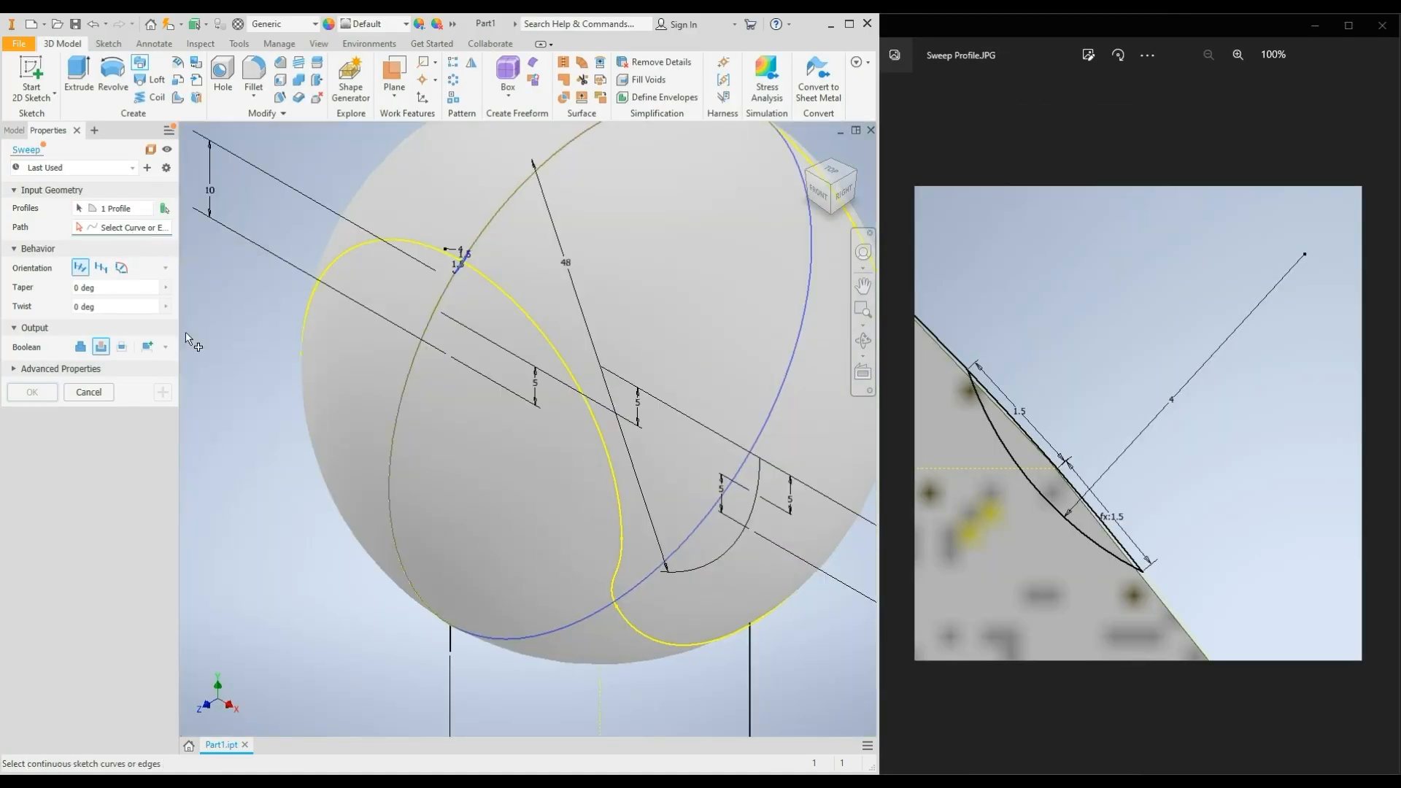
{"action": "left_click", "coordinate": [321, 266]}
{"action": "scroll", "coordinate": [345, 269], "scroll_direction": "down", "scroll_amount": 2}
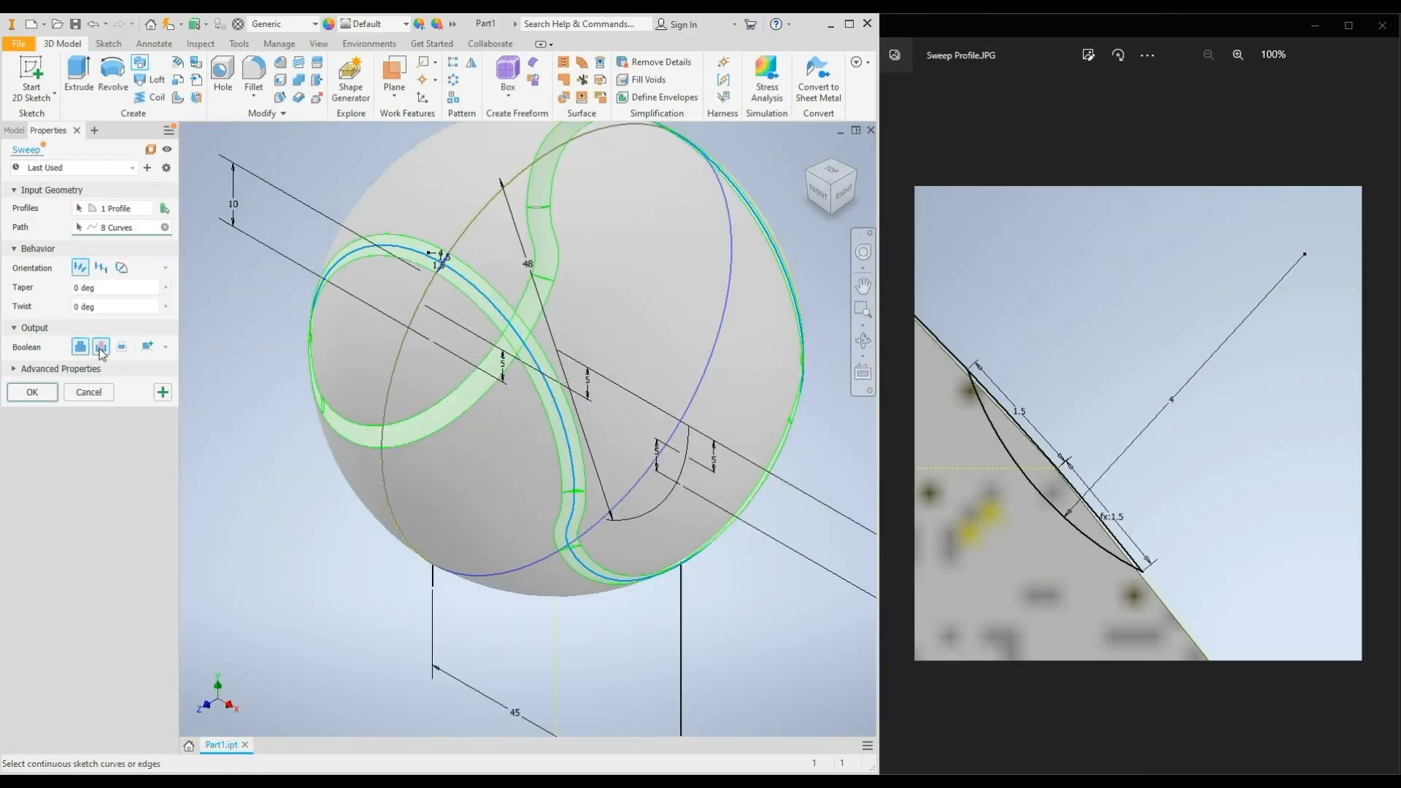
{"action": "left_click", "coordinate": [32, 392]}
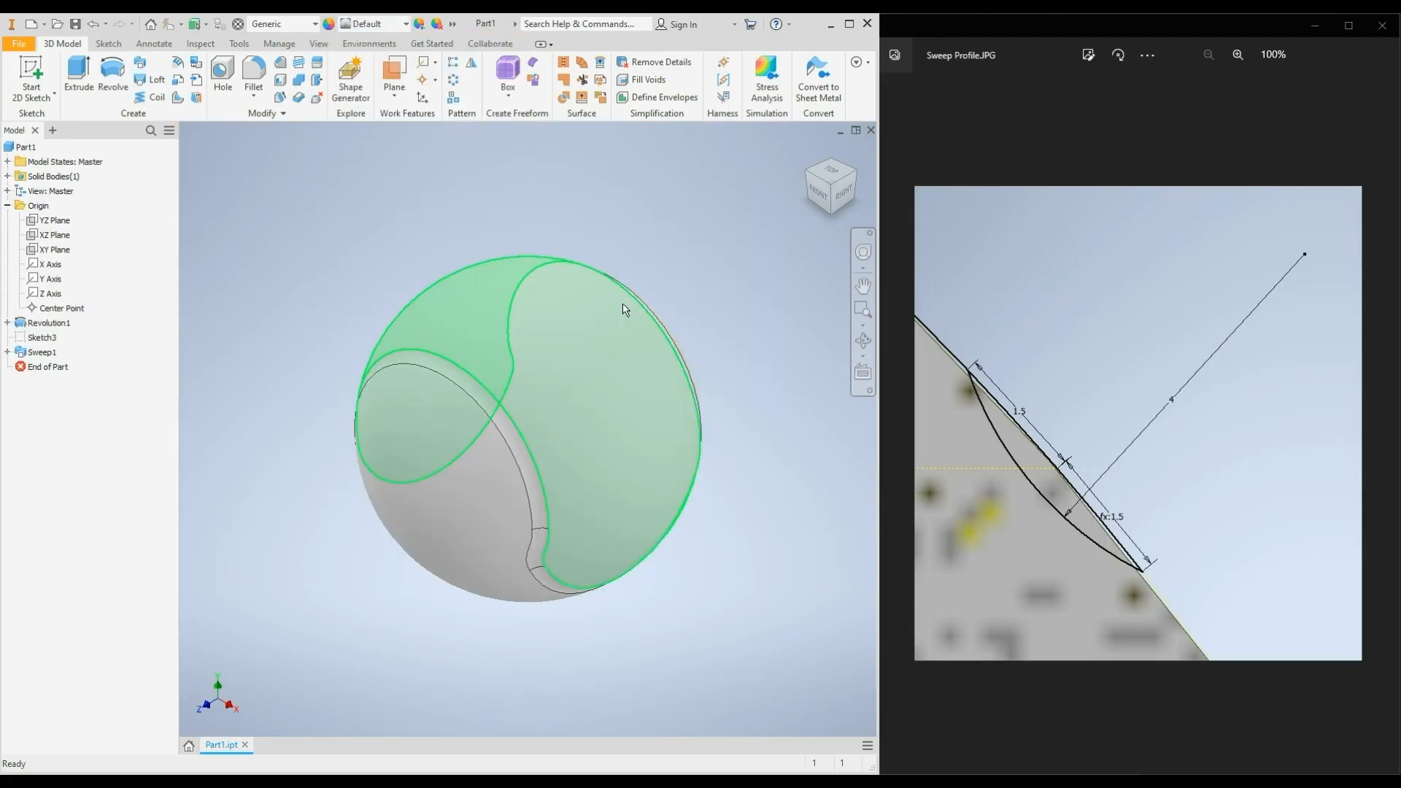
Apply a yellow appearance to the ball's outer faces and a light appearance to the seam groove
{"action": "left_click", "coordinate": [388, 279]}
{"action": "left_click", "coordinate": [372, 24]}
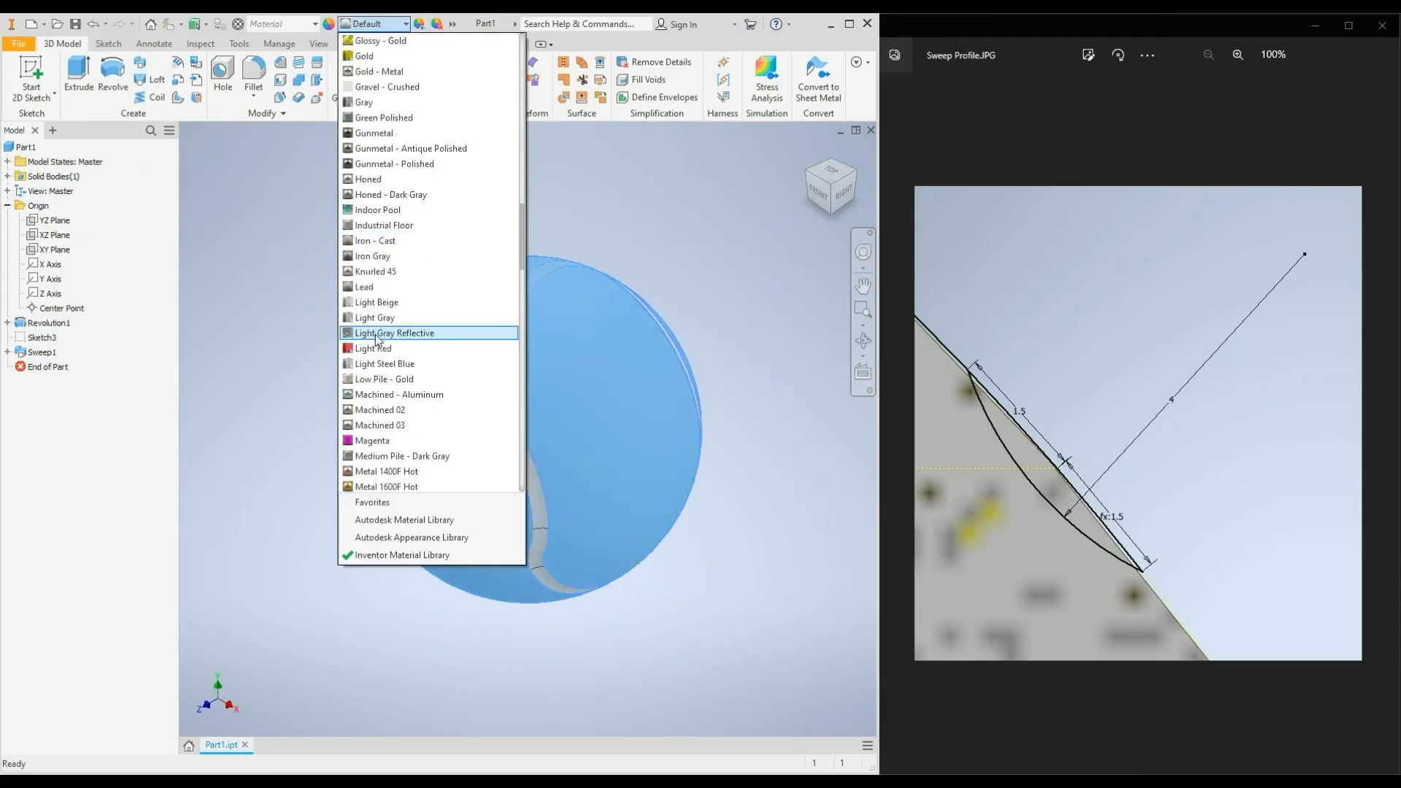
{"action": "left_click", "coordinate": [394, 330]}
{"action": "left_click", "coordinate": [464, 387]}
{"action": "left_click", "coordinate": [372, 23]}
{"action": "scroll", "coordinate": [423, 306], "scroll_direction": "down", "scroll_amount": 5}
{"action": "left_click", "coordinate": [423, 407]}
{"action": "middle_click_drag", "start_coordinate": [782, 252], "coordinate": [488, 219], "text": "shift"}
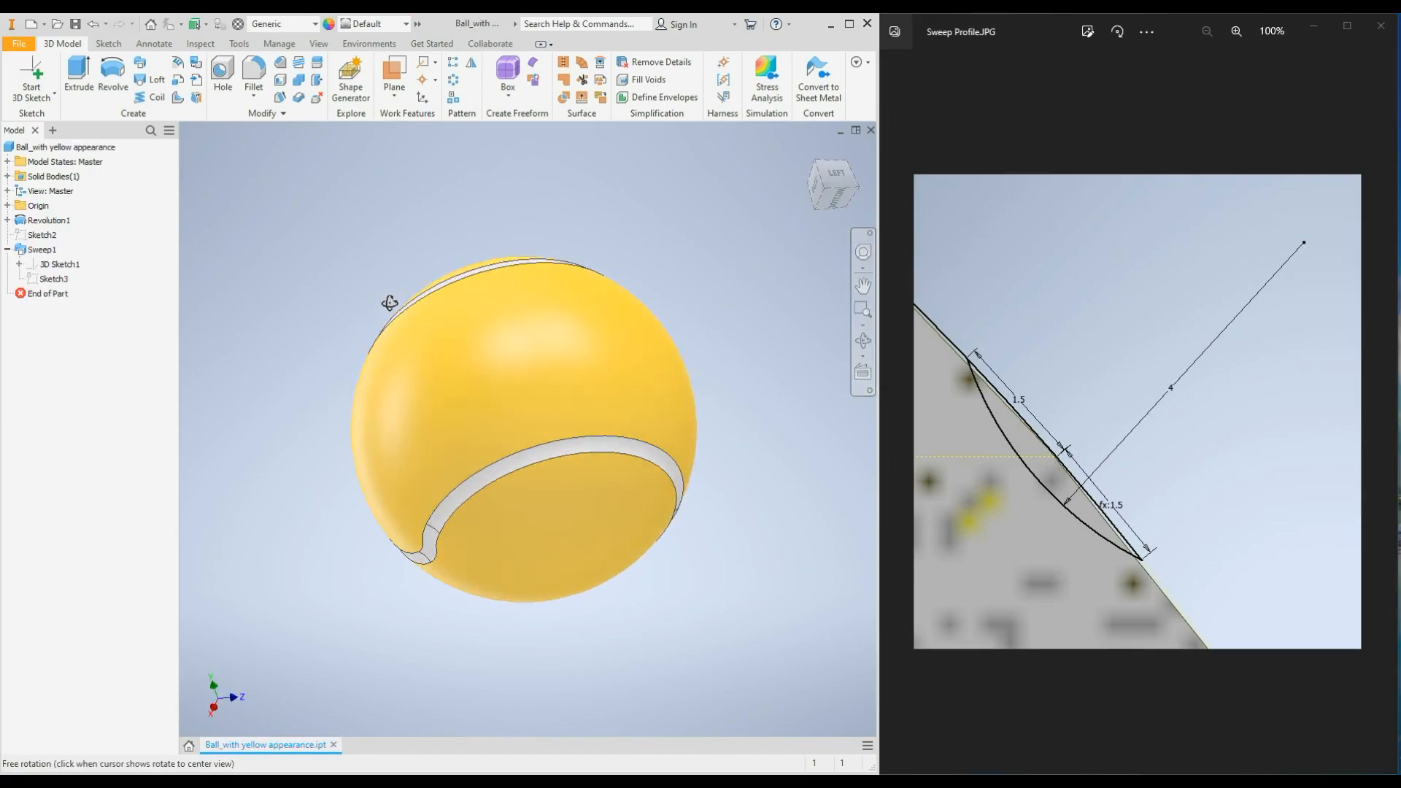
{"action": "middle_click_drag", "start_coordinate": [385, 301], "coordinate": [629, 242], "text": "shift"}
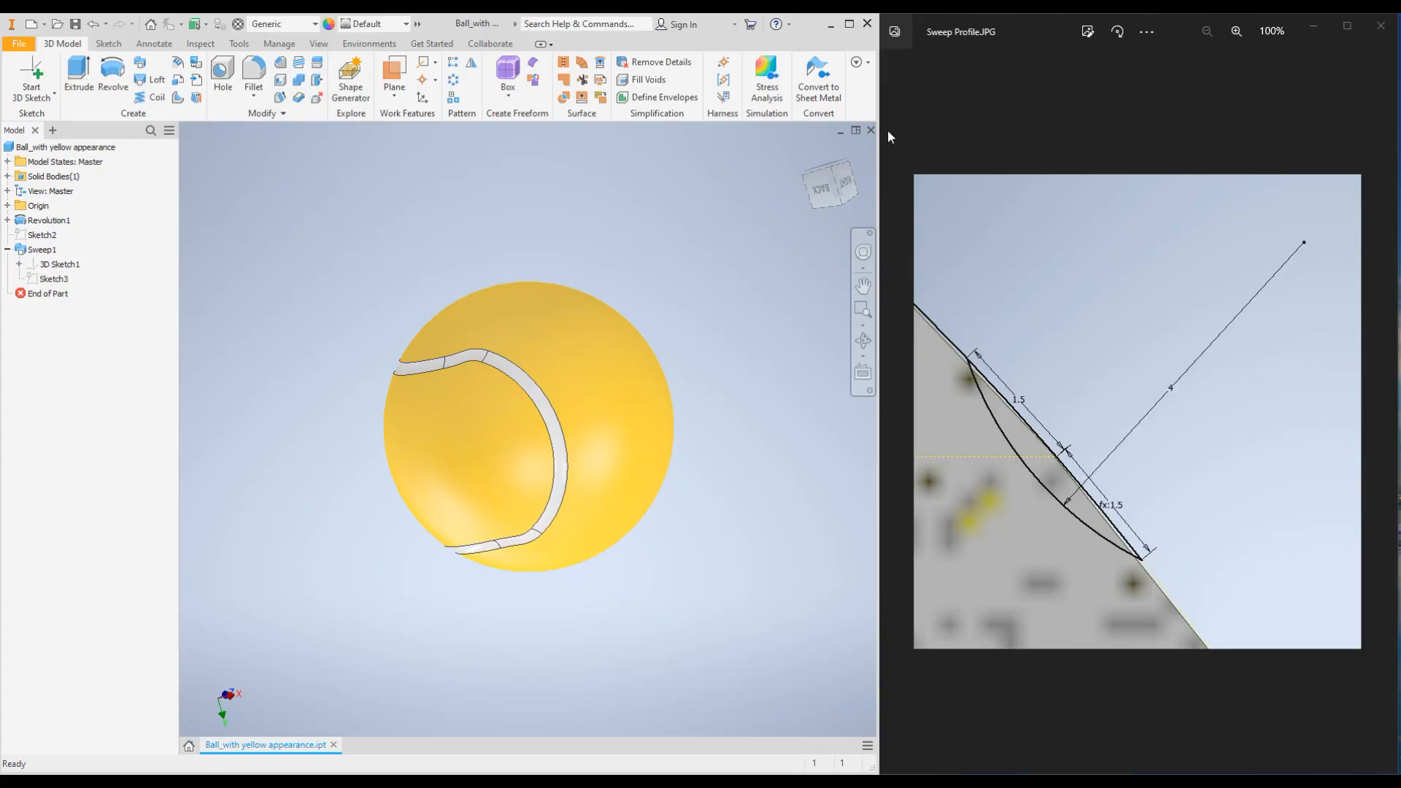
{"action": "left_click", "coordinate": [809, 150]}
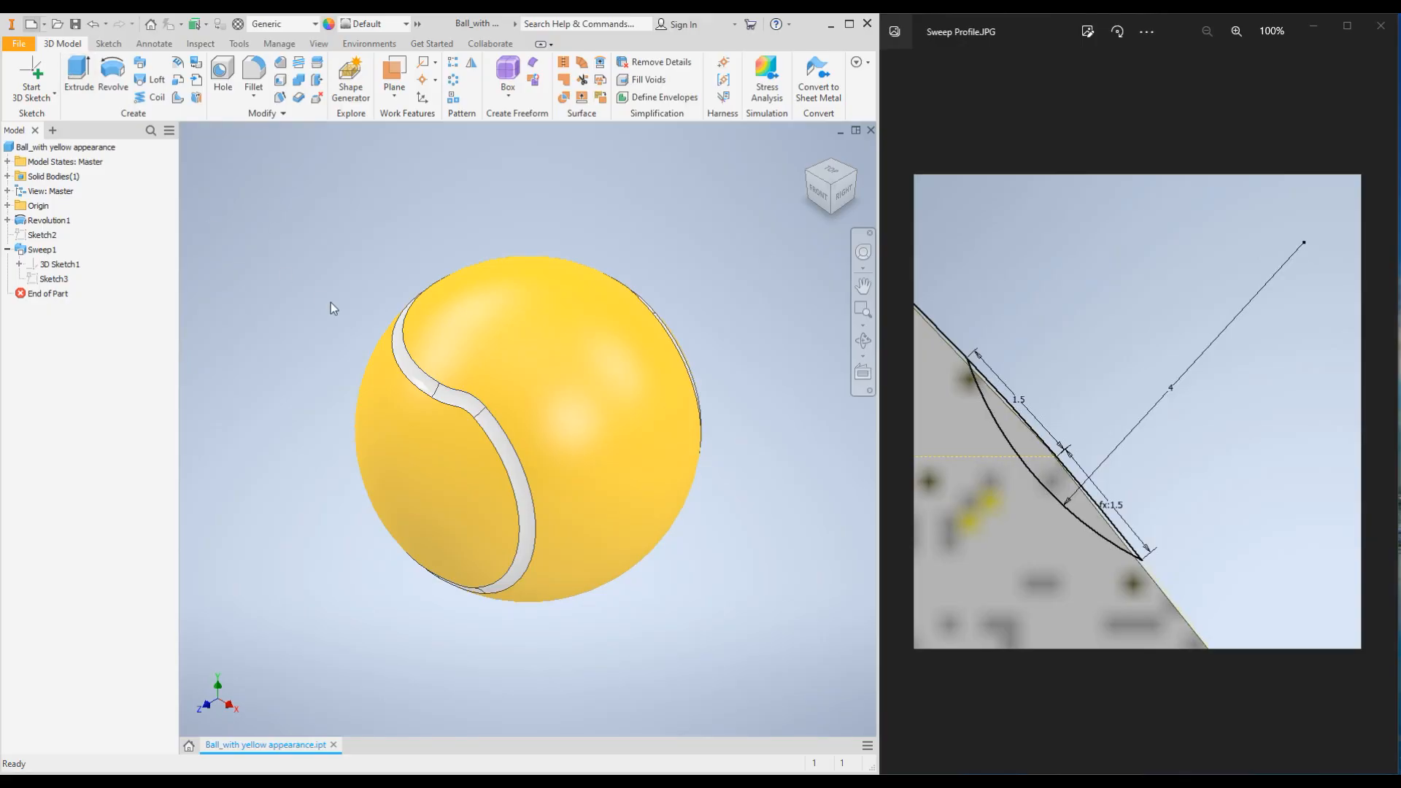
Create a new part from the Standard.ipt template and check the length unit in its document settings
{"action": "key", "text": "ctrl+n"}
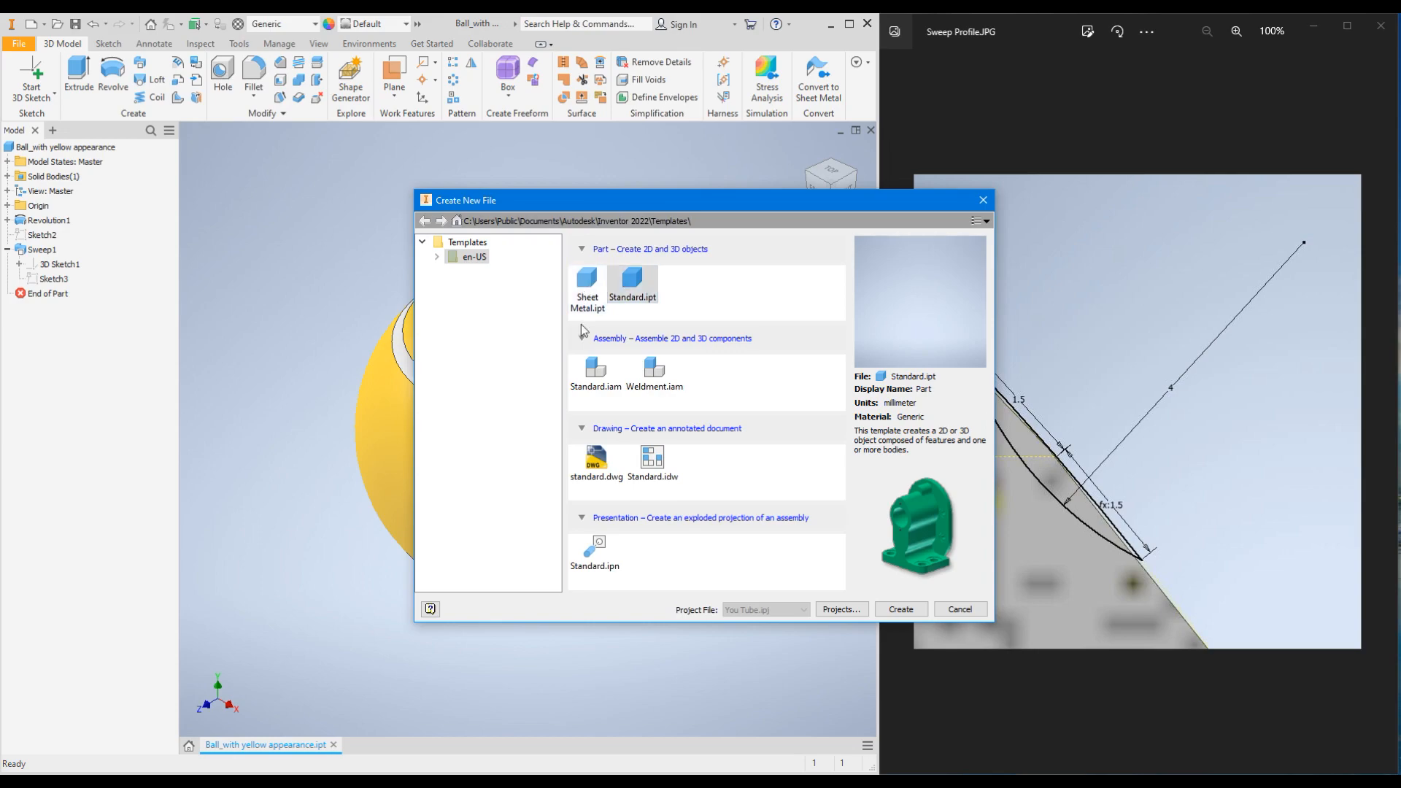
{"action": "left_click", "coordinate": [910, 613]}
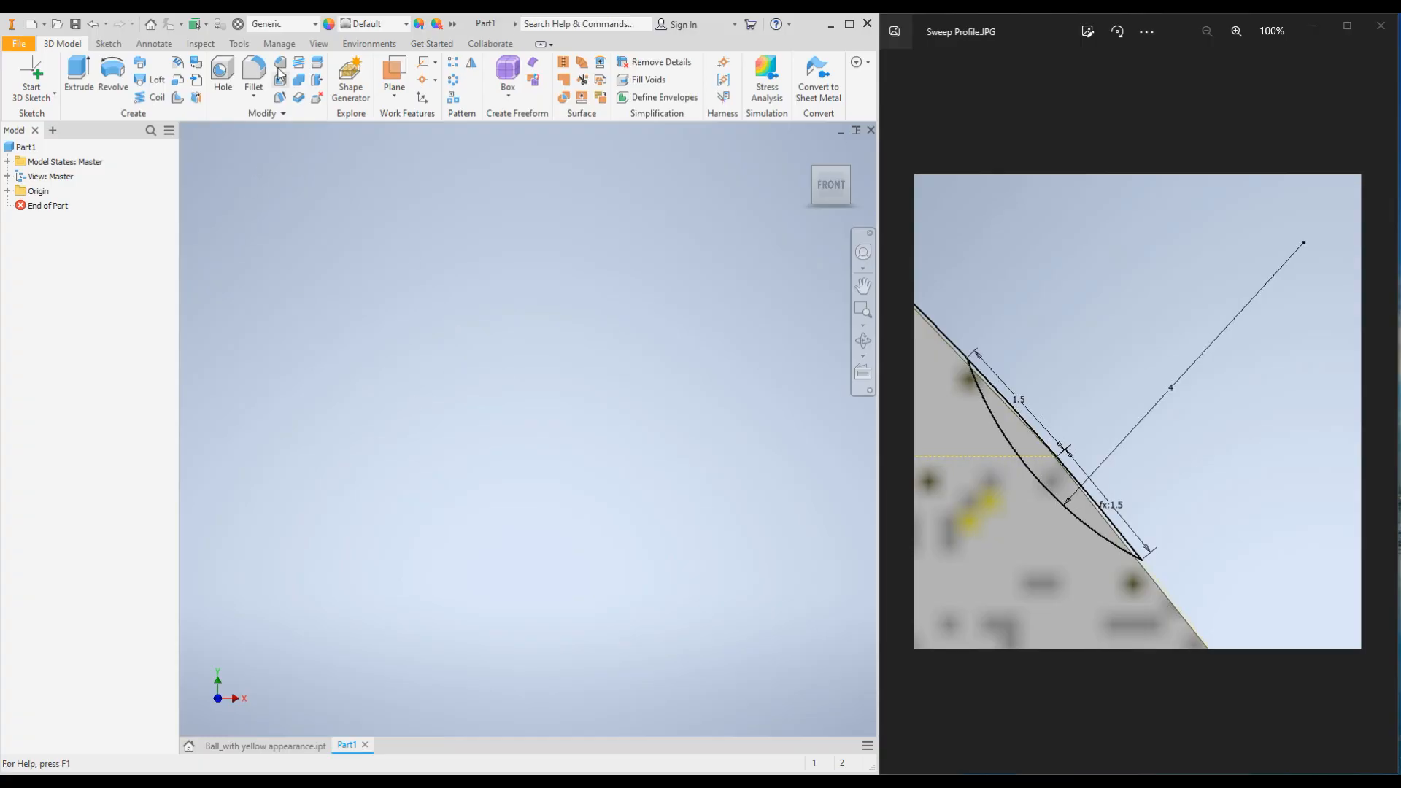
{"action": "left_click", "coordinate": [239, 44]}
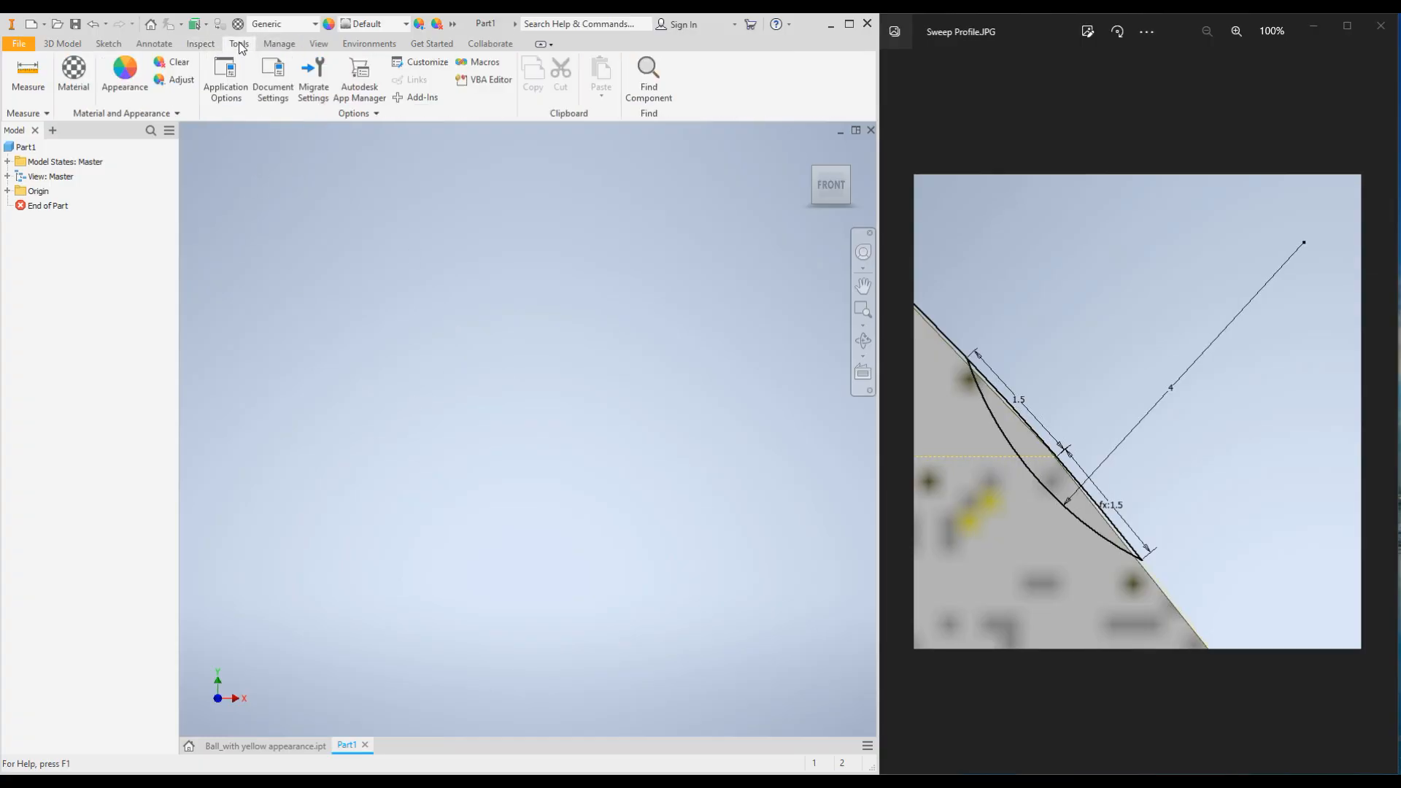
{"action": "left_click", "coordinate": [271, 81]}
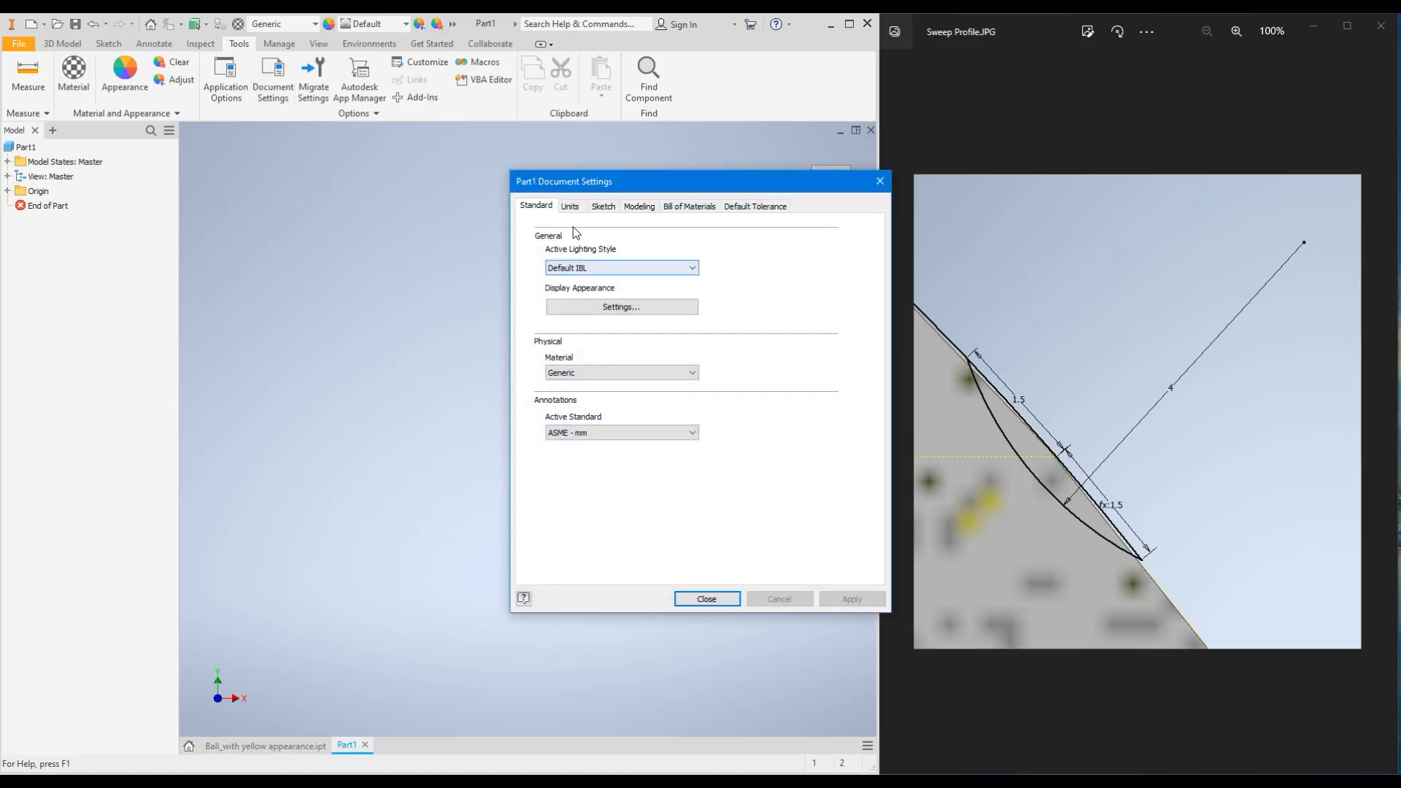
{"action": "left_click", "coordinate": [572, 208]}
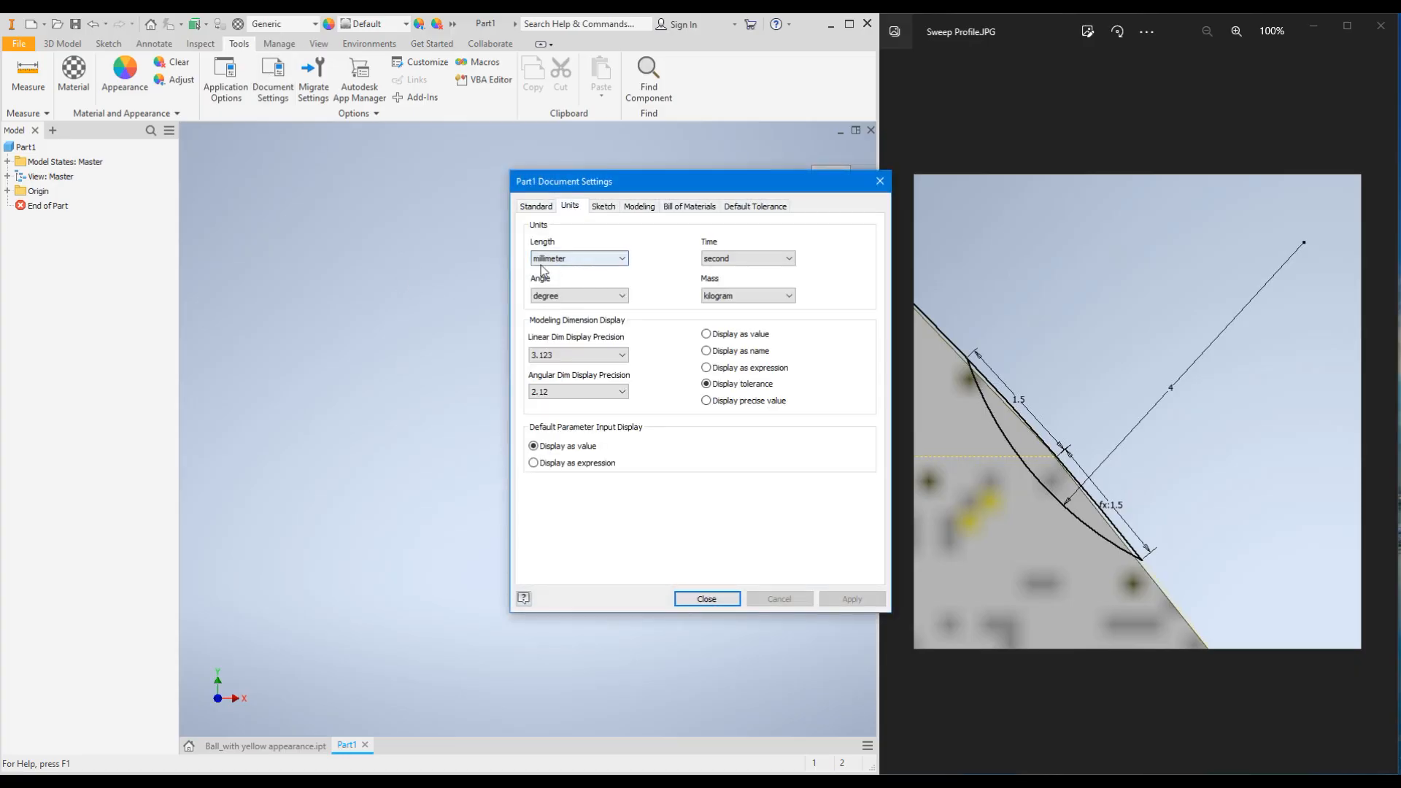
{"action": "left_click", "coordinate": [707, 598]}
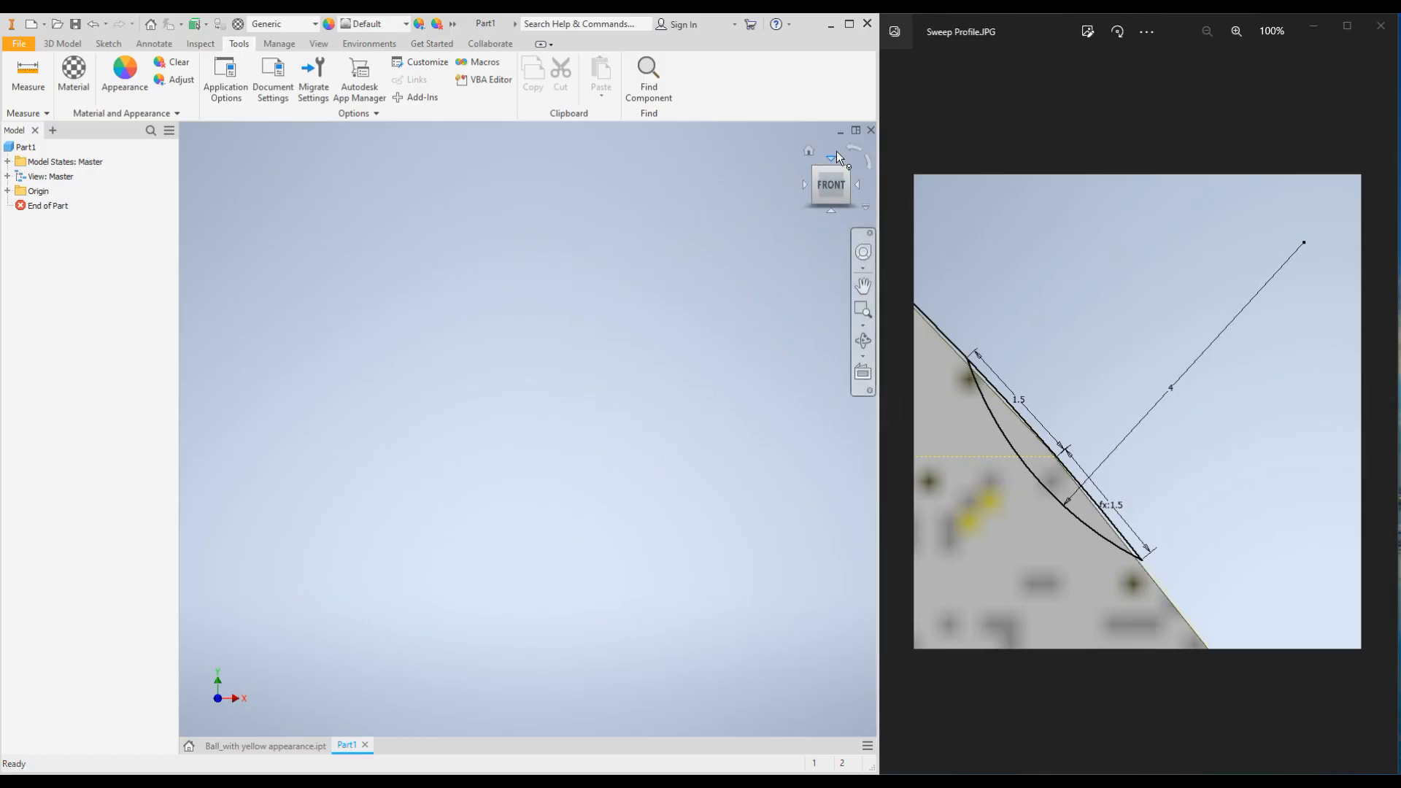
Set the home view and start a new sketch on the XY plane of the origin
{"action": "left_click", "coordinate": [812, 153]}
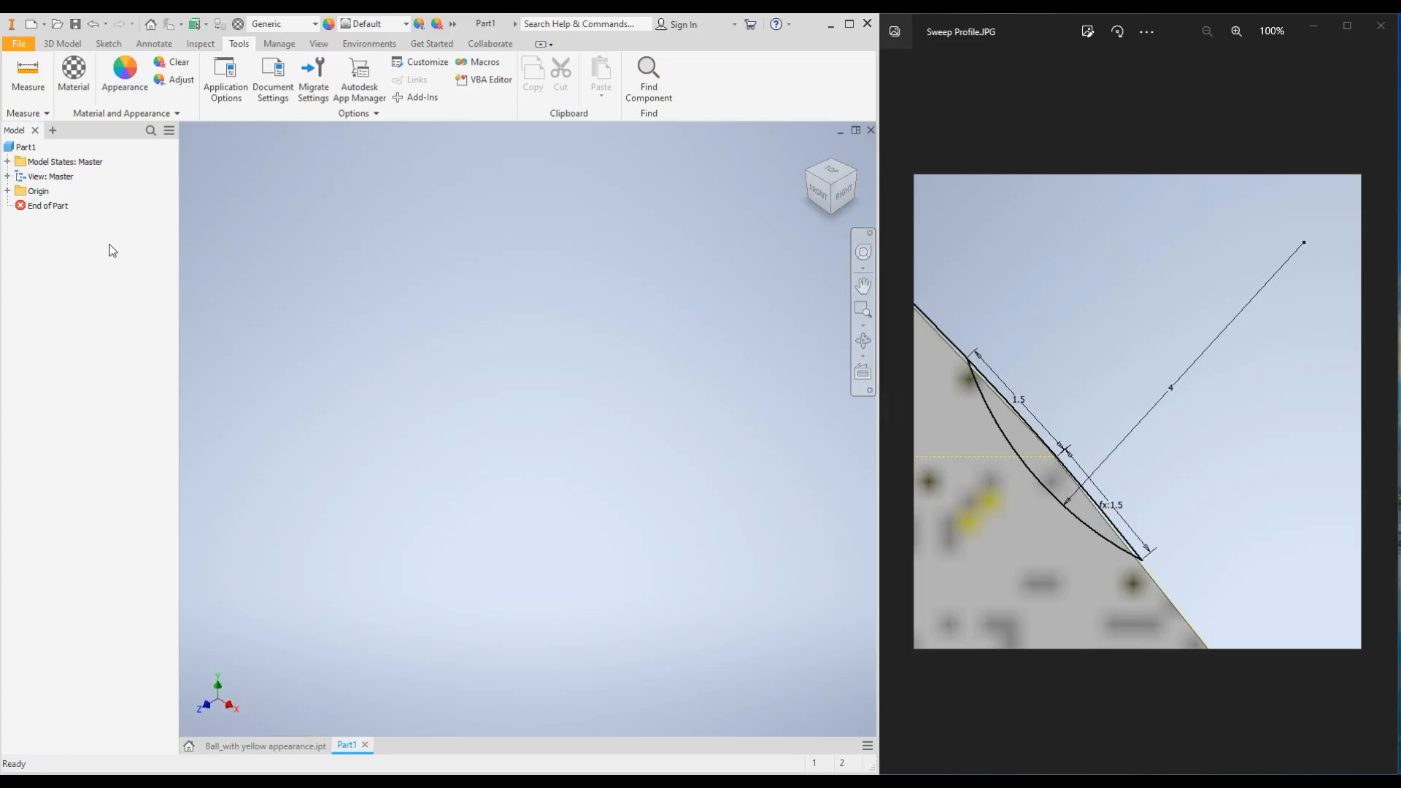
{"action": "left_click", "coordinate": [7, 191]}
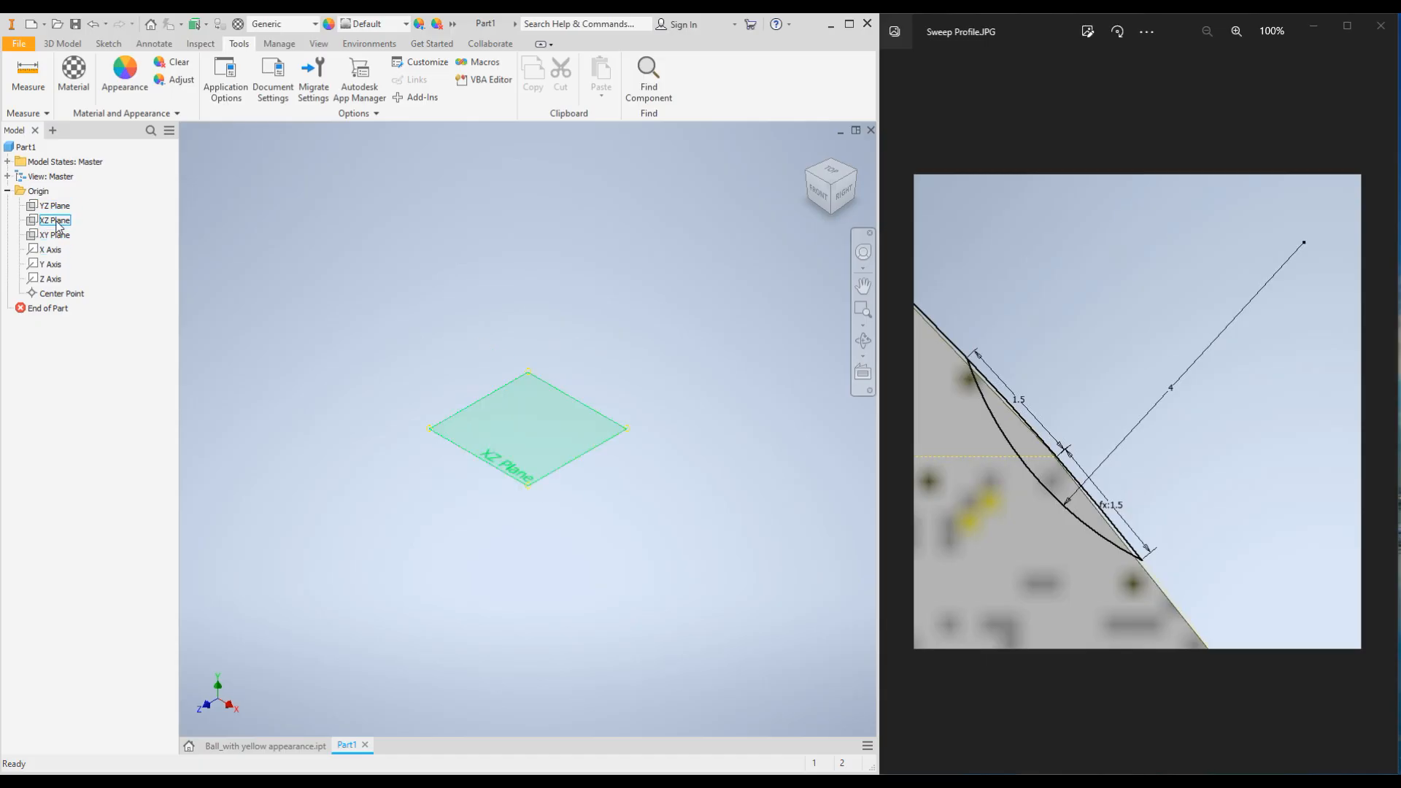
{"action": "left_click", "coordinate": [57, 235]}
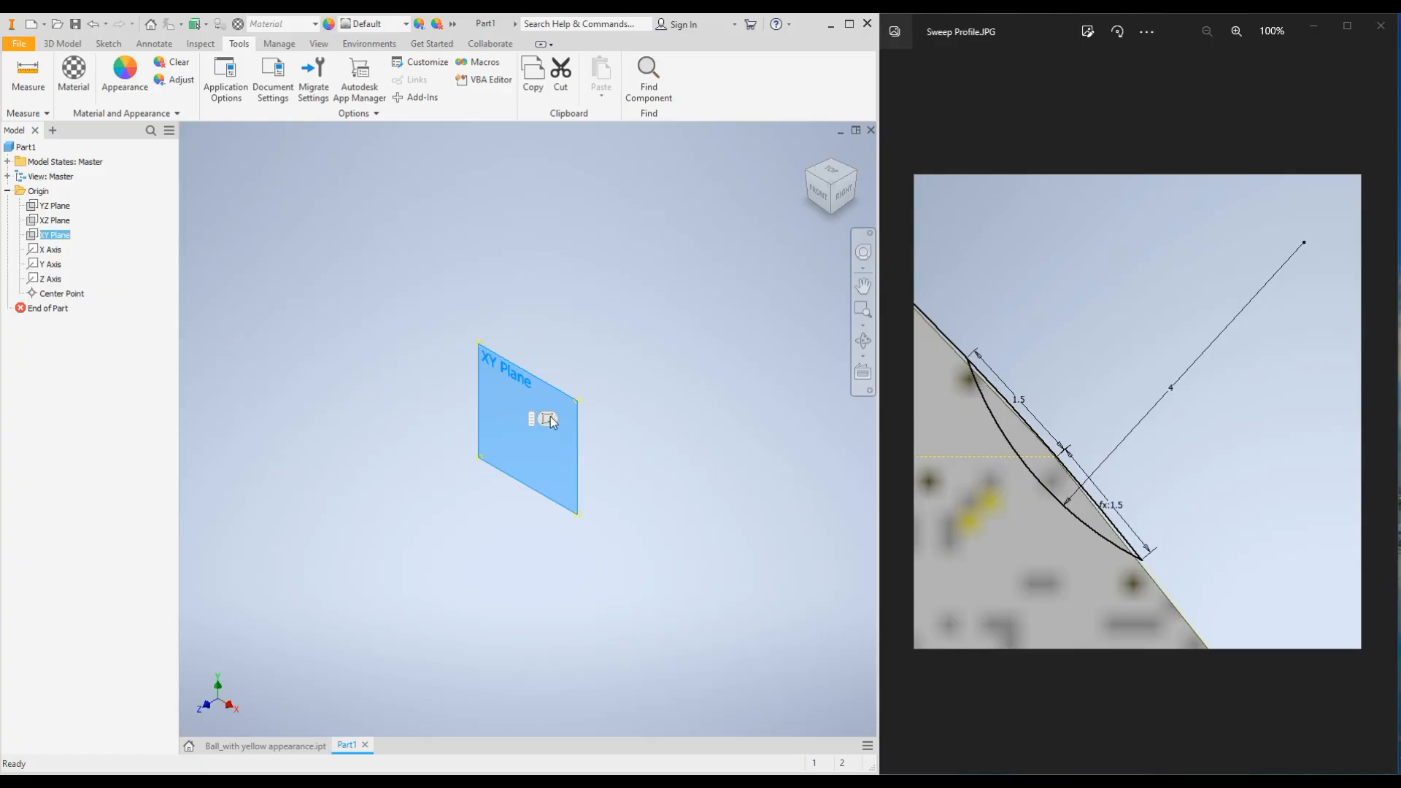
{"action": "right_click", "coordinate": [51, 236]}
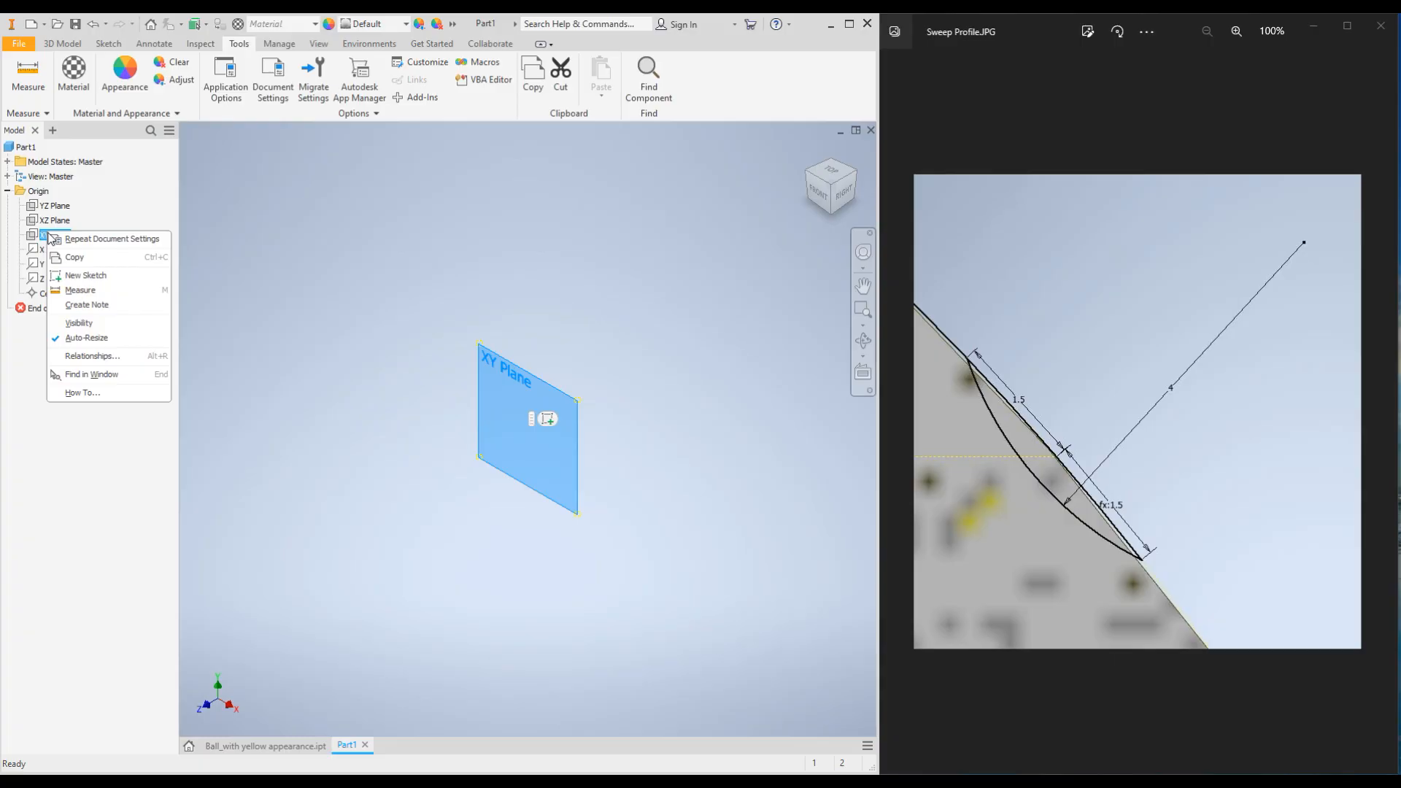
{"action": "left_click", "coordinate": [85, 275]}
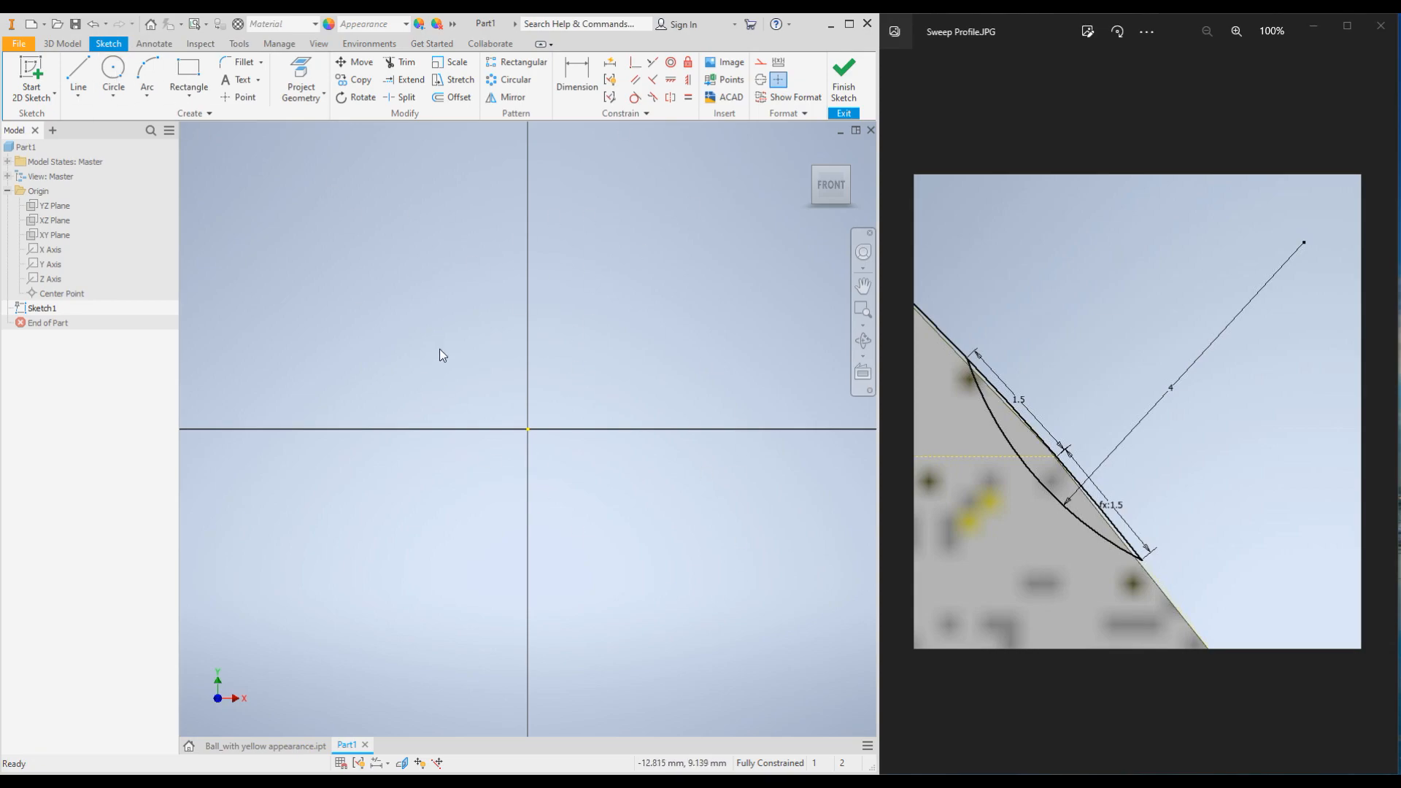
Sketch a circle about 59 mm in diameter centered on the origin, with the Dimensions.JPG reference image brought up alongside
{"action": "left_click", "coordinate": [111, 69]}
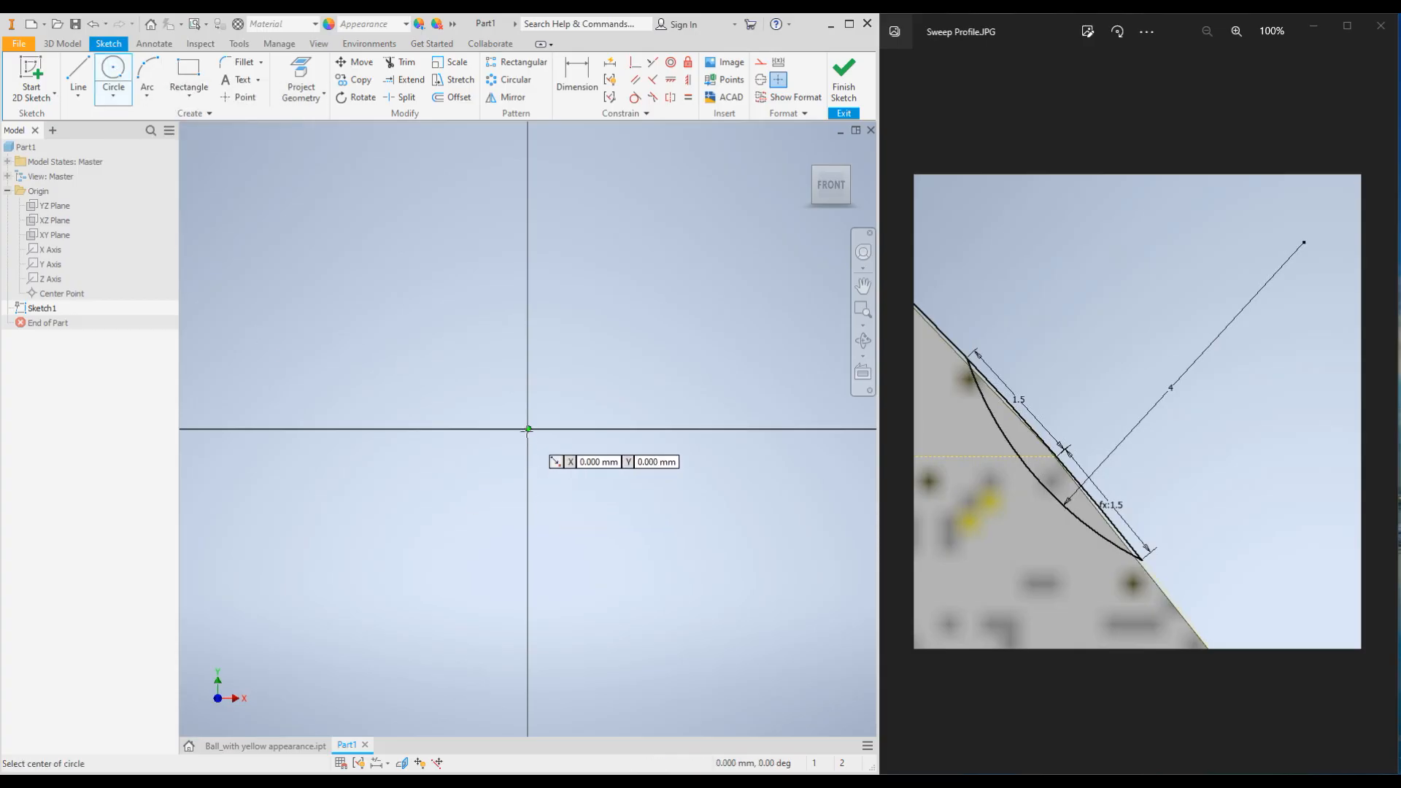
{"action": "left_click", "coordinate": [528, 429]}
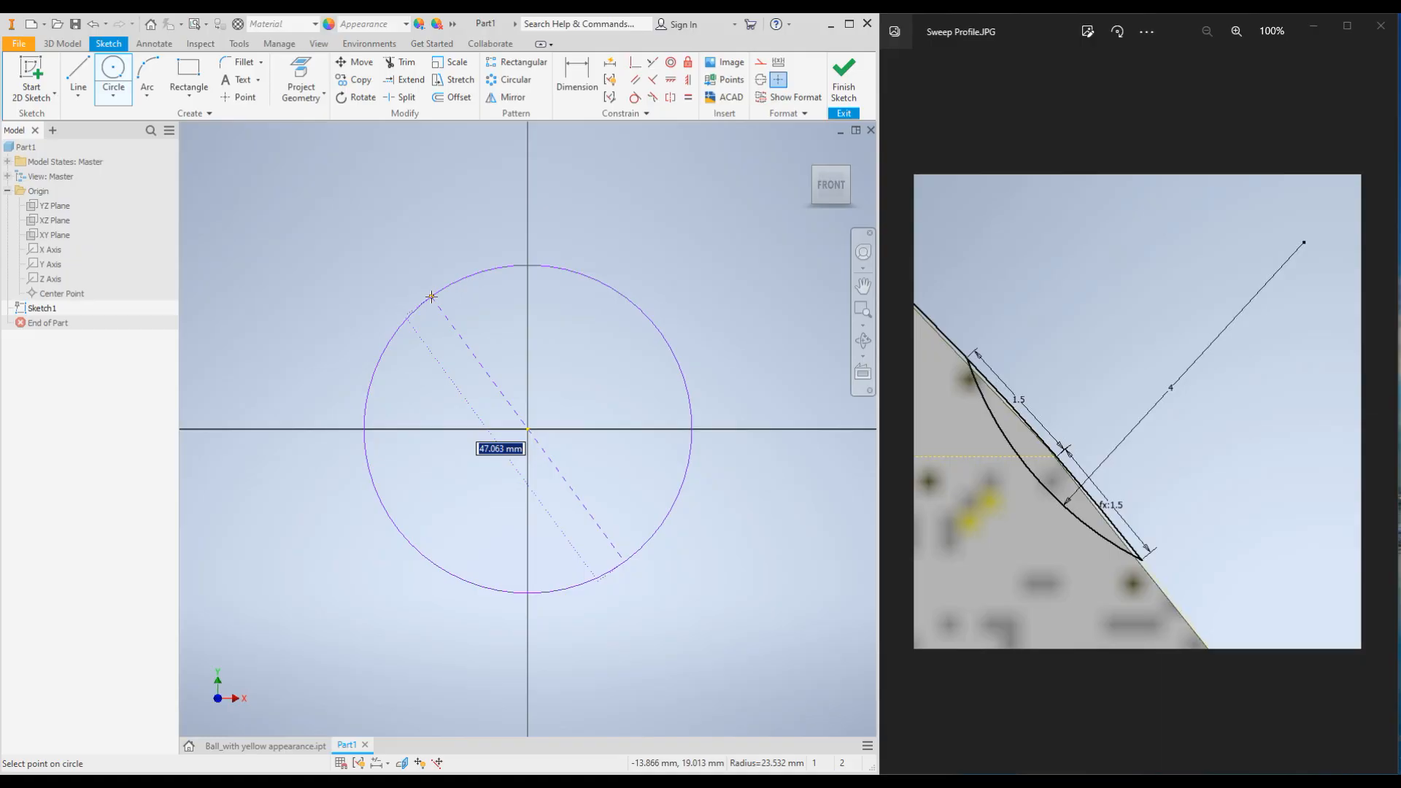
{"action": "mouse_move", "coordinate": [938, 747]}
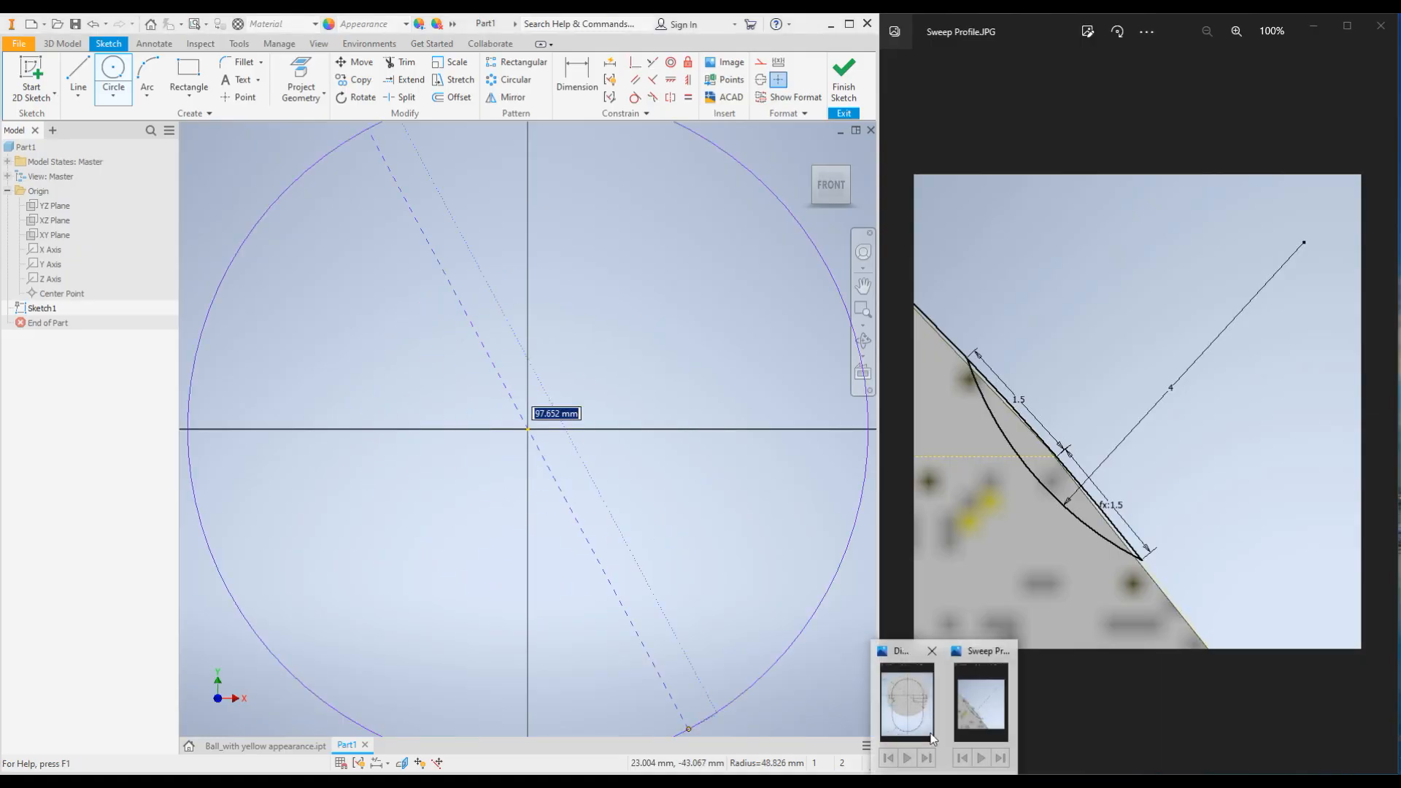
{"action": "left_click", "coordinate": [900, 693]}
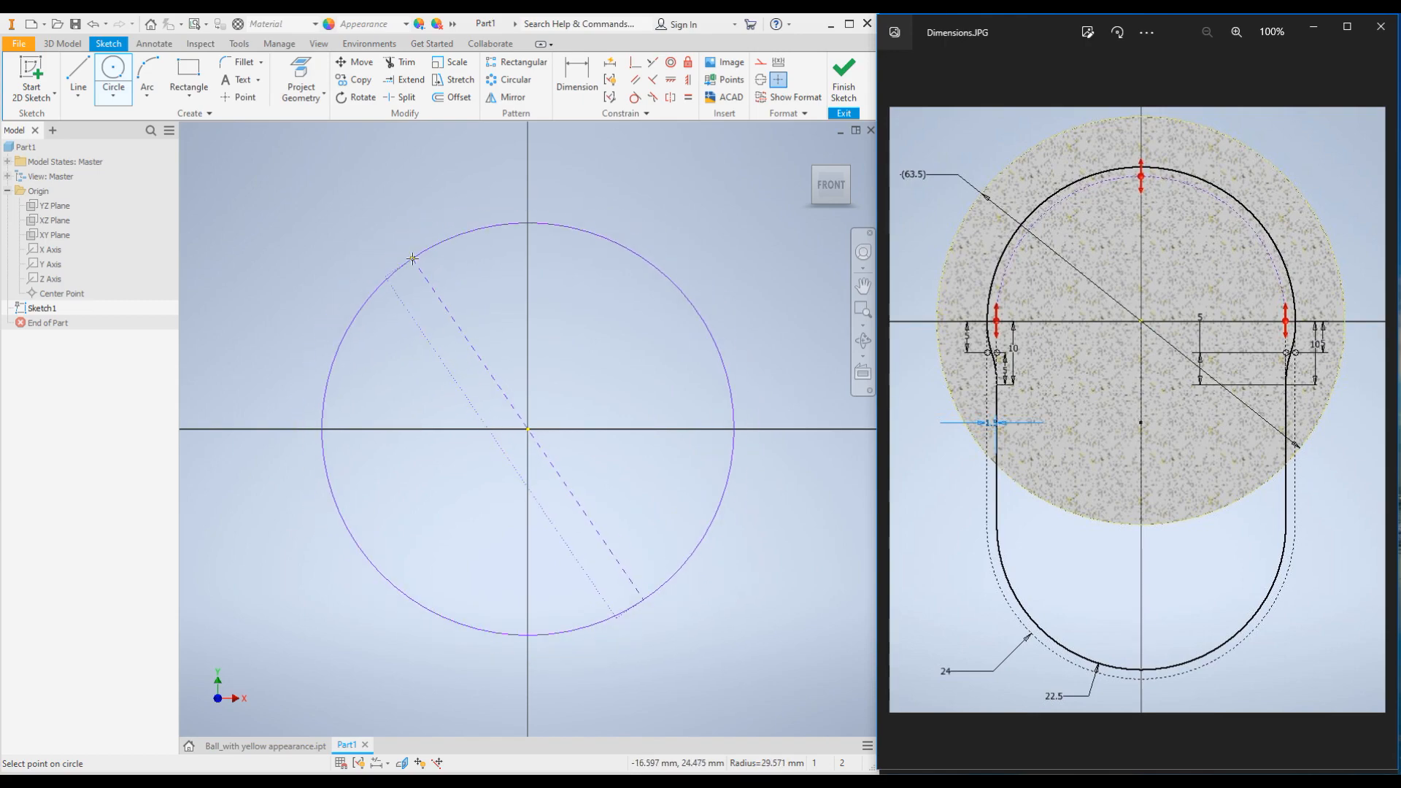
{"action": "left_click", "coordinate": [412, 258]}
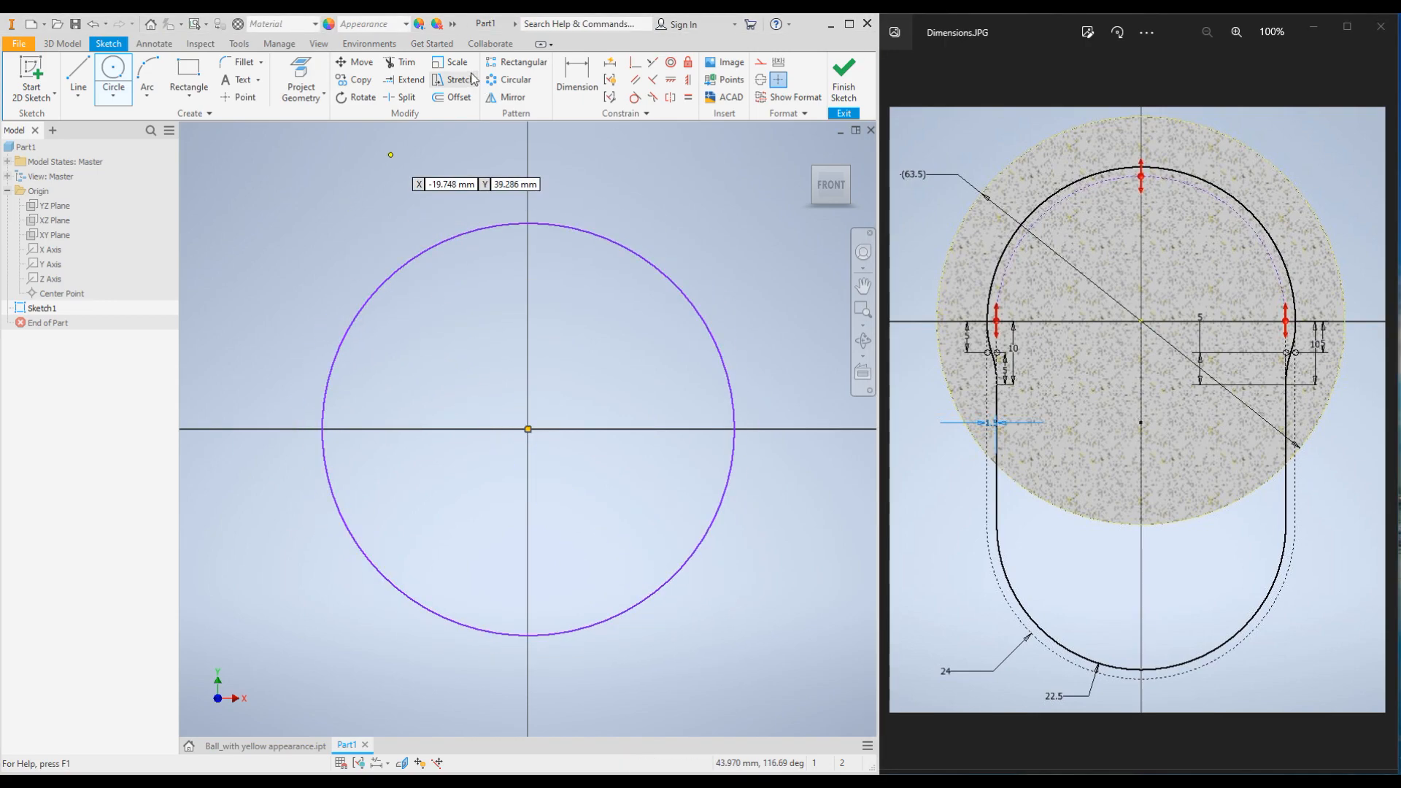
Dimension the circle's diameter to 63.5 mm
{"action": "left_click", "coordinate": [576, 76]}
{"action": "left_click", "coordinate": [449, 238]}
{"action": "left_click", "coordinate": [417, 222]}
{"action": "type", "text": "63."}
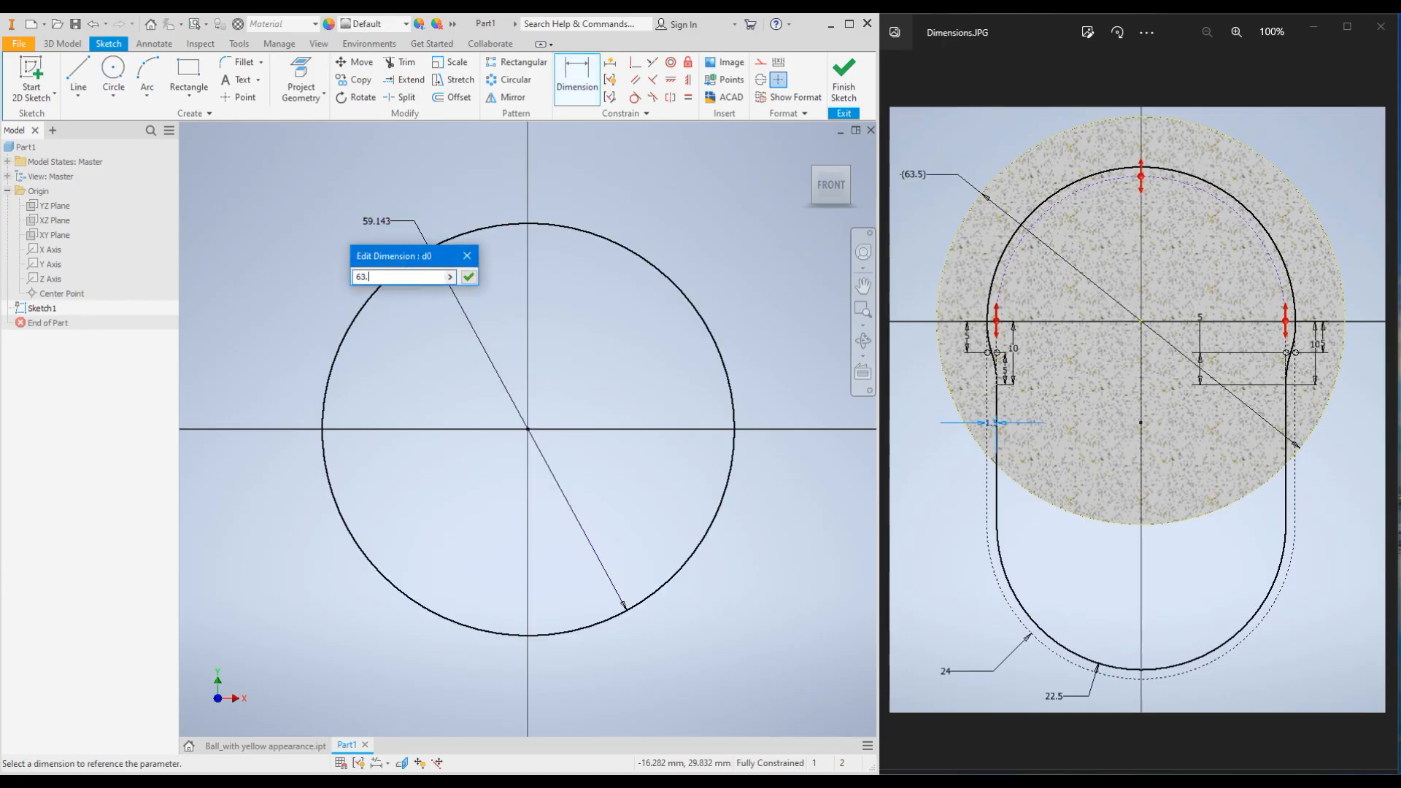
{"action": "type", "text": "5"}
{"action": "key", "text": "Return"}
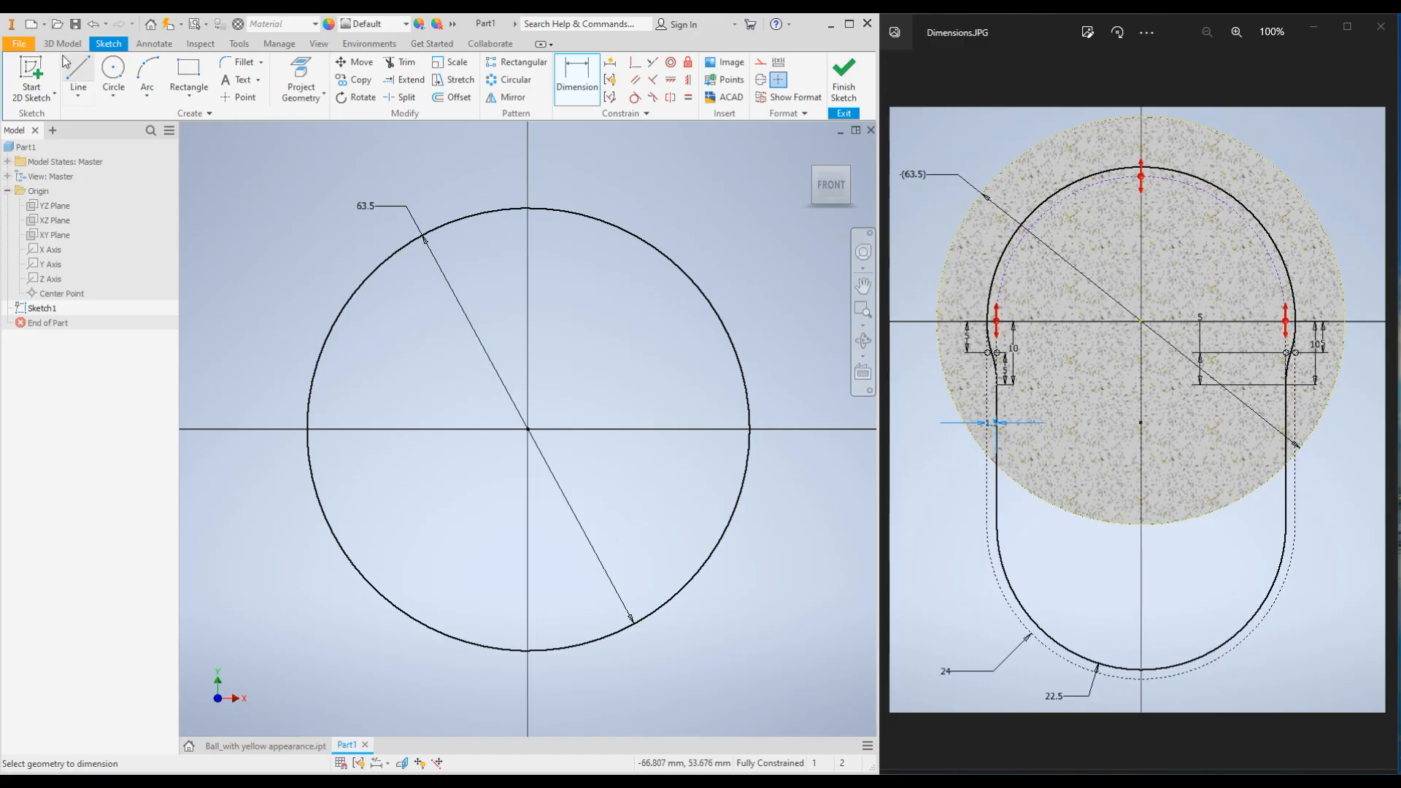
Draw a 63.5 mm vertical line across the circle, from its uppermost point to its lowest point
{"action": "left_click", "coordinate": [78, 75]}
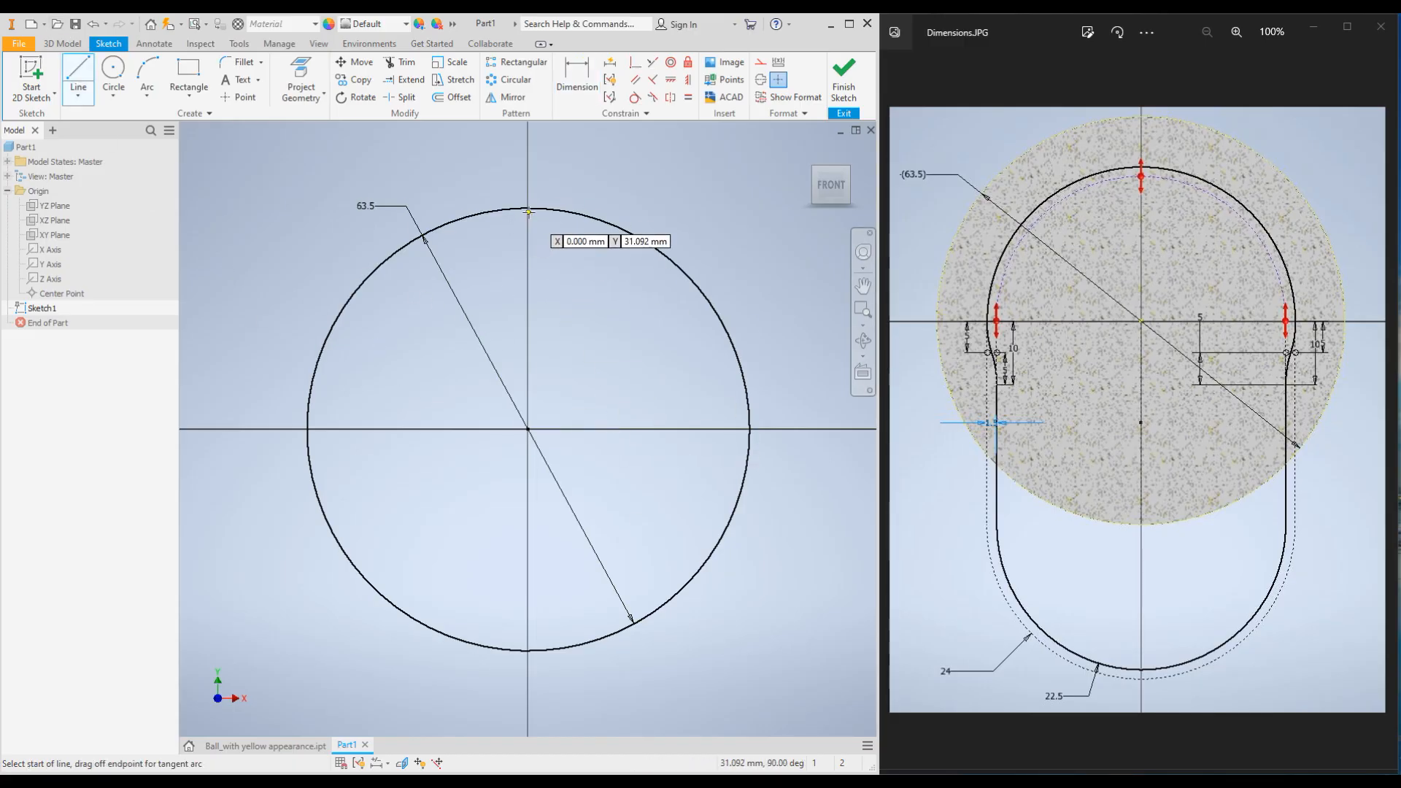
{"action": "left_click", "coordinate": [529, 207]}
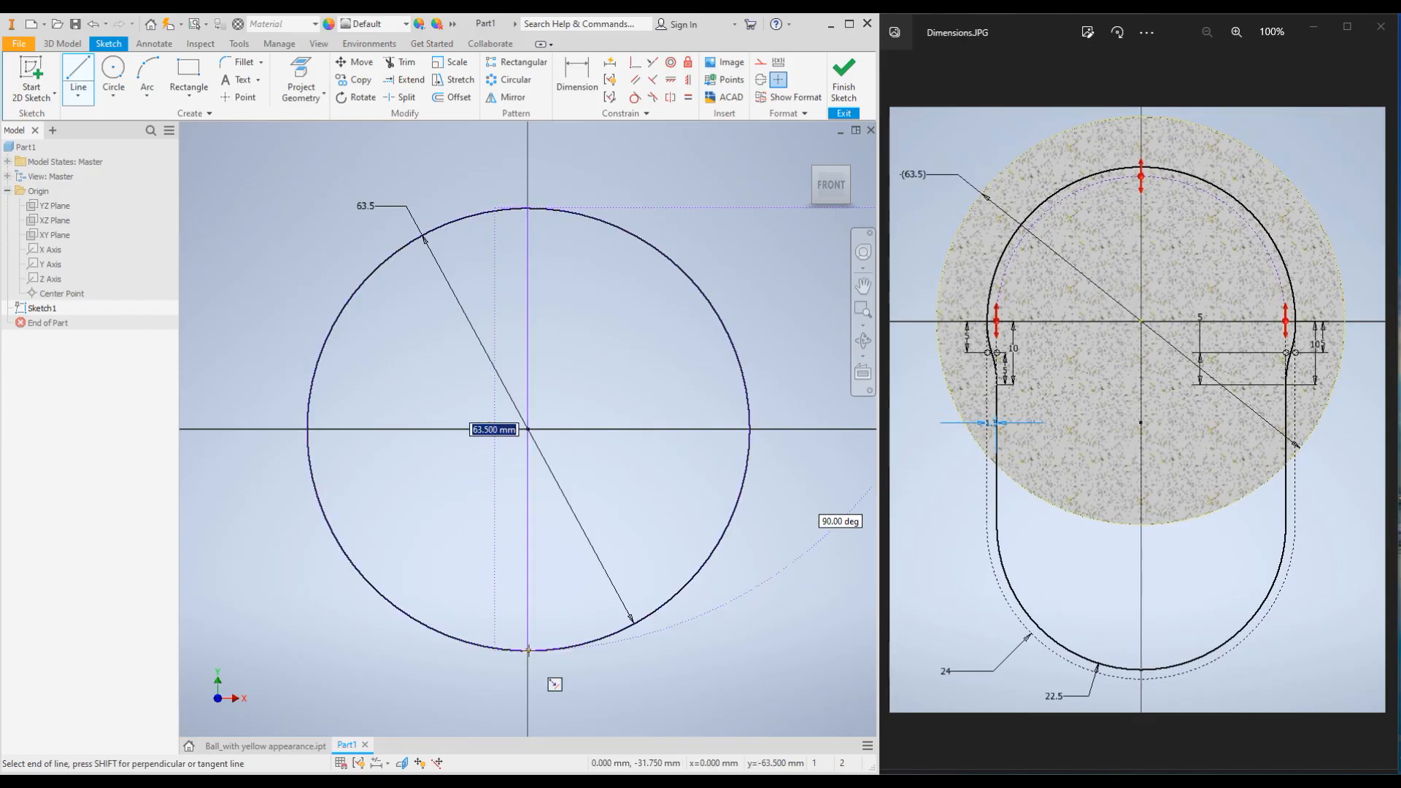
{"action": "left_click", "coordinate": [529, 649]}
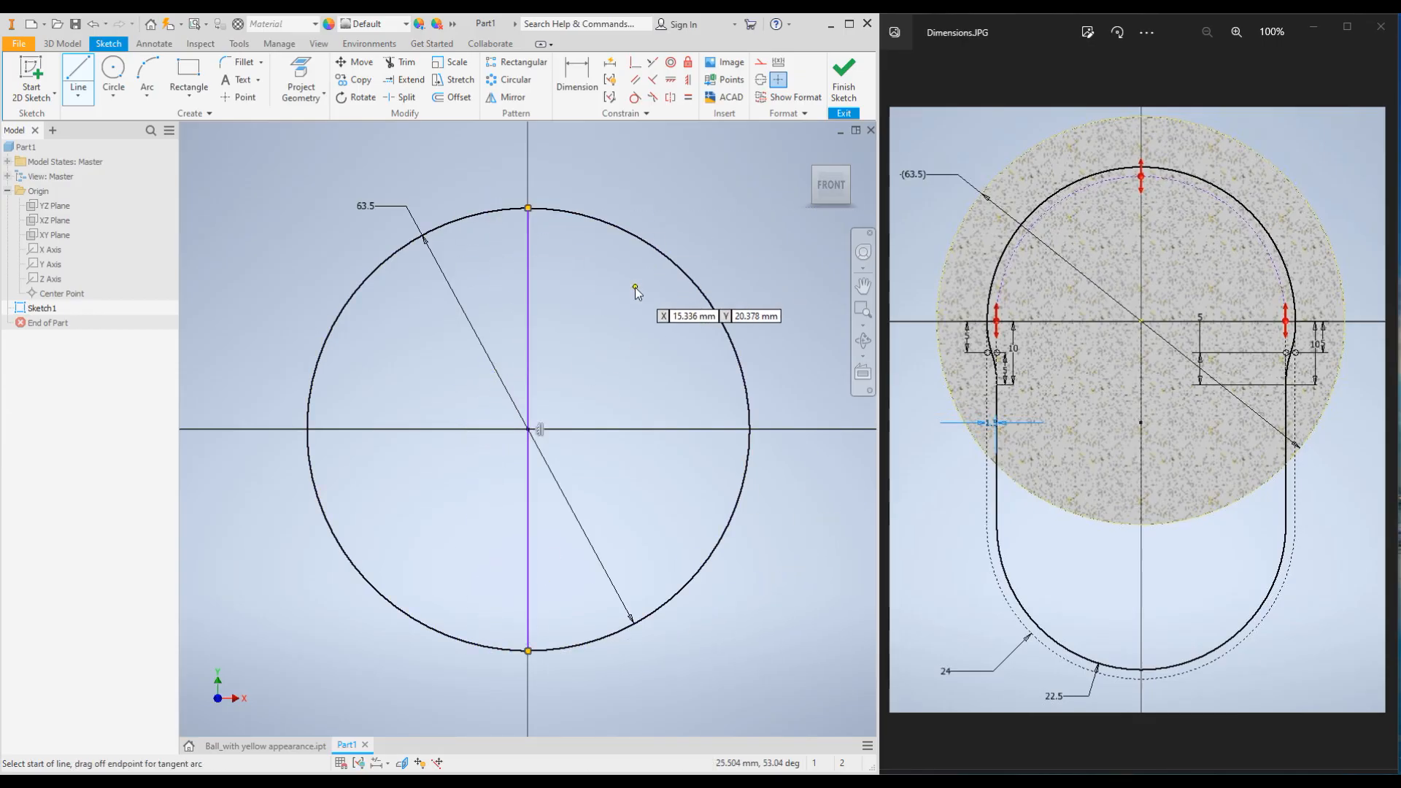
{"action": "right_click", "coordinate": [634, 287]}
{"action": "left_click", "coordinate": [692, 287]}
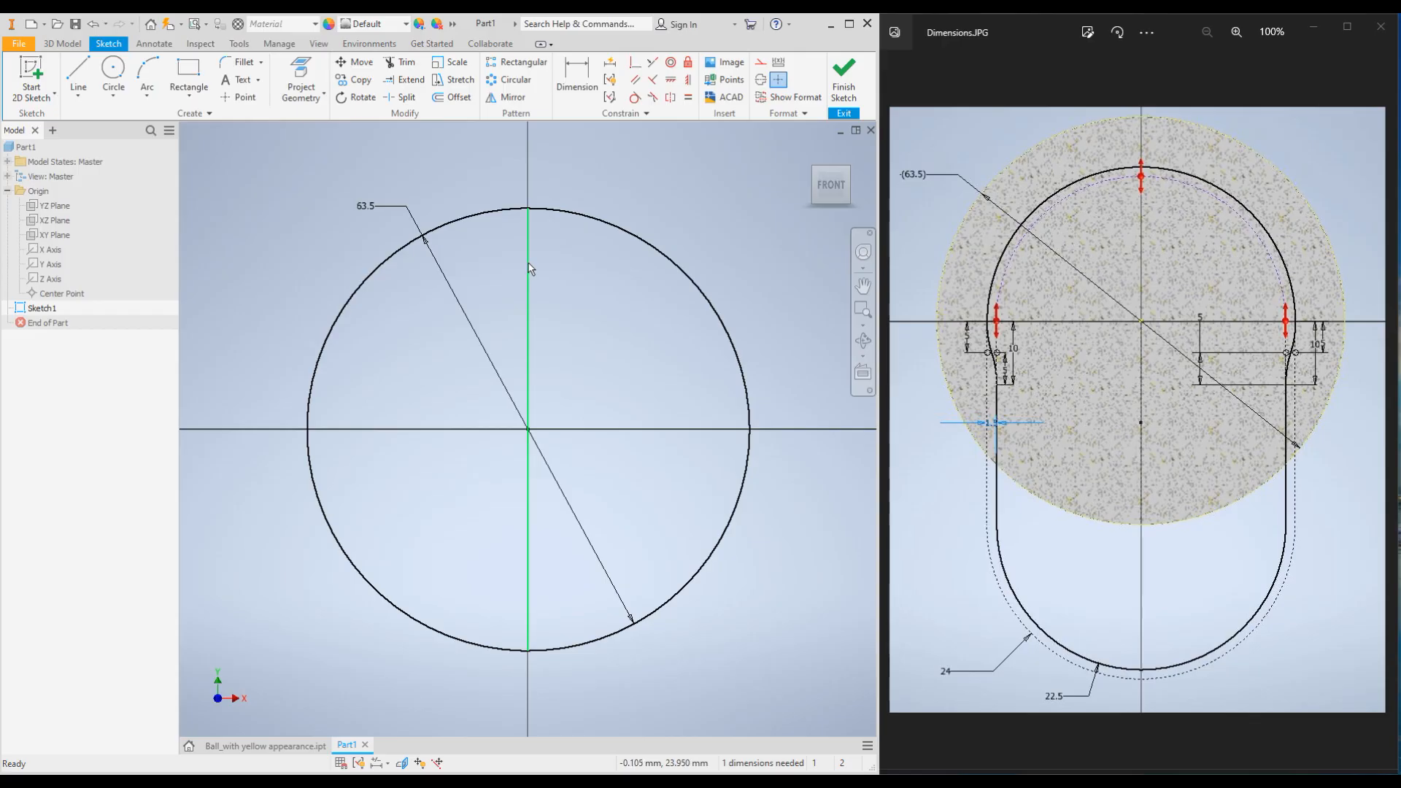
Test the vertical line's freedom by moving it off-center, make it coincident with the circle's center point, and finish the sketch
{"action": "mouse_move", "coordinate": [529, 284]}
{"action": "left_mouse_down"}
{"action": "mouse_move", "coordinate": [557, 291]}
{"action": "mouse_move", "coordinate": [591, 331]}
{"action": "left_mouse_up"}
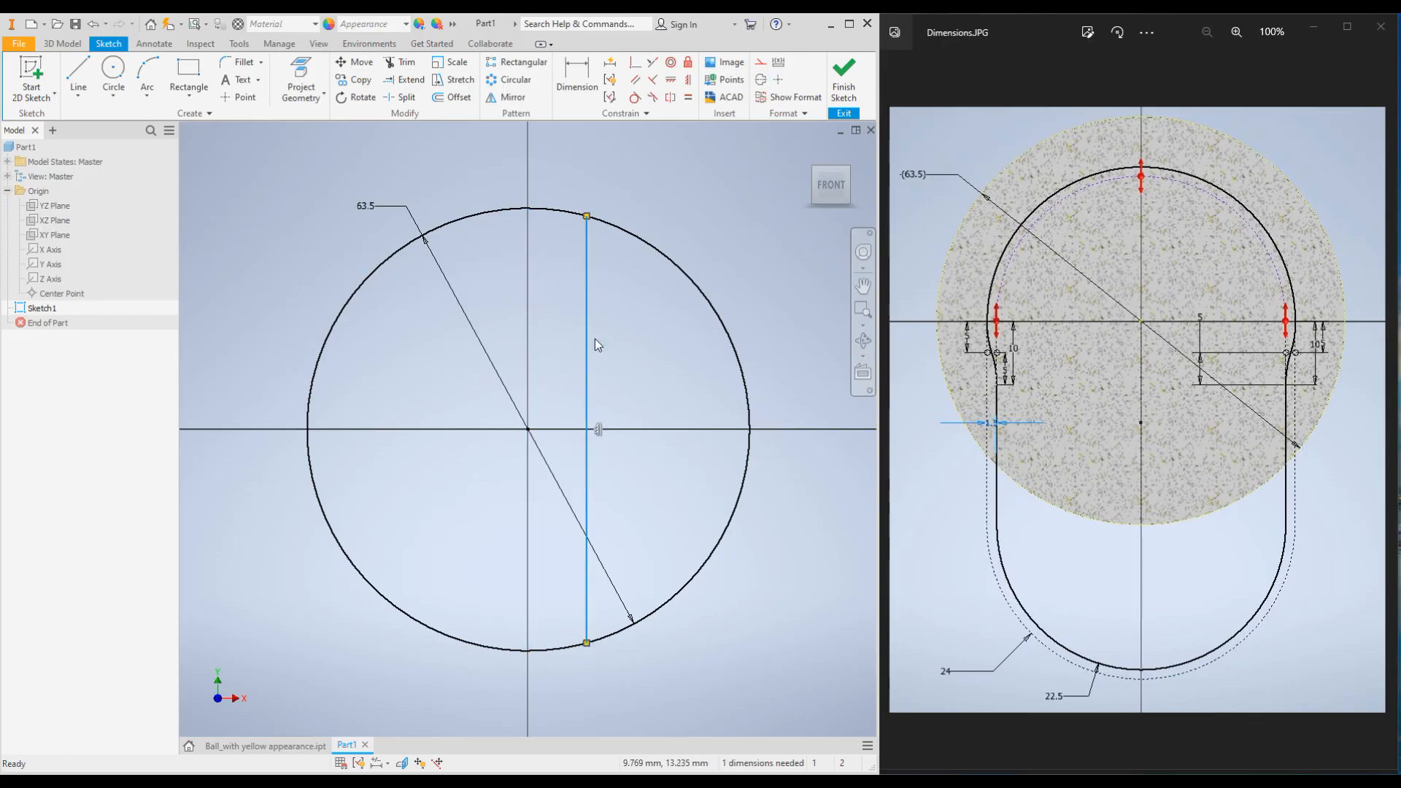
{"action": "left_click_drag", "start_coordinate": [591, 348], "coordinate": [563, 369], "text": "ctrl"}
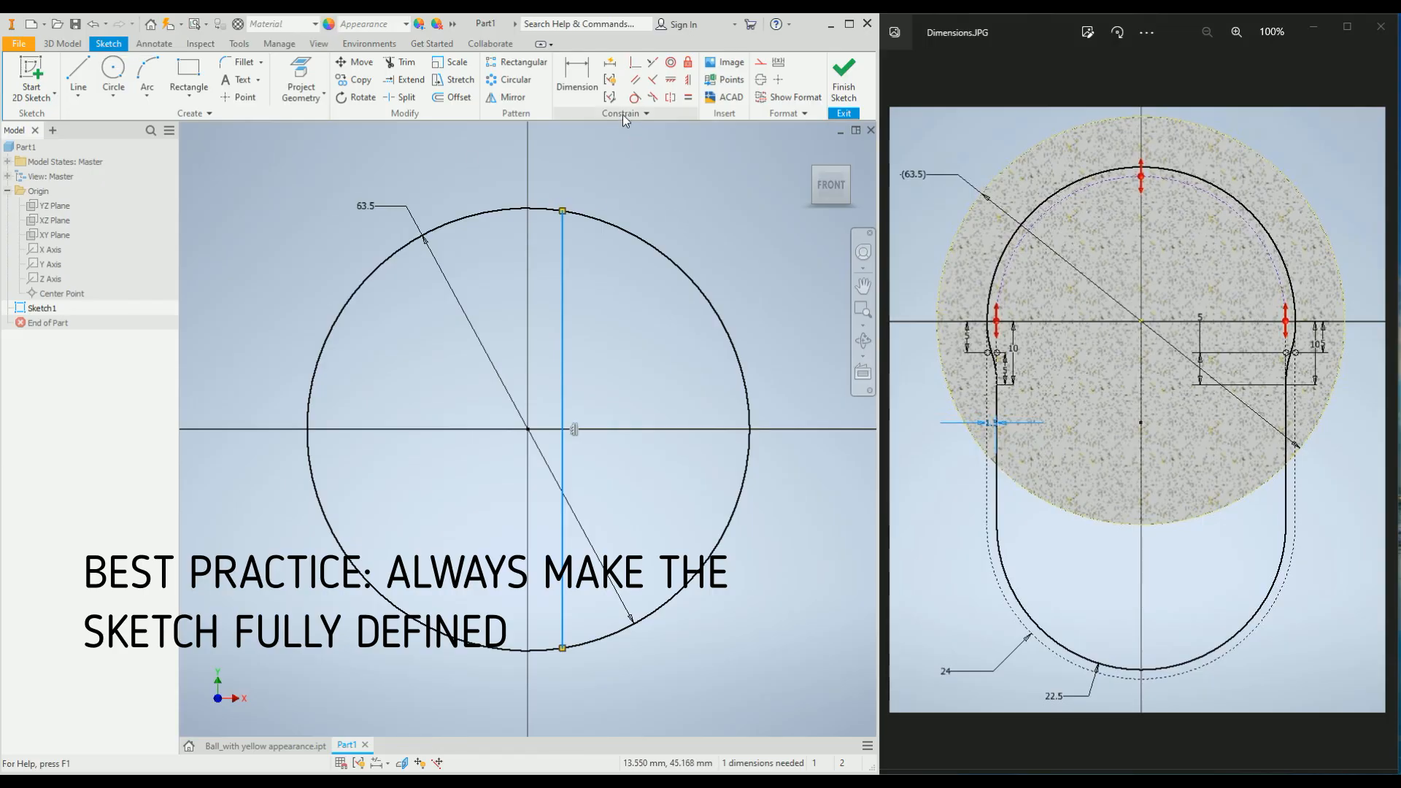
{"action": "left_click", "coordinate": [636, 65]}
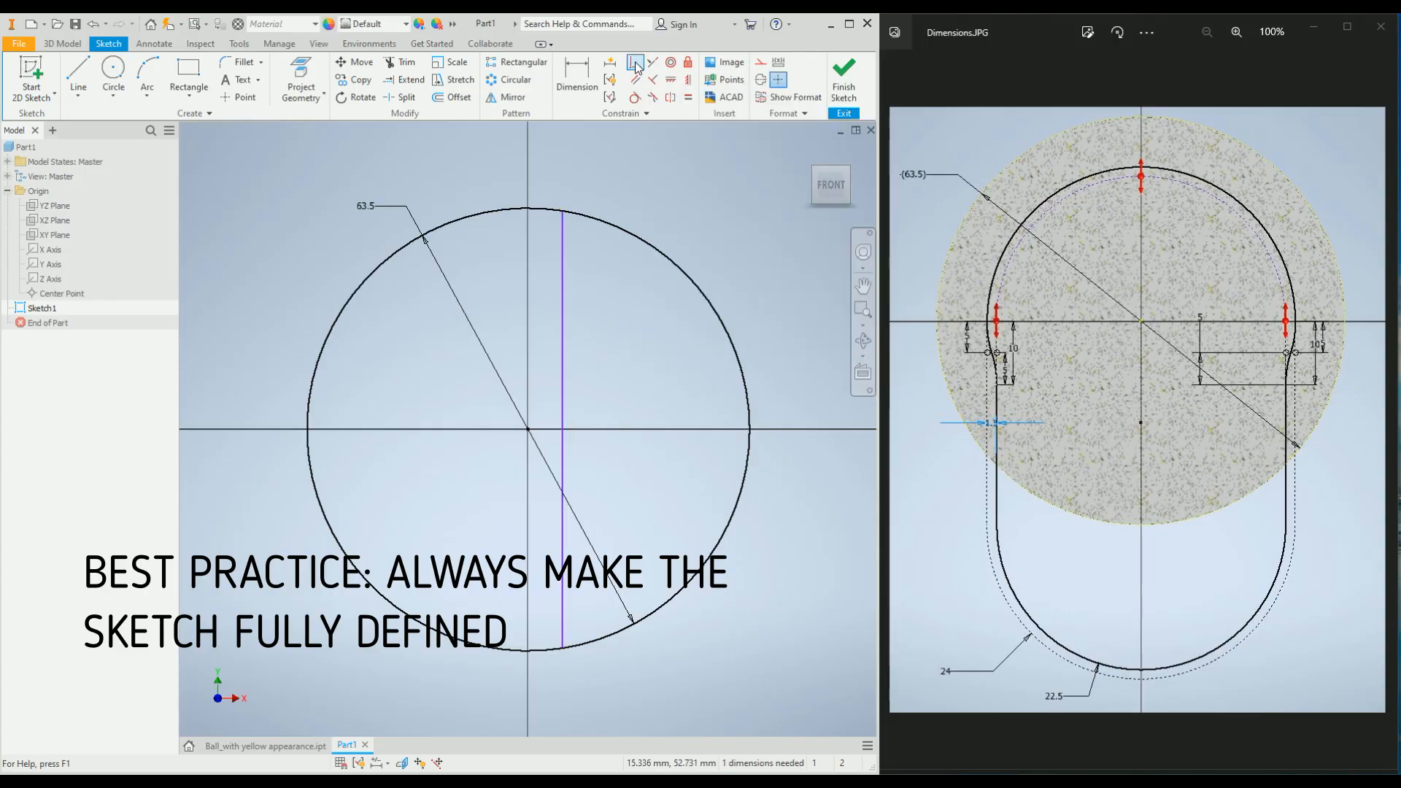
{"action": "left_click", "coordinate": [562, 403]}
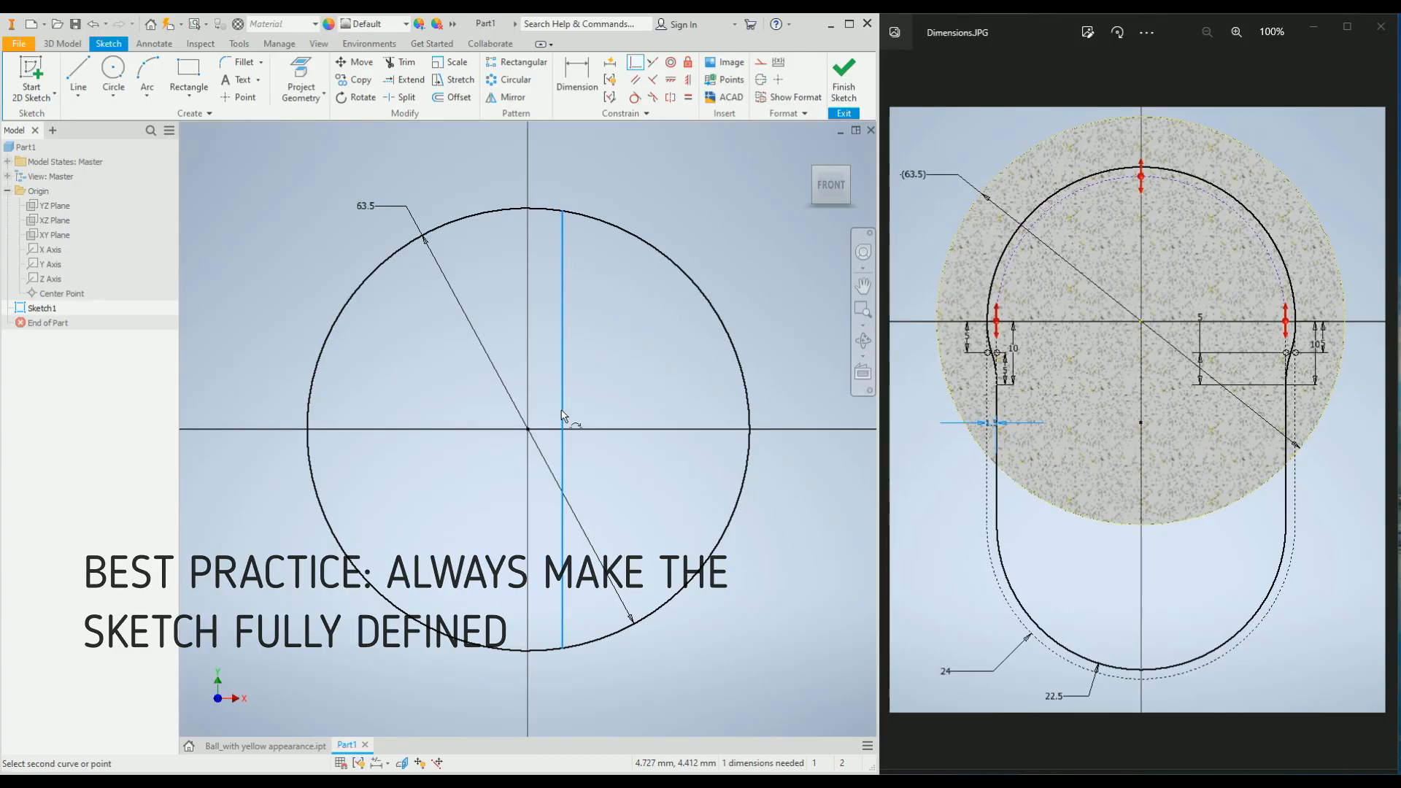
{"action": "left_click", "coordinate": [528, 430]}
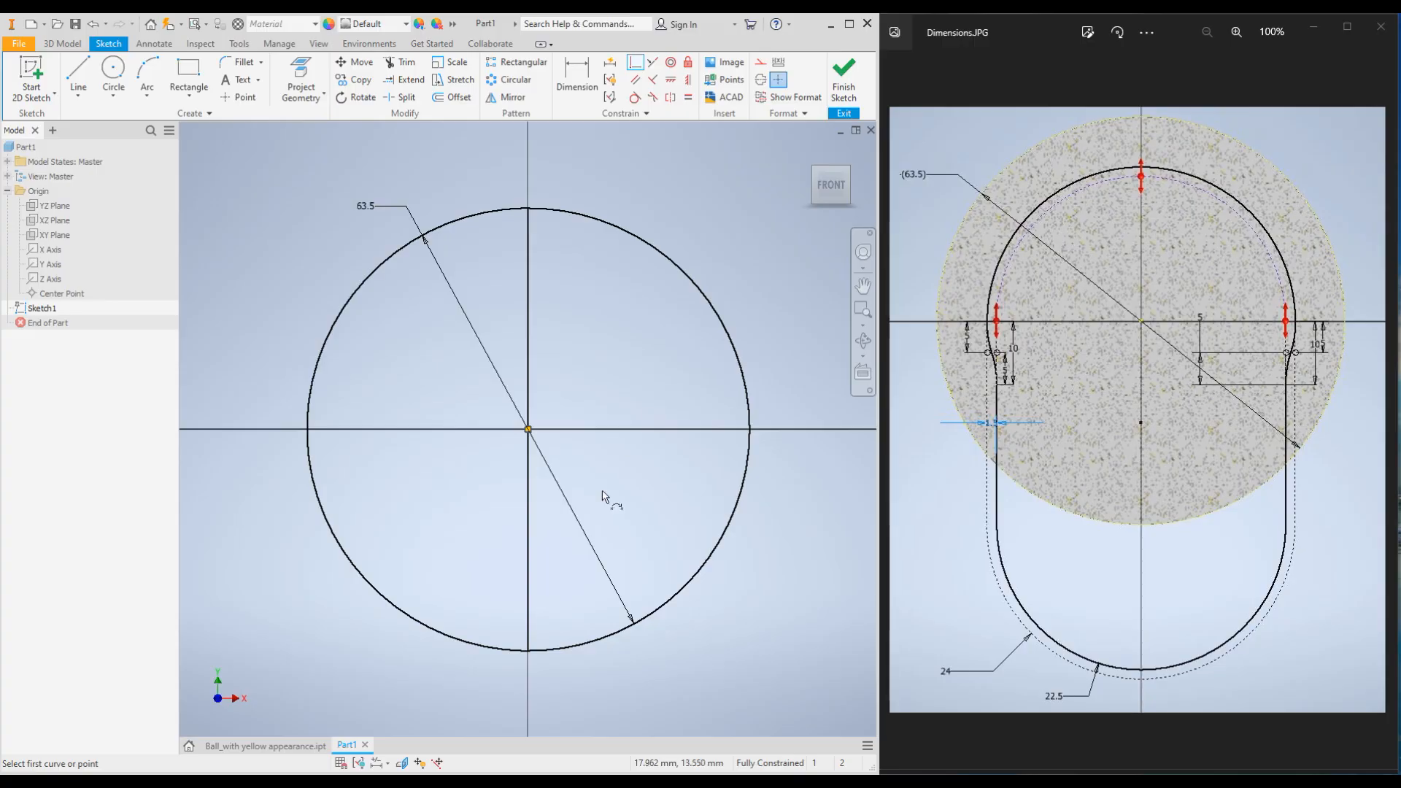
{"action": "key", "text": "Escape"}
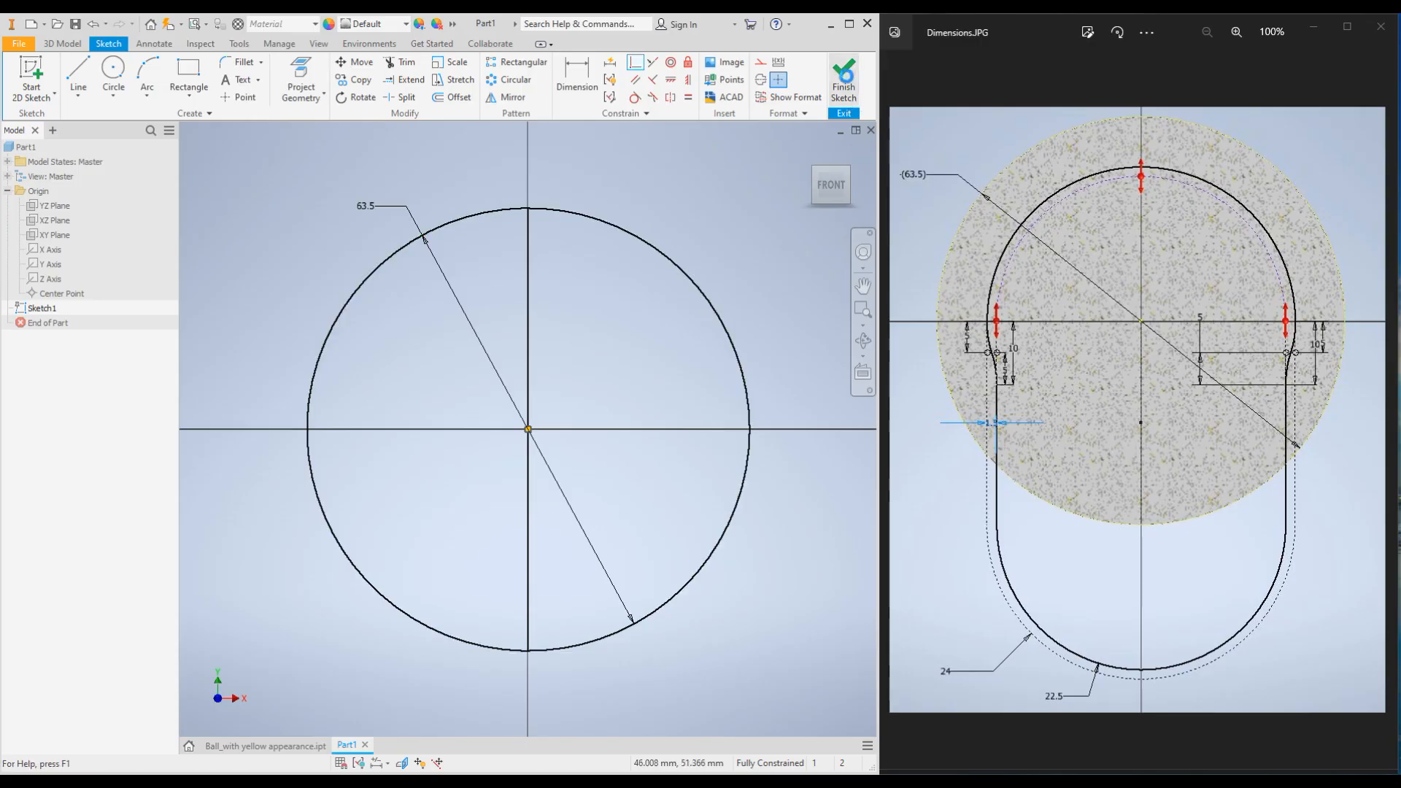
{"action": "left_click", "coordinate": [843, 80]}
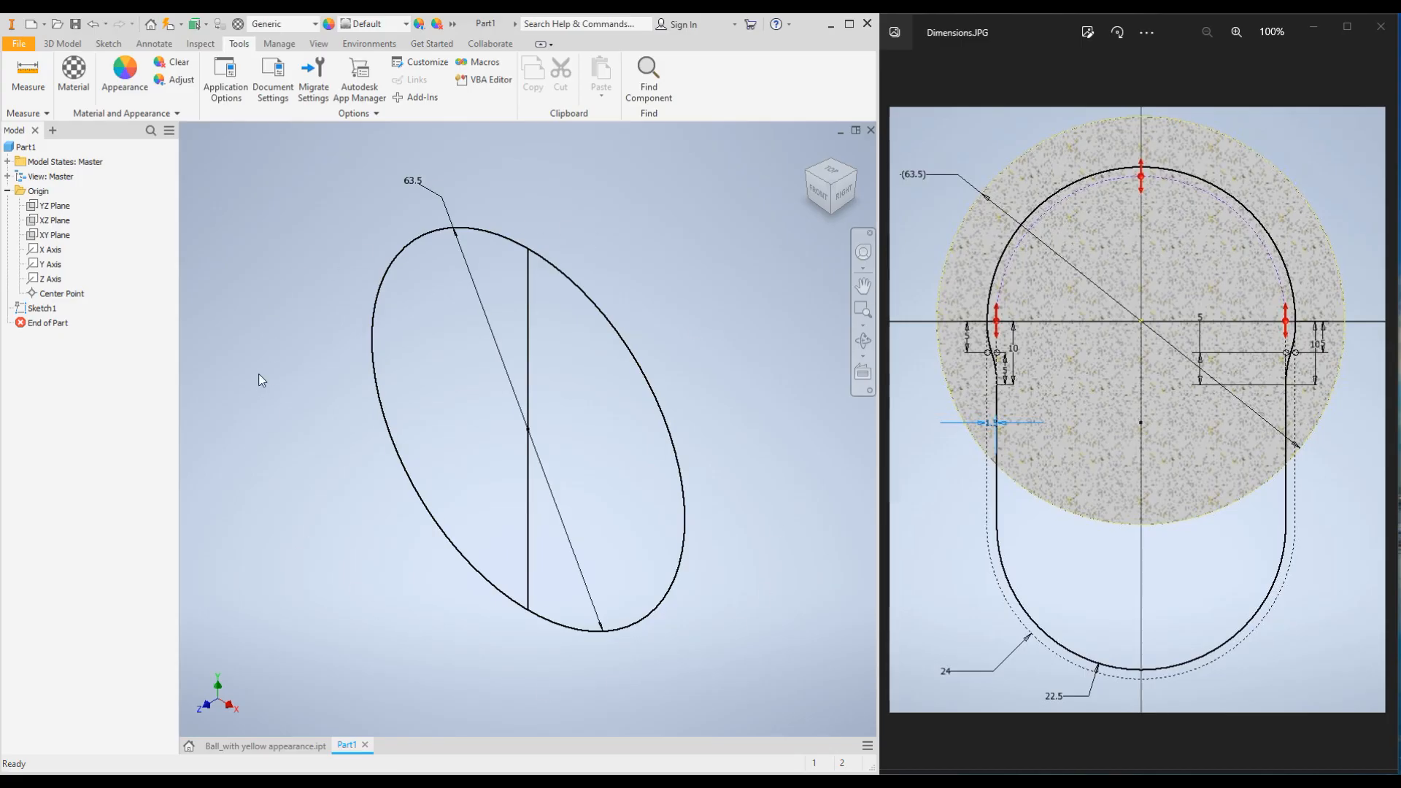
Revolve the right half of the circle a full 360 degrees about the vertical line in the default direction
{"action": "left_click", "coordinate": [62, 43]}
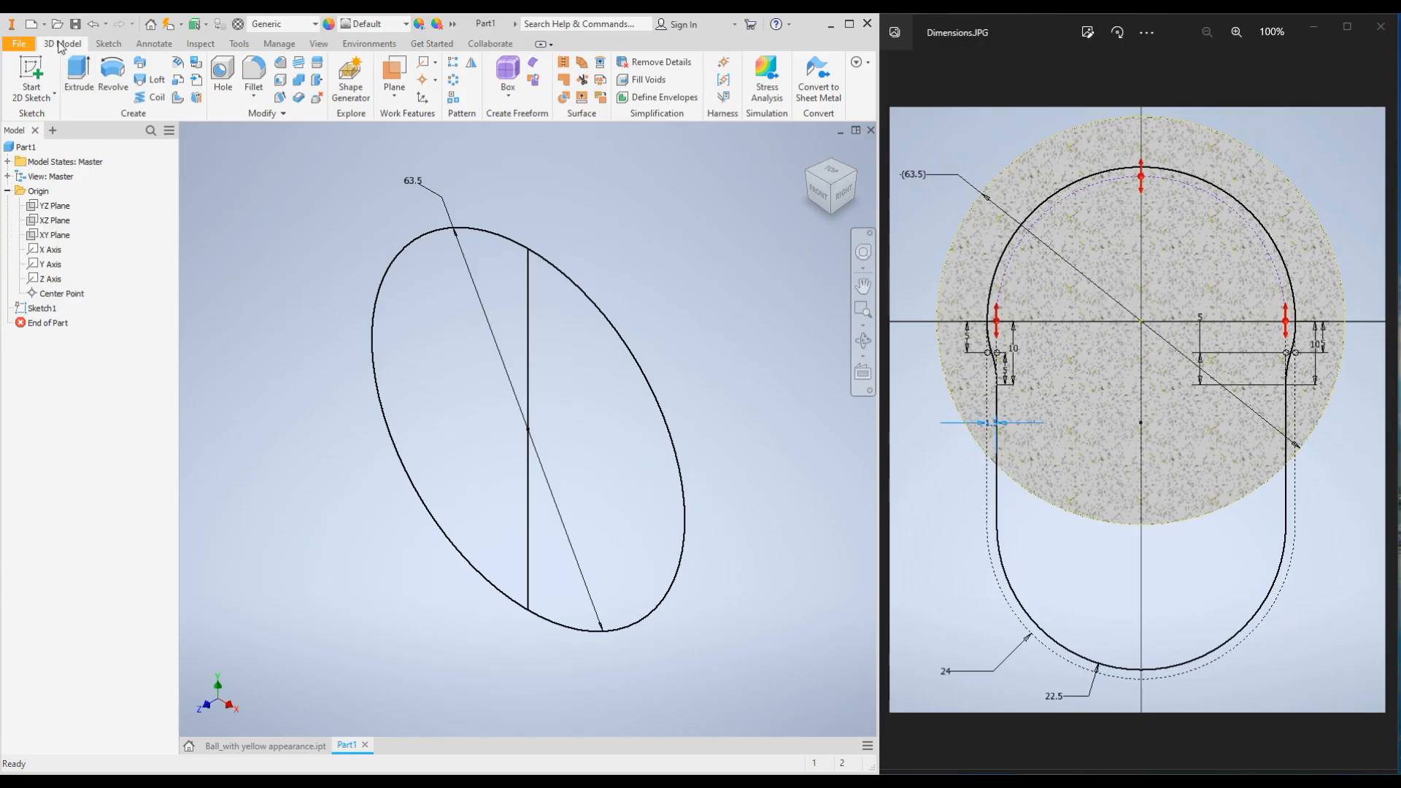
{"action": "left_click", "coordinate": [114, 96]}
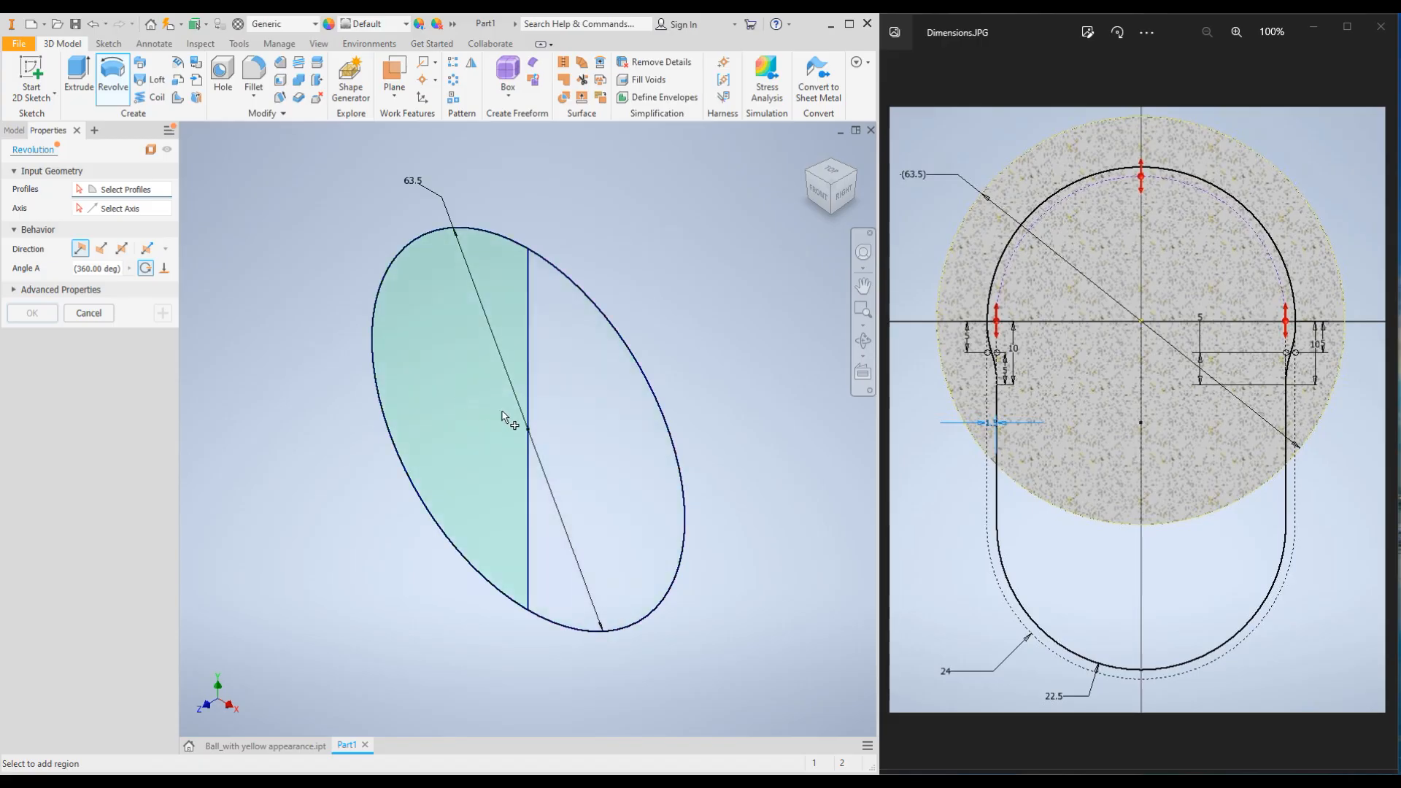
{"action": "left_click", "coordinate": [584, 426]}
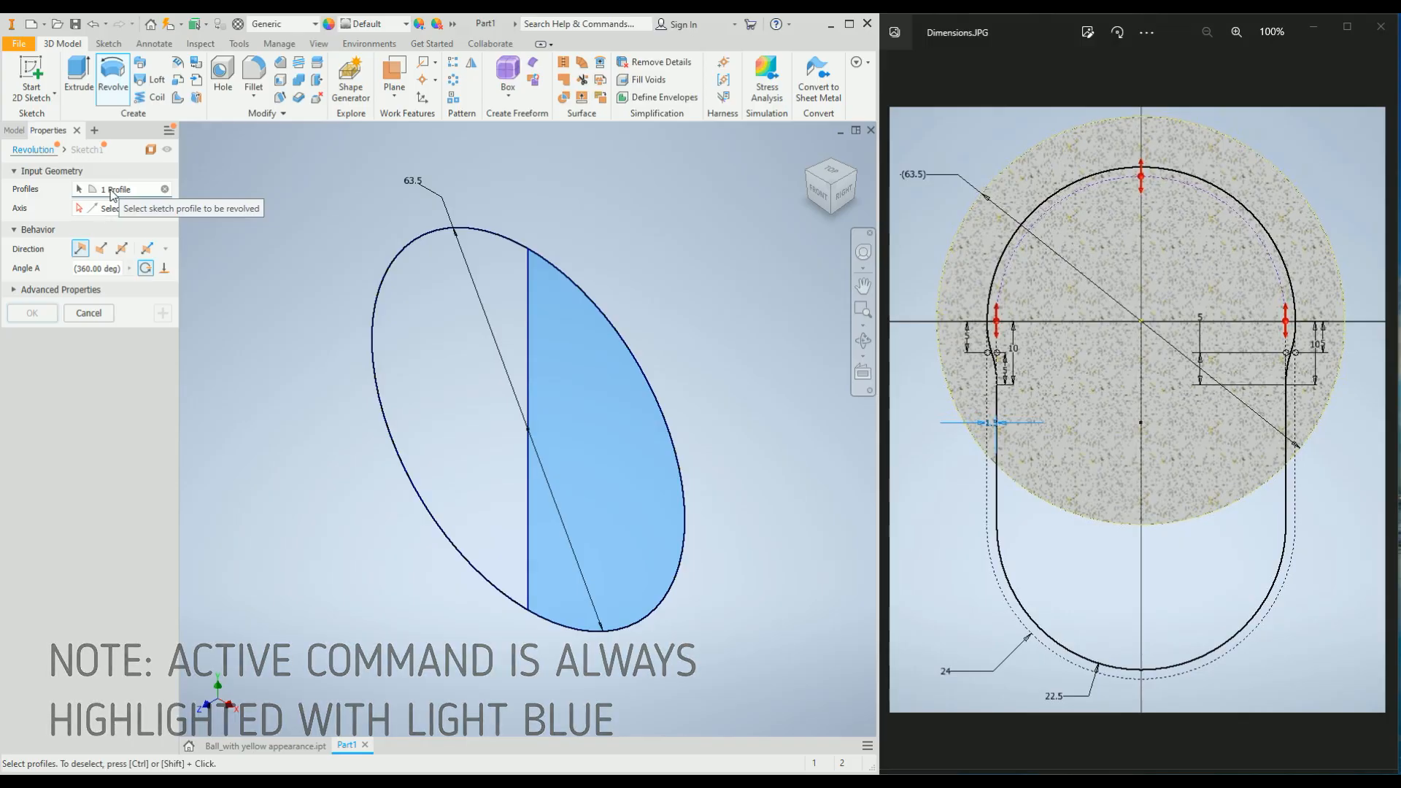
{"action": "left_click", "coordinate": [116, 210]}
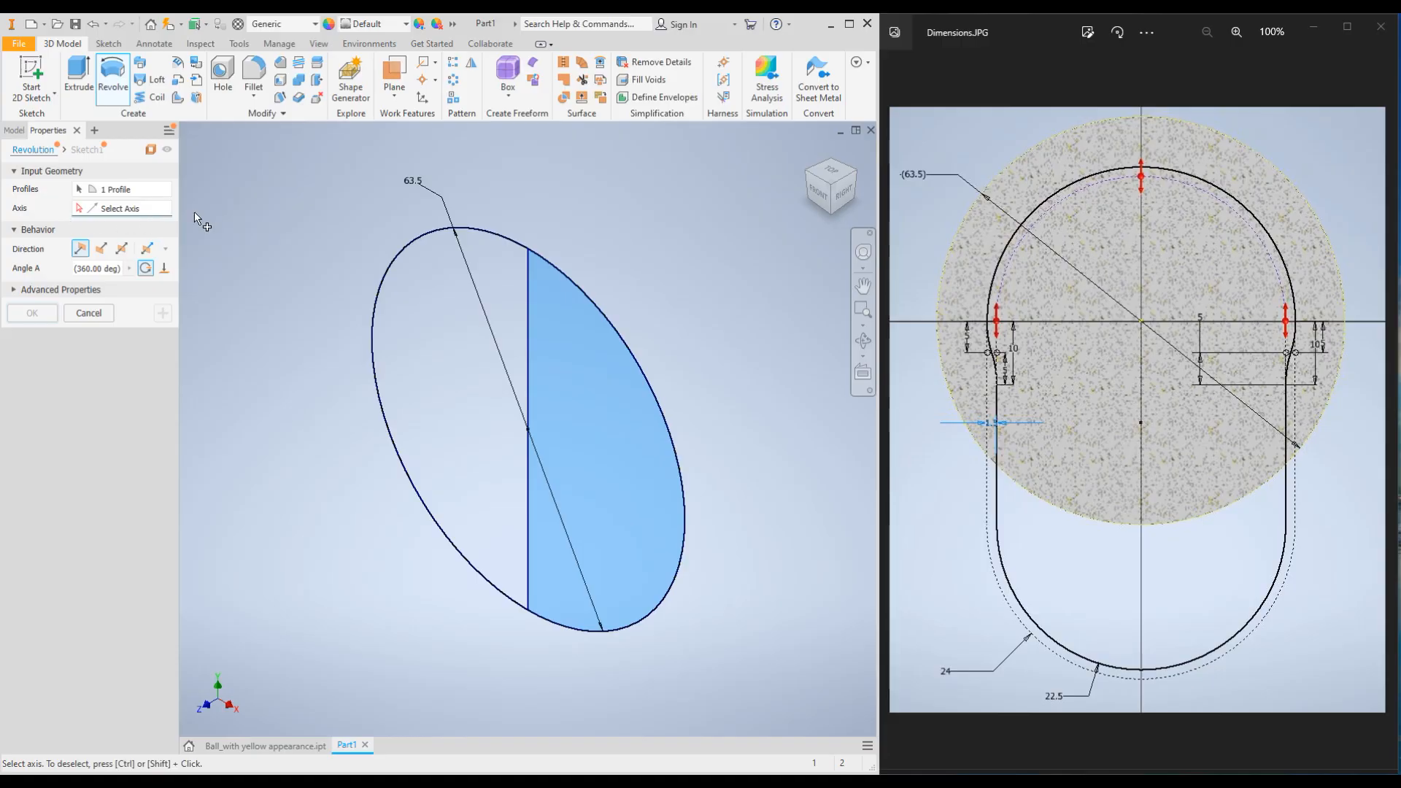
{"action": "left_click", "coordinate": [529, 343]}
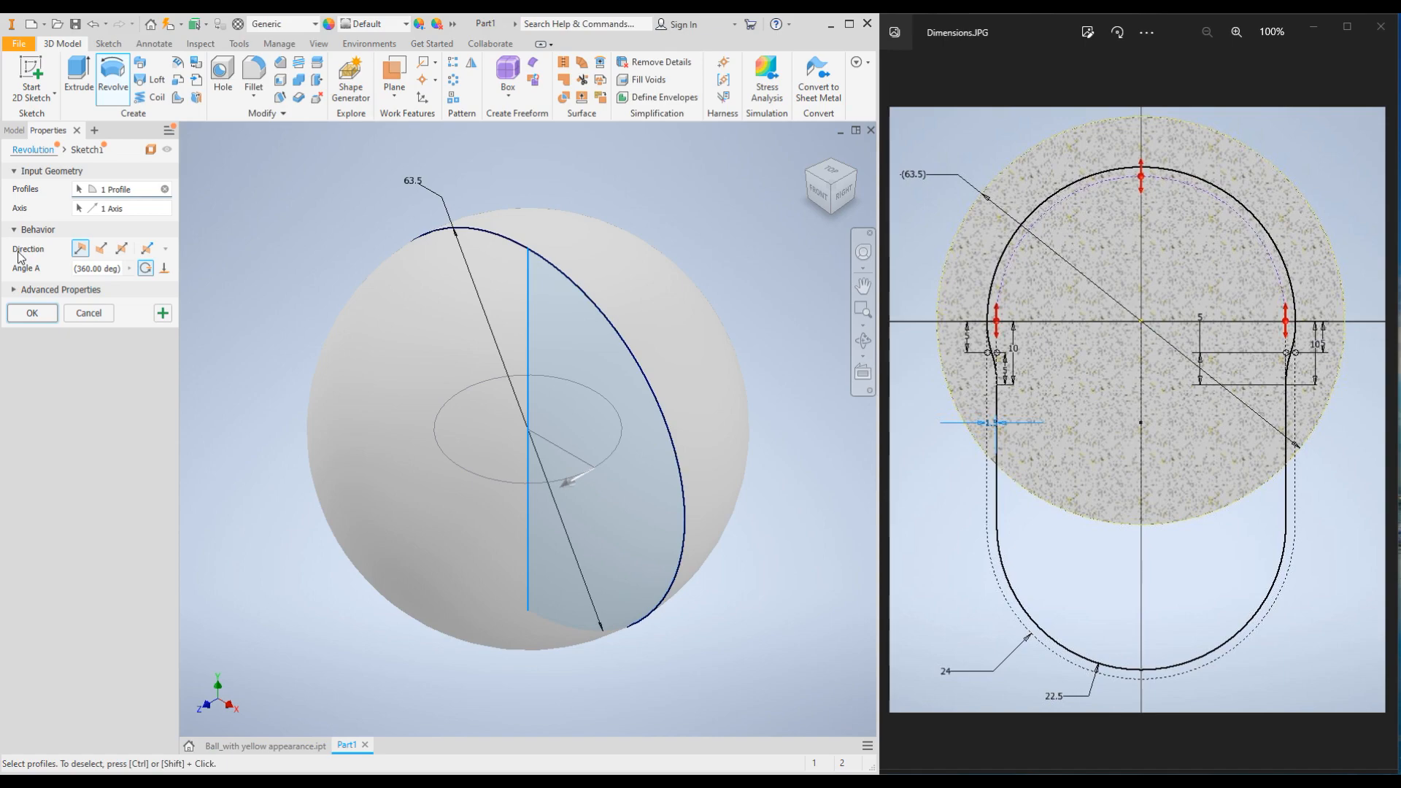
{"action": "left_click", "coordinate": [101, 249]}
{"action": "left_click", "coordinate": [82, 250]}
{"action": "left_click", "coordinate": [102, 250]}
{"action": "left_click", "coordinate": [81, 249]}
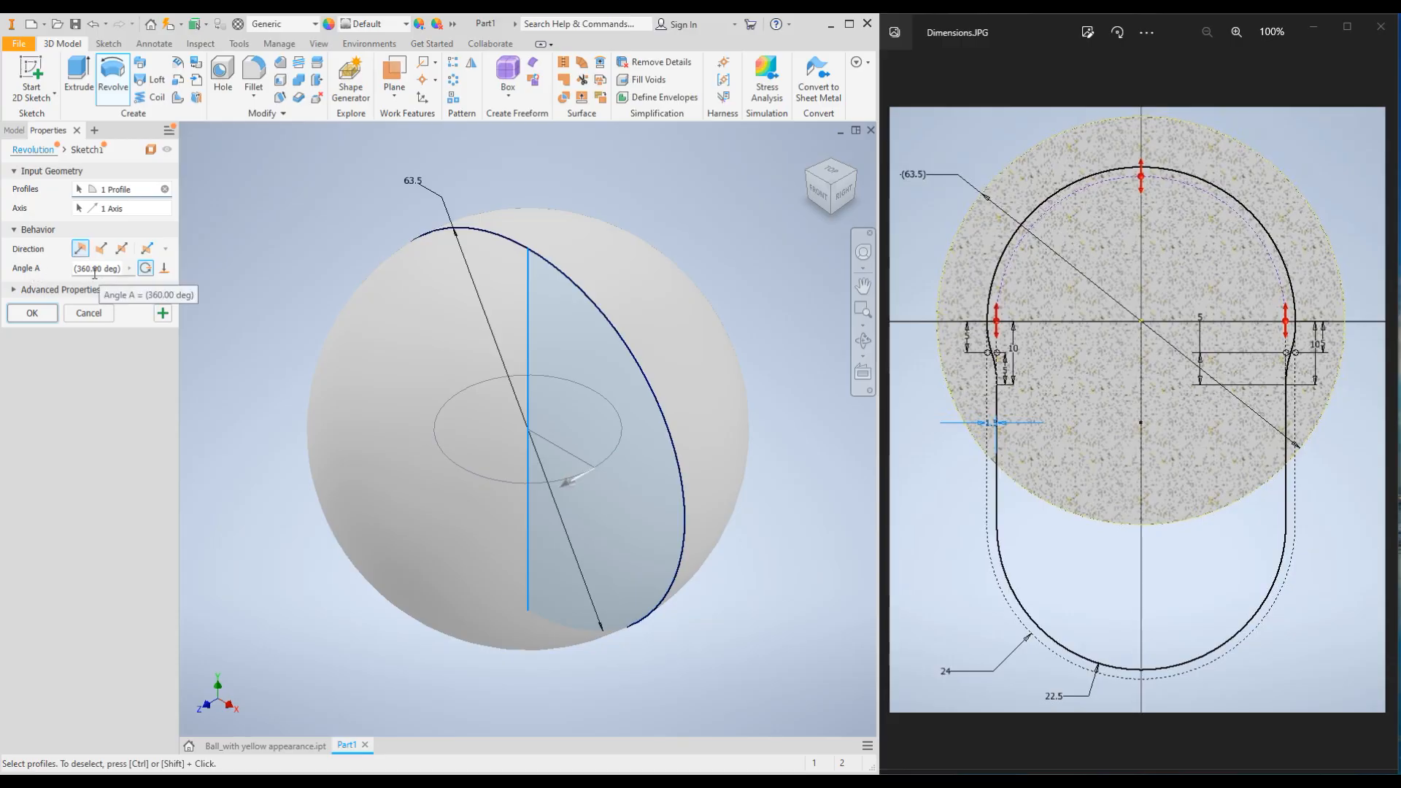
{"action": "left_click", "coordinate": [14, 291]}
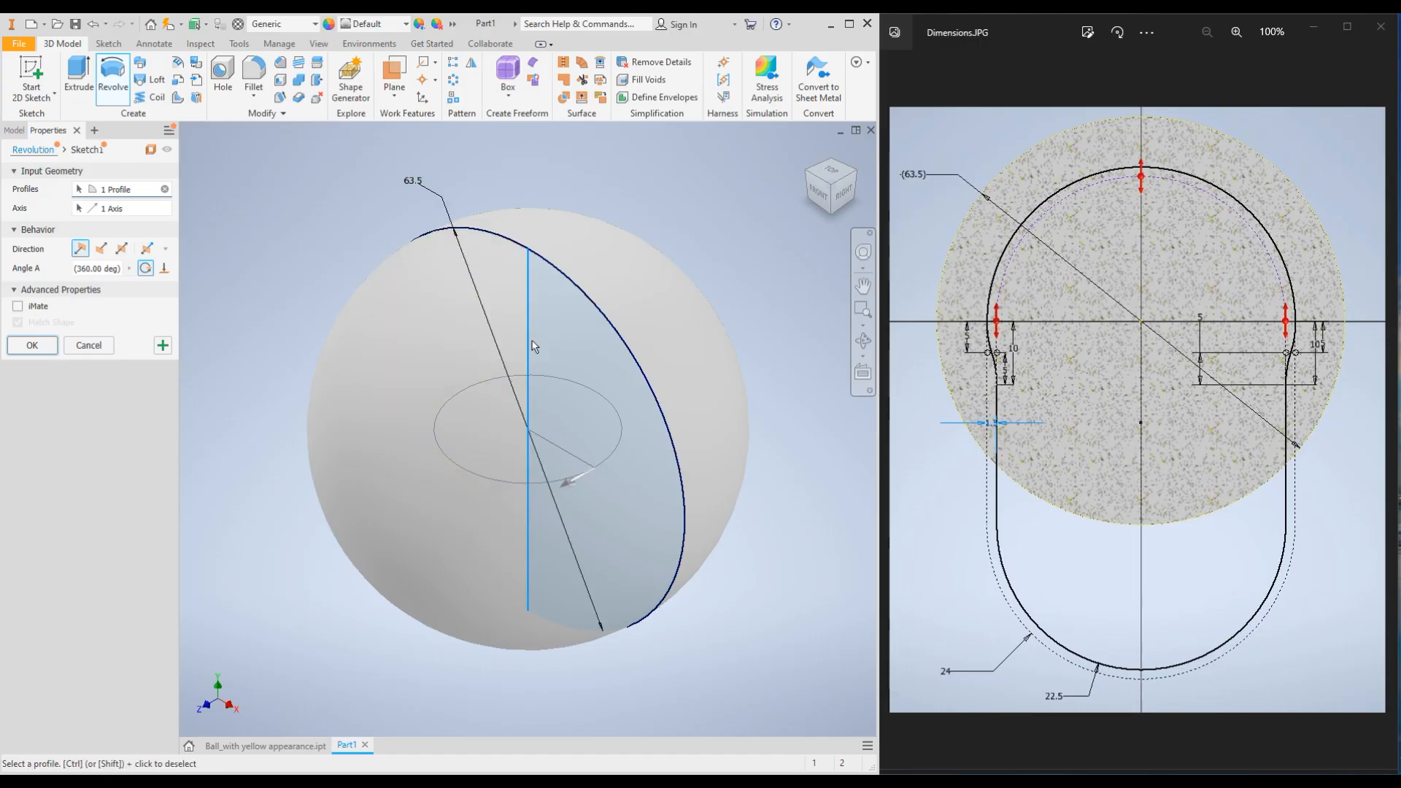
{"action": "left_click", "coordinate": [32, 348]}
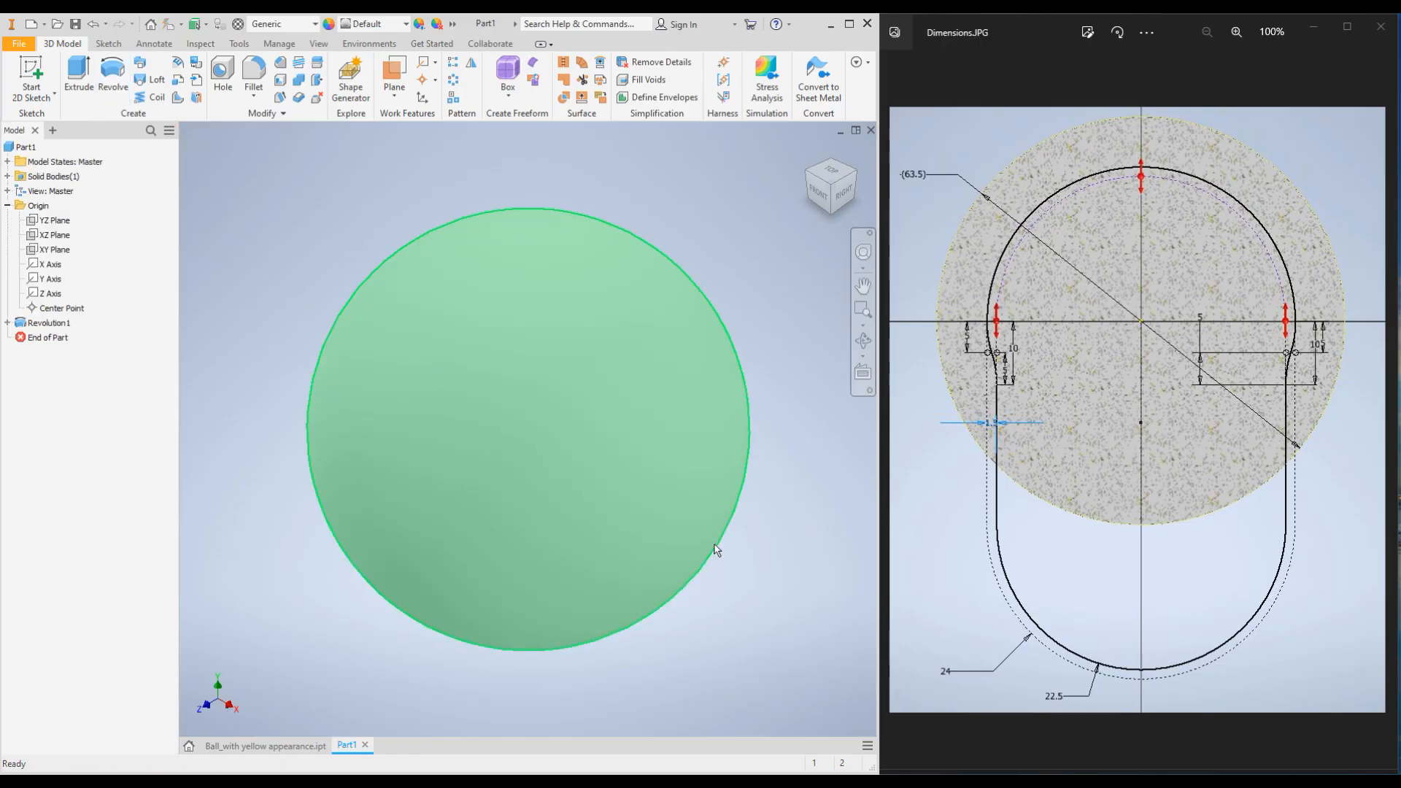
Make the YZ, XZ and XY origin planes visible together
{"action": "mouse_move", "coordinate": [735, 571]}
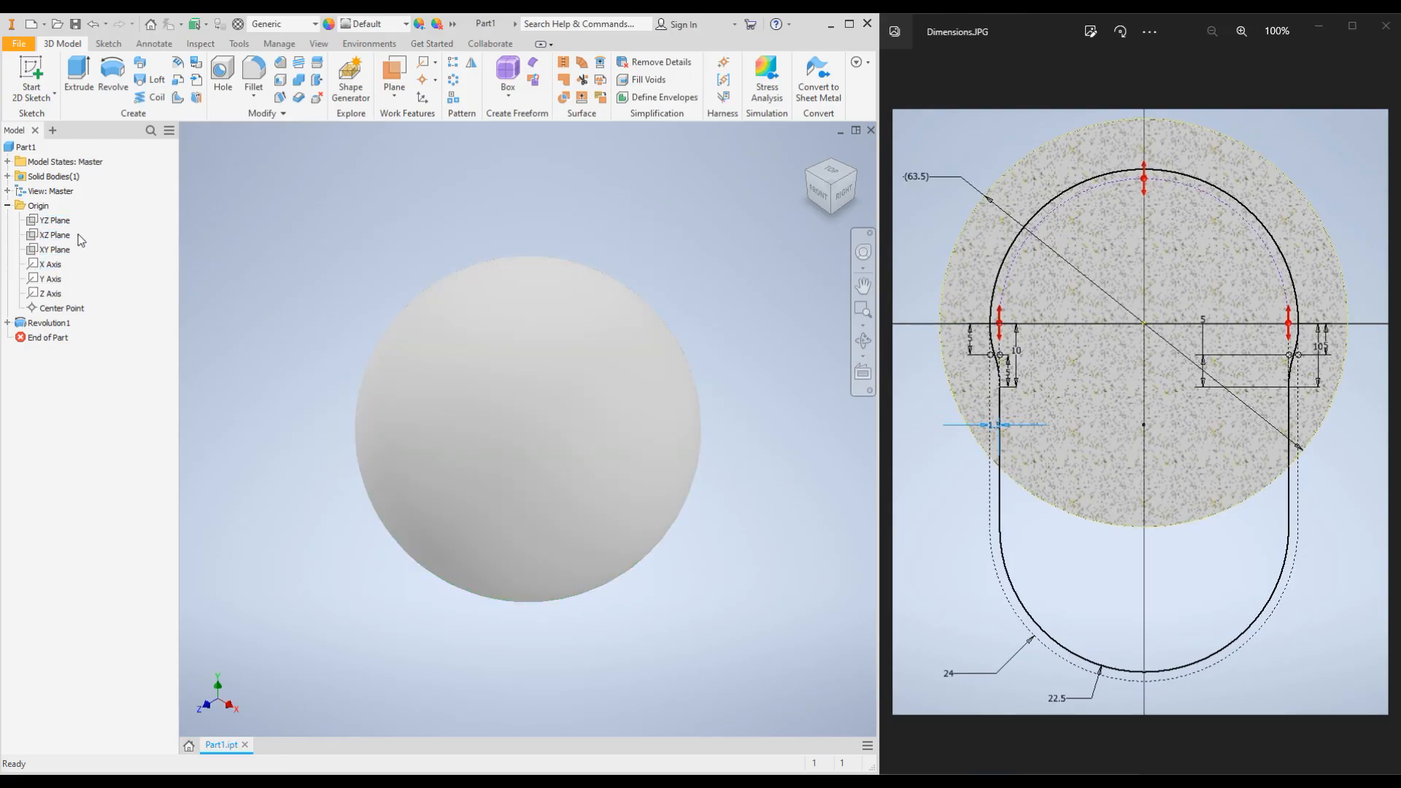
{"action": "left_click", "coordinate": [55, 220]}
{"action": "left_click", "coordinate": [56, 249], "text": "ctrl"}
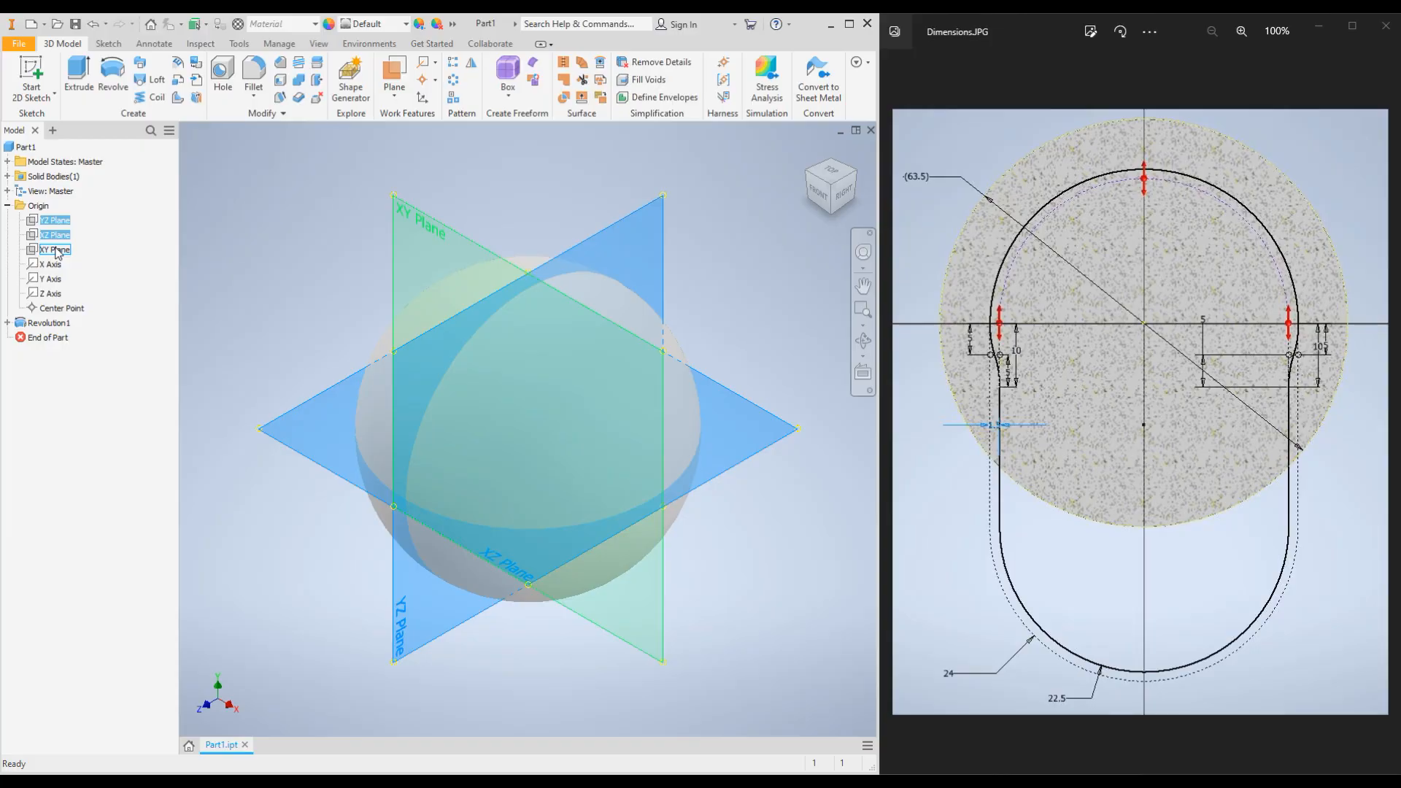
{"action": "right_click", "coordinate": [55, 252]}
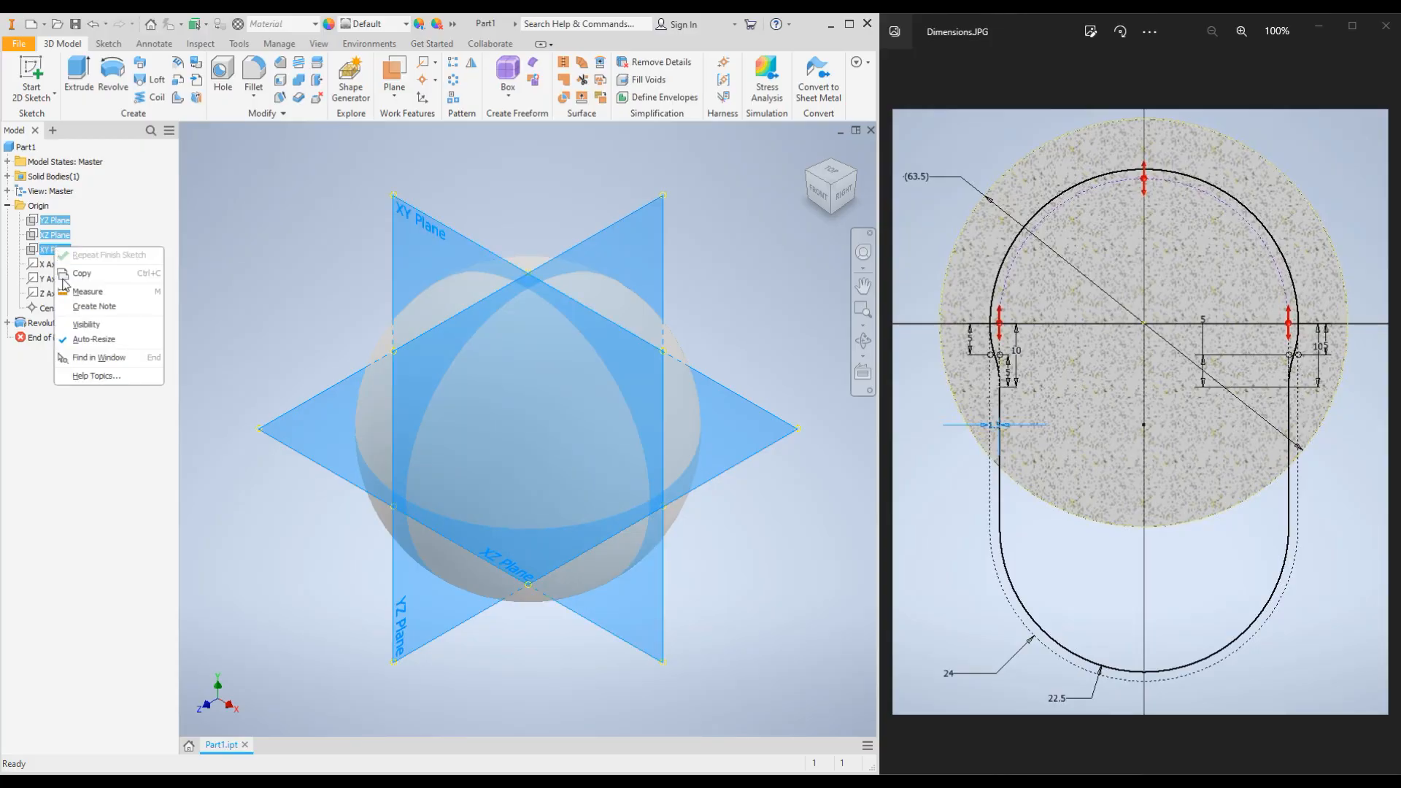
{"action": "left_click", "coordinate": [81, 326]}
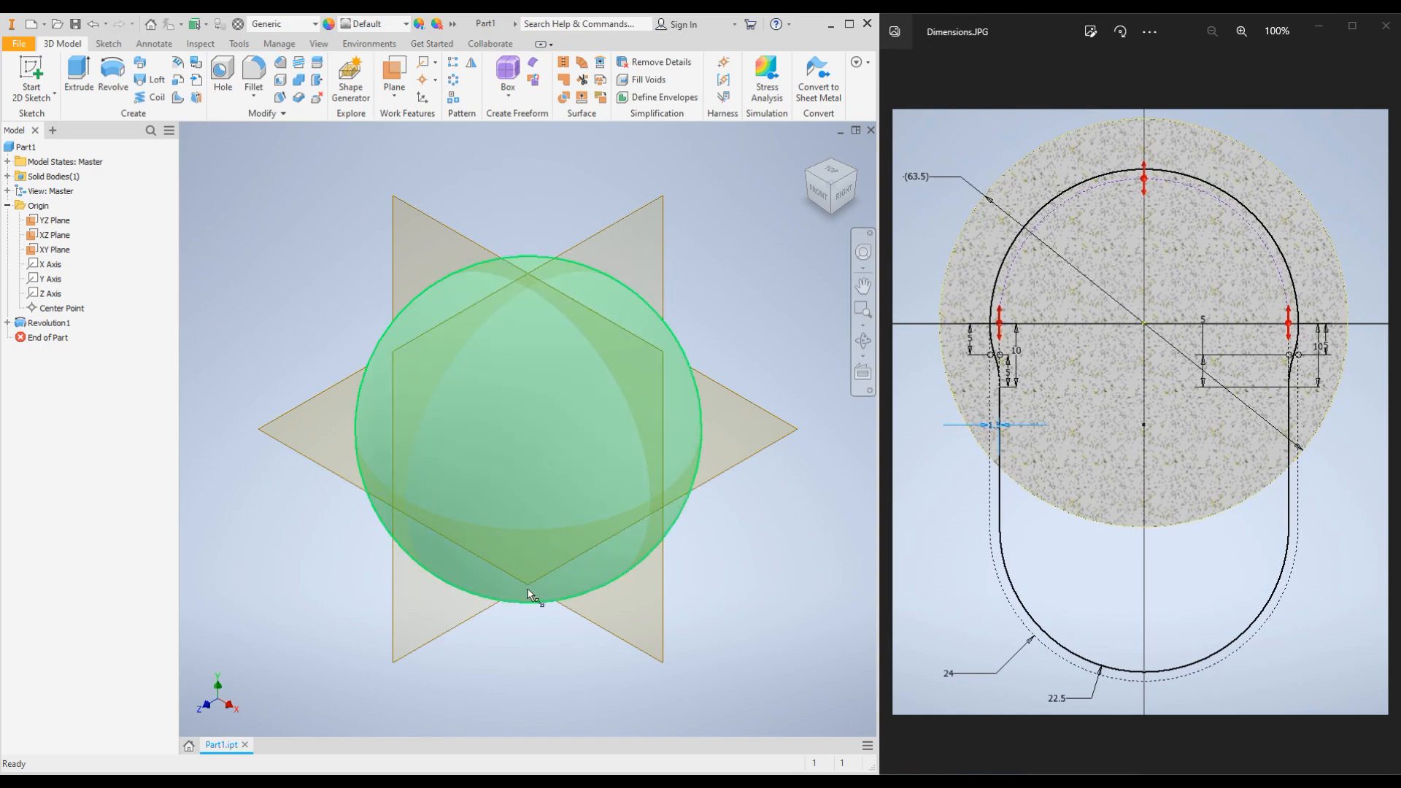
Sketch a 48 mm diameter circle centered on the origin in a new XY plane sketch, with Slice Graphics switched on
{"action": "left_click", "coordinate": [396, 238]}
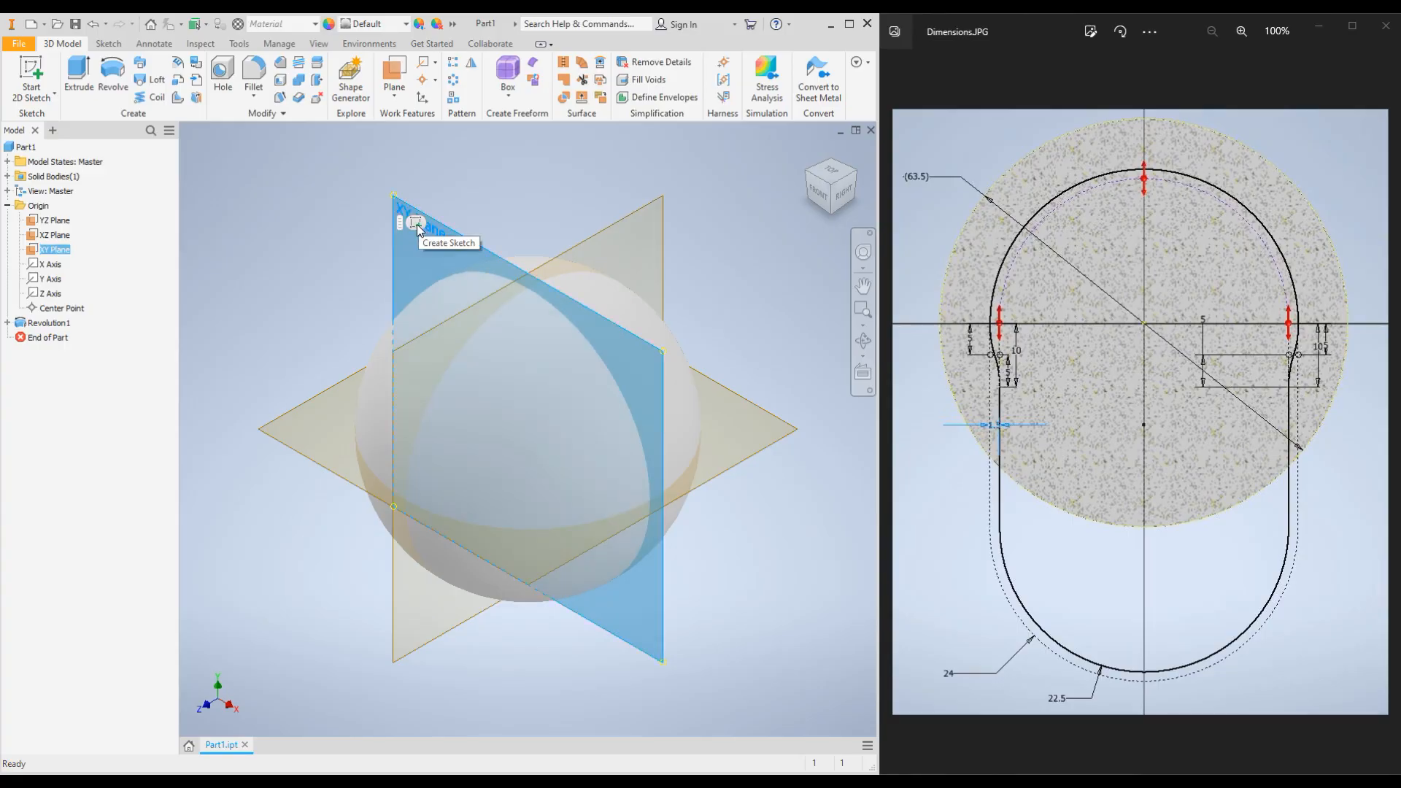
{"action": "left_click", "coordinate": [416, 223]}
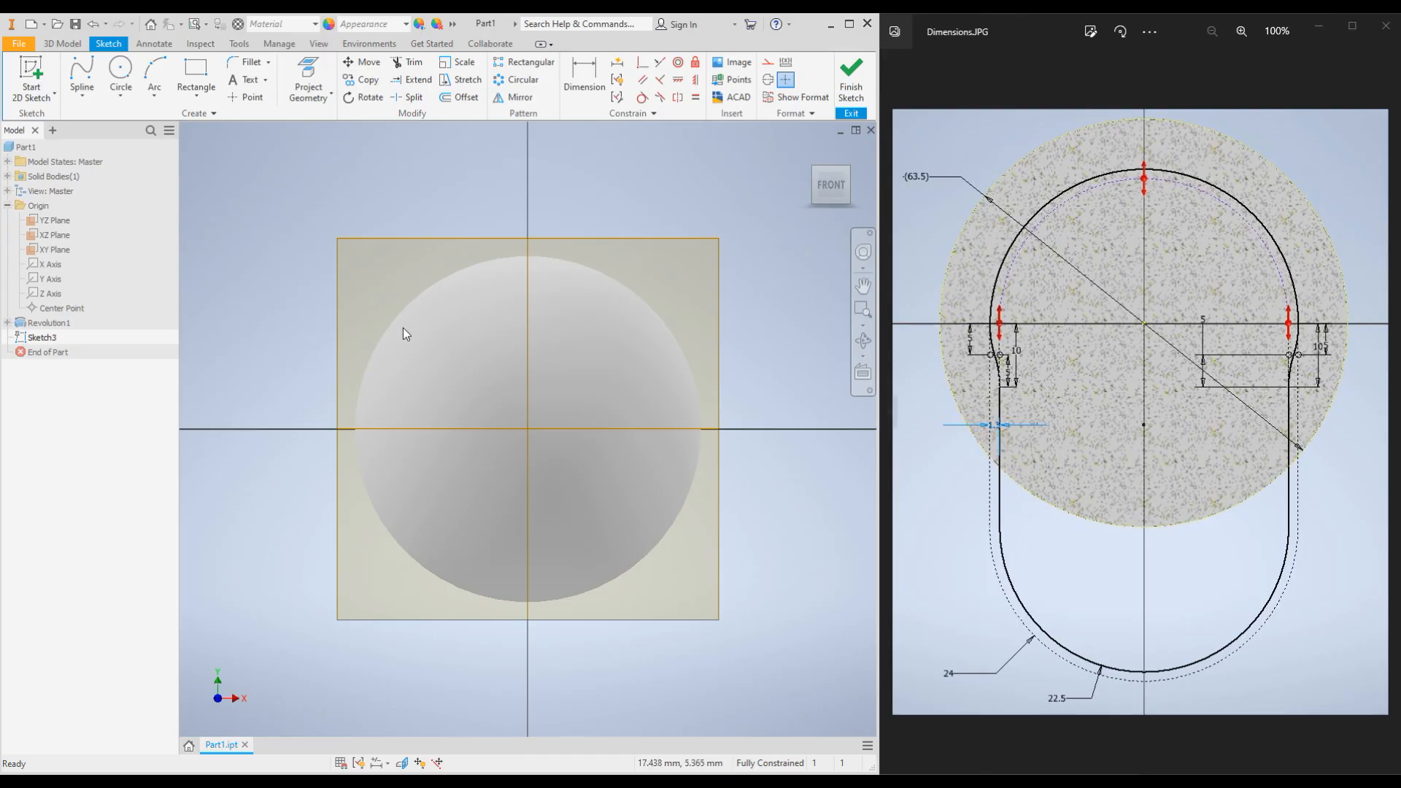
{"action": "left_click", "coordinate": [121, 70]}
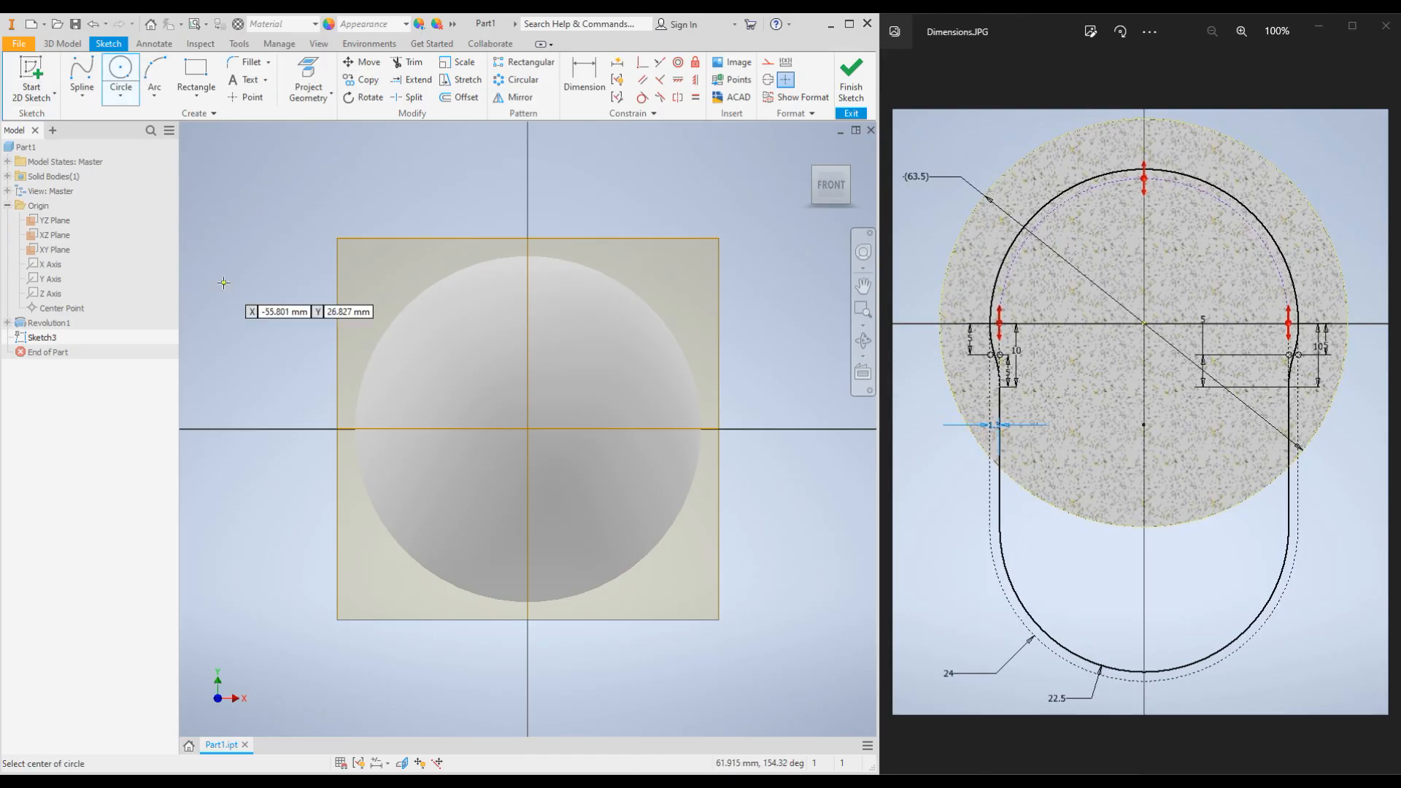
{"action": "left_click", "coordinate": [527, 429]}
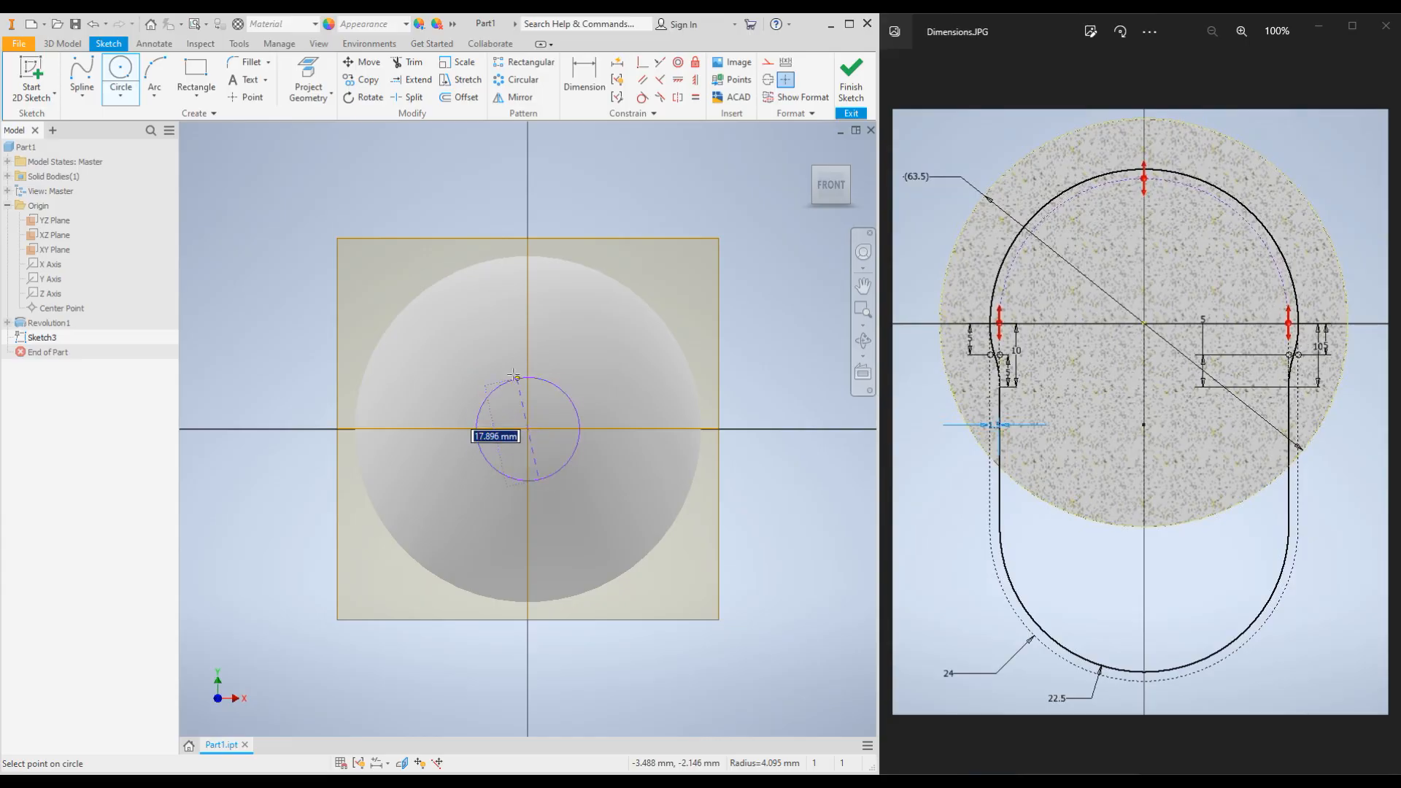
{"action": "type", "text": "48"}
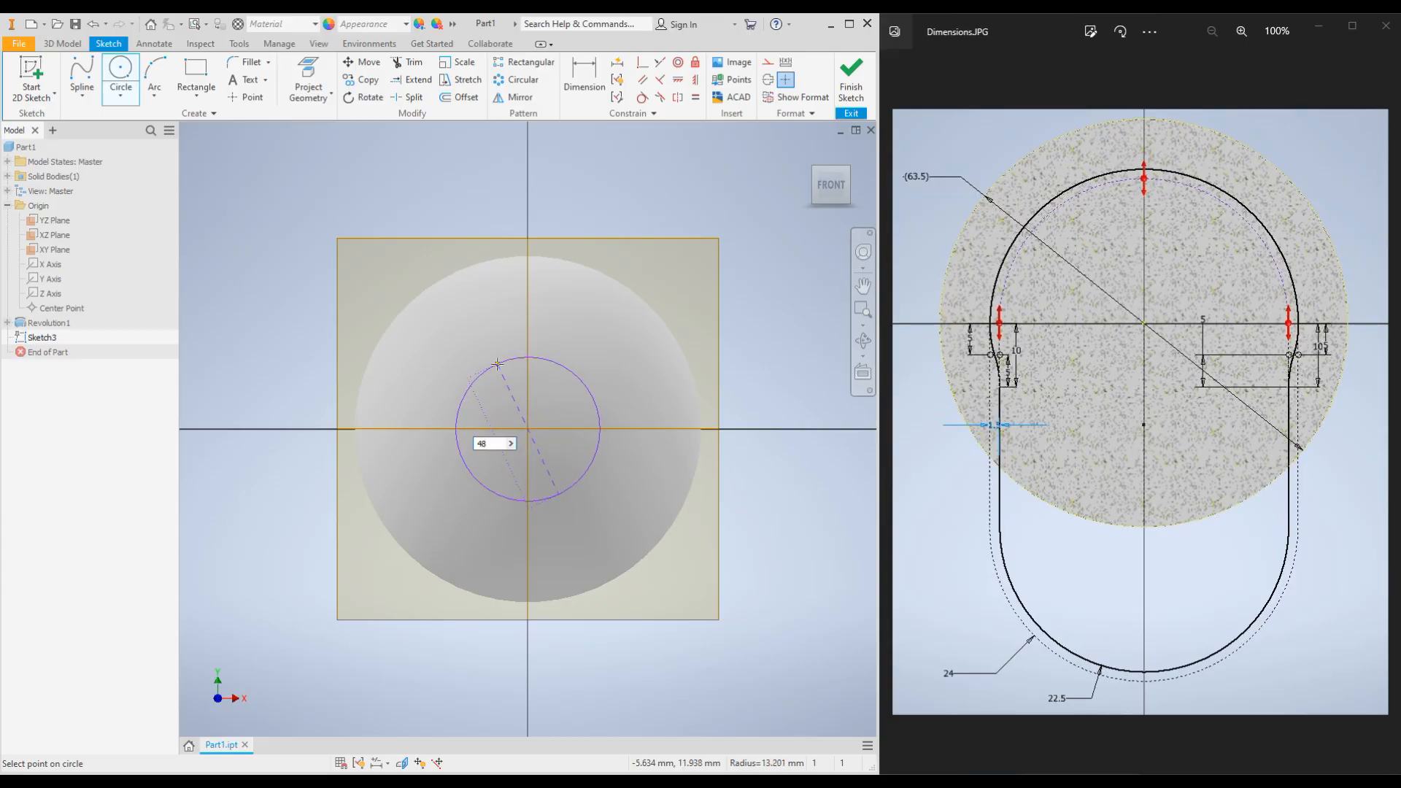
{"action": "key", "text": "Return"}
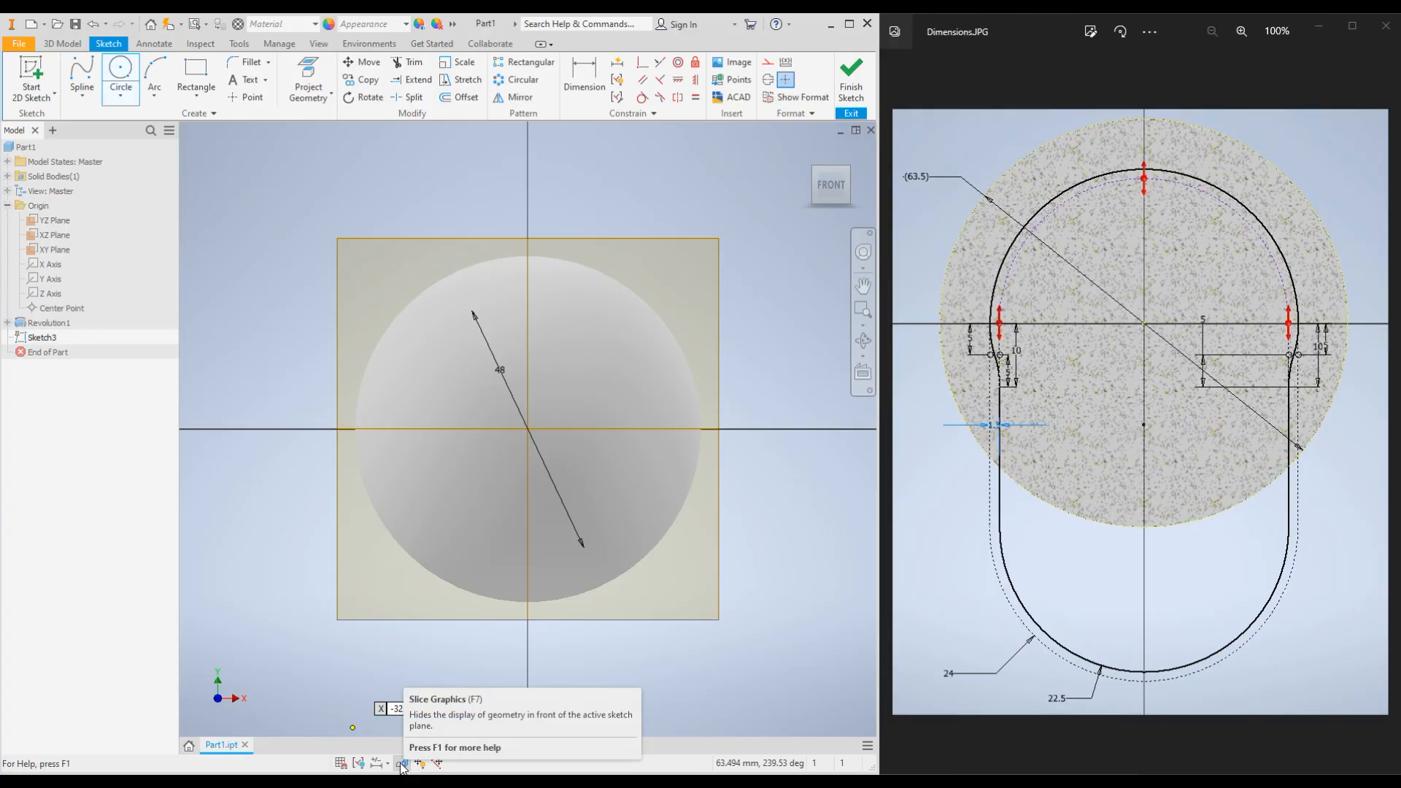
{"action": "key", "text": "F7"}
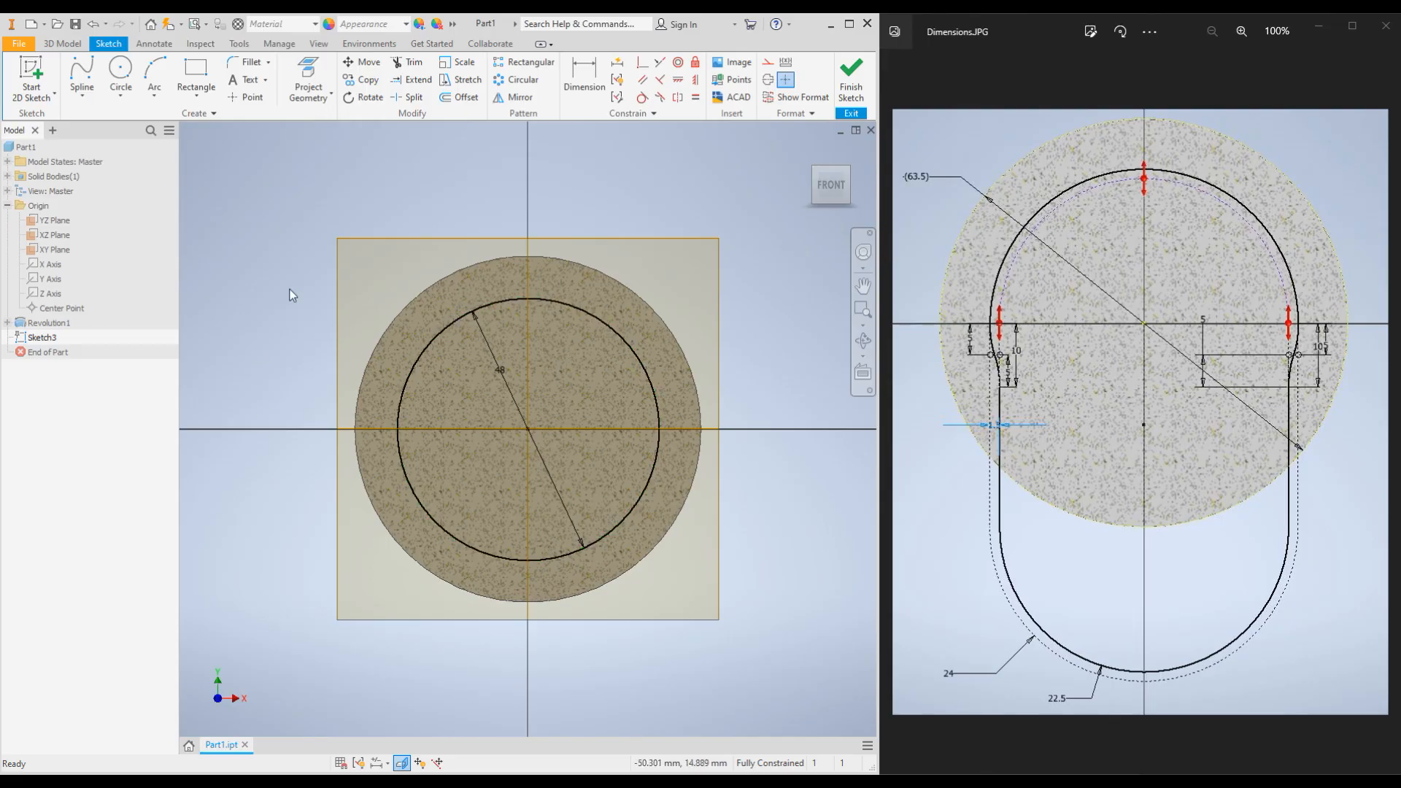
Draw a horizontal line across the 48 mm circle through its center, from one side to the other
{"action": "left_click", "coordinate": [87, 98]}
{"action": "left_click", "coordinate": [99, 121]}
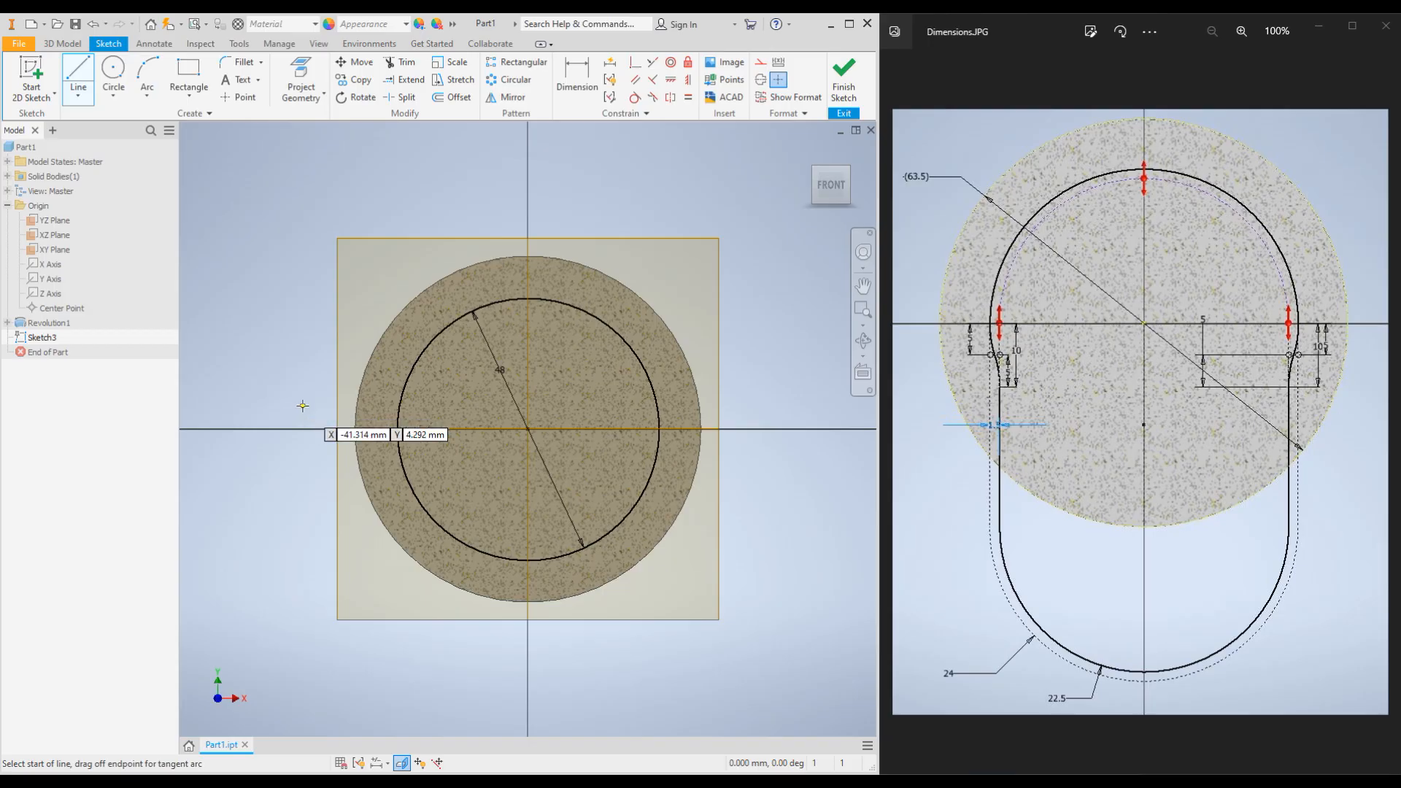
{"action": "left_click", "coordinate": [397, 428]}
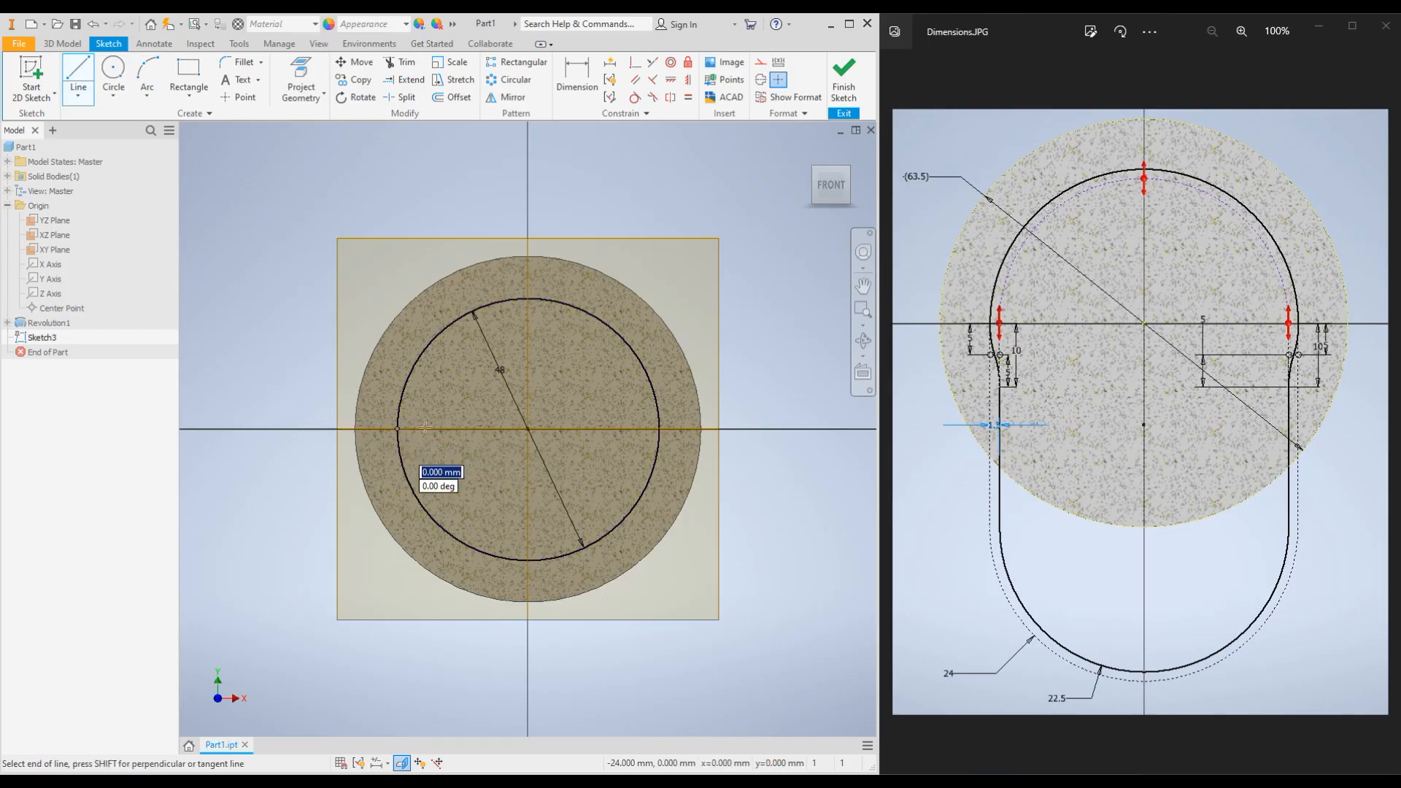
{"action": "double_click", "coordinate": [656, 429]}
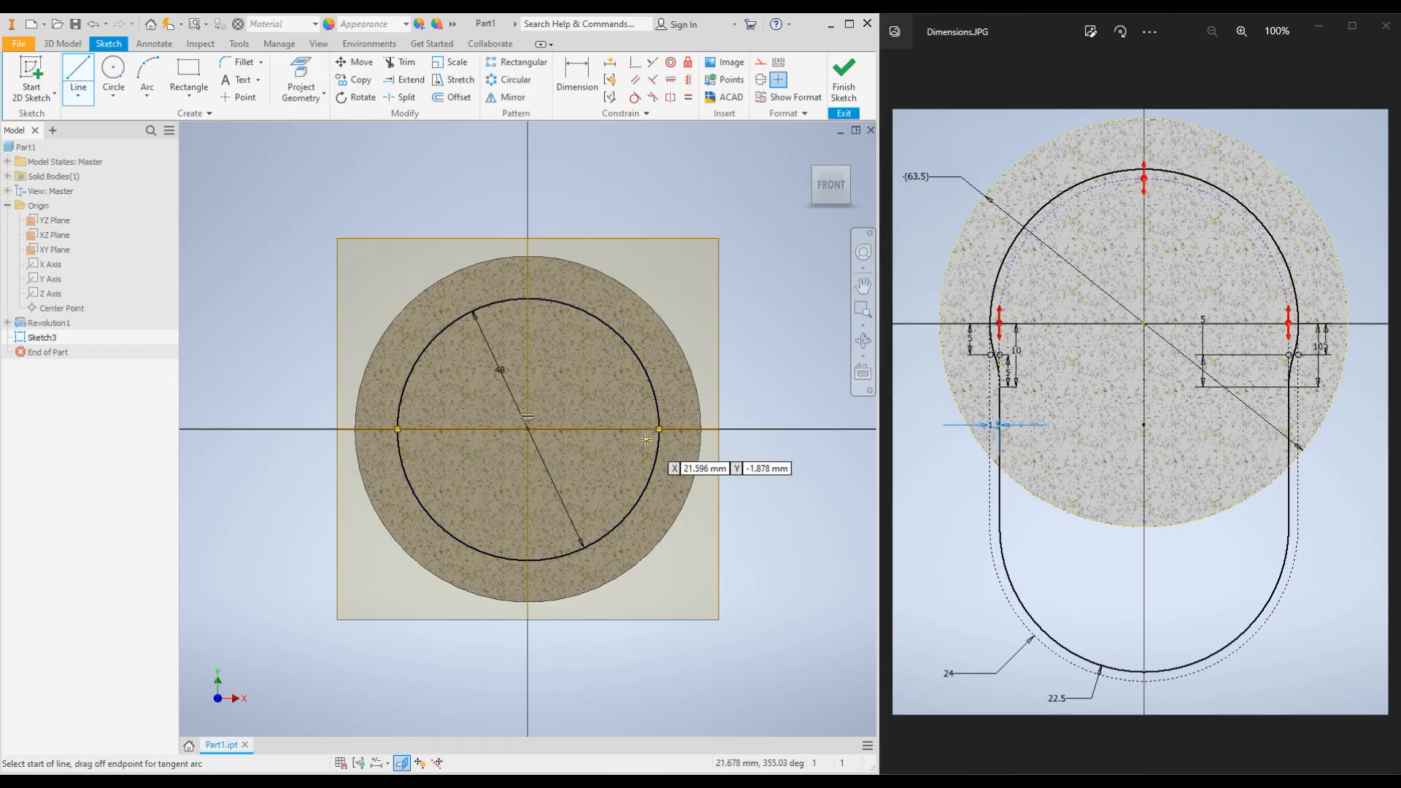
{"action": "key", "text": "Escape"}
Shift the horizontal line below the circle's center, and constrain it coincident with the center point
{"action": "left_click", "coordinate": [589, 427]}
{"action": "mouse_move", "coordinate": [585, 435]}
{"action": "left_mouse_down"}
{"action": "mouse_move", "coordinate": [581, 449]}
{"action": "mouse_move", "coordinate": [593, 369]}
{"action": "mouse_move", "coordinate": [578, 465]}
{"action": "left_mouse_up"}
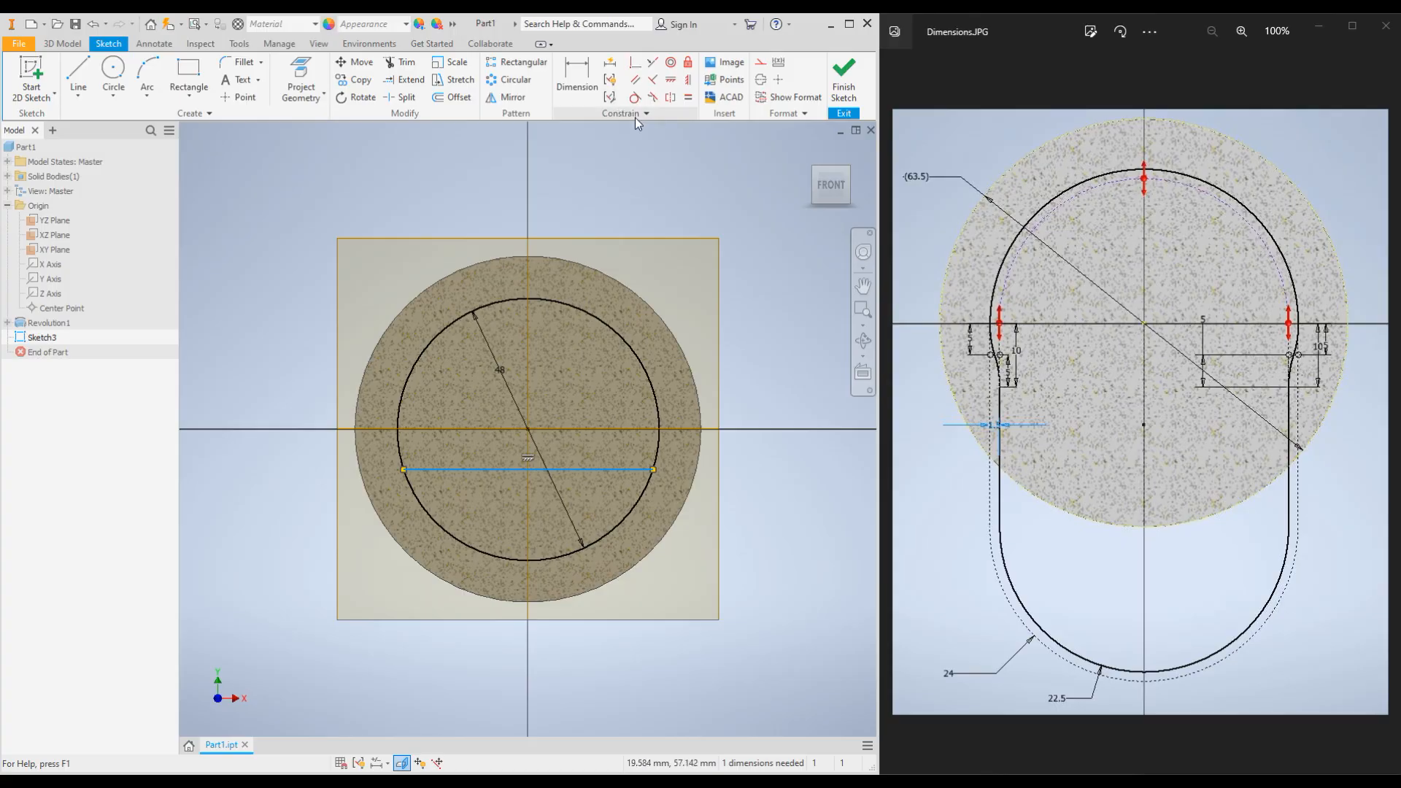
{"action": "left_click", "coordinate": [632, 66]}
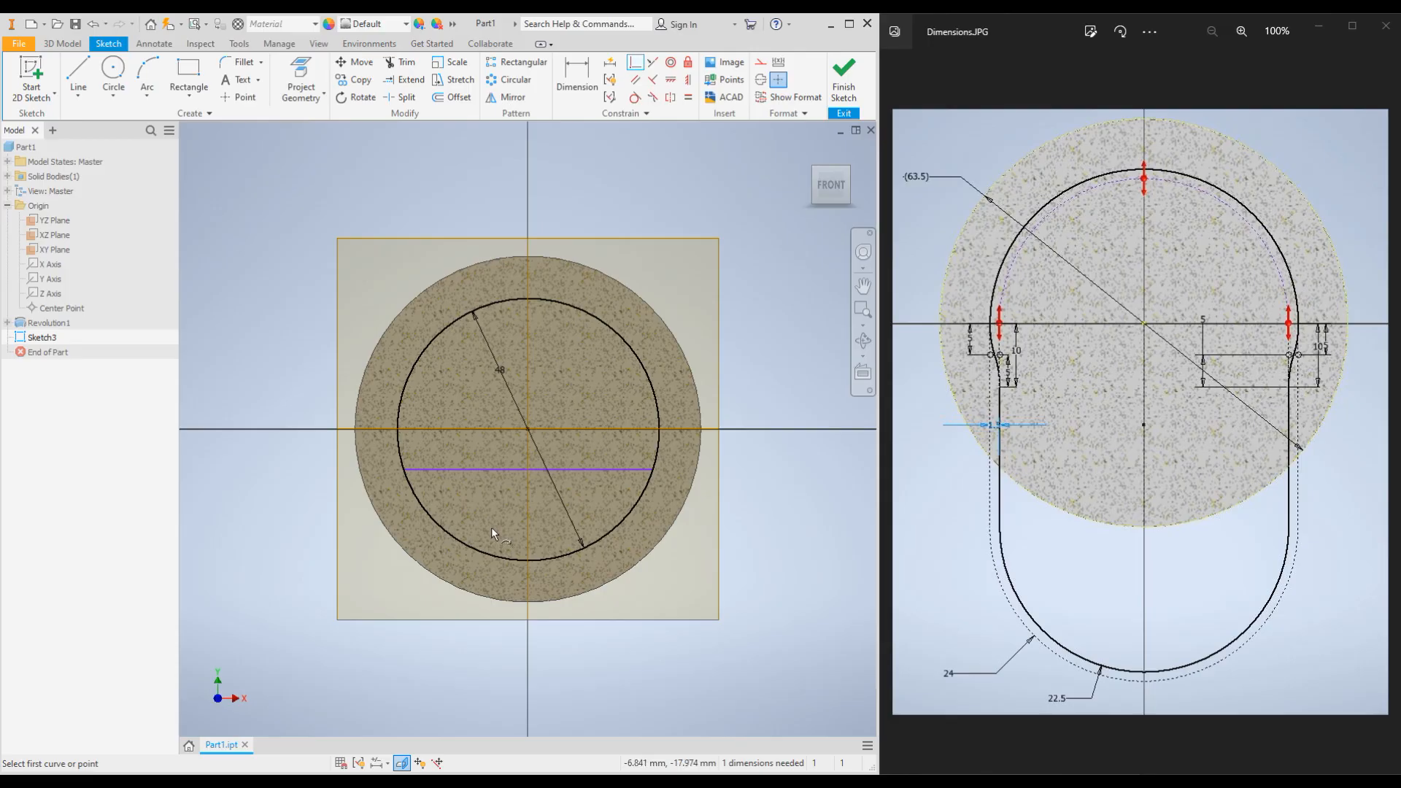
{"action": "left_click", "coordinate": [499, 468]}
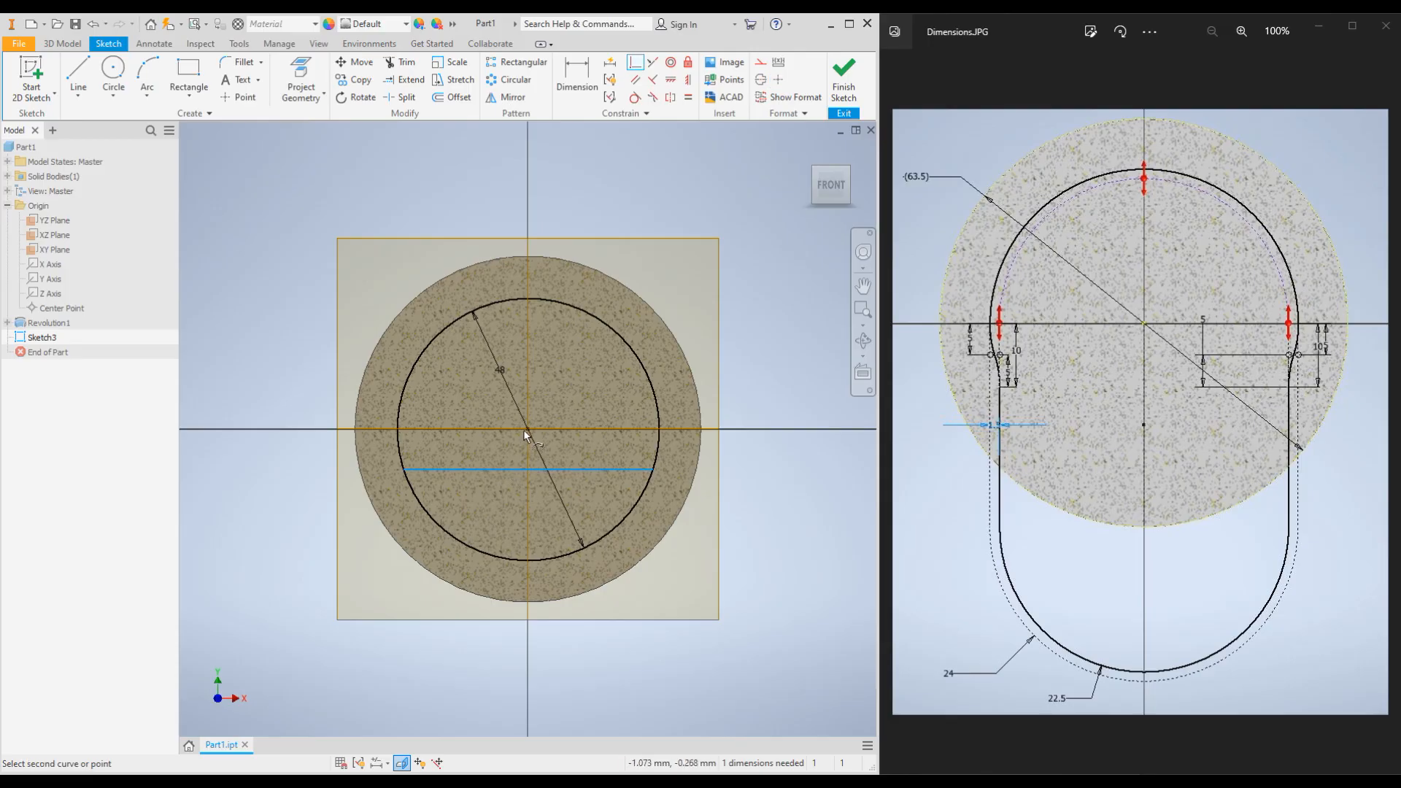
{"action": "left_click", "coordinate": [527, 429]}
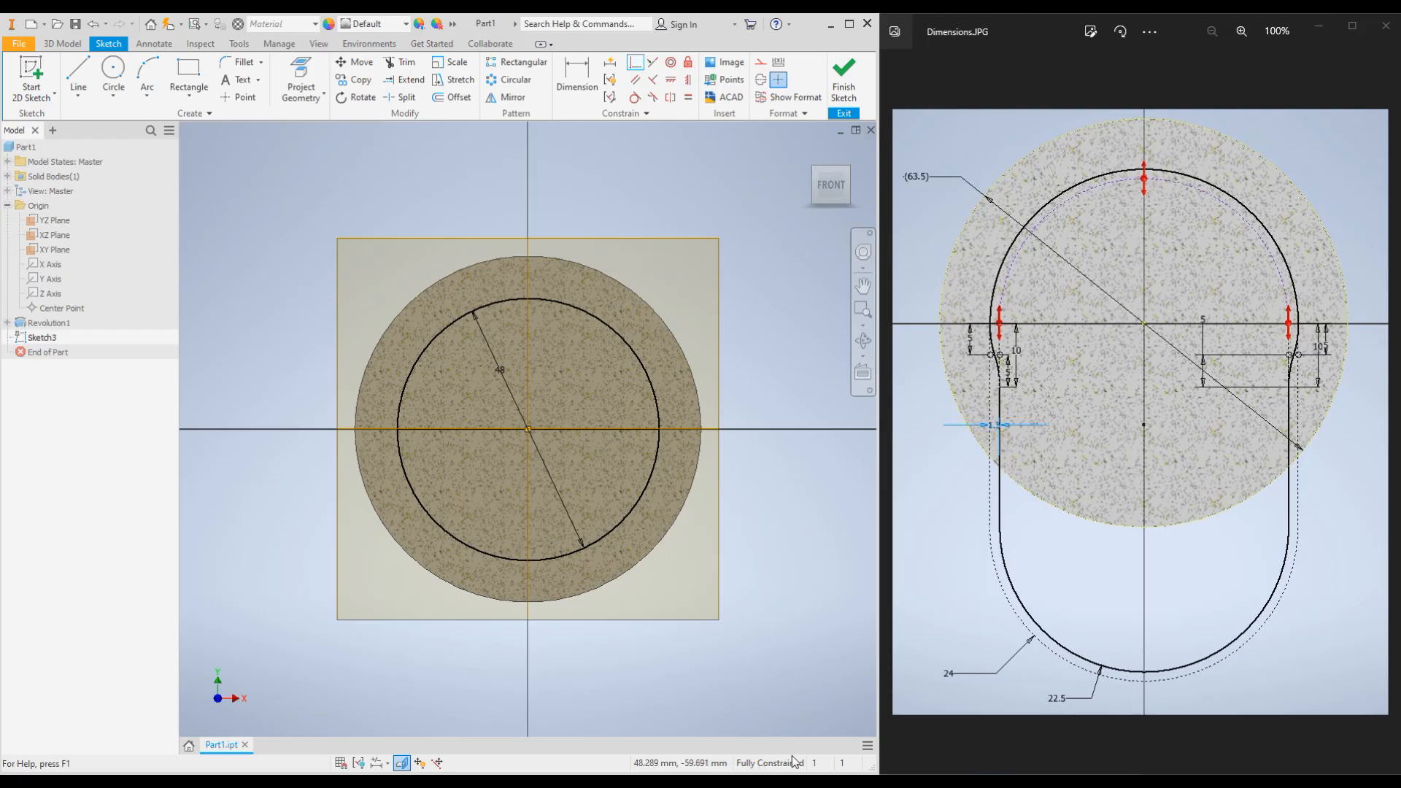
Hide the YZ, XZ and XY origin planes
{"action": "left_click", "coordinate": [52, 221]}
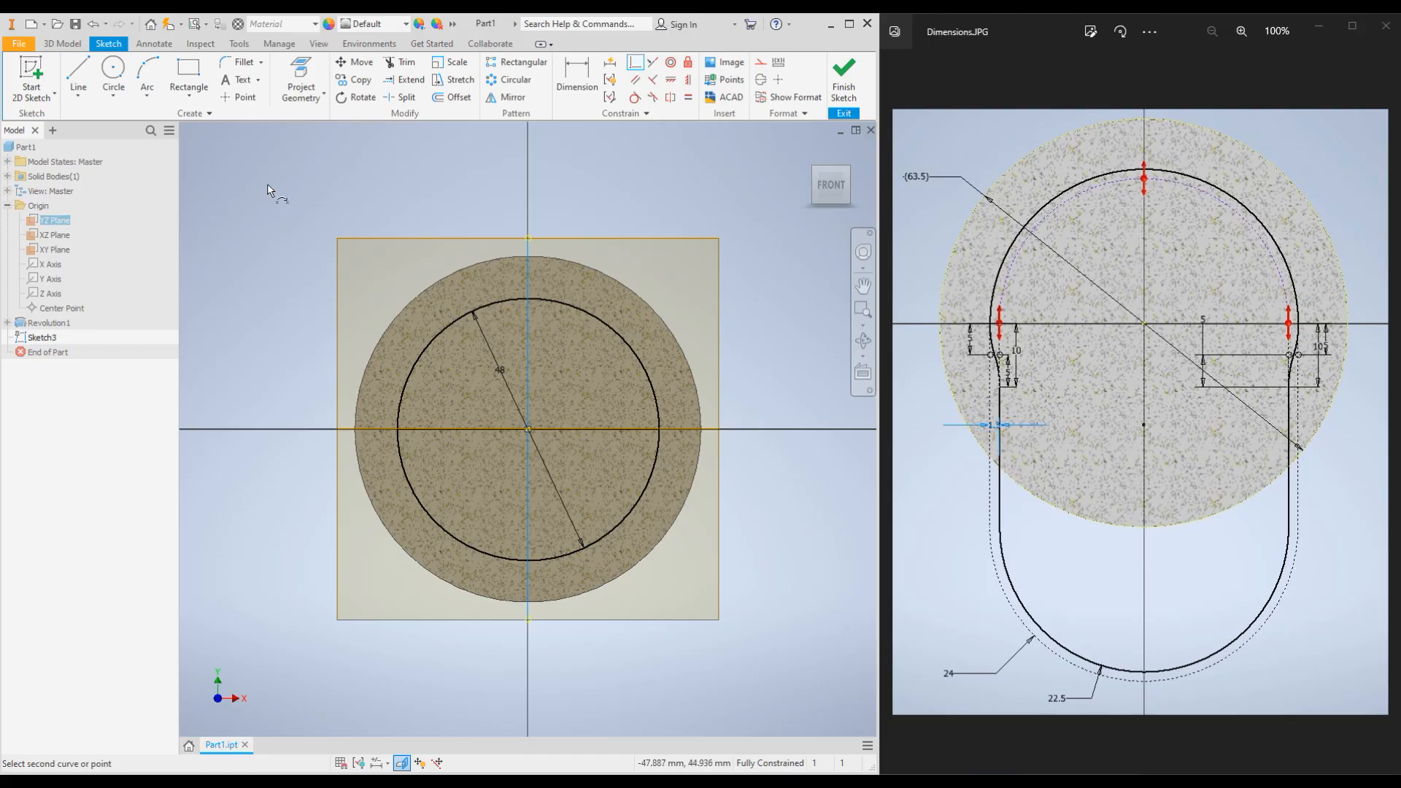
{"action": "right_click_drag", "start_coordinate": [115, 219], "coordinate": [64, 223]}
{"action": "key", "text": "Escape"}
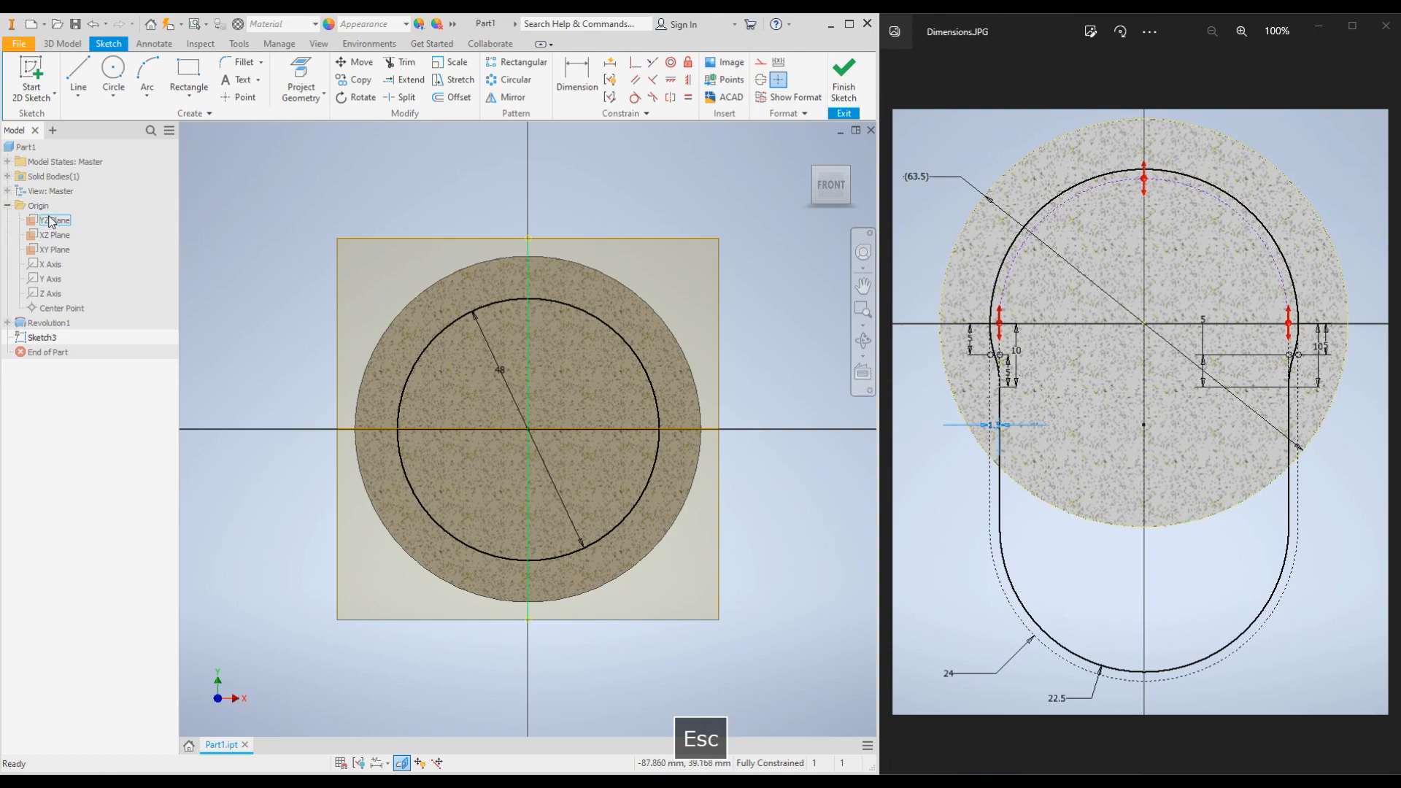
{"action": "right_click", "coordinate": [51, 221]}
{"action": "left_click", "coordinate": [76, 383]}
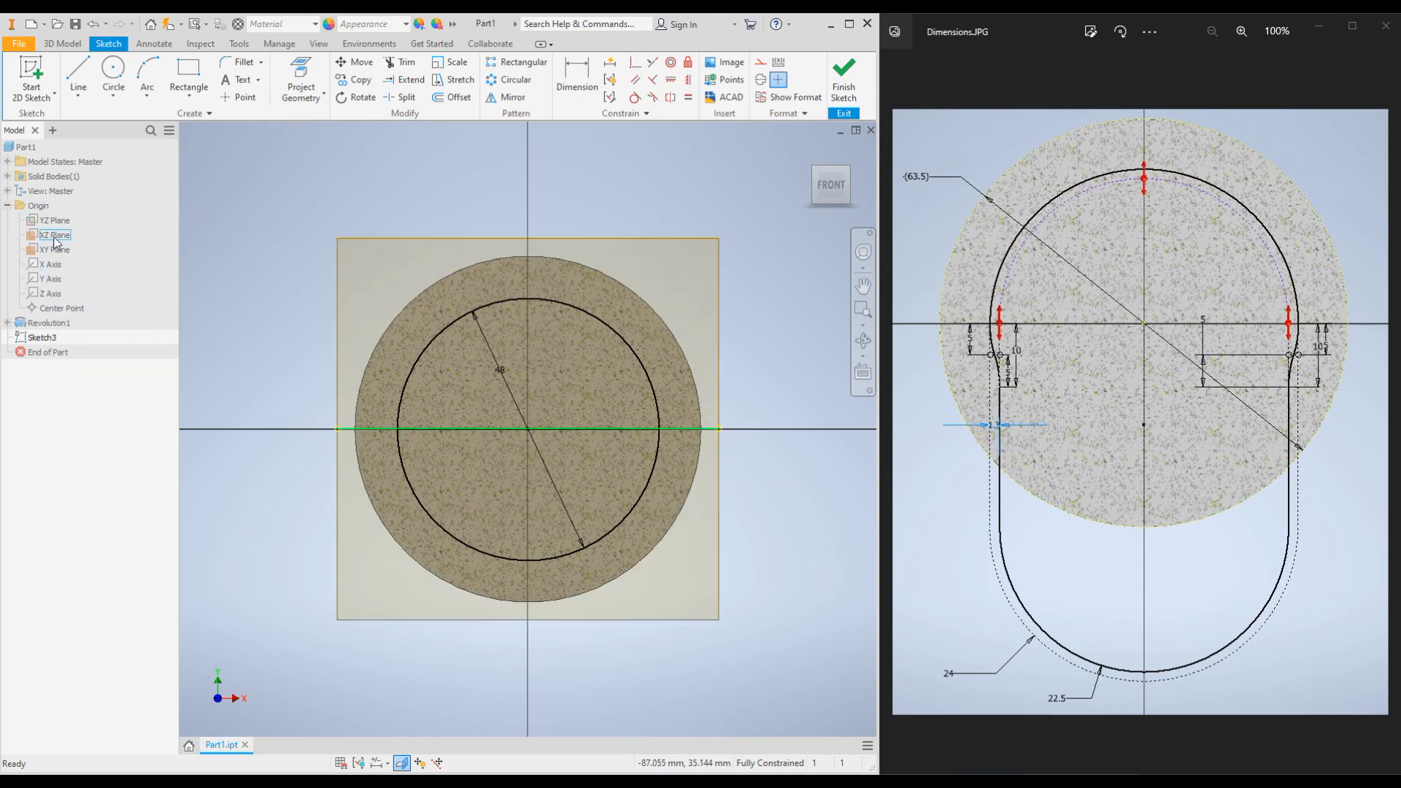
{"action": "left_click", "coordinate": [56, 236]}
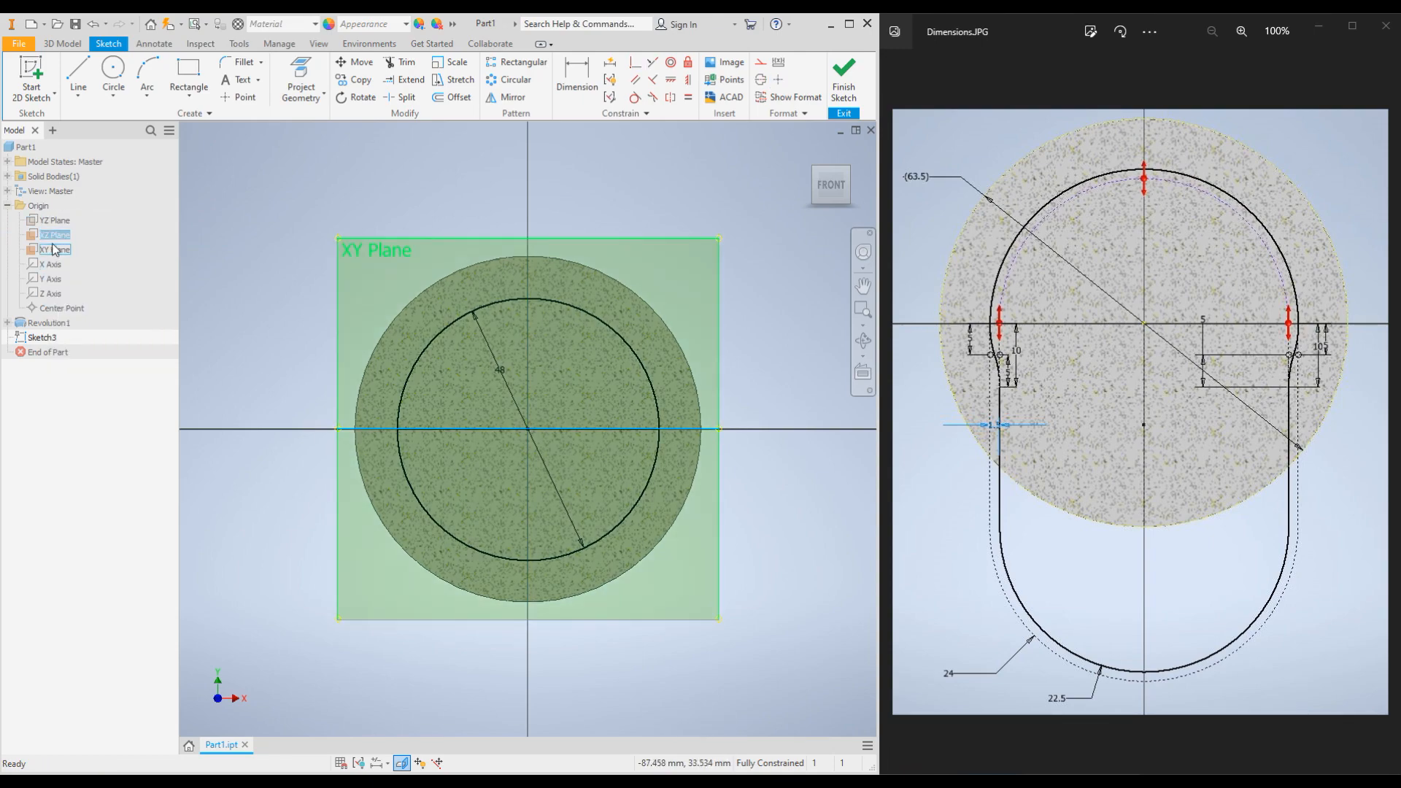
{"action": "left_click", "coordinate": [55, 249], "text": "ctrl"}
{"action": "right_click", "coordinate": [54, 248]}
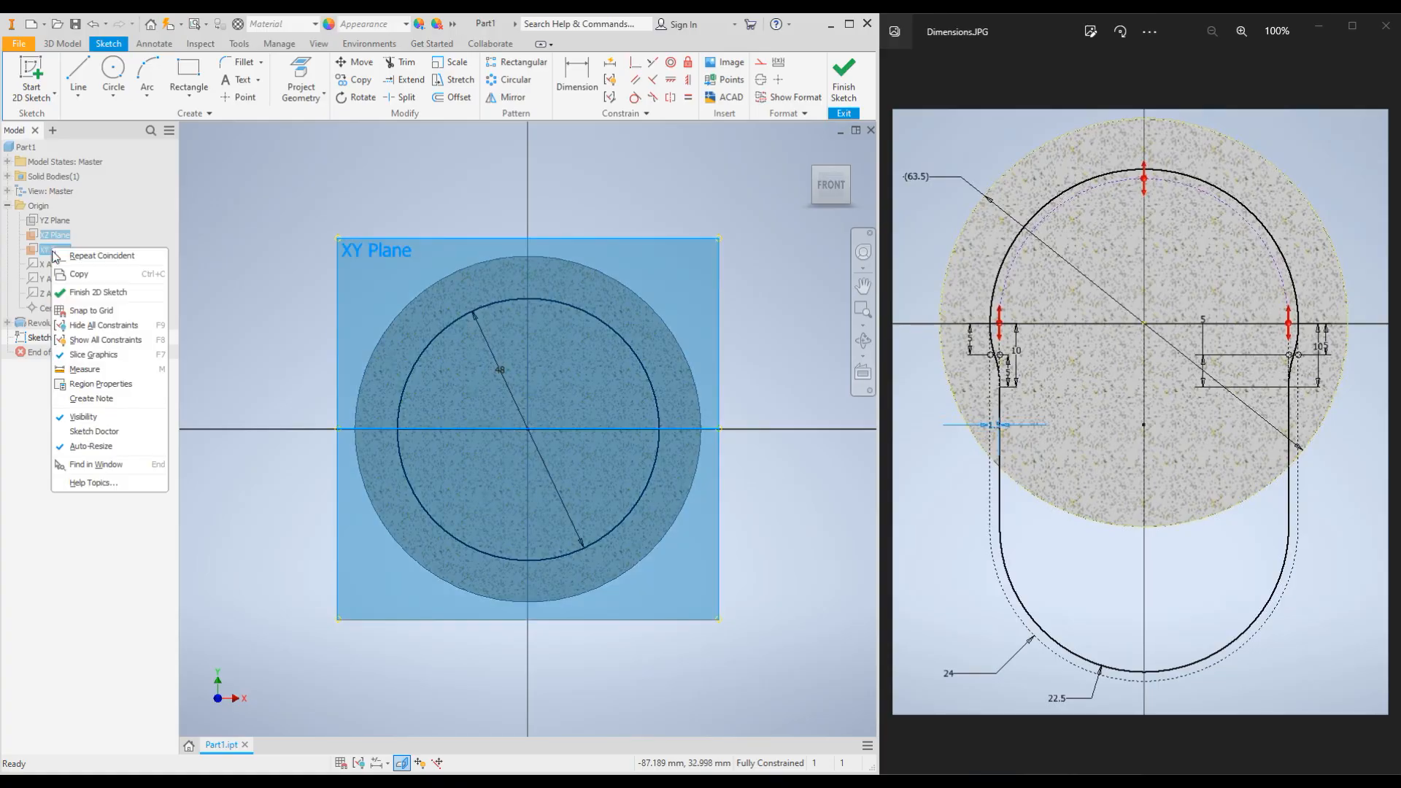
{"action": "left_click", "coordinate": [81, 417]}
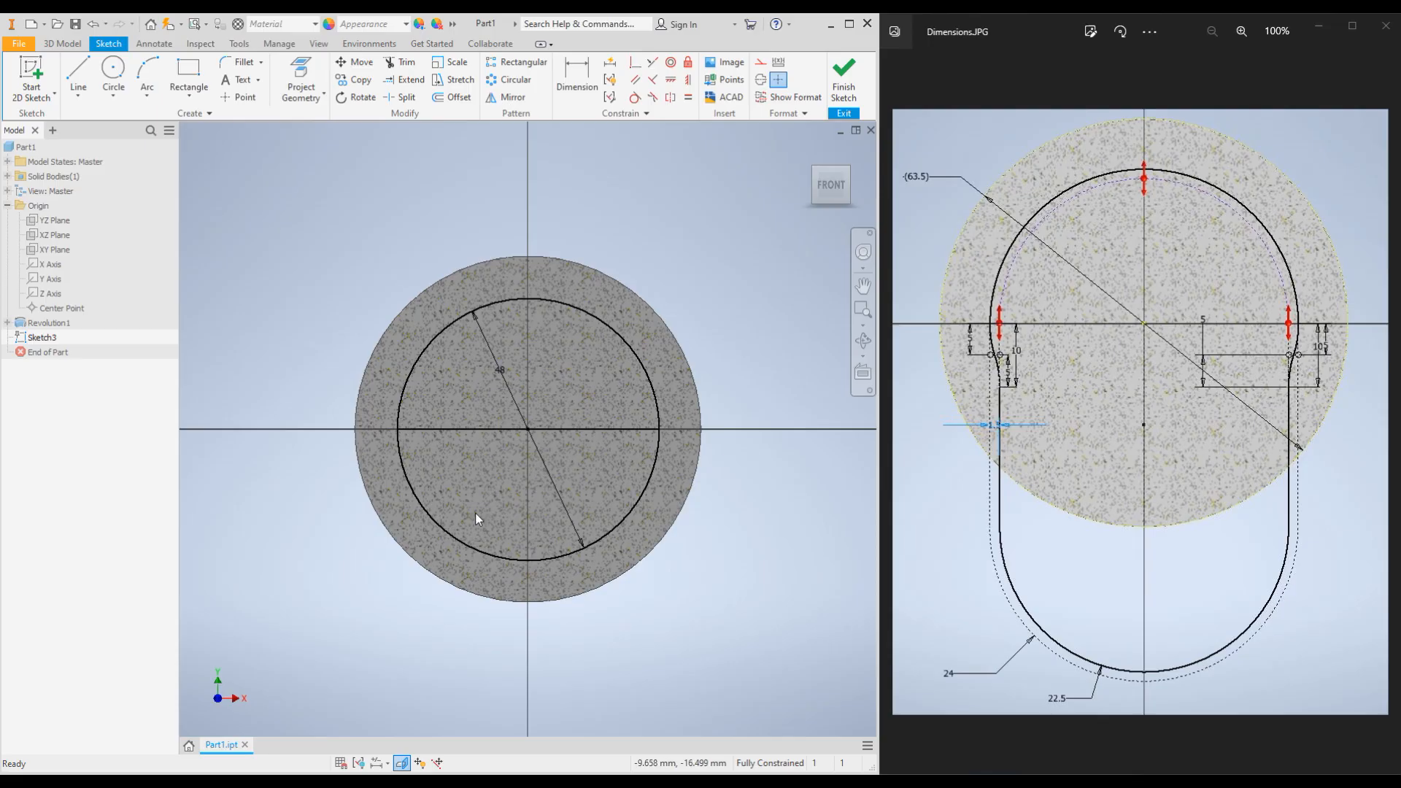
Trim away the lower half of the 48 mm circle and convert the horizontal line to construction geometry
{"action": "left_click", "coordinate": [402, 63]}
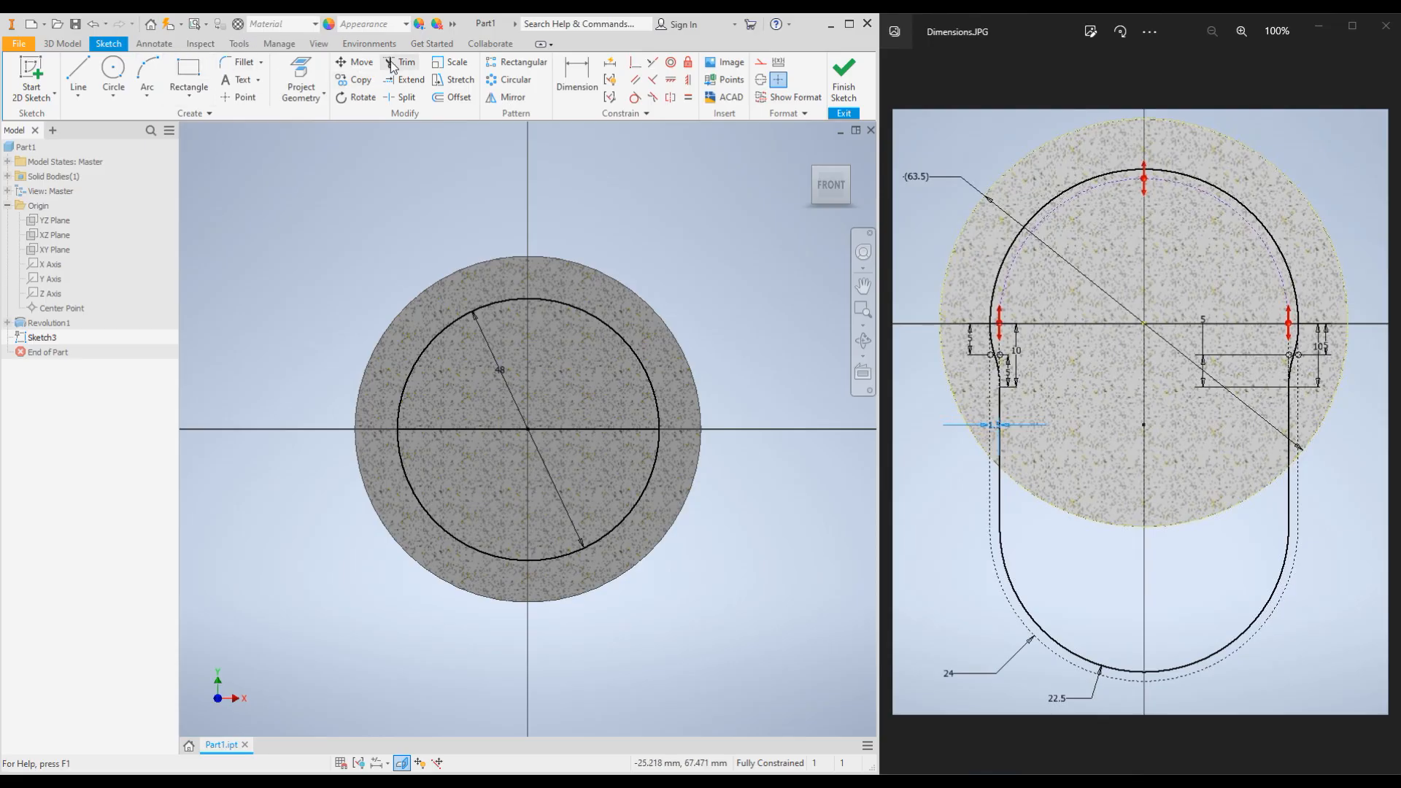
{"action": "left_click", "coordinate": [404, 471]}
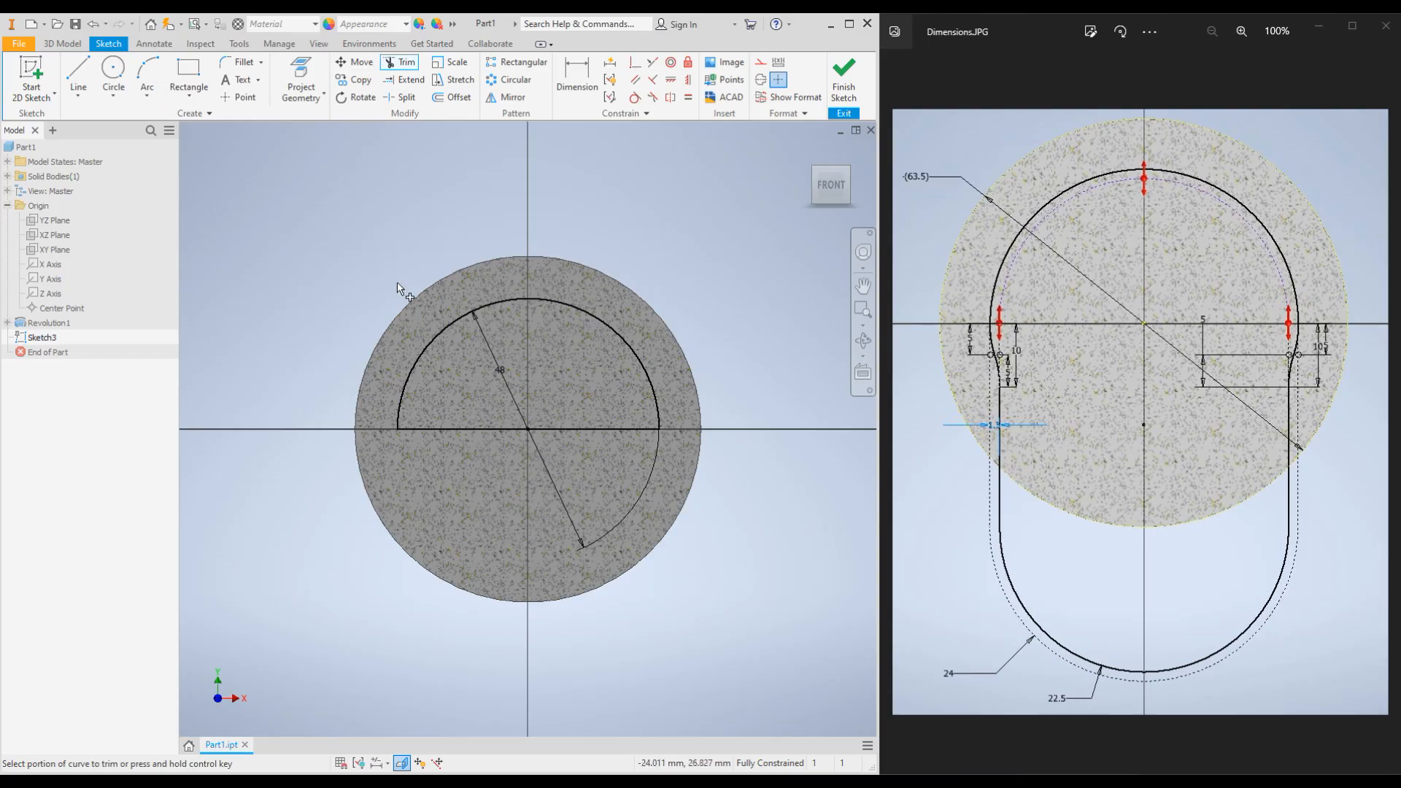
{"action": "key", "text": "Escape"}
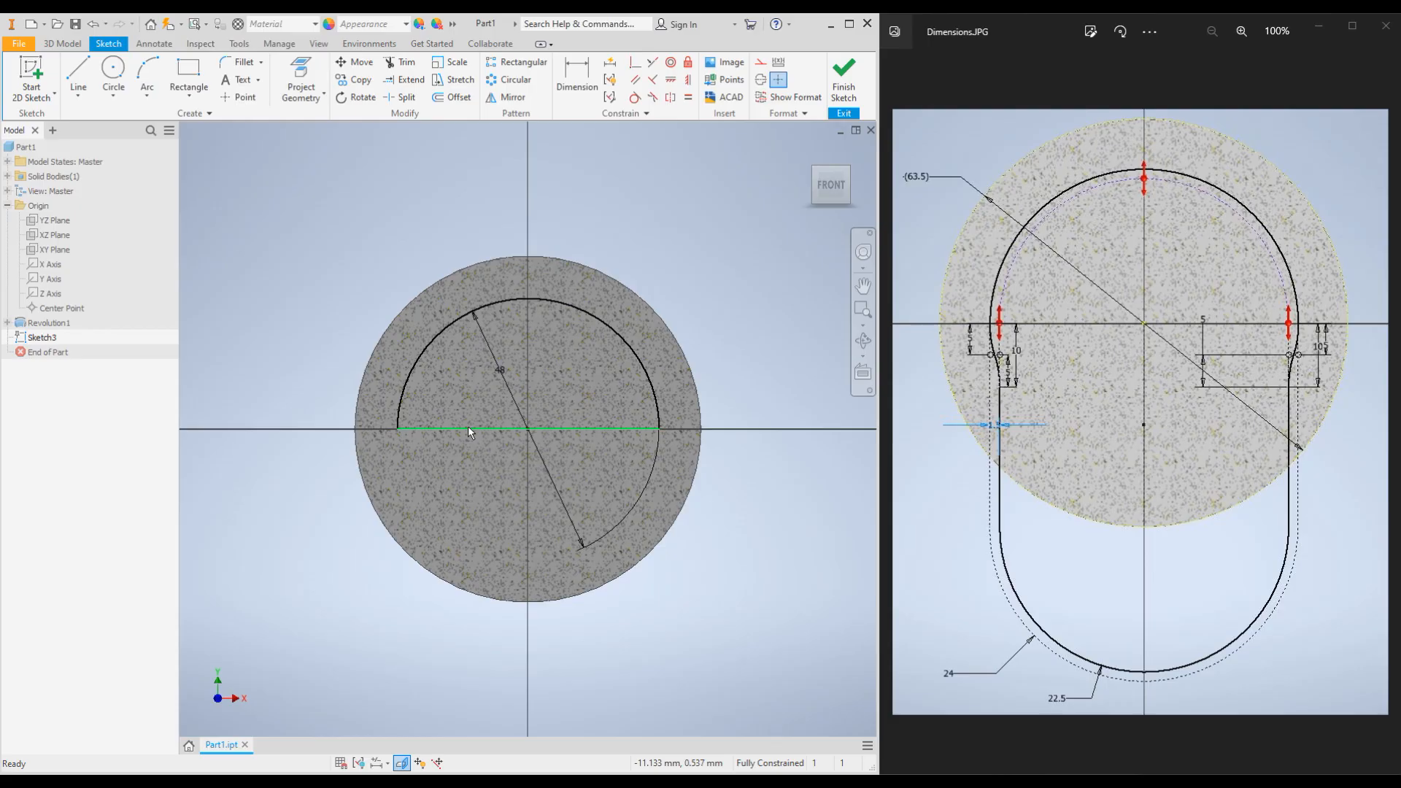
{"action": "left_click", "coordinate": [473, 430]}
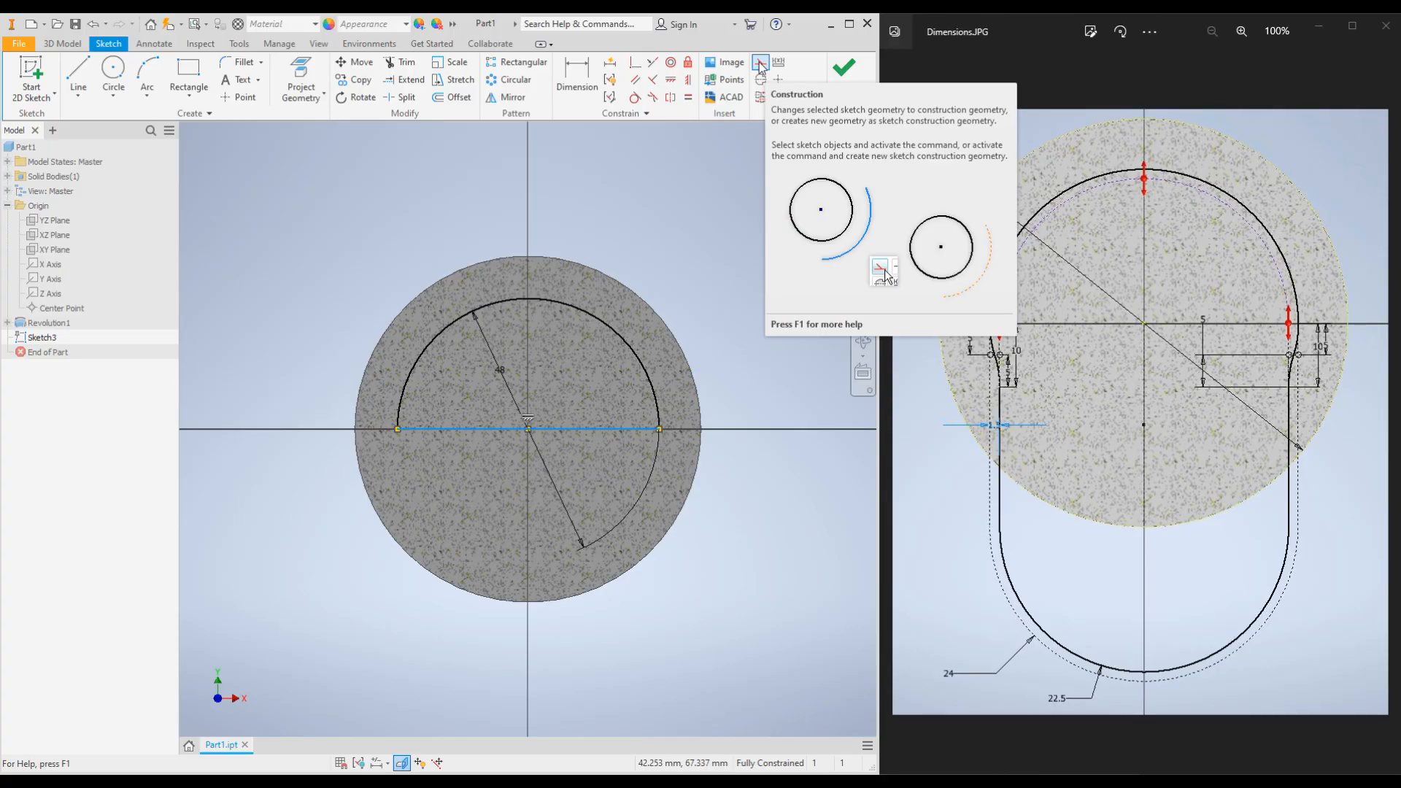
{"action": "left_click", "coordinate": [759, 64]}
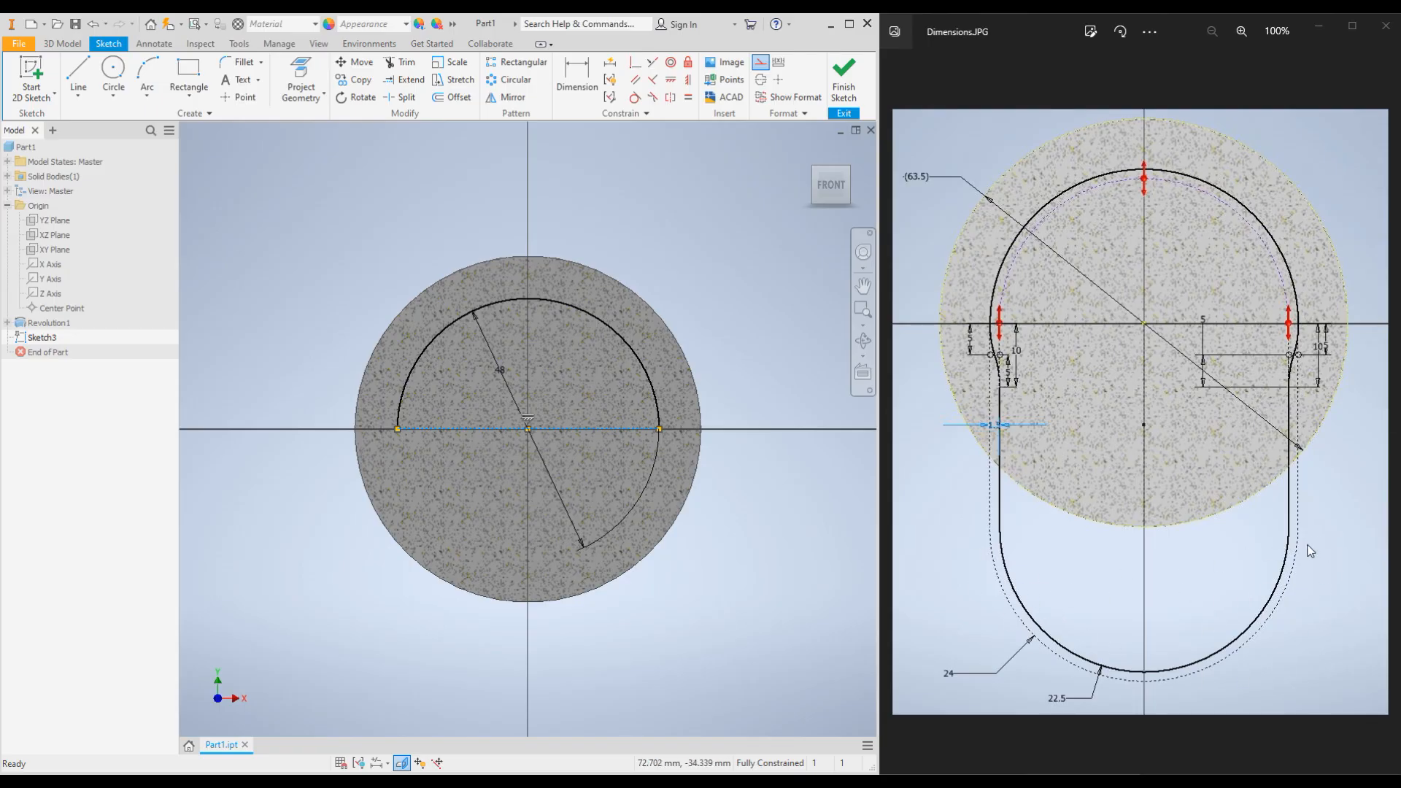
Draw two separate vertical lines about 44 mm long below the half circle, one on each side of the center
{"action": "left_click", "coordinate": [79, 75]}
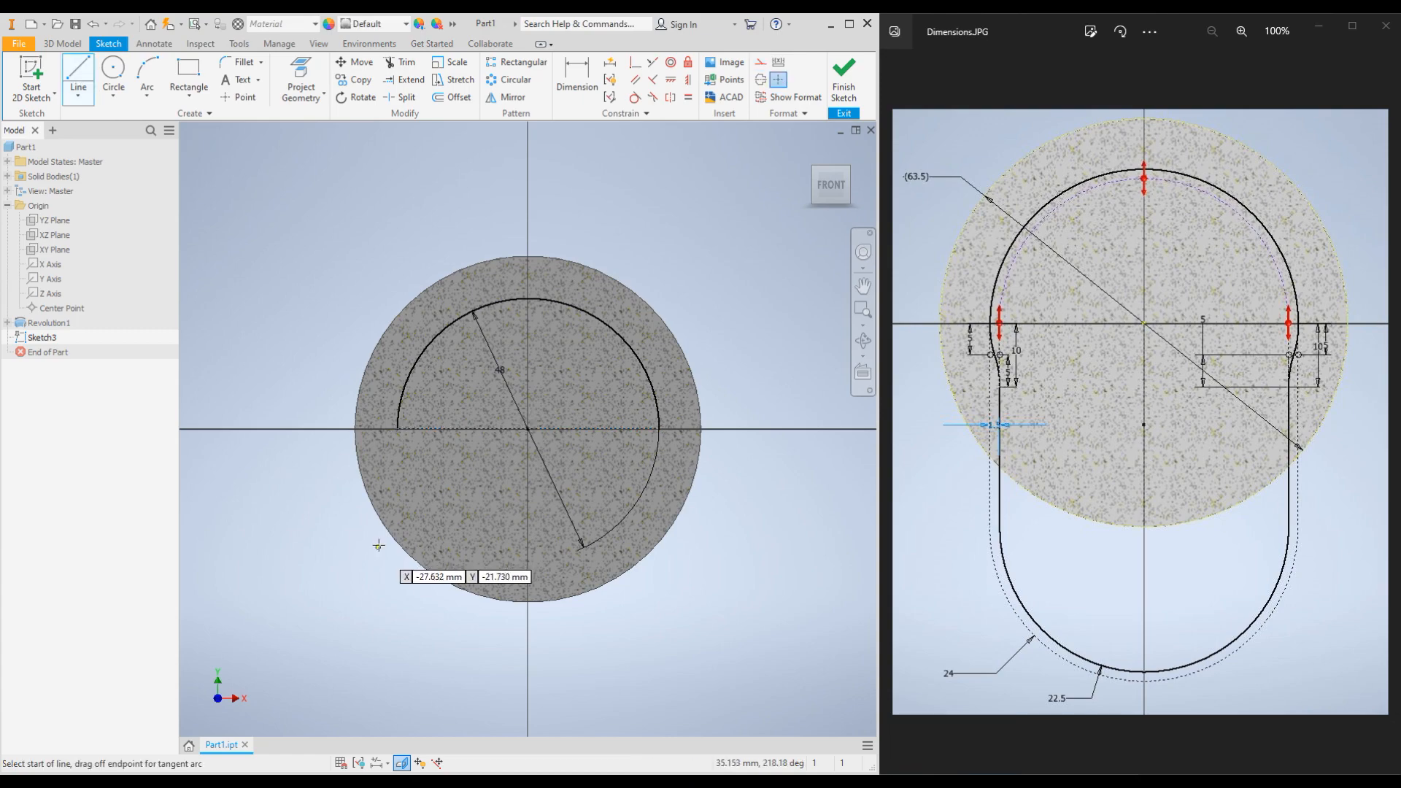
{"action": "left_click", "coordinate": [412, 457]}
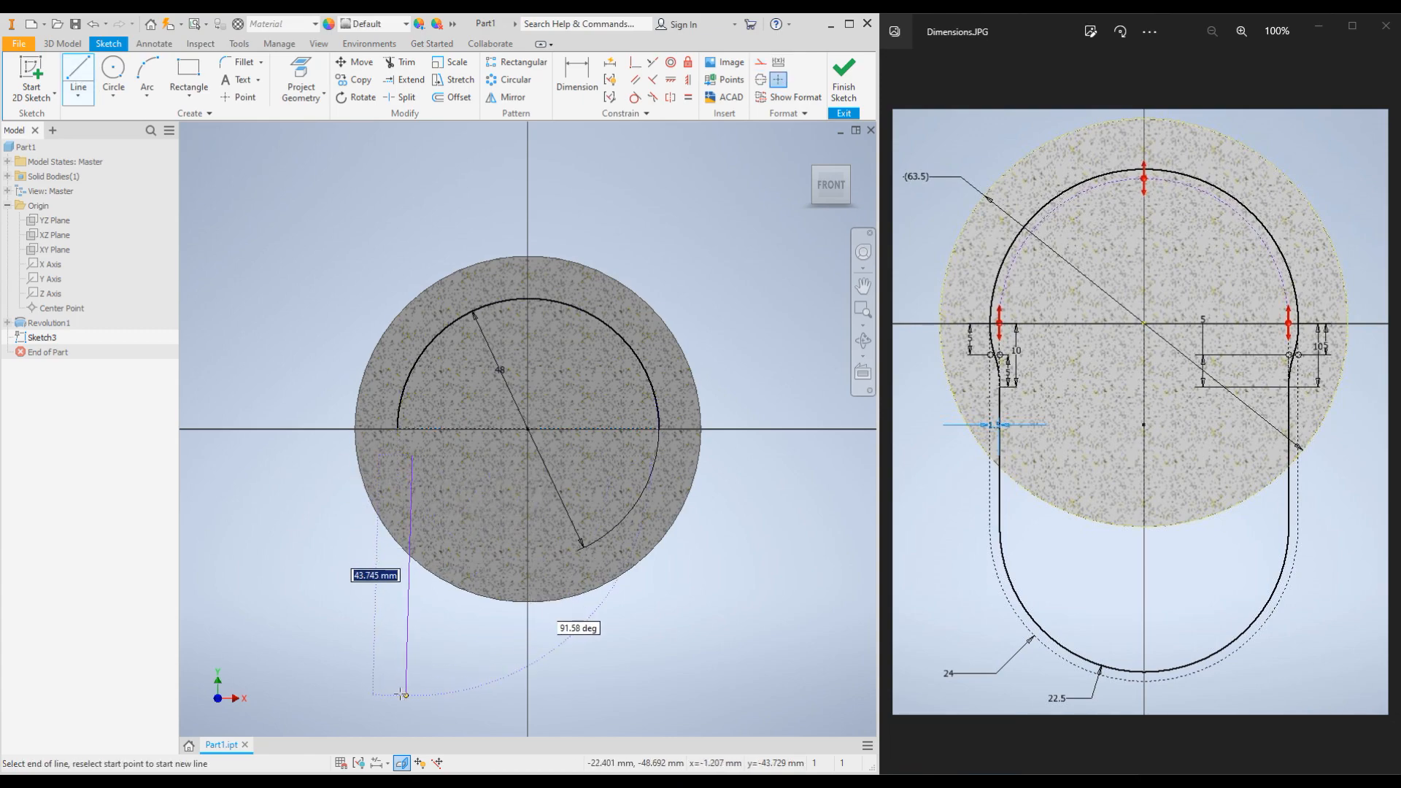
{"action": "left_click", "coordinate": [412, 693]}
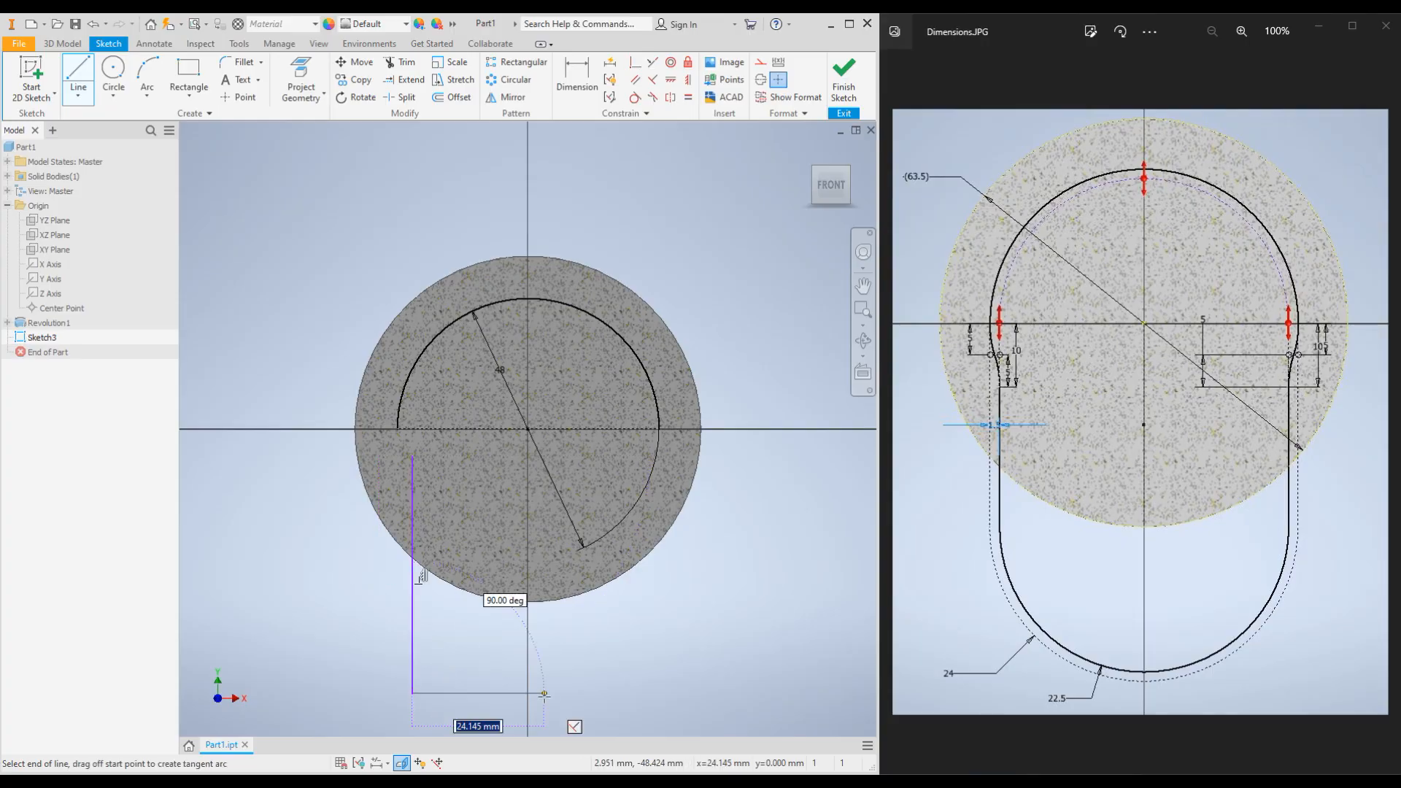
{"action": "key", "text": "Escape"}
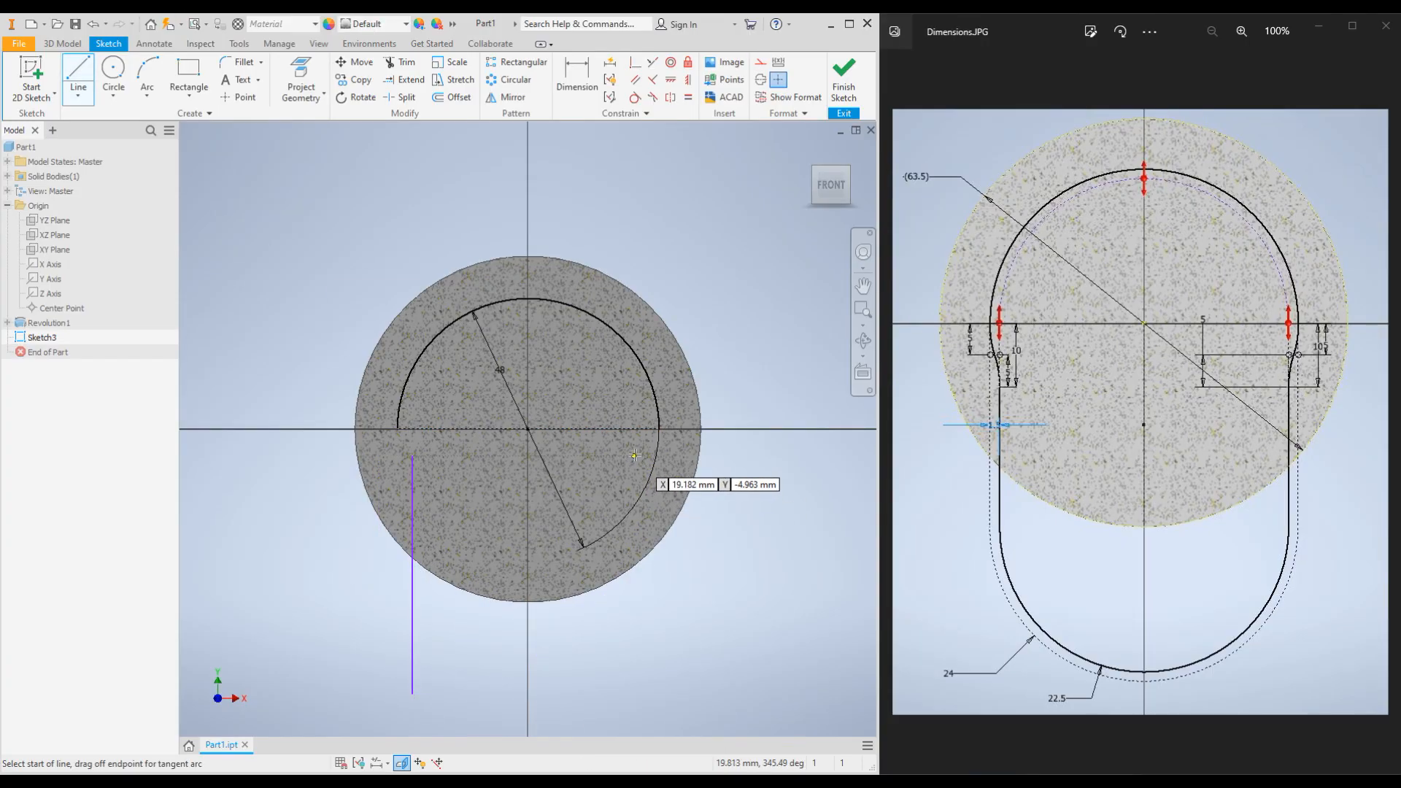
{"action": "left_click", "coordinate": [637, 457]}
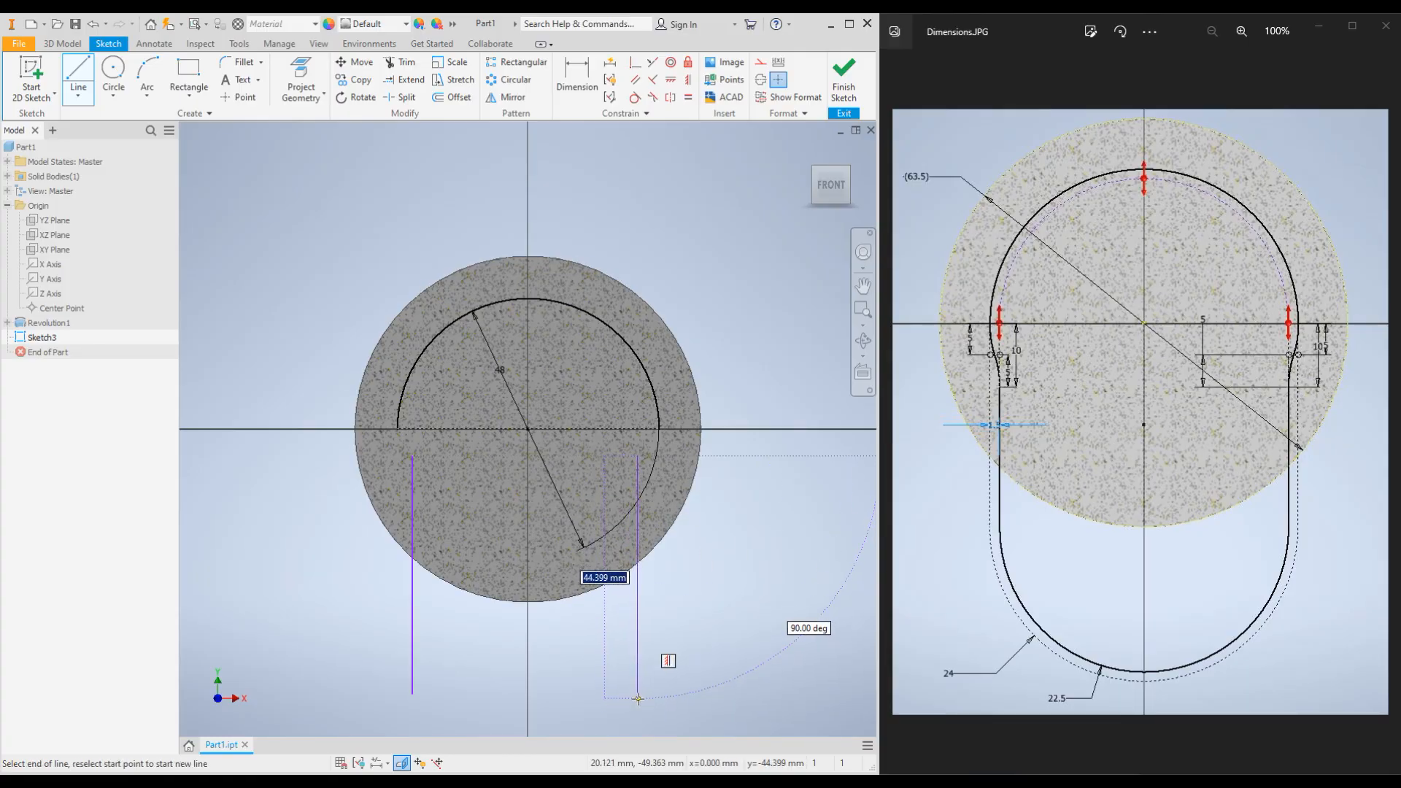
{"action": "left_click", "coordinate": [637, 698]}
{"action": "key", "text": "Escape"}
{"action": "key", "text": "Escape"}
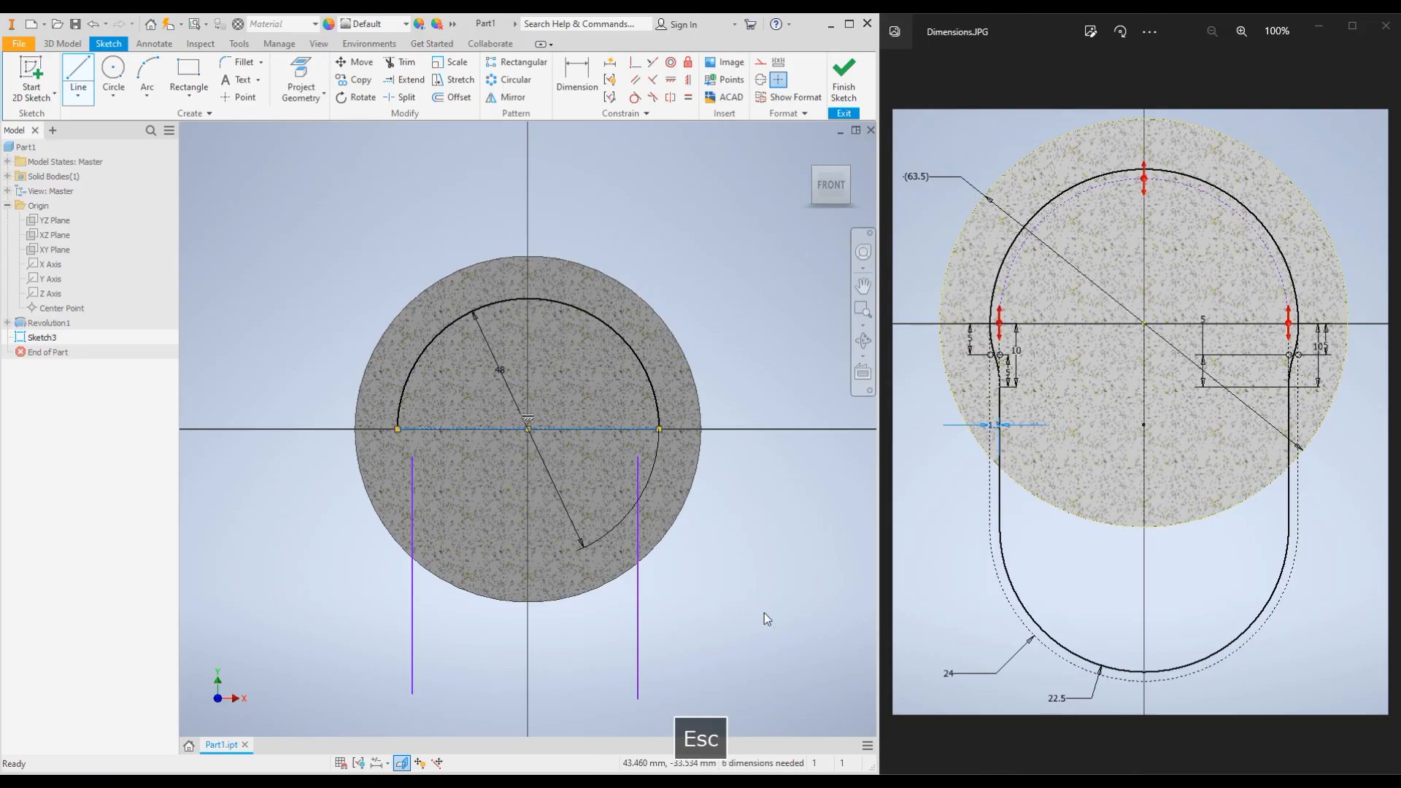
Make the two vertical lines symmetric about the origin Y axis
{"action": "left_click", "coordinate": [671, 101]}
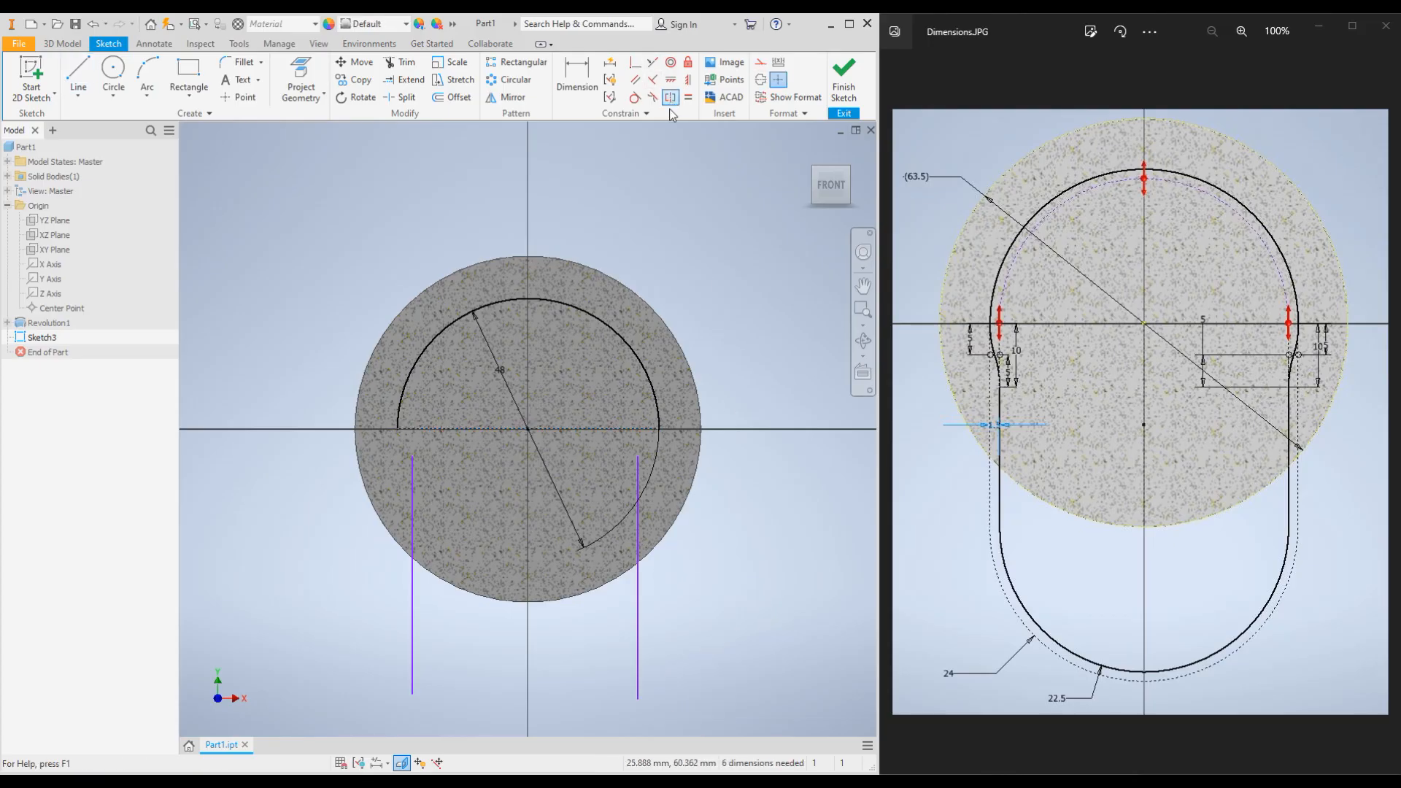
{"action": "left_click", "coordinate": [413, 610]}
{"action": "left_click", "coordinate": [638, 610]}
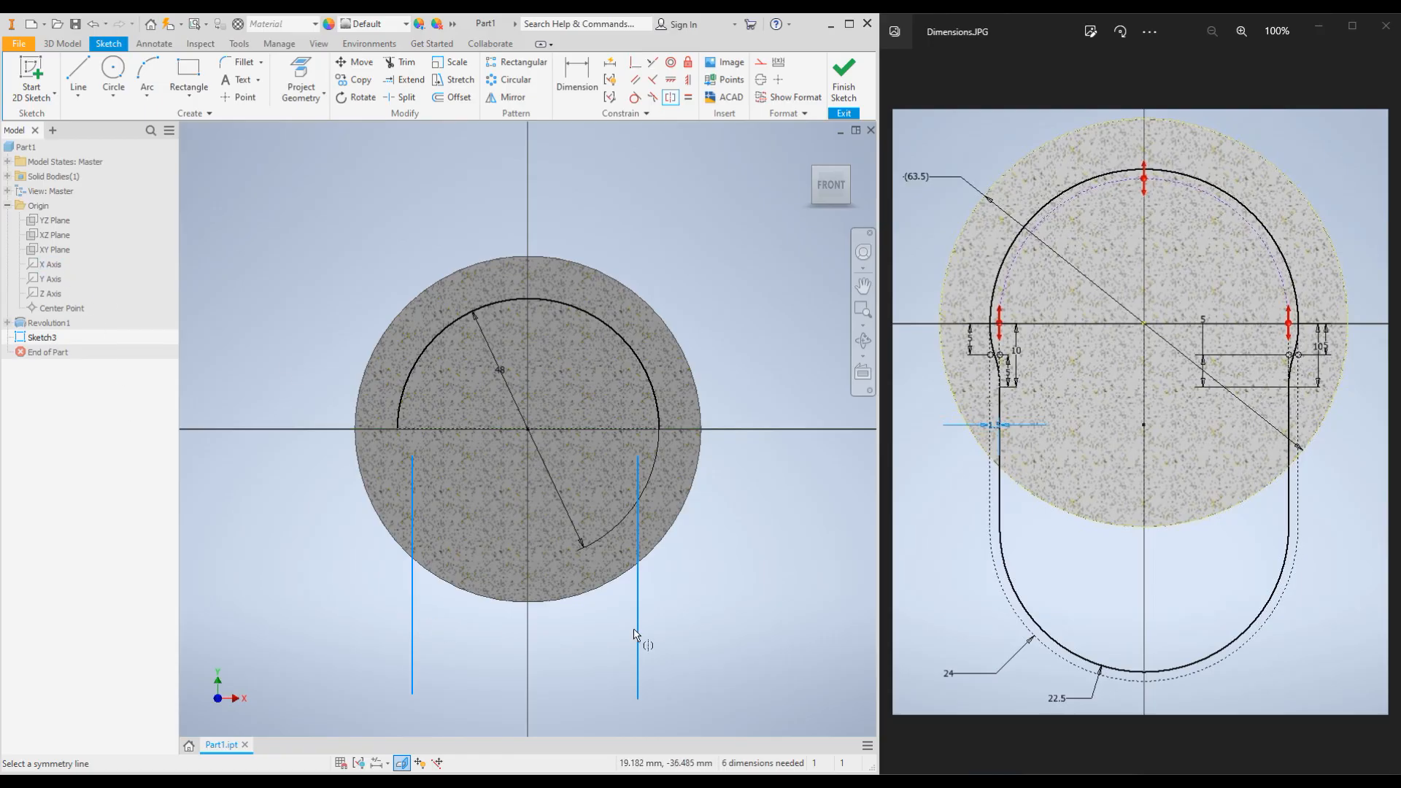
{"action": "left_click", "coordinate": [677, 100]}
{"action": "left_click", "coordinate": [49, 279]}
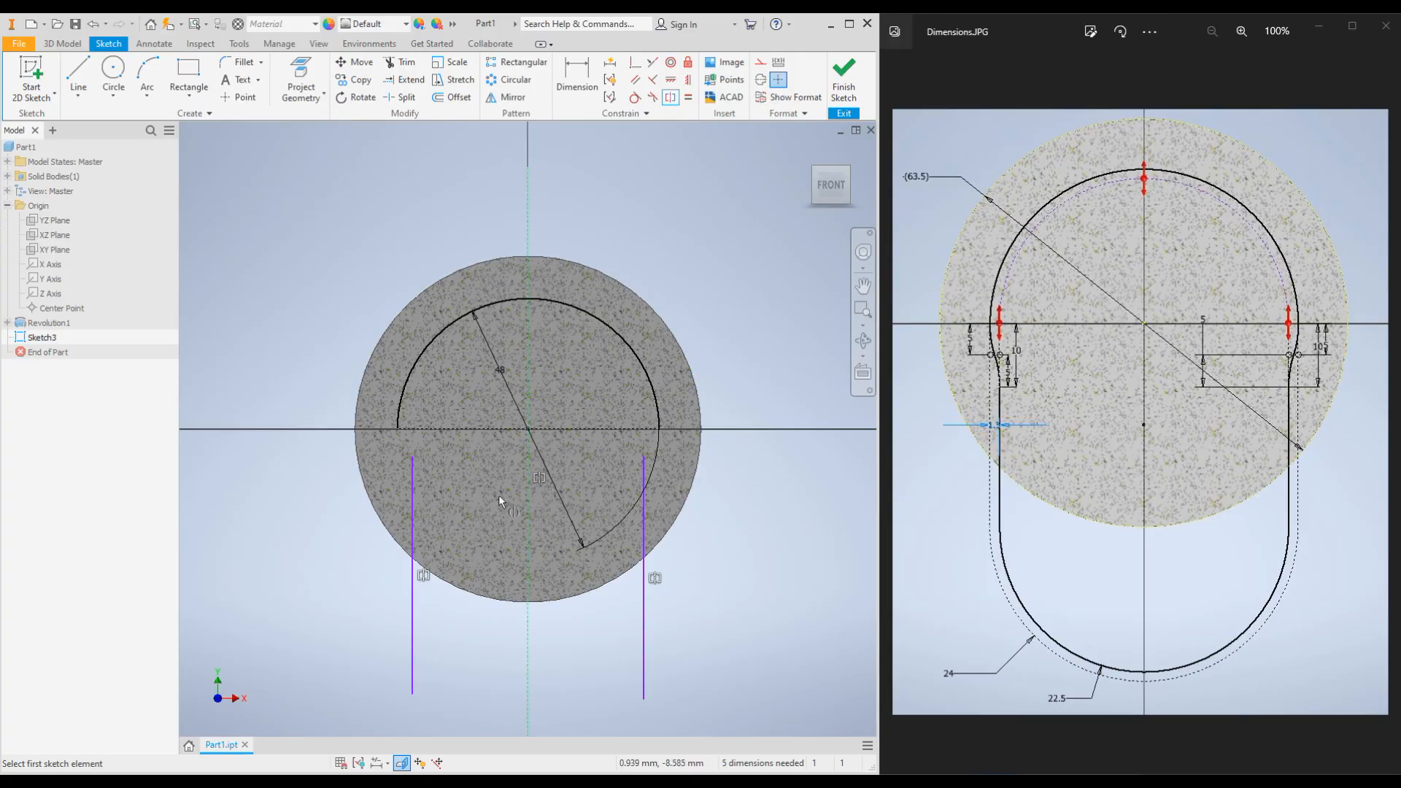
Dimension the left vertical line's upper end 10 mm below the left end of the arc
{"action": "left_click", "coordinate": [576, 77]}
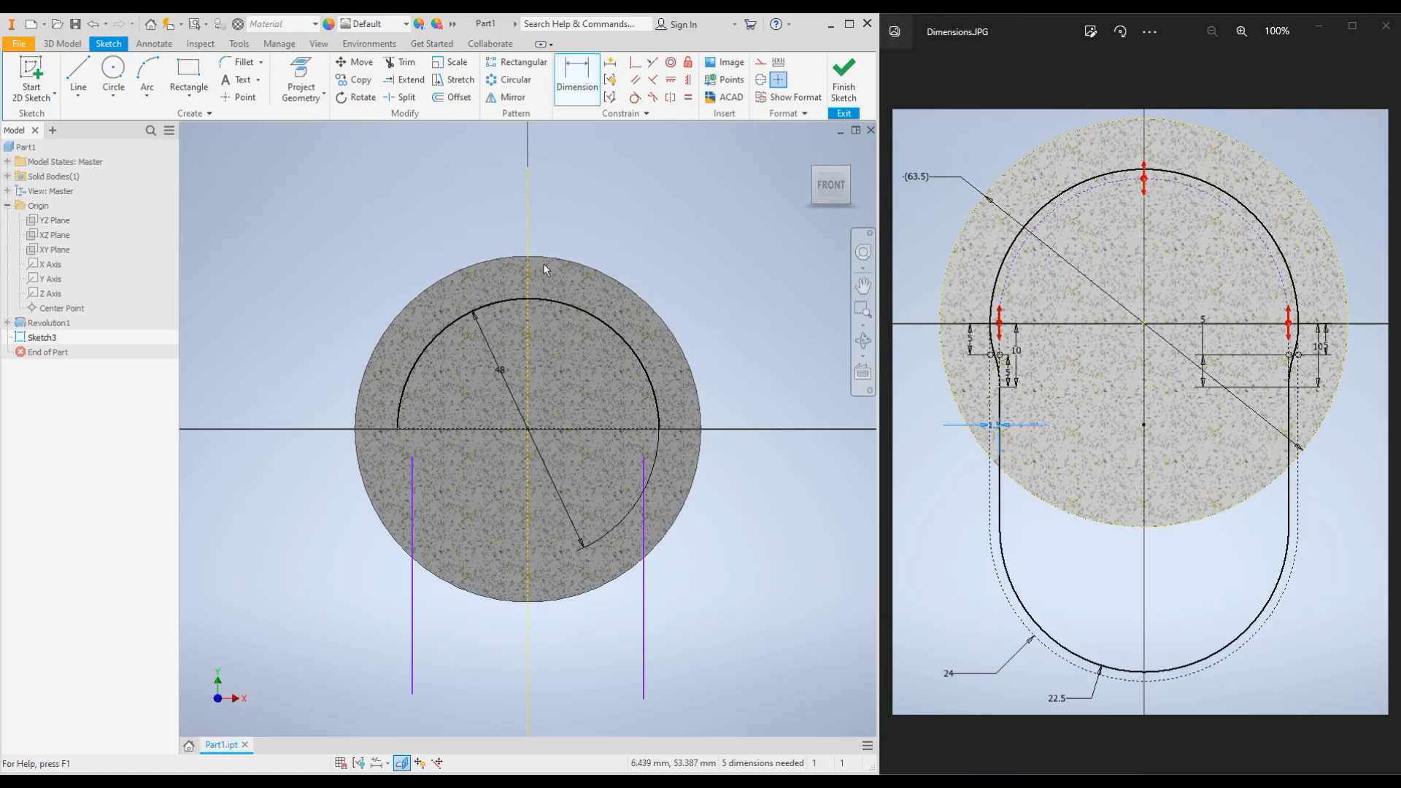
{"action": "left_click", "coordinate": [411, 455]}
{"action": "left_click", "coordinate": [397, 428]}
{"action": "left_click", "coordinate": [304, 450]}
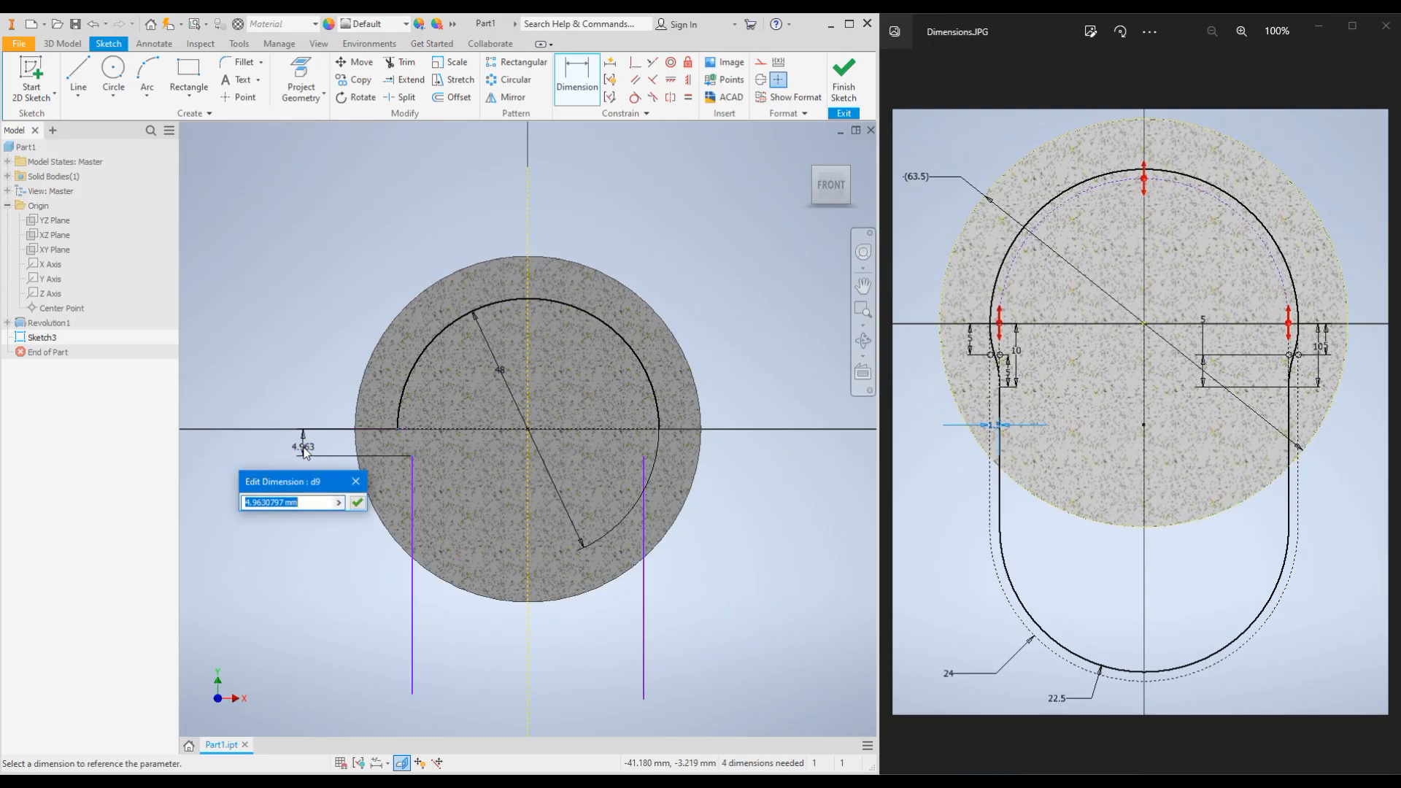
{"action": "type", "text": "10"}
{"action": "key", "text": "Return"}
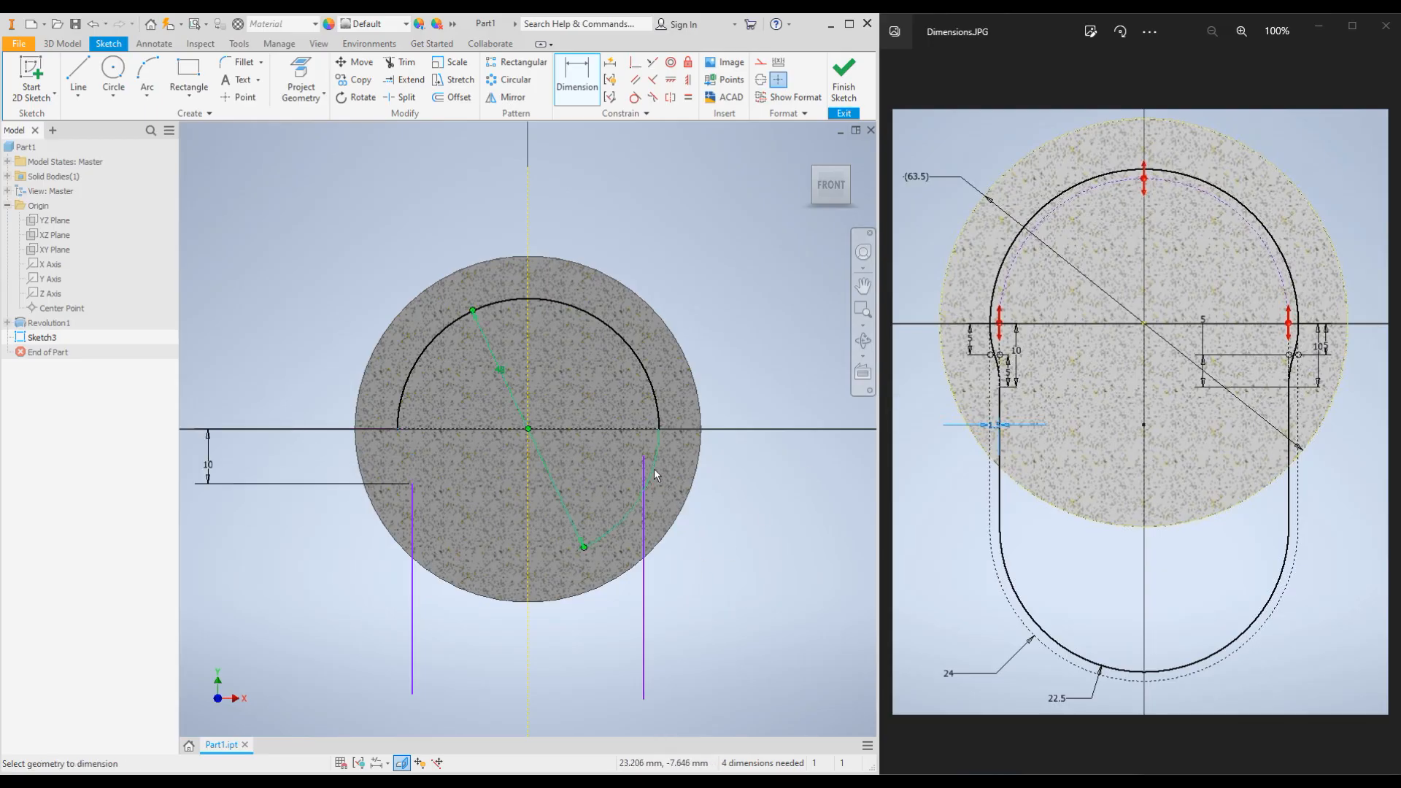
Dimension the right vertical line's upper end 10 mm below the circle's center point
{"action": "left_click", "coordinate": [632, 448]}
{"action": "left_click", "coordinate": [529, 429]}
{"action": "left_click", "coordinate": [764, 453]}
{"action": "type", "text": "10"}
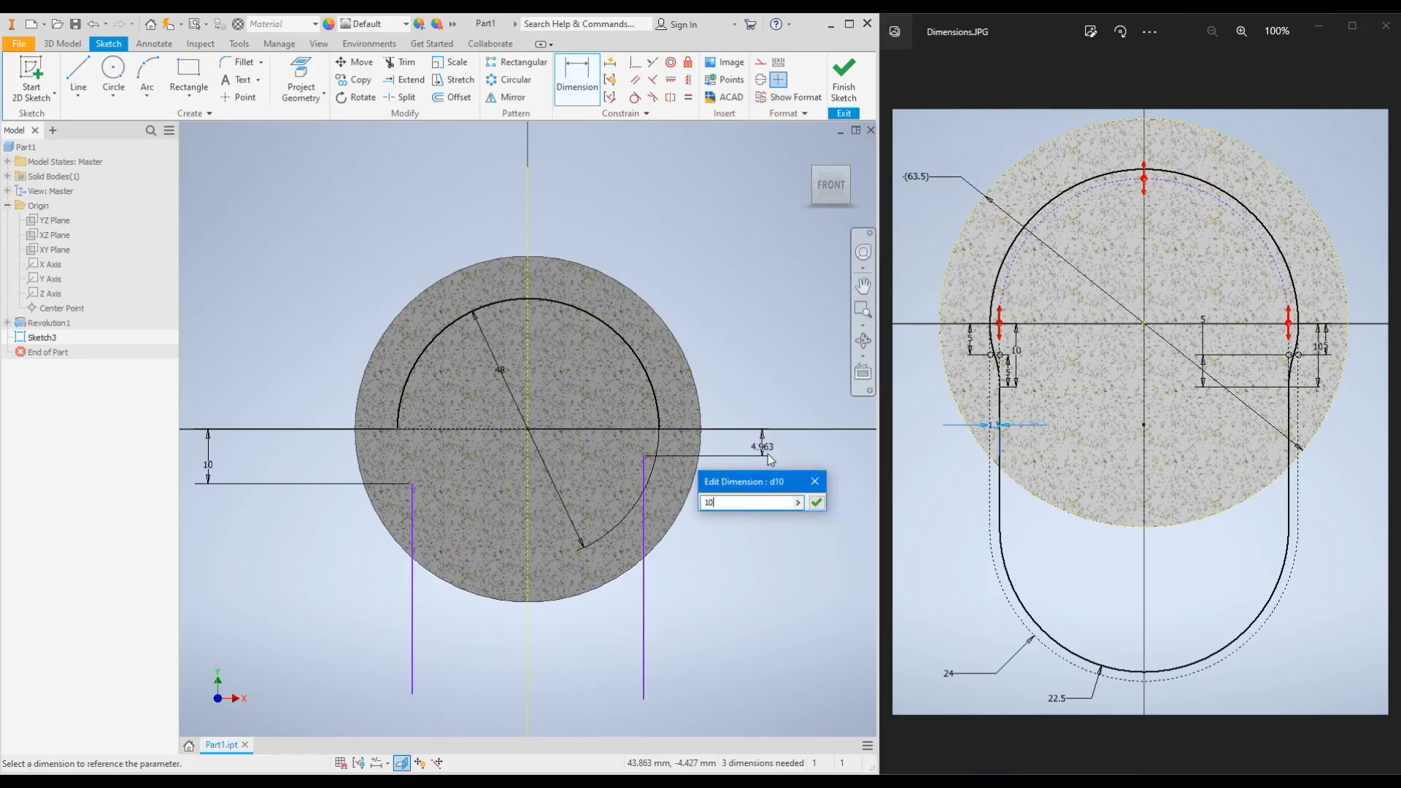
{"action": "key", "text": "Return"}
Dimension the distance between the two vertical lines as 22.5*2 mm
{"action": "scroll", "coordinate": [624, 494], "scroll_direction": "down", "scroll_amount": 2}
{"action": "left_click", "coordinate": [499, 590]}
{"action": "left_click", "coordinate": [636, 583]}
{"action": "left_click", "coordinate": [547, 649]}
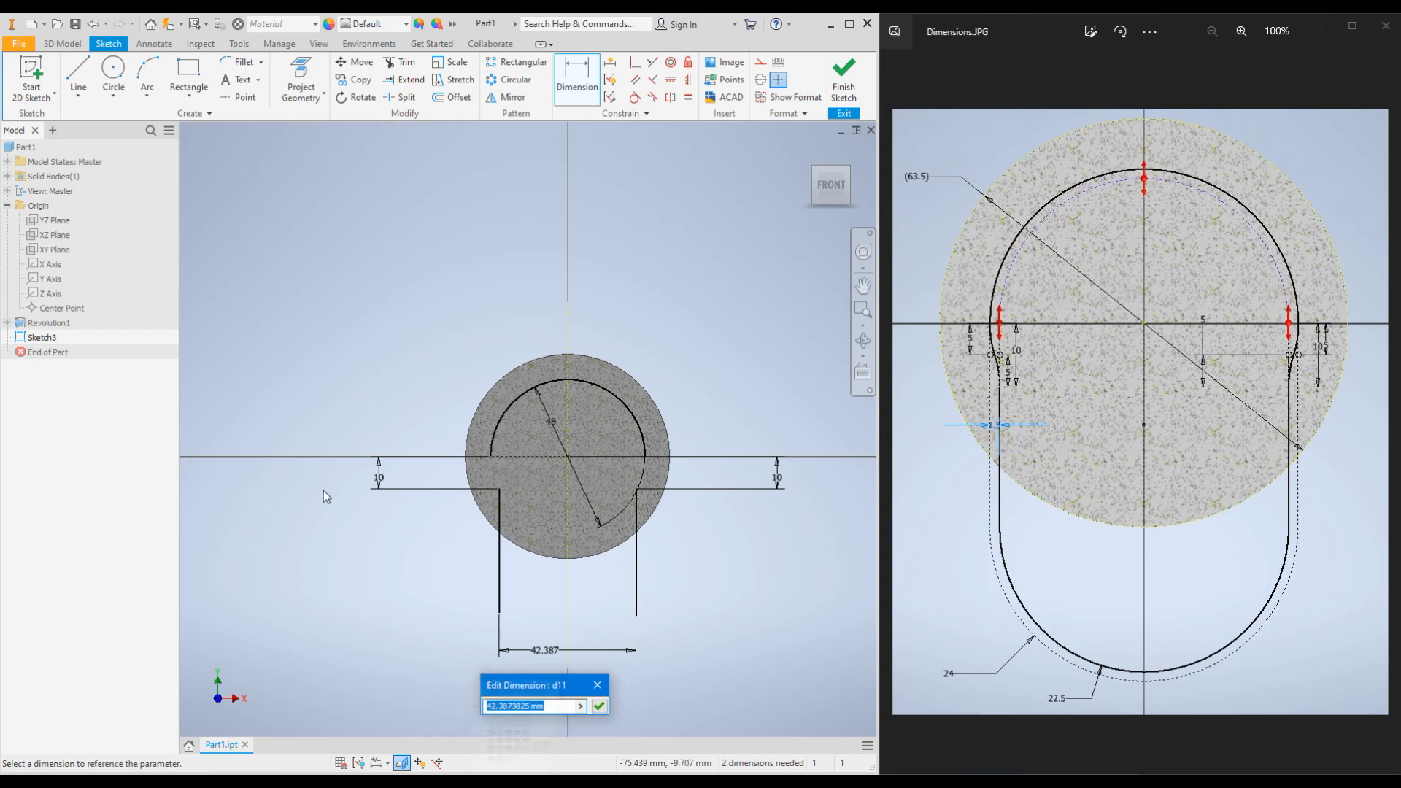
{"action": "type", "text": "22.5*2"}
{"action": "key", "text": "Return"}
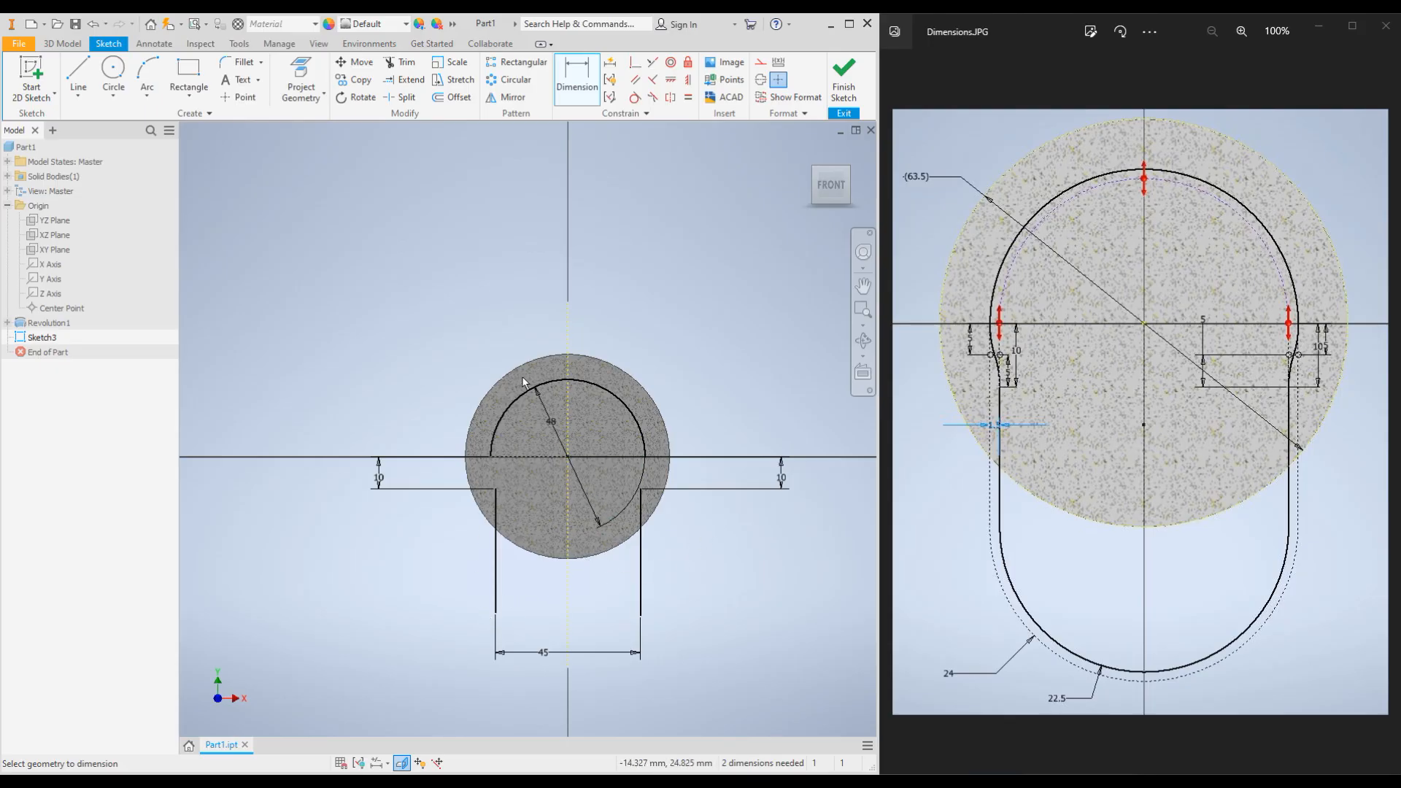
Draw a control vertex spline from the arc's left end to the left vertical line's upper end, with two intermediate control points
{"action": "scroll", "coordinate": [499, 479], "scroll_direction": "up", "scroll_amount": 3}
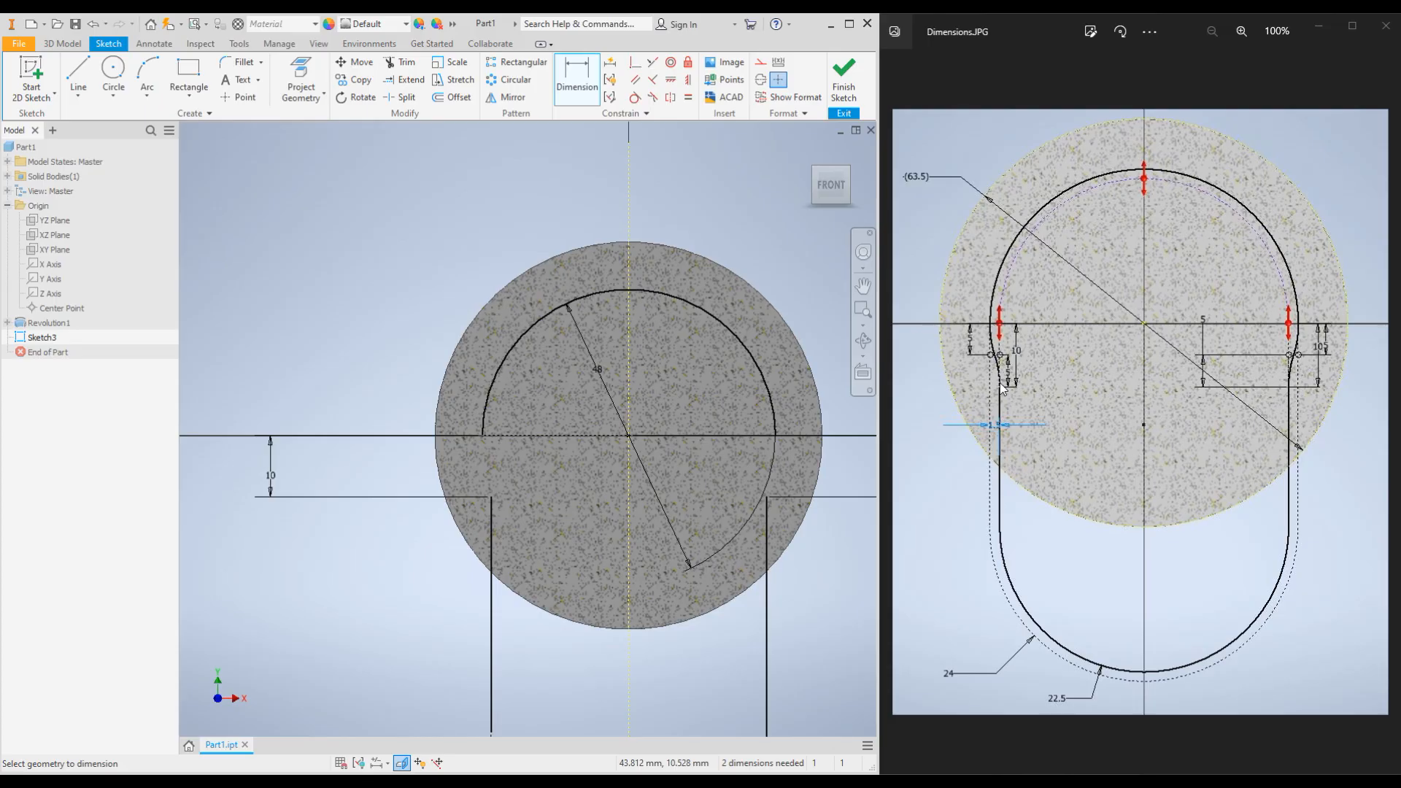
{"action": "left_click", "coordinate": [85, 97]}
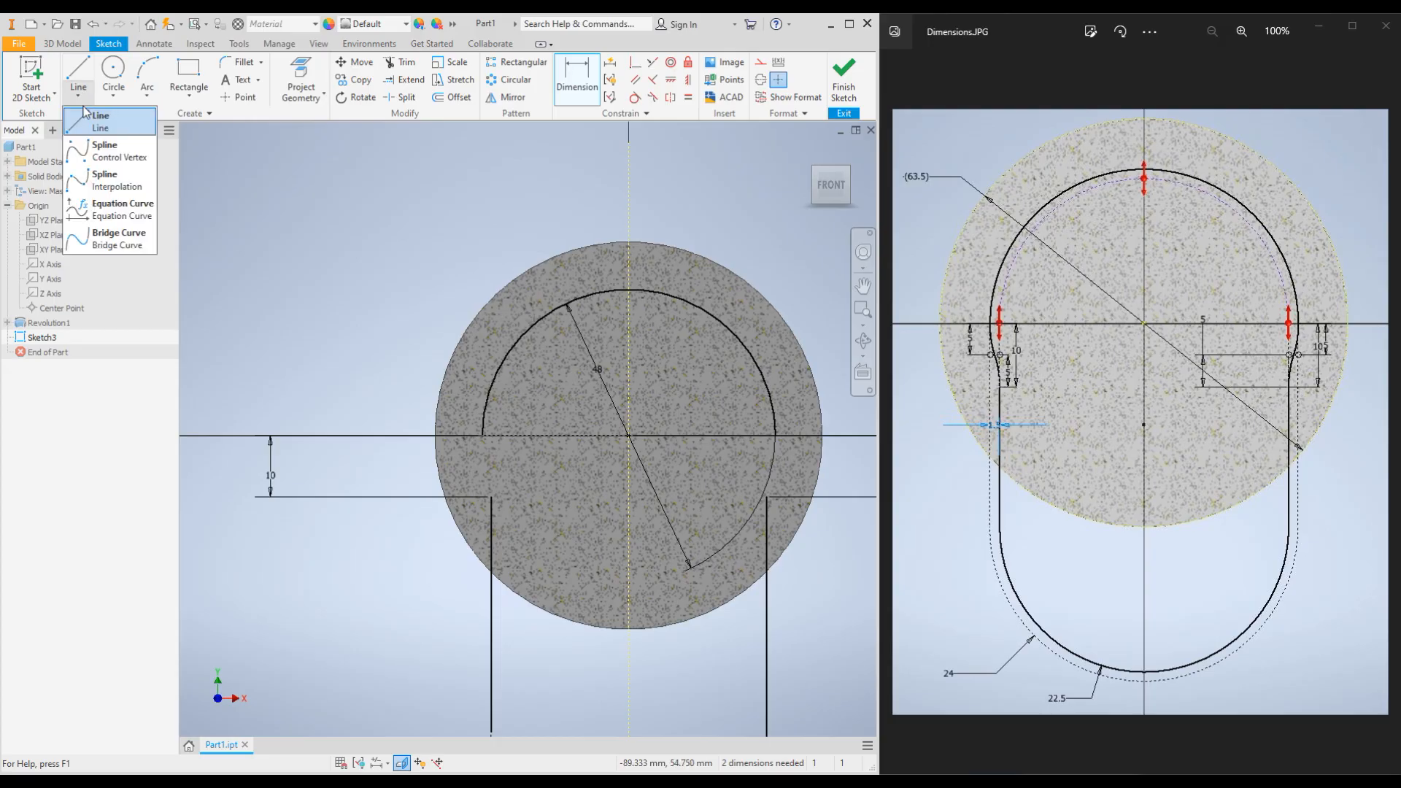
{"action": "left_click", "coordinate": [86, 153]}
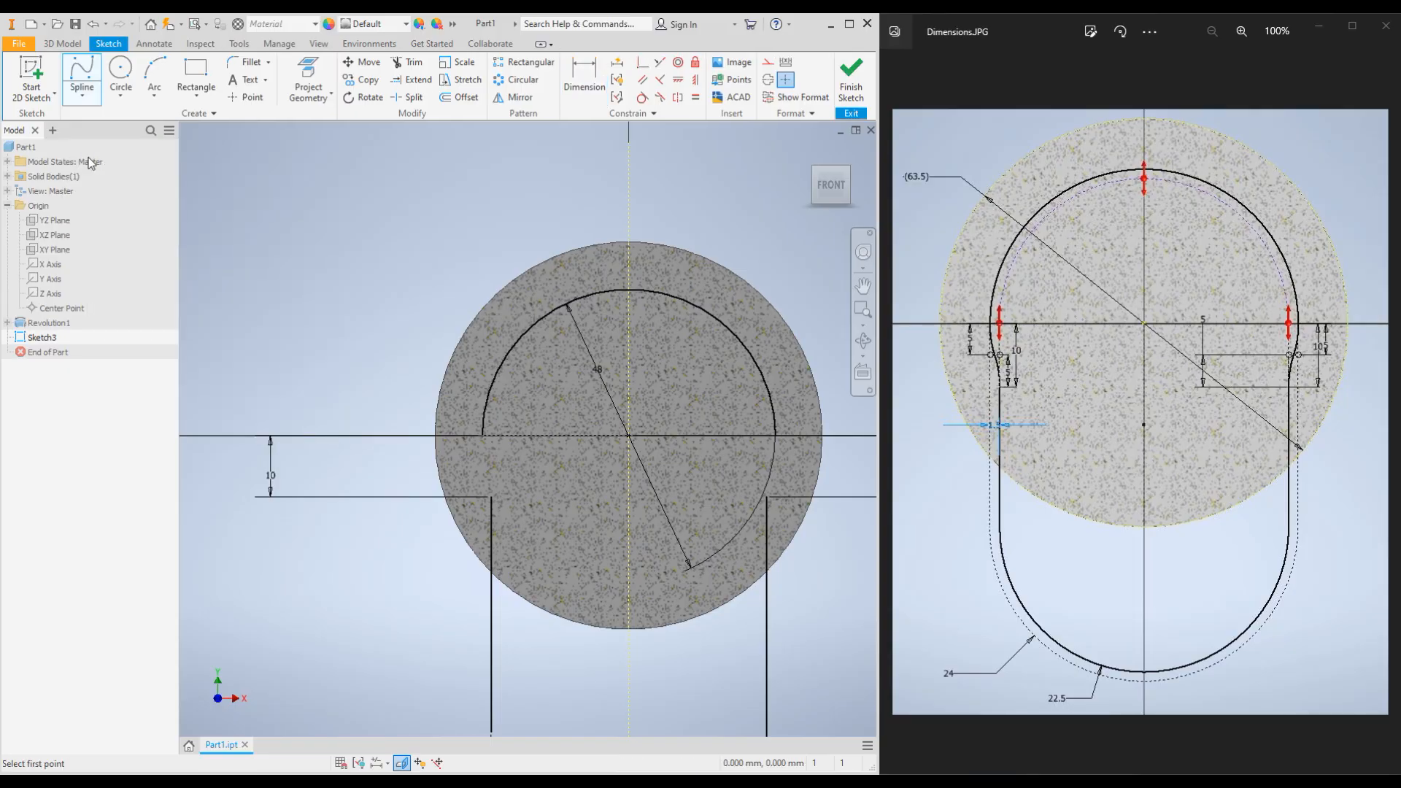
{"action": "left_click", "coordinate": [481, 435]}
{"action": "scroll", "coordinate": [482, 449], "scroll_direction": "up", "scroll_amount": 5}
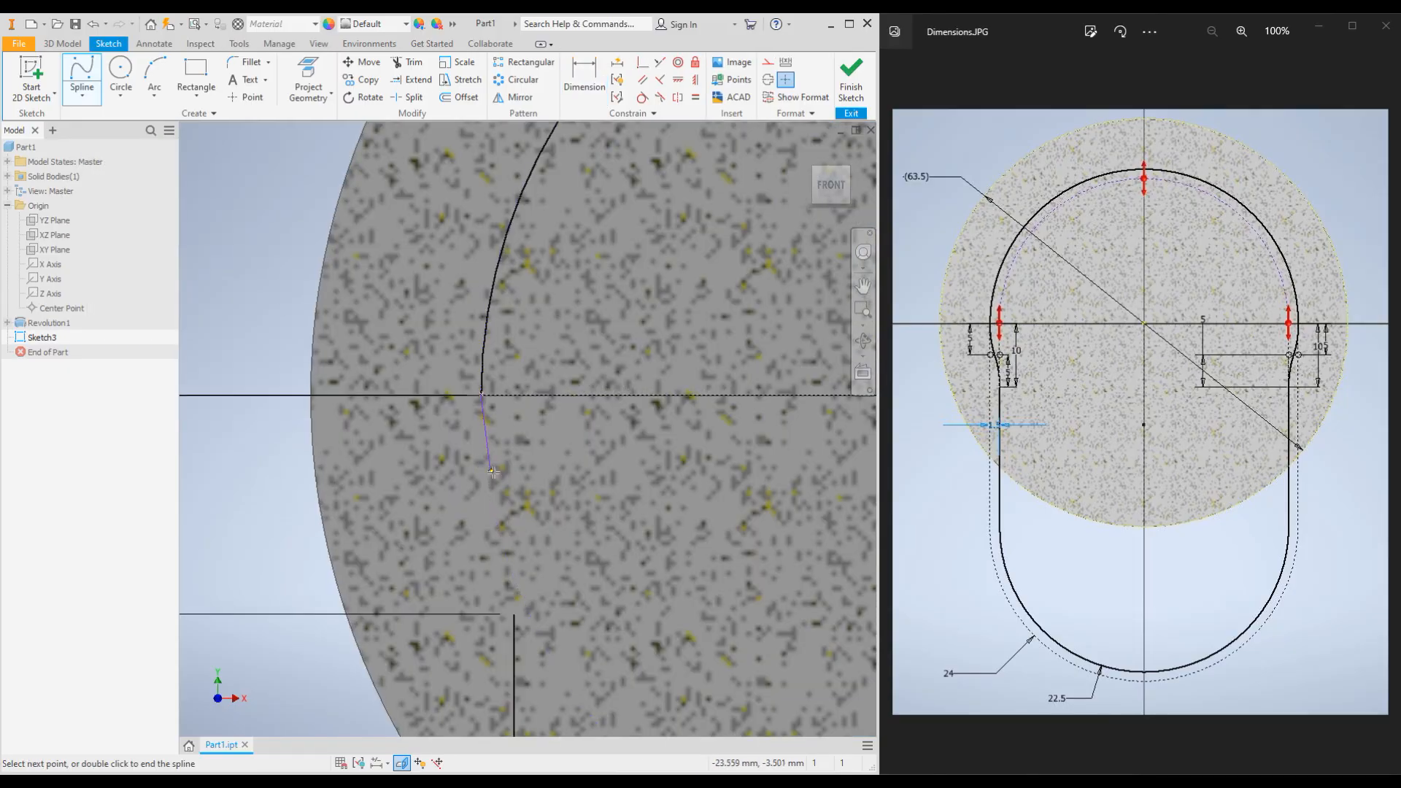
{"action": "left_click", "coordinate": [496, 482]}
{"action": "left_click", "coordinate": [514, 614]}
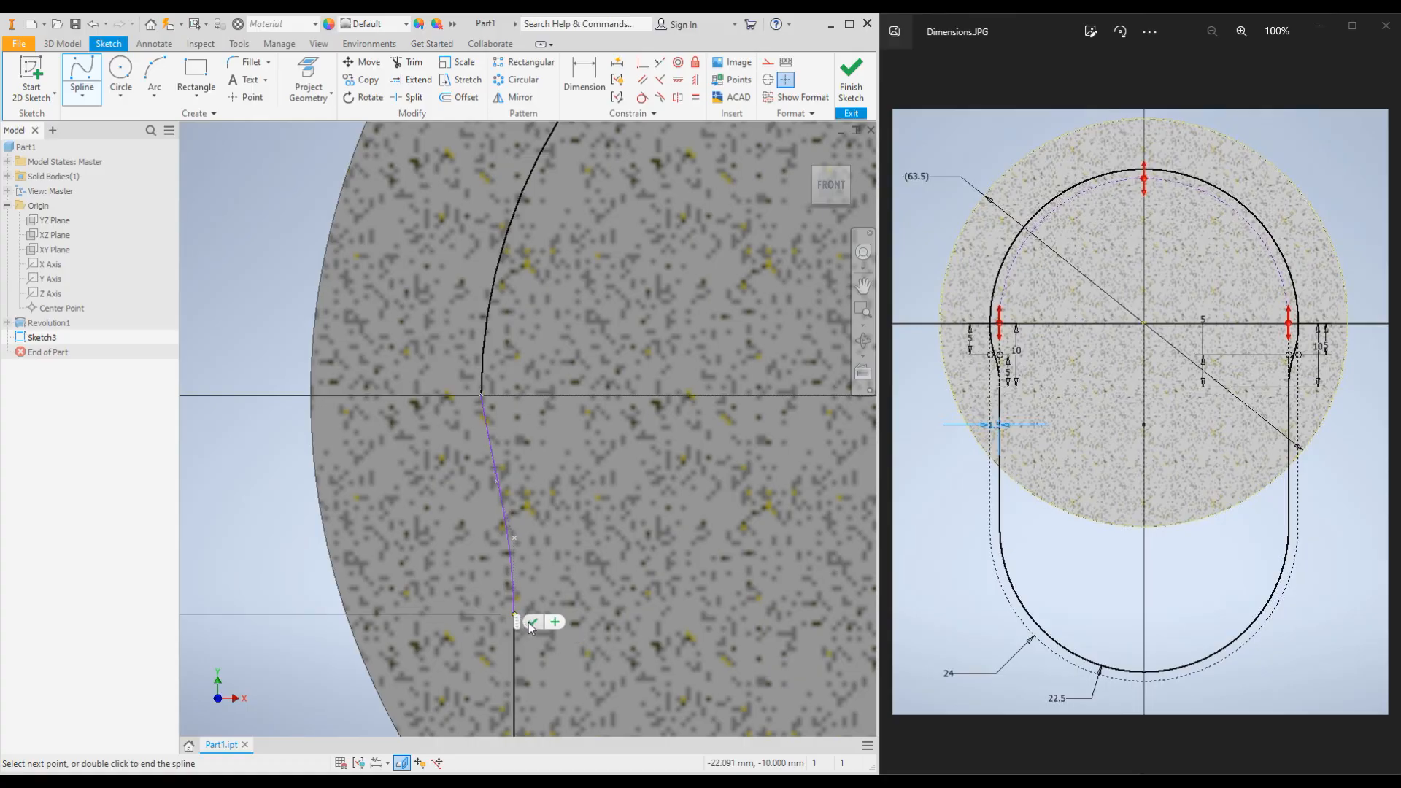
{"action": "left_click", "coordinate": [530, 622]}
Draw a matching control vertex spline from the arc's right end to the right vertical line's upper end
{"action": "scroll", "coordinate": [466, 427], "scroll_direction": "up", "scroll_amount": 2}
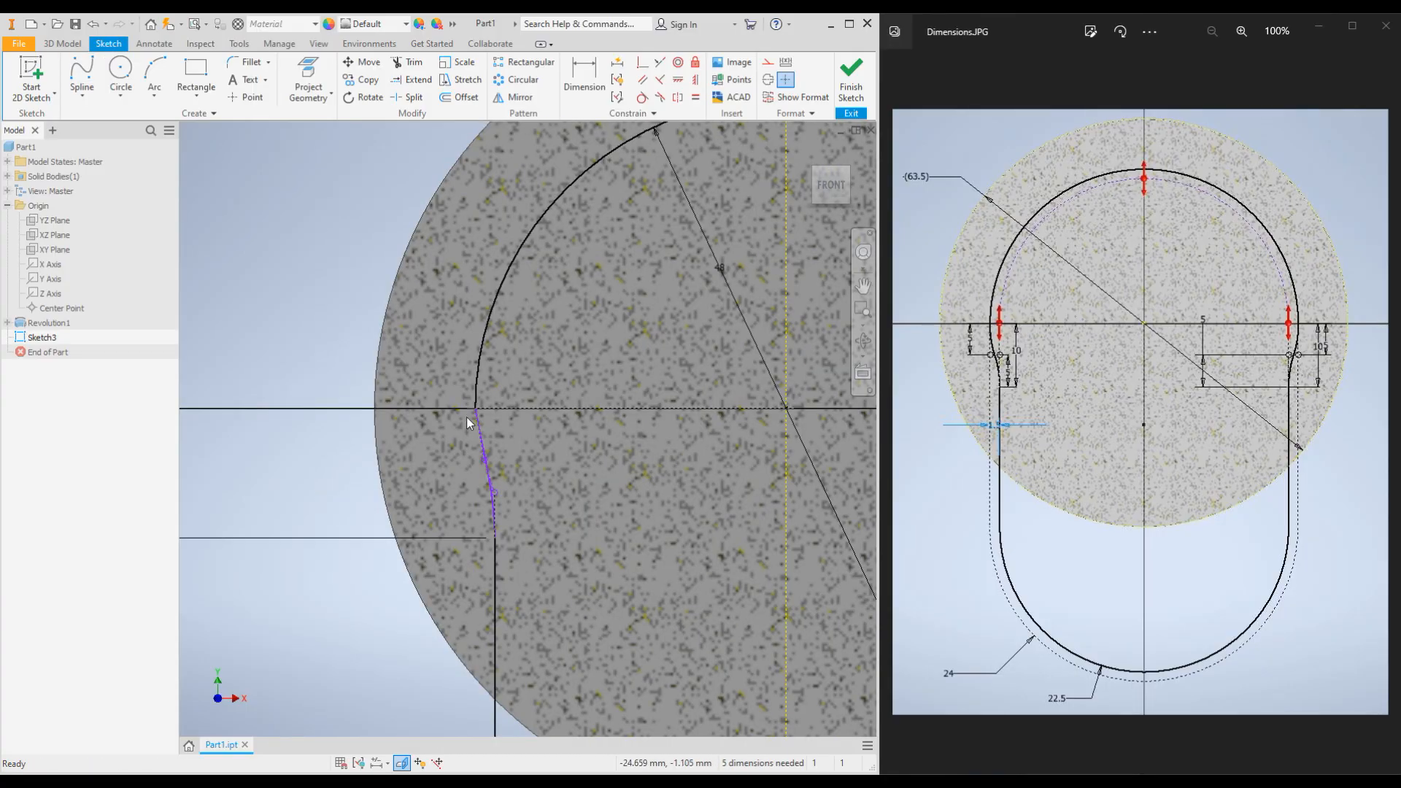
{"action": "scroll", "coordinate": [467, 466], "scroll_direction": "up", "scroll_amount": 5}
{"action": "scroll", "coordinate": [527, 505], "scroll_direction": "down", "scroll_amount": 2}
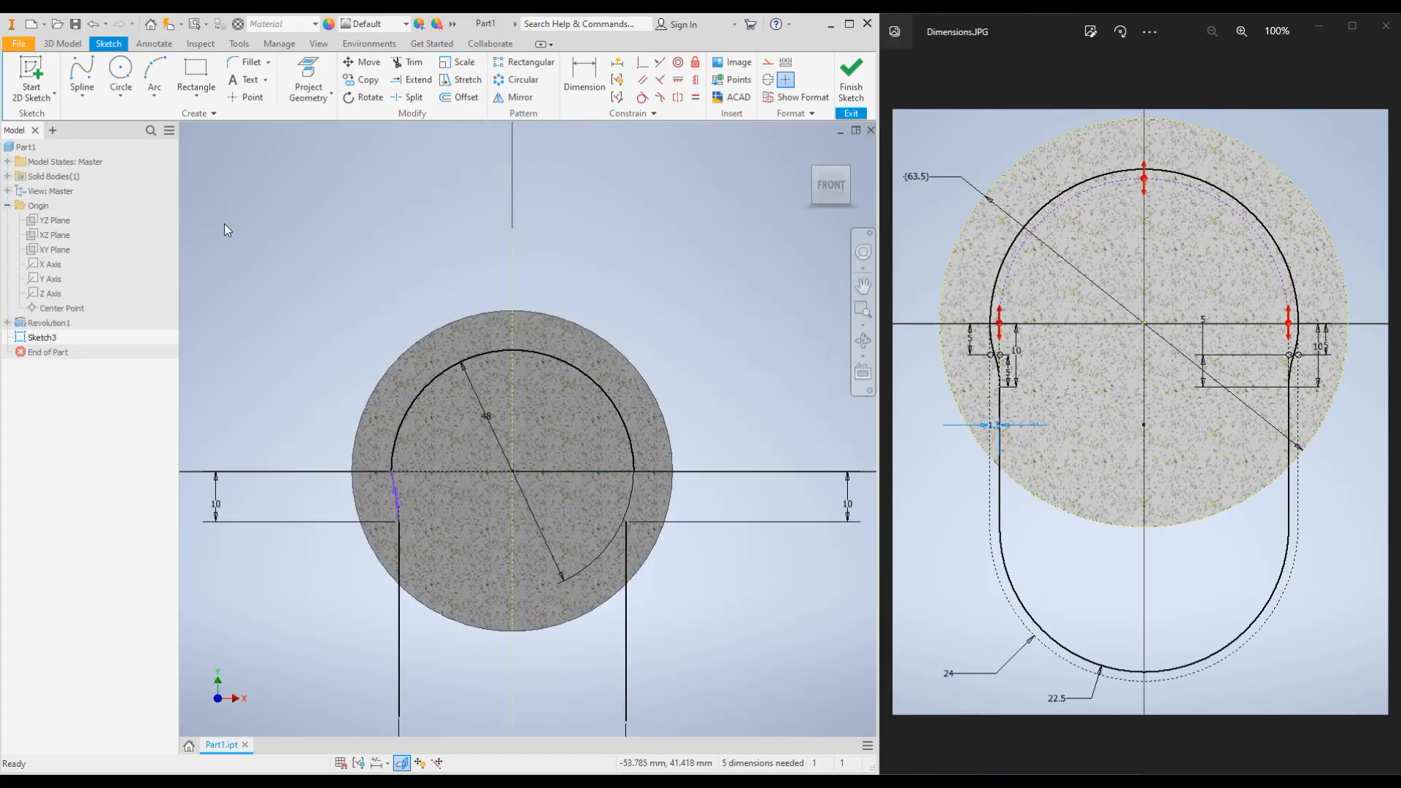
{"action": "left_click", "coordinate": [82, 73]}
{"action": "scroll", "coordinate": [615, 498], "scroll_direction": "down", "scroll_amount": 3}
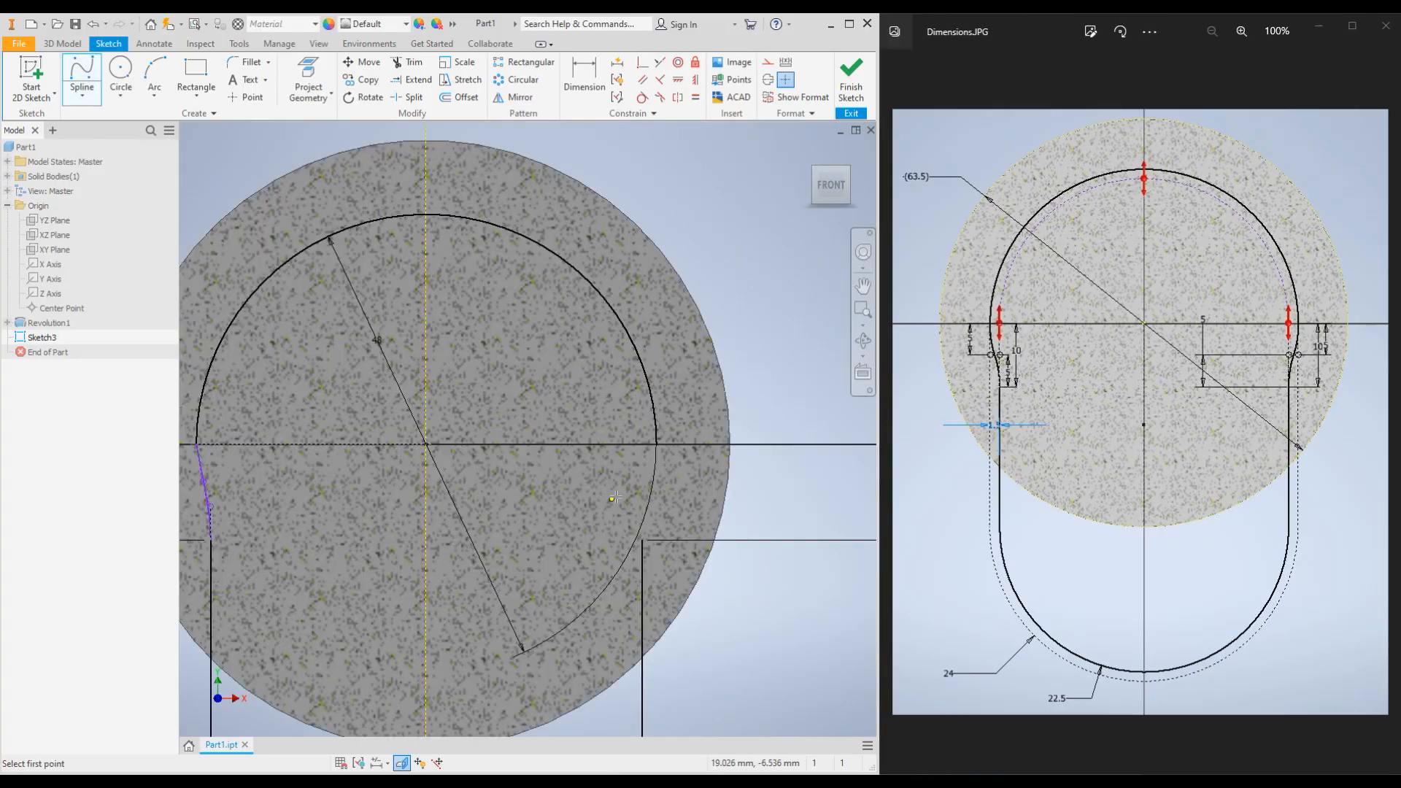
{"action": "scroll", "coordinate": [615, 498], "scroll_direction": "down", "scroll_amount": 2}
{"action": "left_click", "coordinate": [692, 397]}
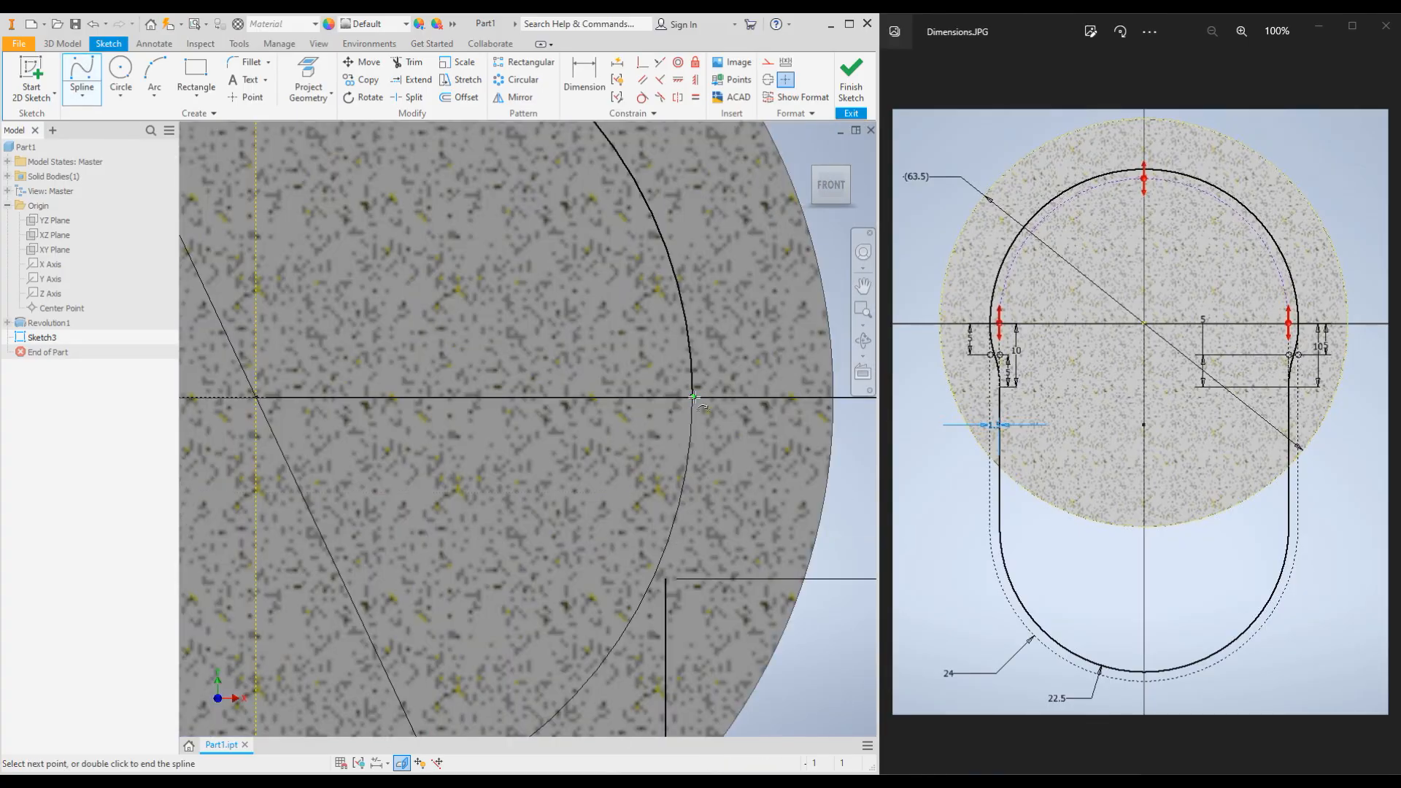
{"action": "left_click", "coordinate": [680, 467]}
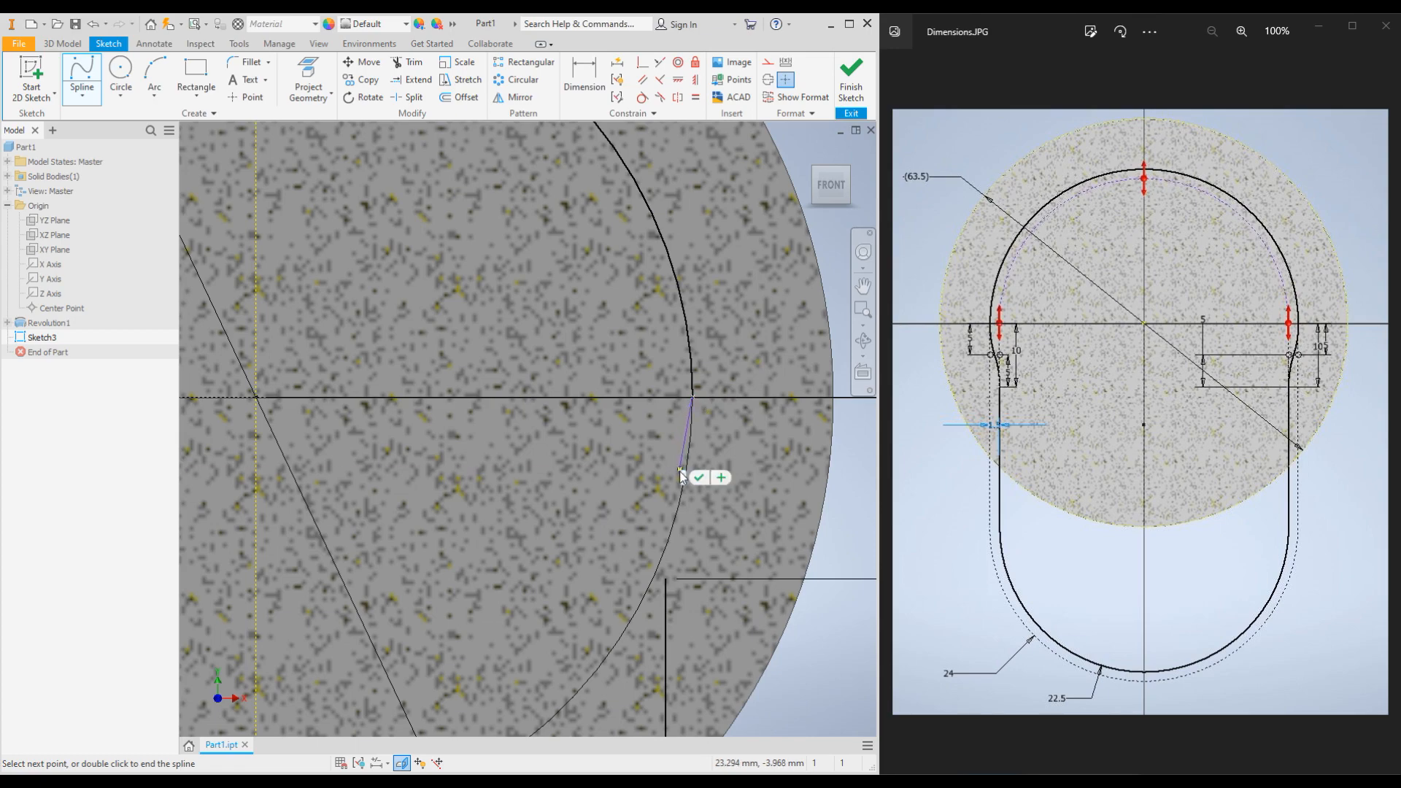
{"action": "left_click", "coordinate": [657, 527]}
{"action": "left_click", "coordinate": [665, 577]}
{"action": "right_click", "coordinate": [667, 580]}
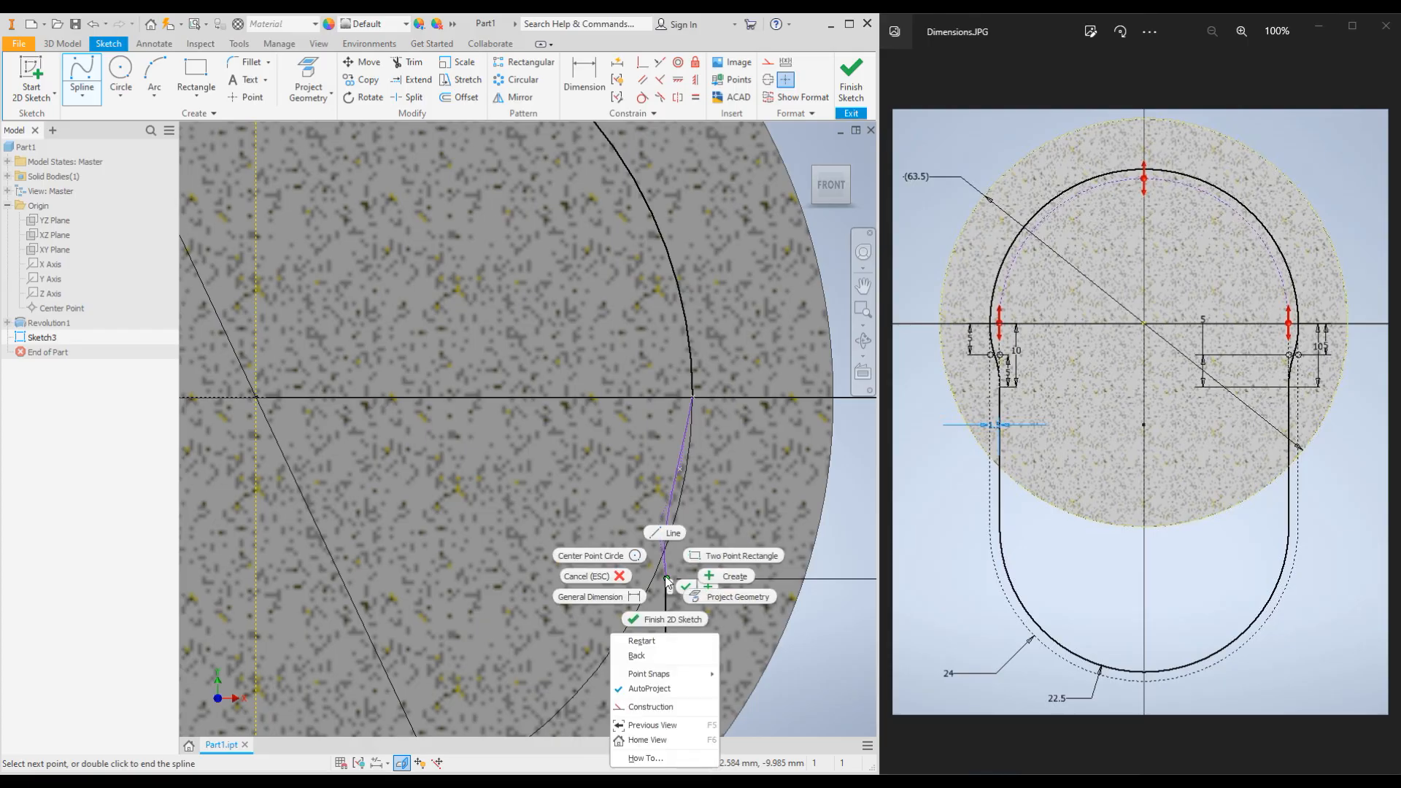
{"action": "left_click", "coordinate": [726, 577]}
{"action": "scroll", "coordinate": [639, 492], "scroll_direction": "down", "scroll_amount": 5}
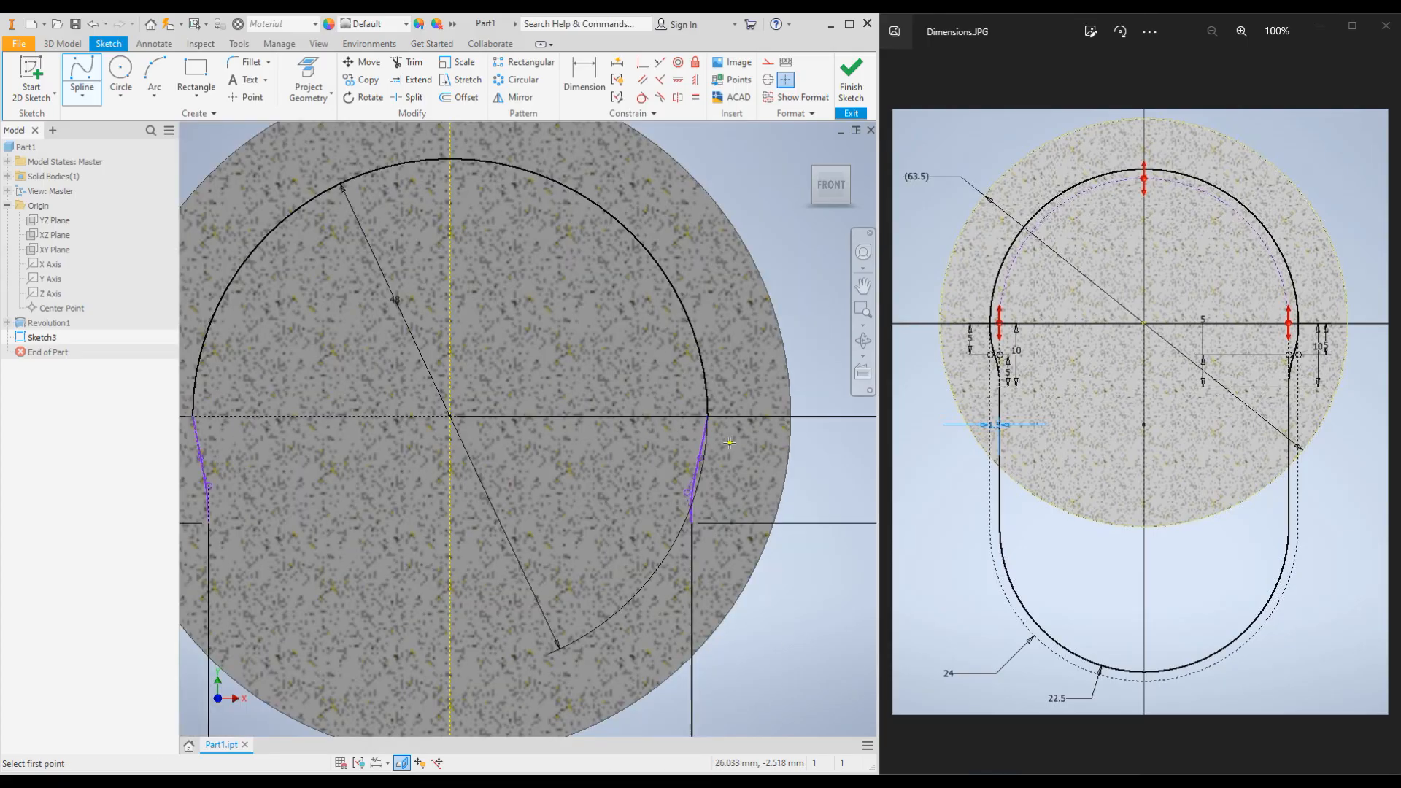
{"action": "scroll", "coordinate": [580, 469], "scroll_direction": "up", "scroll_amount": 5}
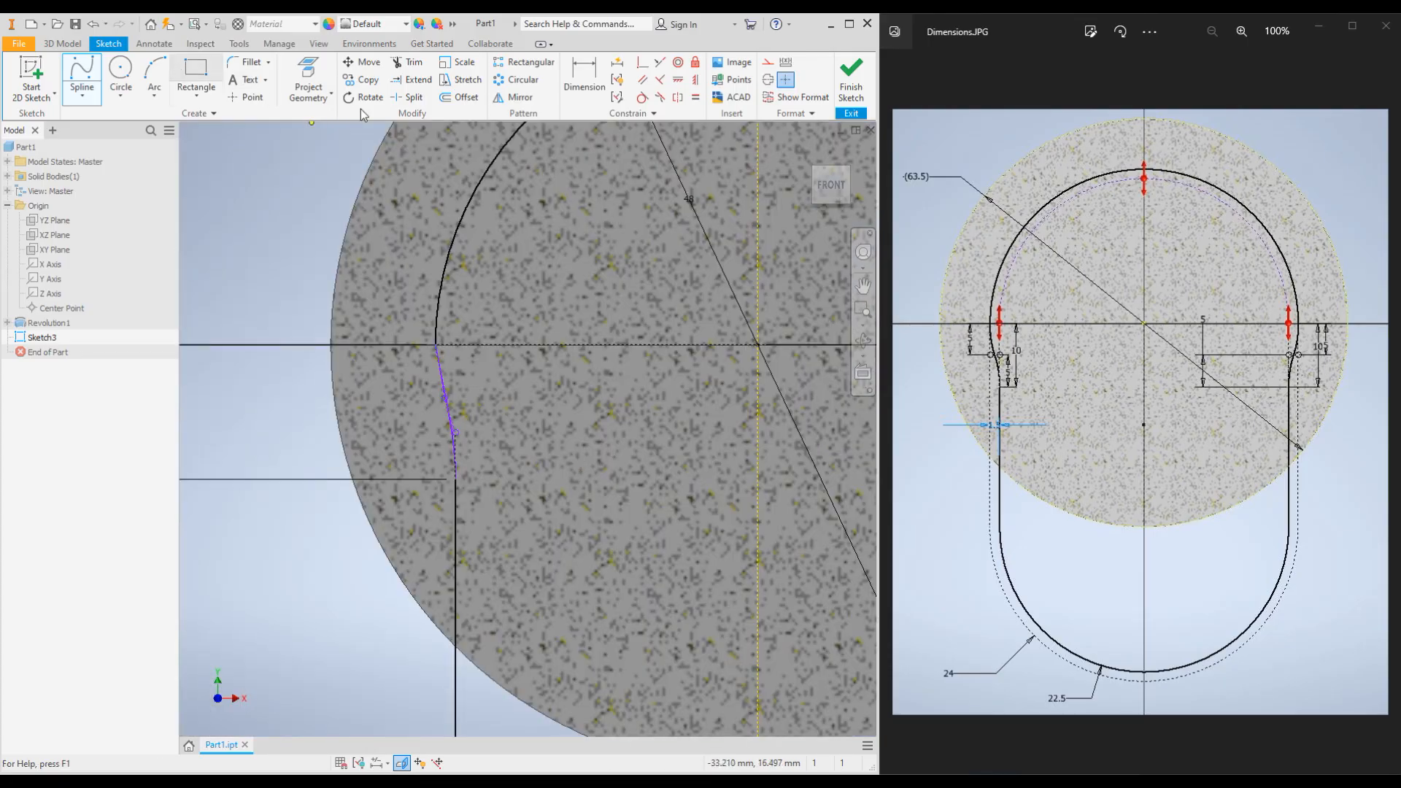
{"action": "scroll", "coordinate": [443, 365], "scroll_direction": "up", "scroll_amount": 5}
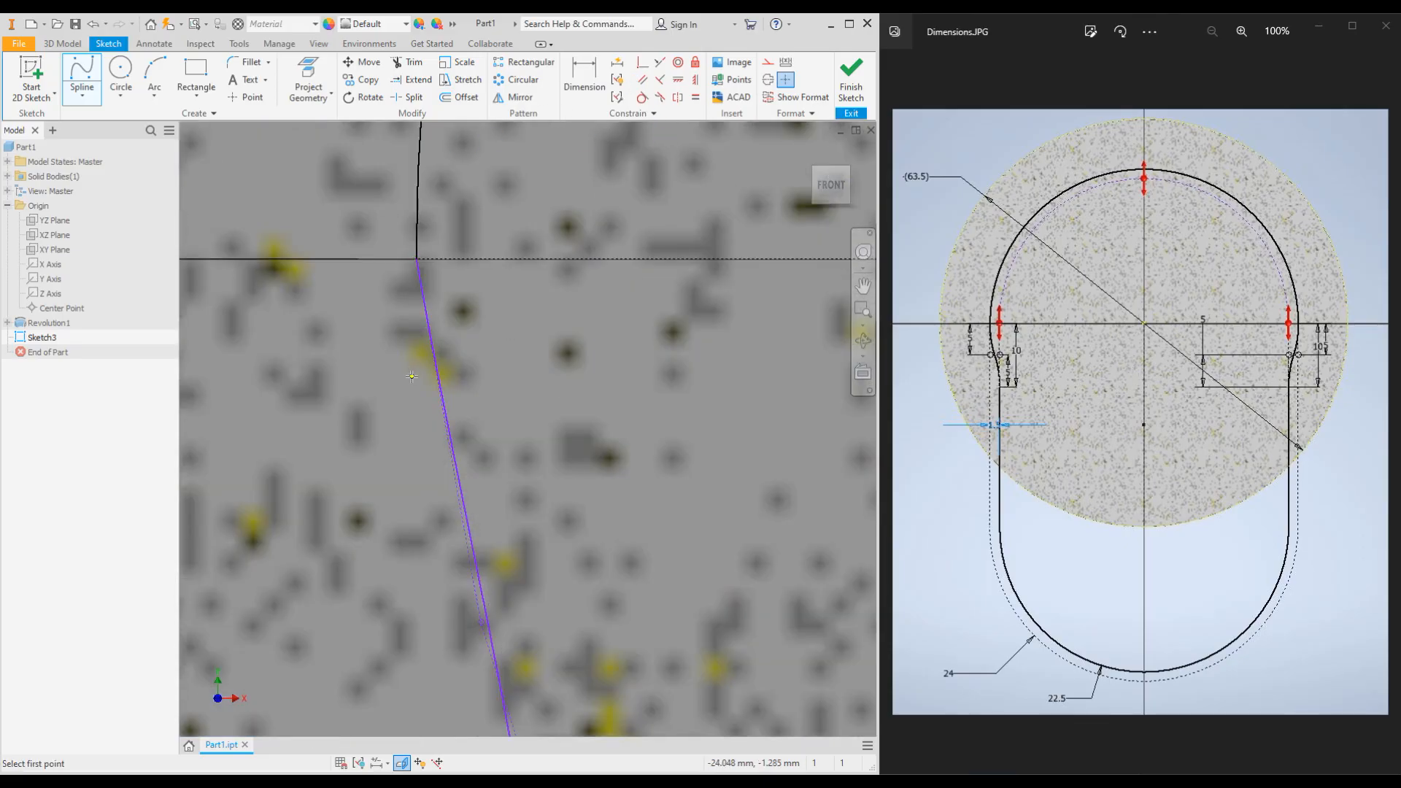
{"action": "scroll", "coordinate": [427, 409], "scroll_direction": "down", "scroll_amount": 2}
{"action": "key", "text": "Escape"}
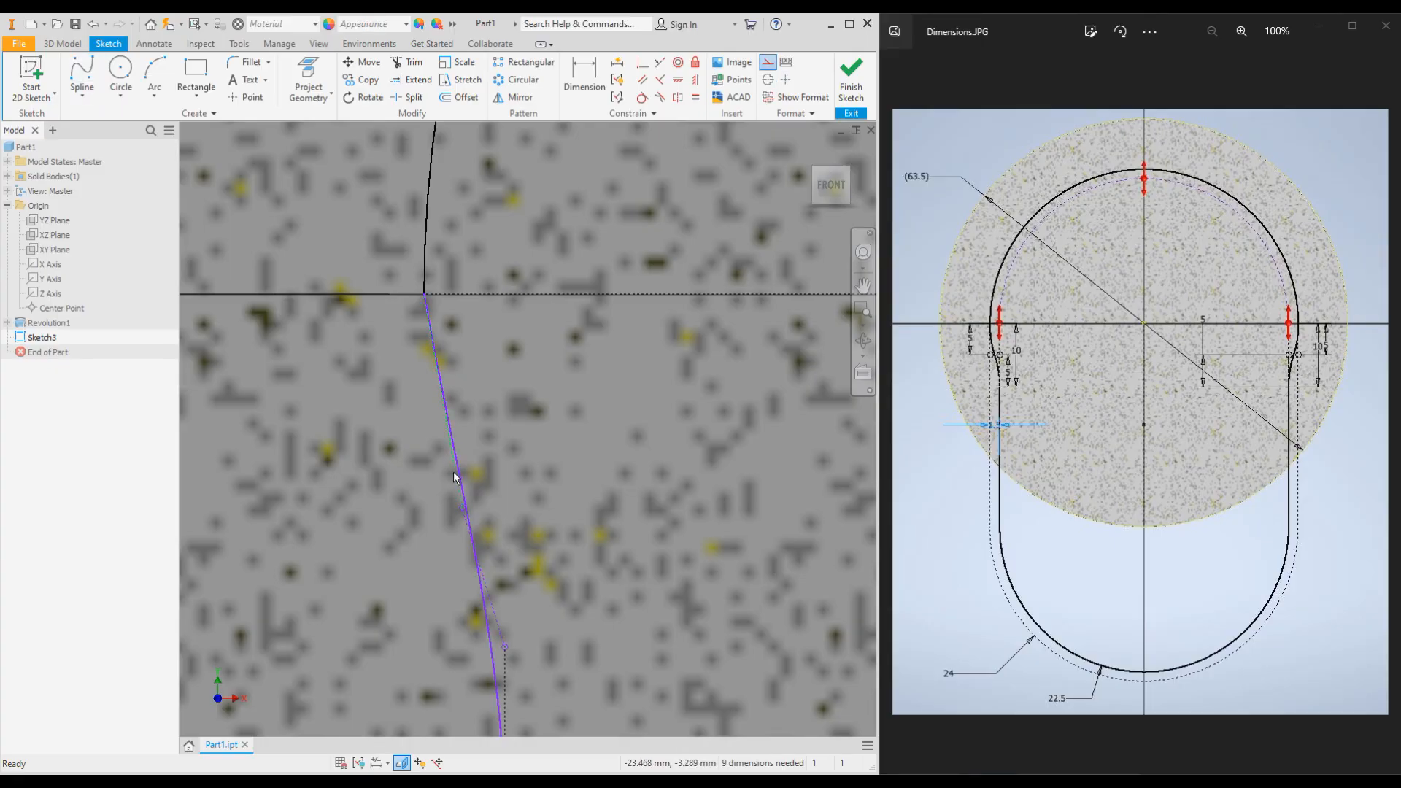
Constrain the left spline's upper control segment to be vertical and try the same constraint on its lower control segment
{"action": "left_click", "coordinate": [694, 80]}
{"action": "scroll", "coordinate": [396, 409], "scroll_direction": "down", "scroll_amount": 3}
{"action": "scroll", "coordinate": [420, 499], "scroll_direction": "up", "scroll_amount": 5}
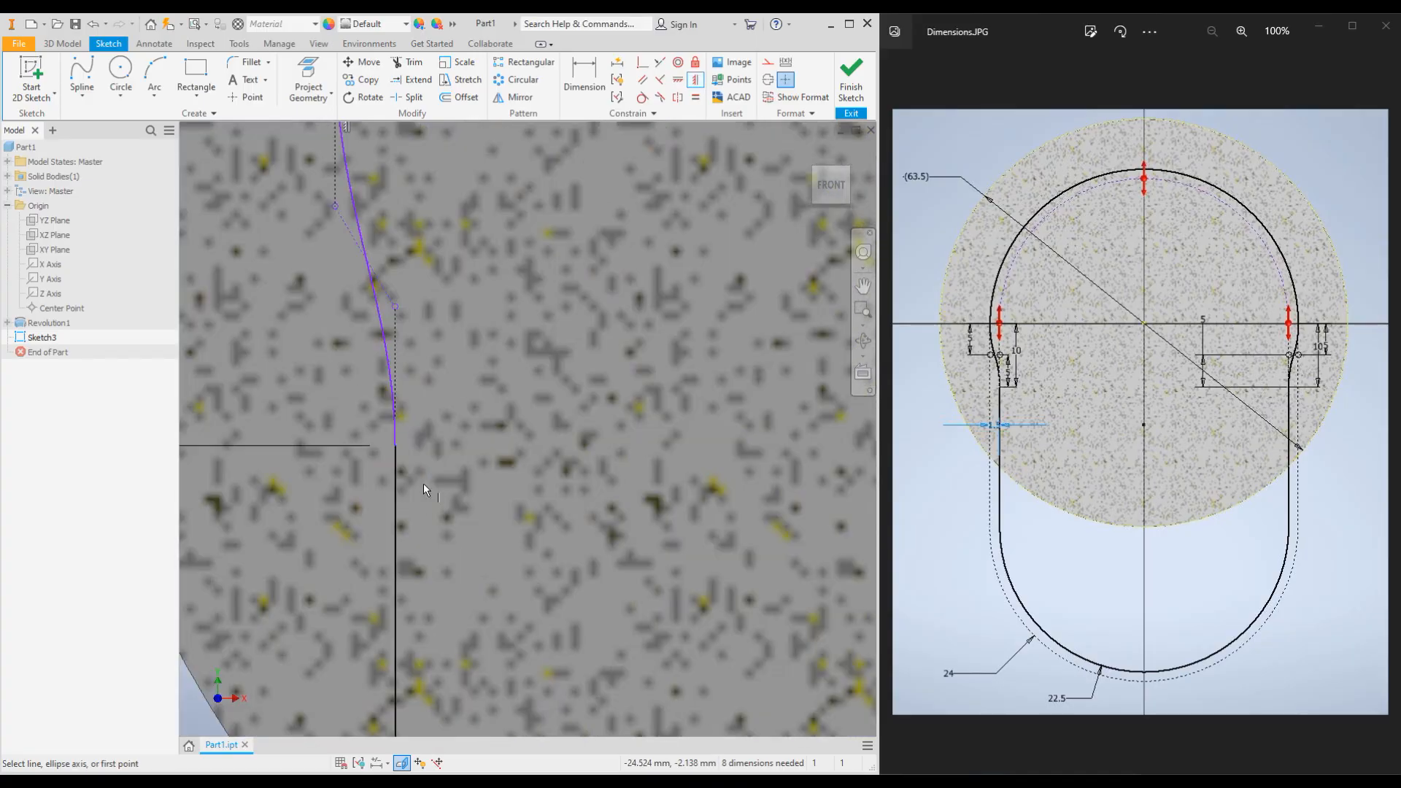
{"action": "left_click", "coordinate": [393, 339]}
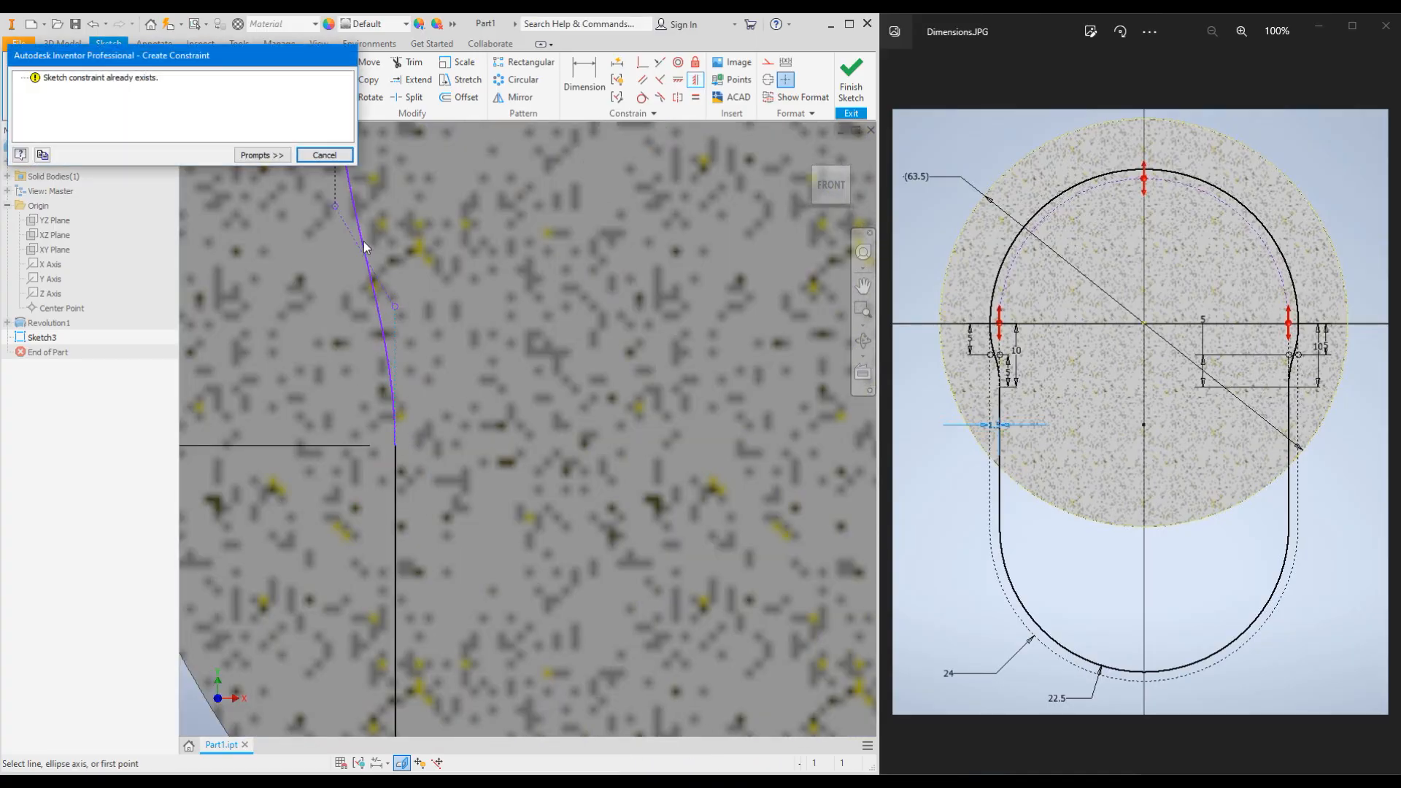
{"action": "left_click", "coordinate": [324, 154]}
{"action": "scroll", "coordinate": [358, 411], "scroll_direction": "down", "scroll_amount": 5}
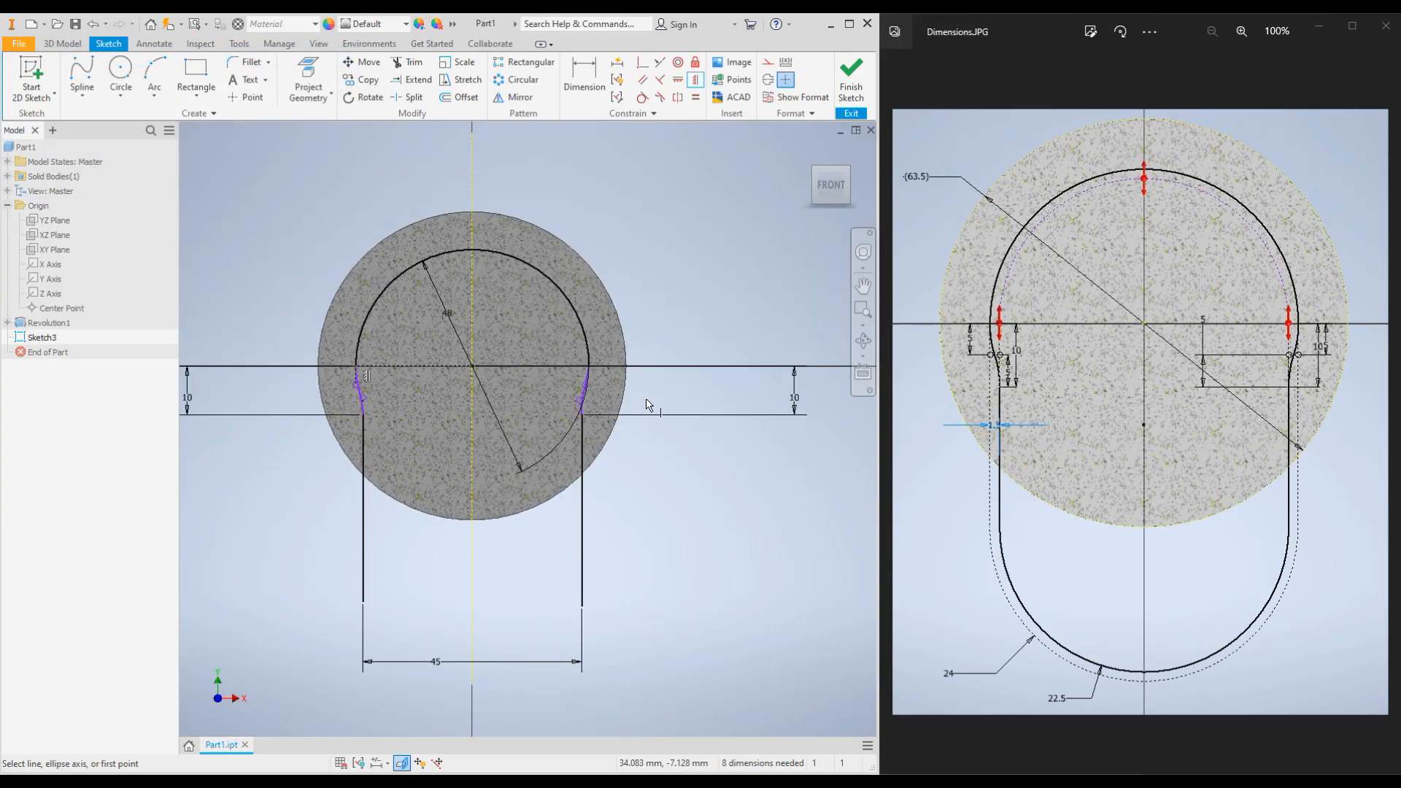
Apply vertical constraints to the upper and lower control segments of the right spline
{"action": "scroll", "coordinate": [588, 369], "scroll_direction": "up", "scroll_amount": 7}
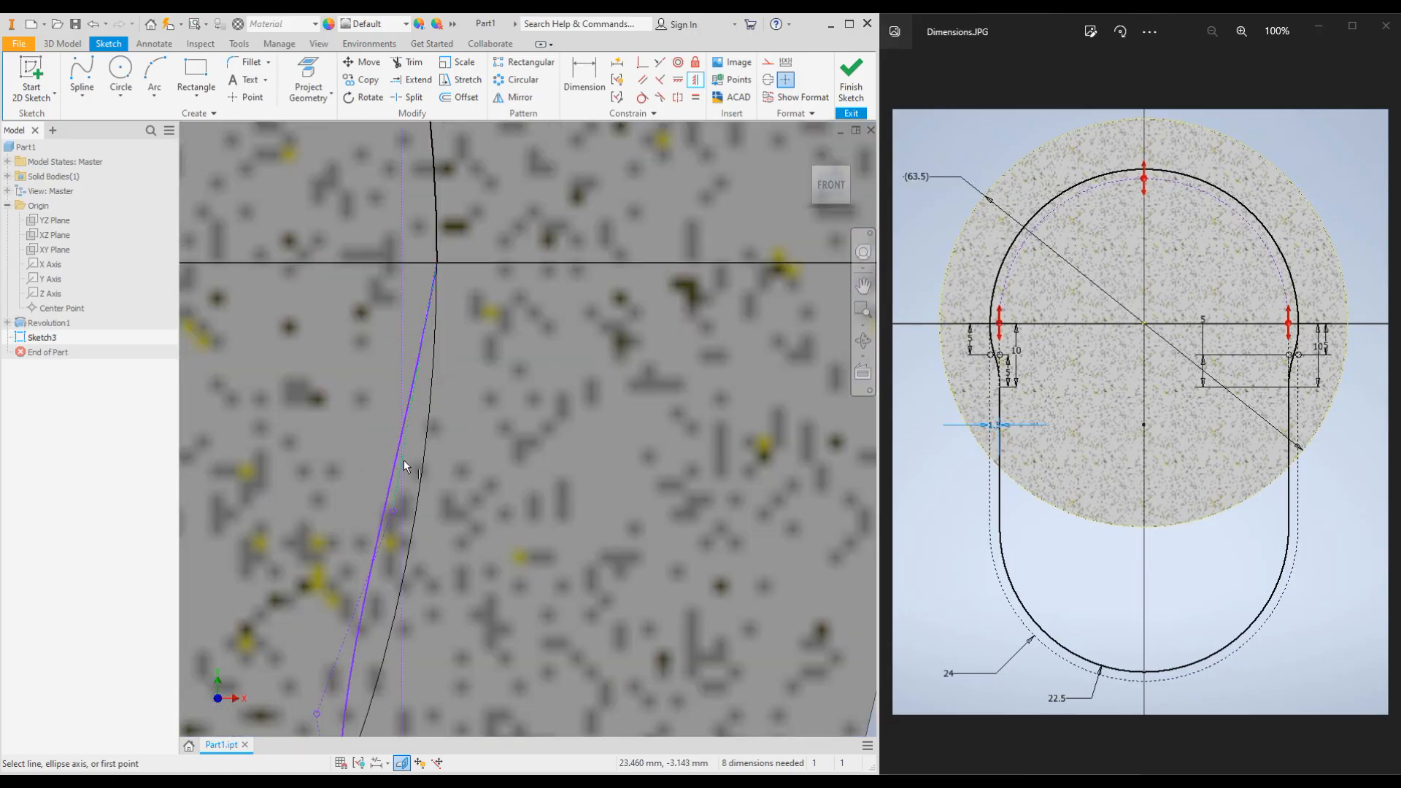
{"action": "left_click", "coordinate": [402, 457]}
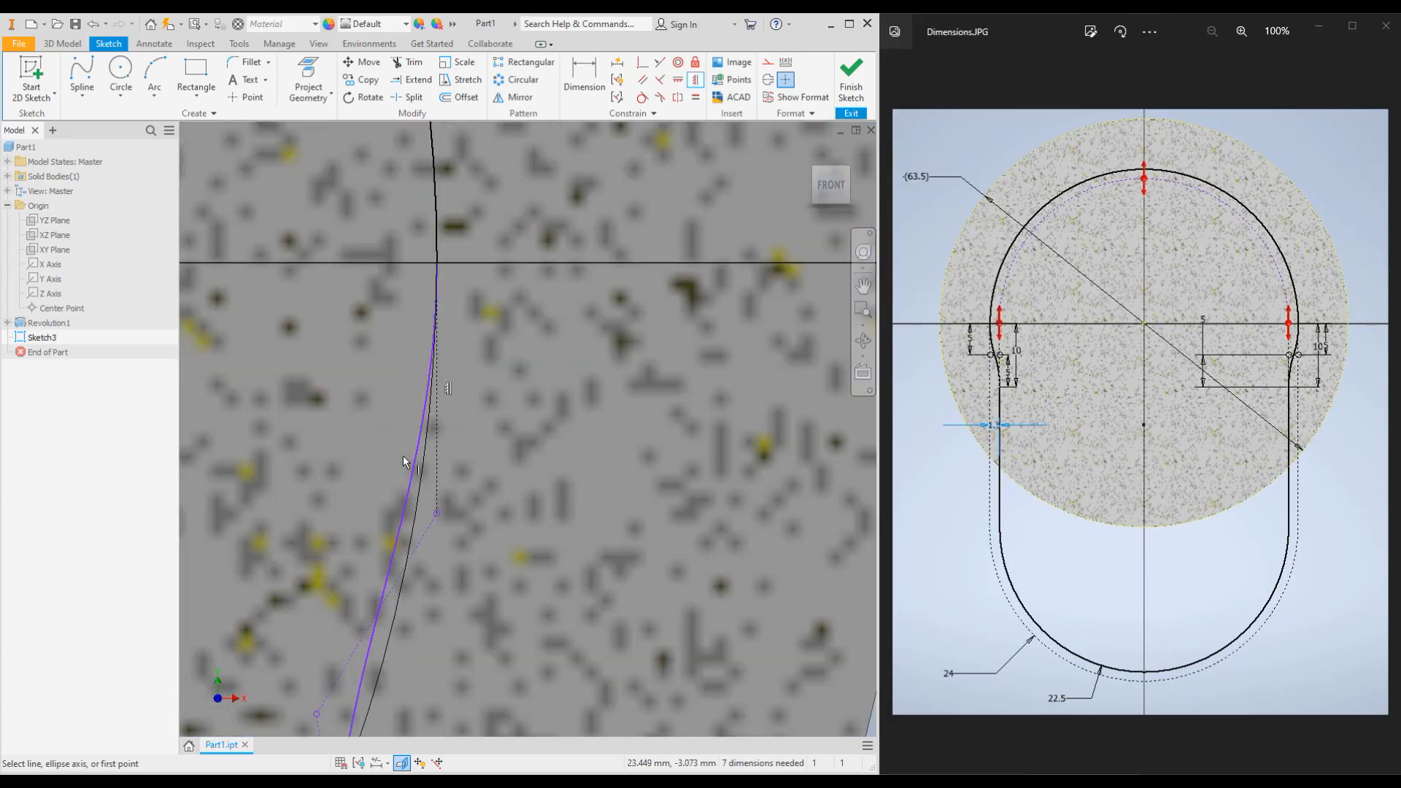
{"action": "scroll", "coordinate": [484, 405], "scroll_direction": "down", "scroll_amount": 3}
{"action": "scroll", "coordinate": [453, 427], "scroll_direction": "up", "scroll_amount": 3}
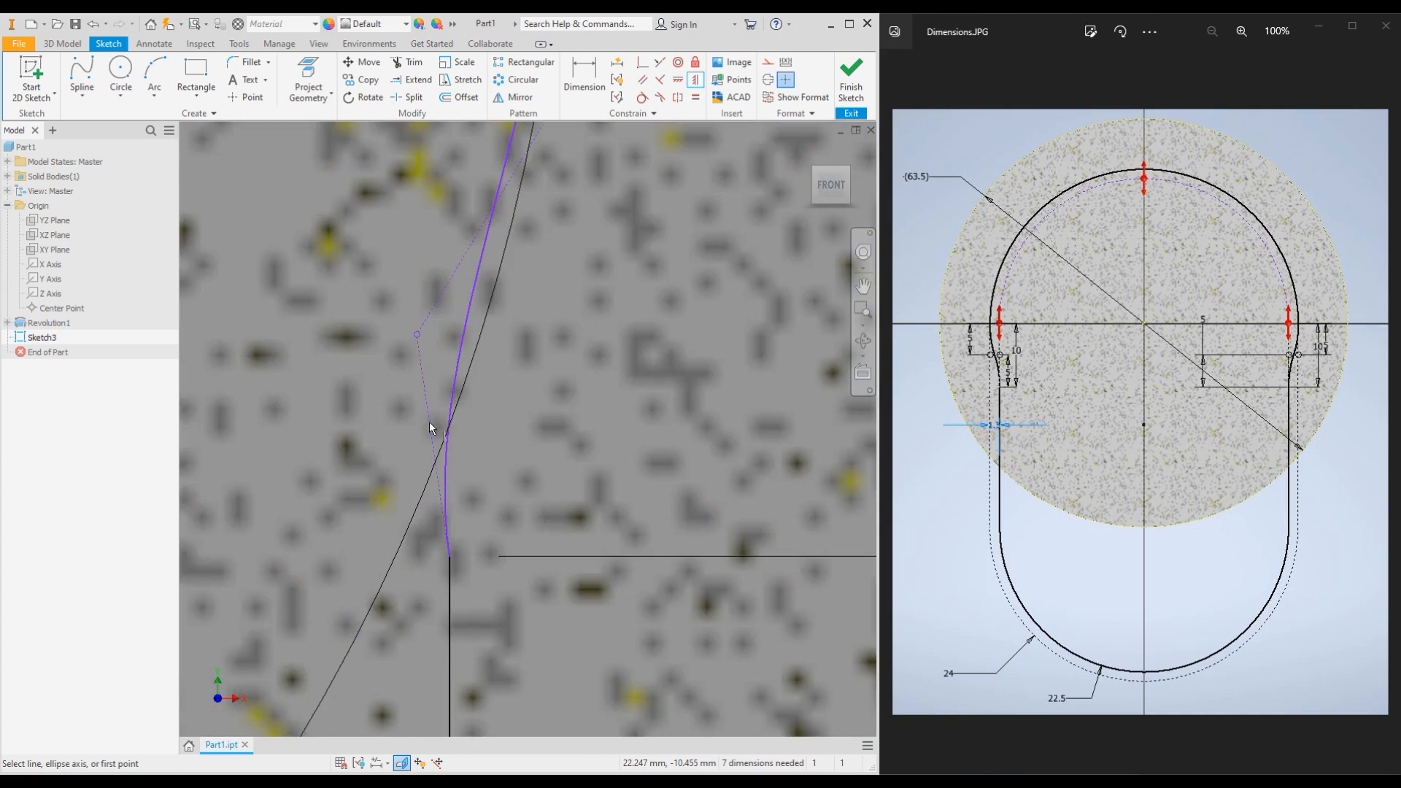
{"action": "left_click", "coordinate": [423, 413]}
{"action": "scroll", "coordinate": [556, 434], "scroll_direction": "down", "scroll_amount": 4}
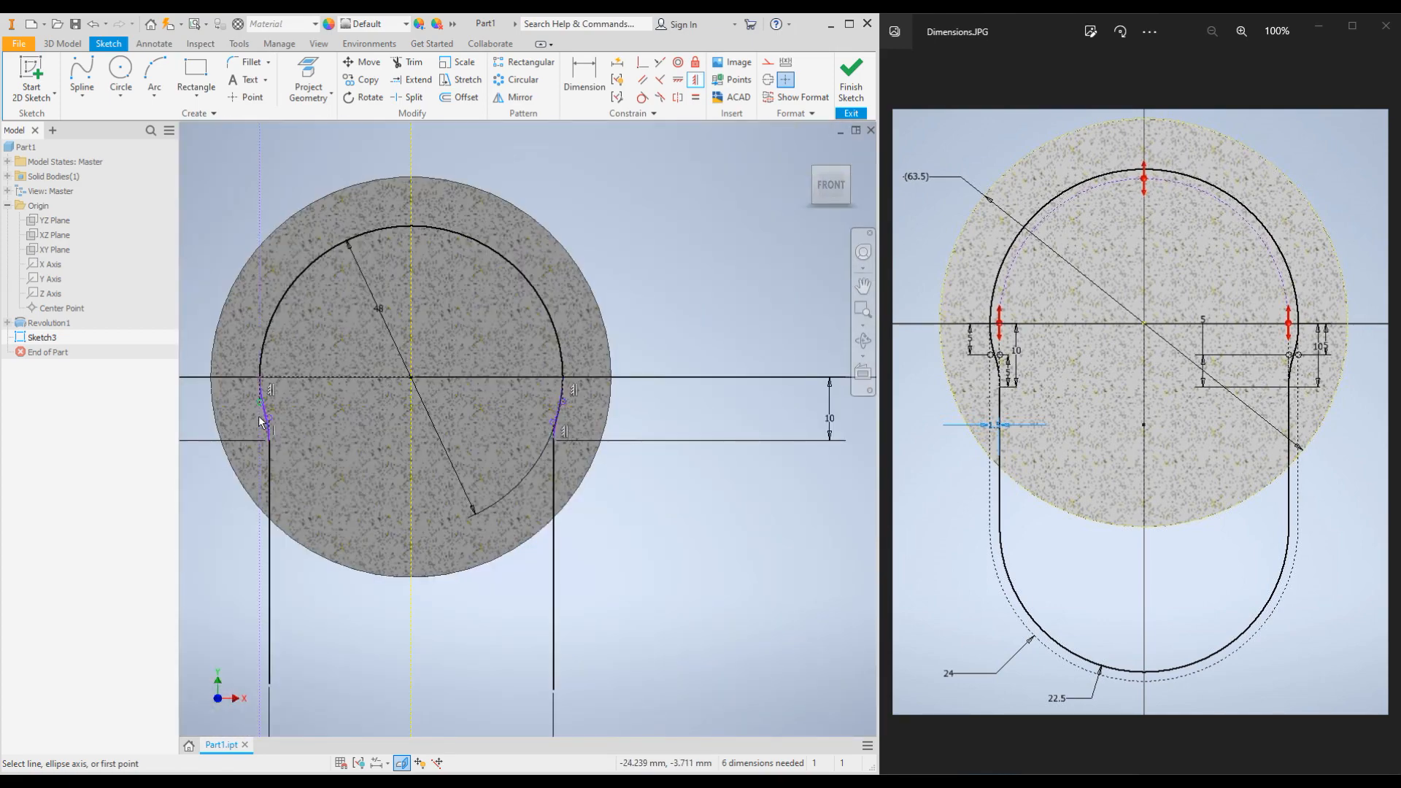
Dimension the left spline's upper control point 5 mm below the horizontal axis
{"action": "left_click", "coordinate": [583, 80]}
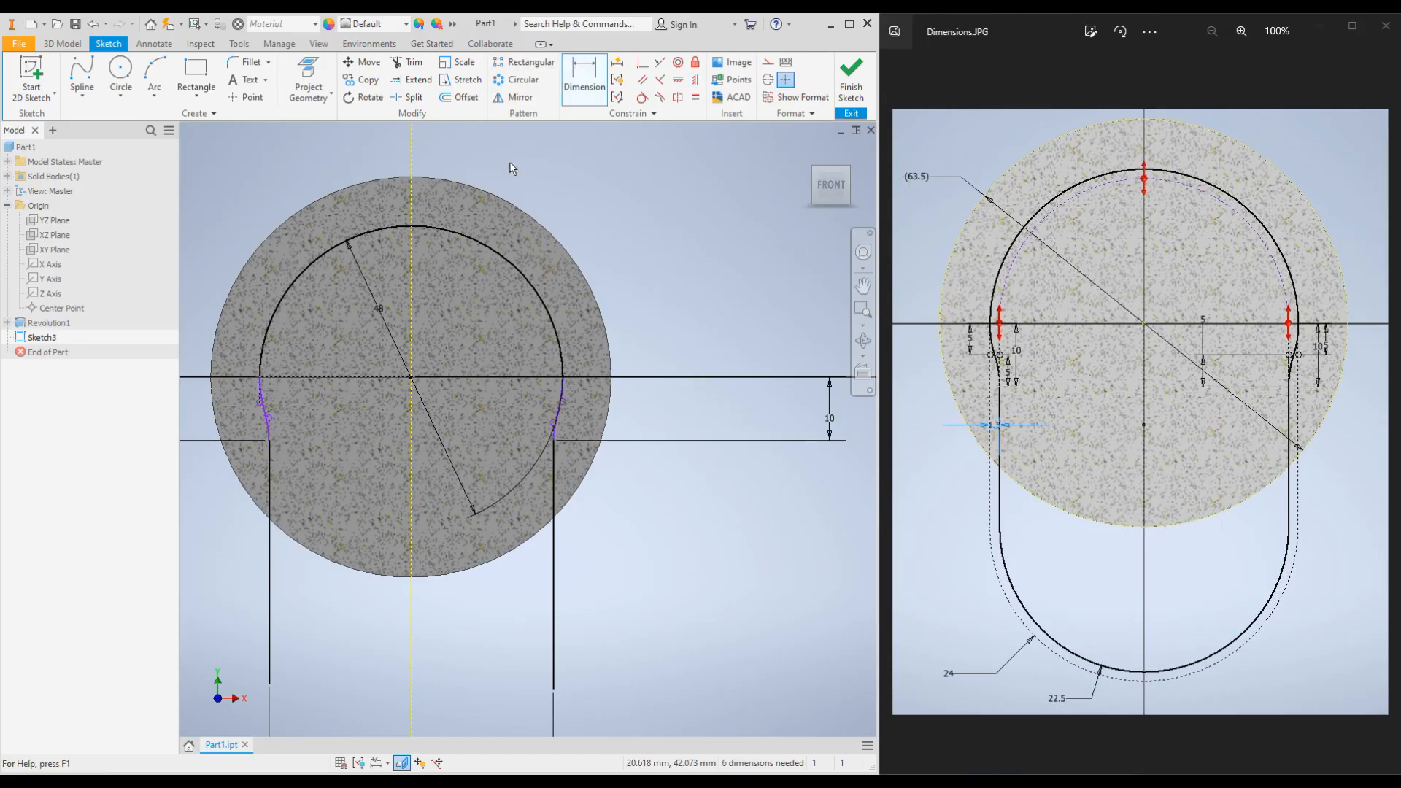
{"action": "scroll", "coordinate": [208, 434], "scroll_direction": "up", "scroll_amount": 3}
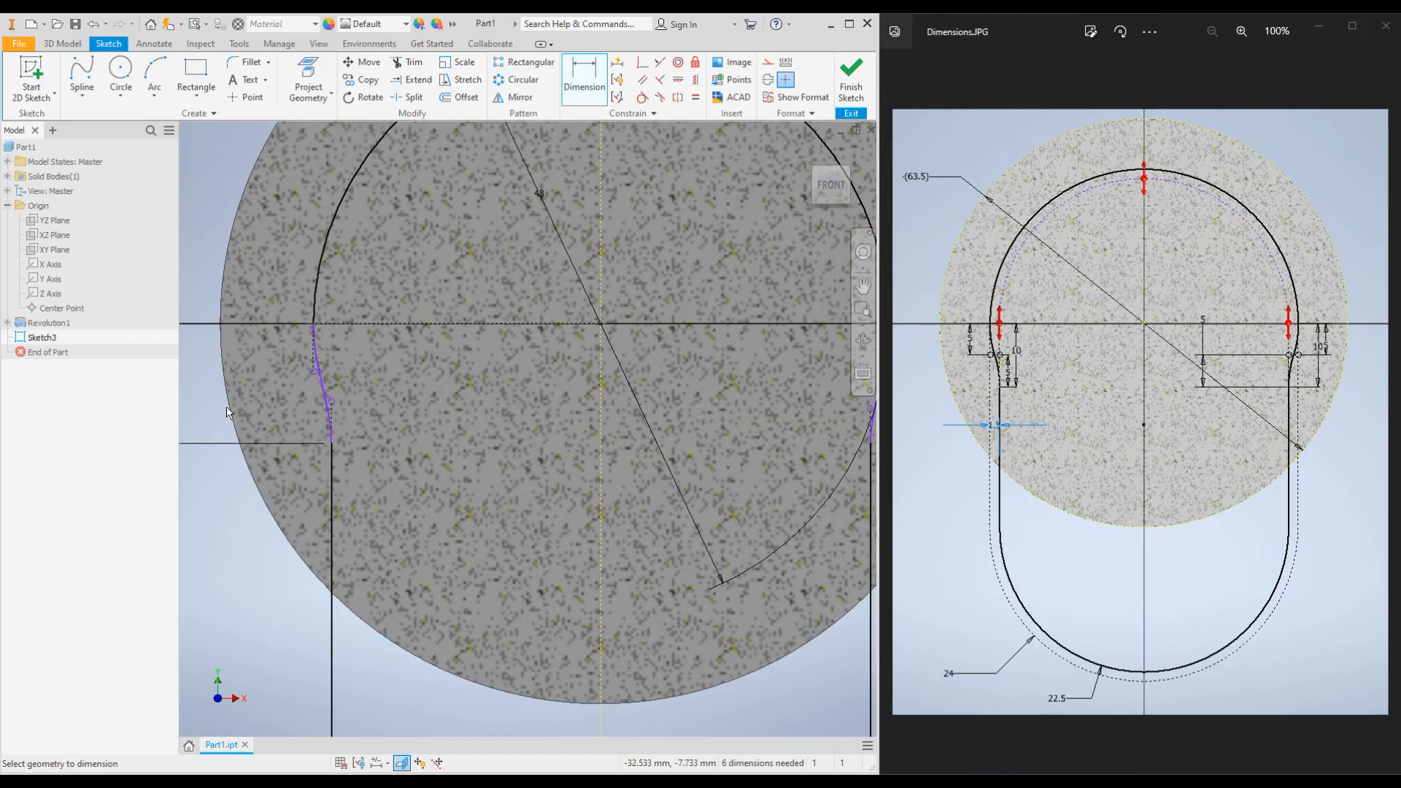
{"action": "left_click", "coordinate": [313, 372]}
{"action": "left_click", "coordinate": [655, 343]}
{"action": "type", "text": "5"}
{"action": "key", "text": "Return"}
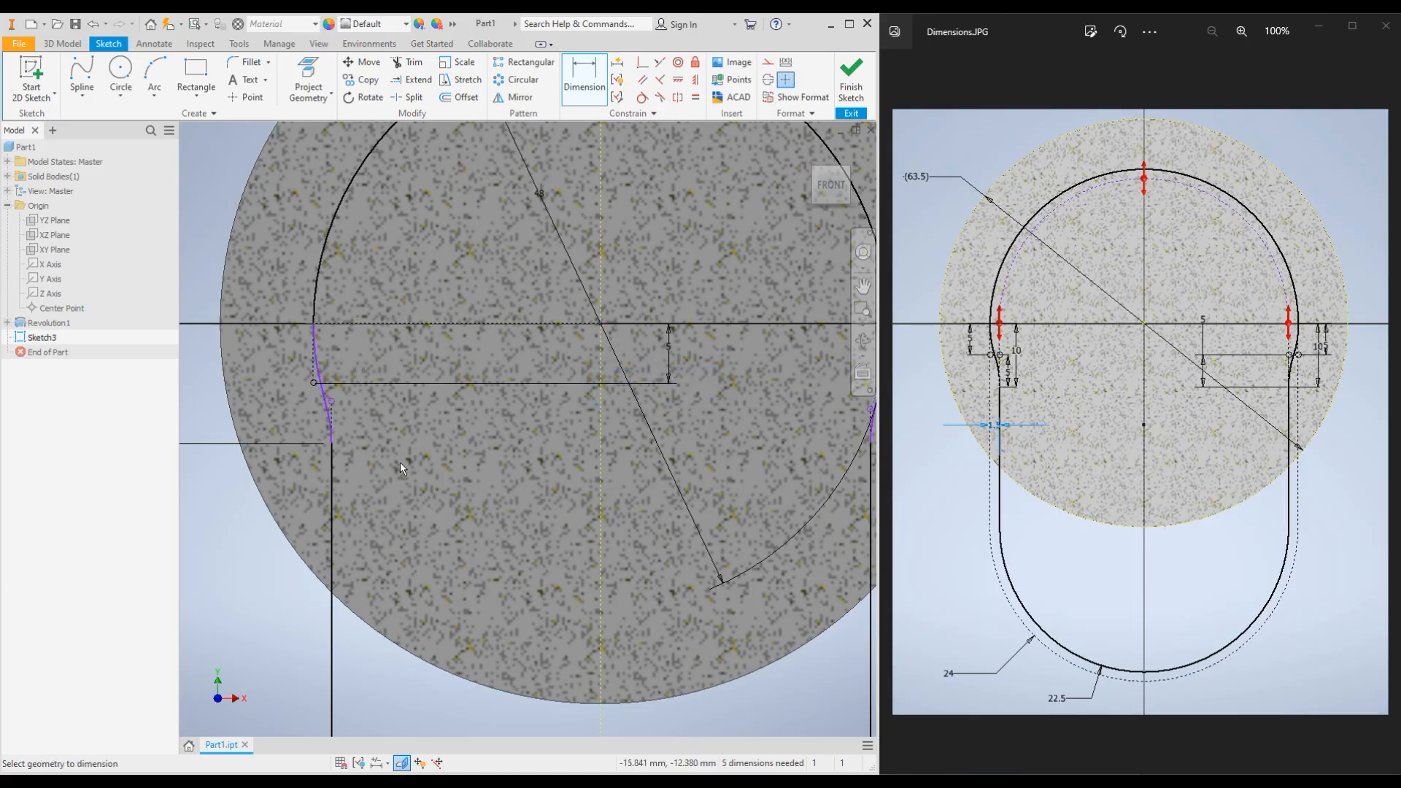
Dimension the left spline's lower control point 5 mm above the left vertical line's upper end
{"action": "left_click", "coordinate": [330, 401]}
{"action": "left_click", "coordinate": [331, 442]}
{"action": "left_click", "coordinate": [438, 413]}
{"action": "type", "text": "5"}
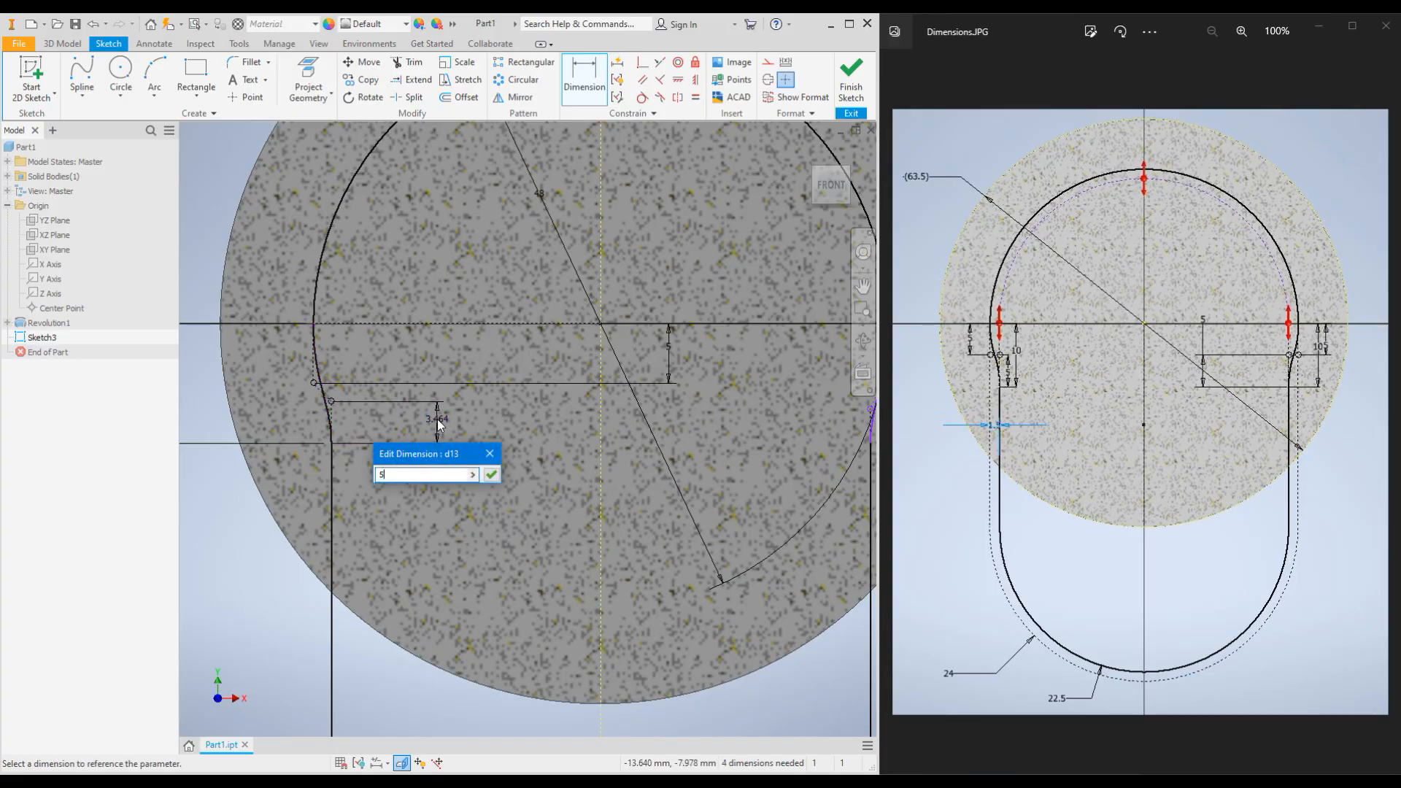
{"action": "key", "text": "Return"}
Dimension the right spline's upper control point 5 mm below the horizontal axis
{"action": "scroll", "coordinate": [413, 427], "scroll_direction": "down", "scroll_amount": 5}
{"action": "scroll", "coordinate": [366, 378], "scroll_direction": "up", "scroll_amount": 3}
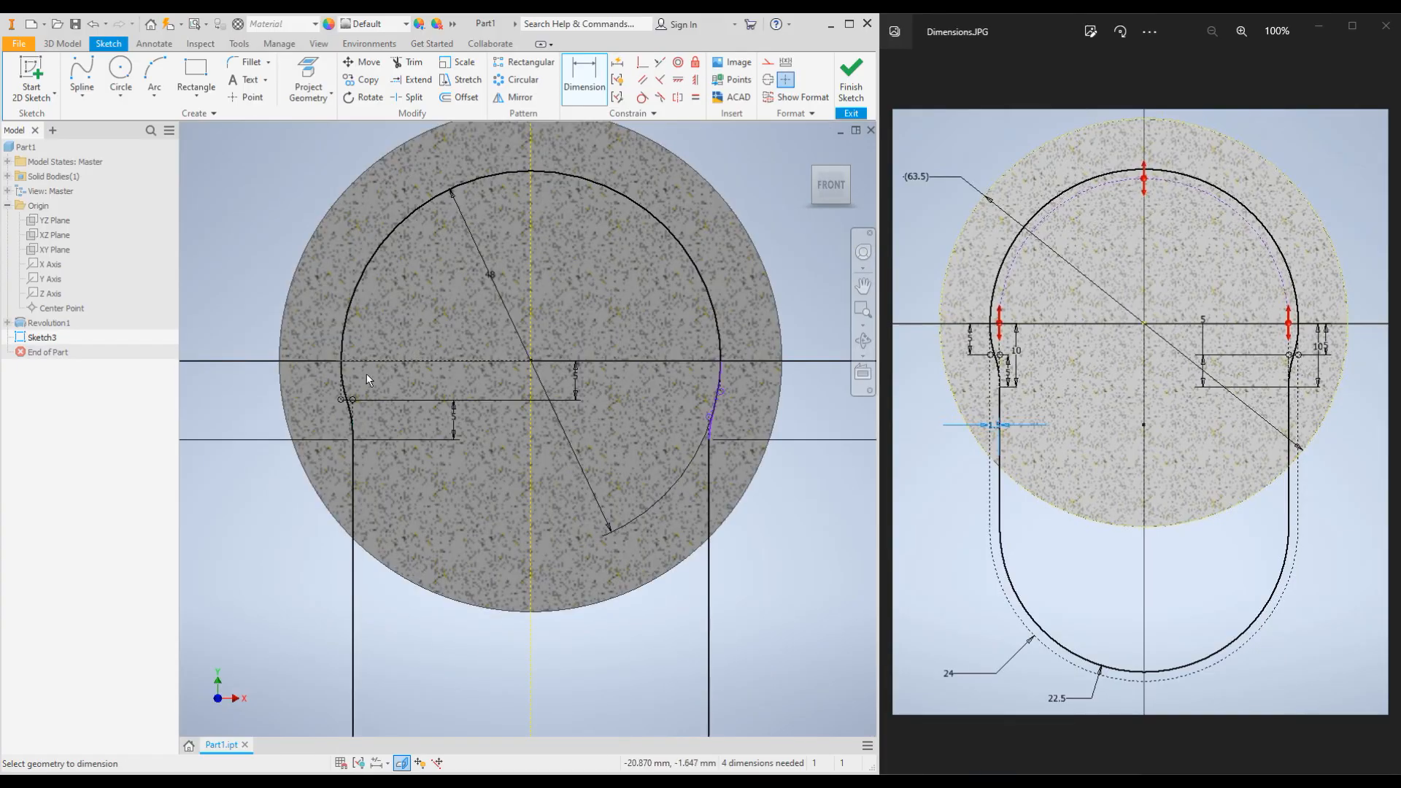
{"action": "scroll", "coordinate": [758, 400], "scroll_direction": "up", "scroll_amount": 3}
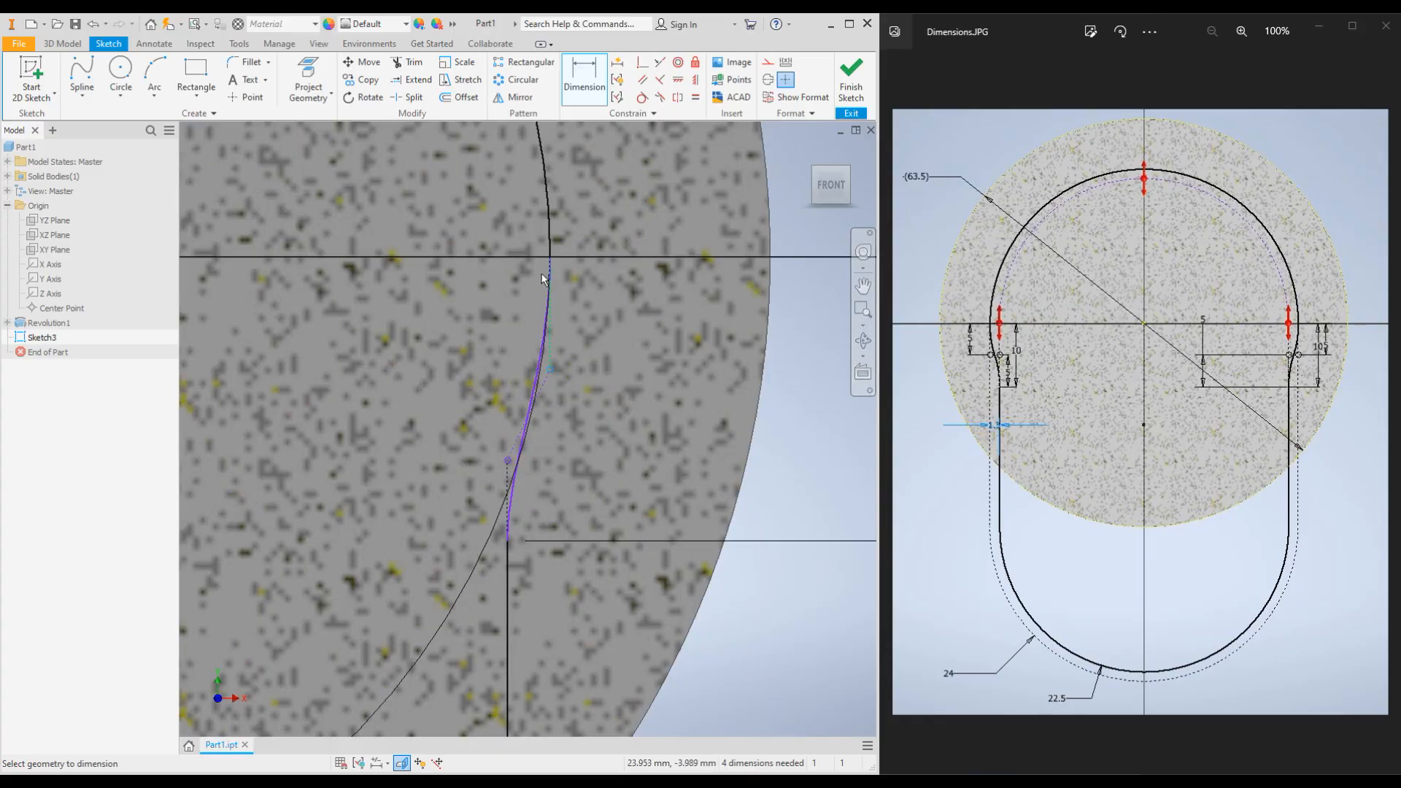
{"action": "left_click", "coordinate": [654, 326]}
{"action": "type", "text": "5"}
{"action": "key", "text": "Return"}
Dimension the right spline's lower control point 5 mm above the right vertical line's upper end and finish the sketch
{"action": "left_click", "coordinate": [506, 474]}
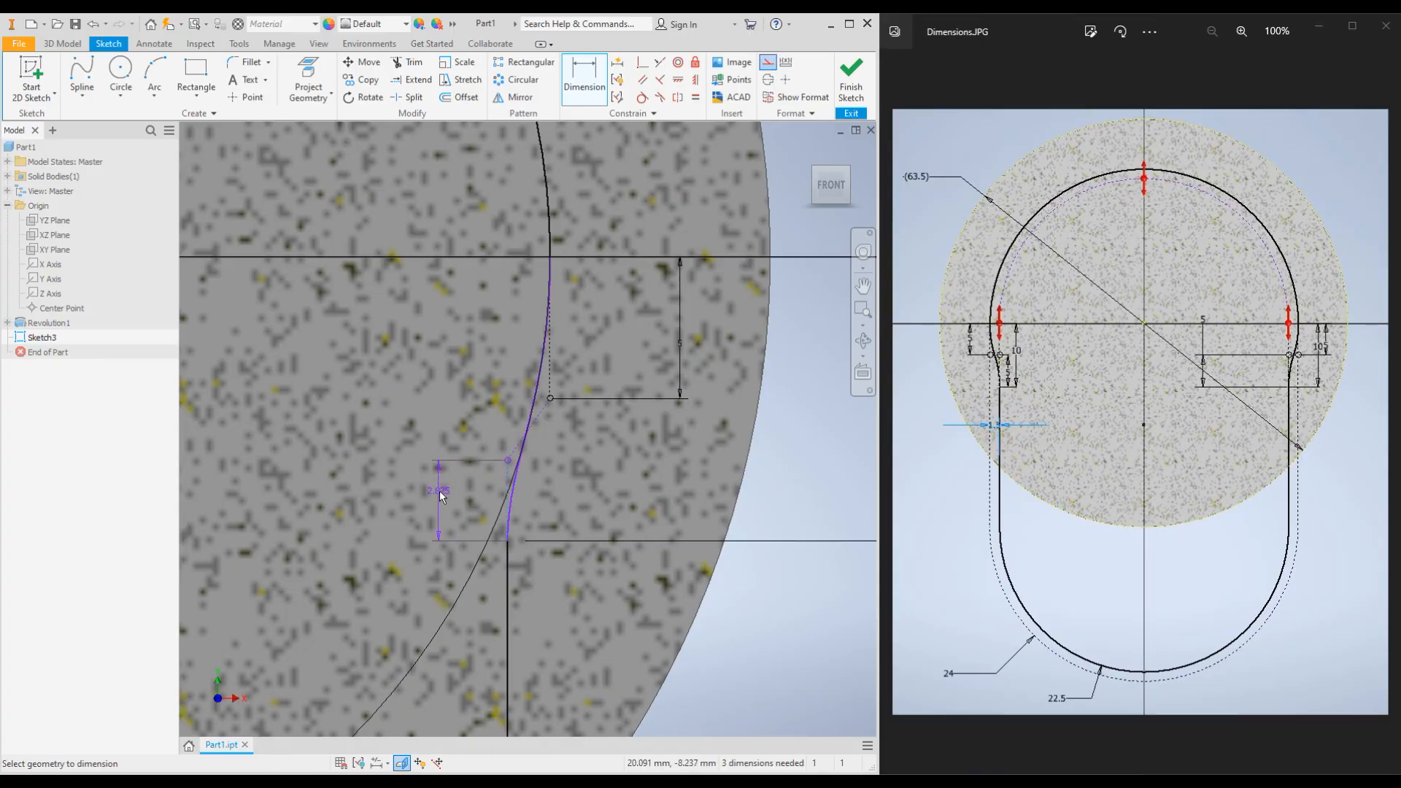
{"action": "left_click", "coordinate": [440, 496]}
{"action": "type", "text": "5"}
{"action": "key", "text": "Return"}
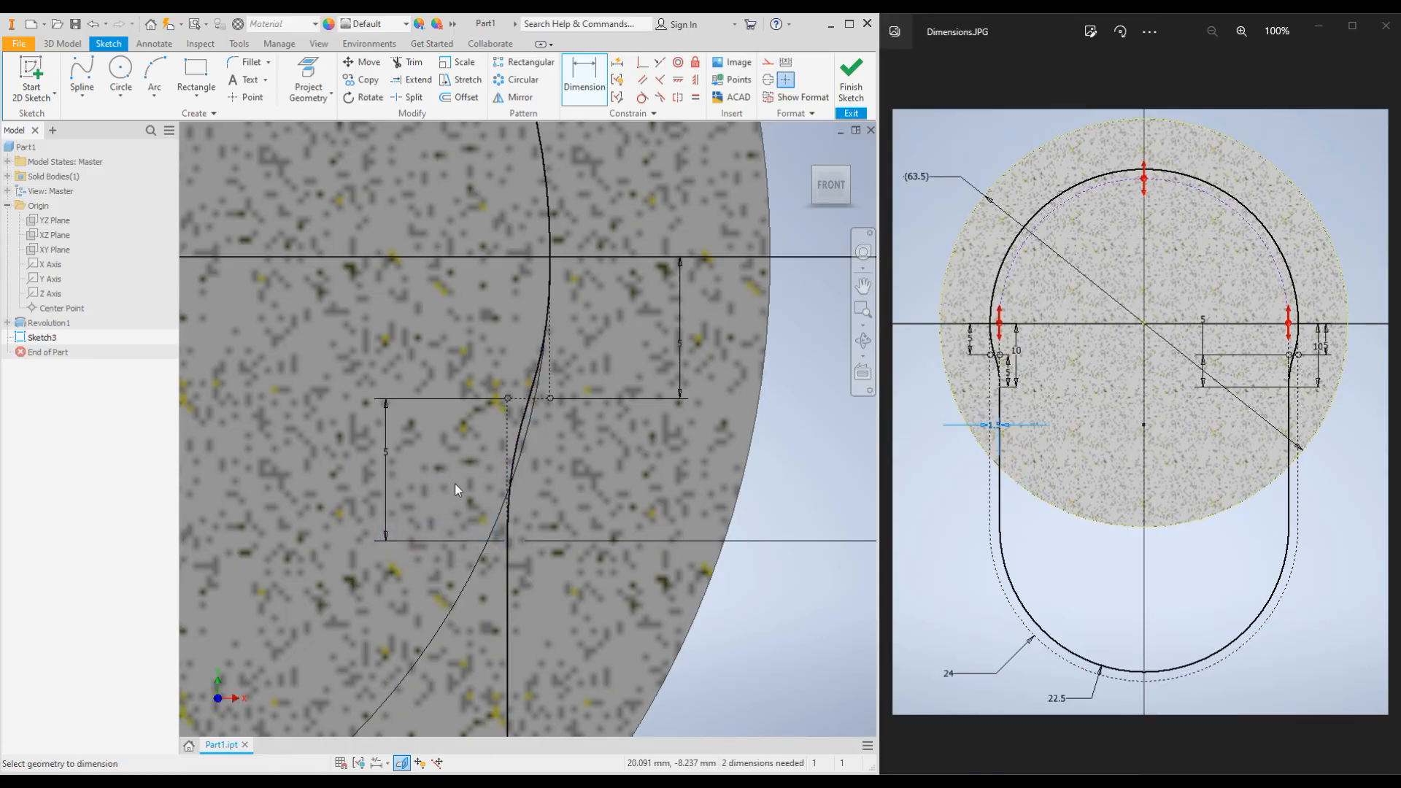
{"action": "scroll", "coordinate": [755, 390], "scroll_direction": "down", "scroll_amount": 6}
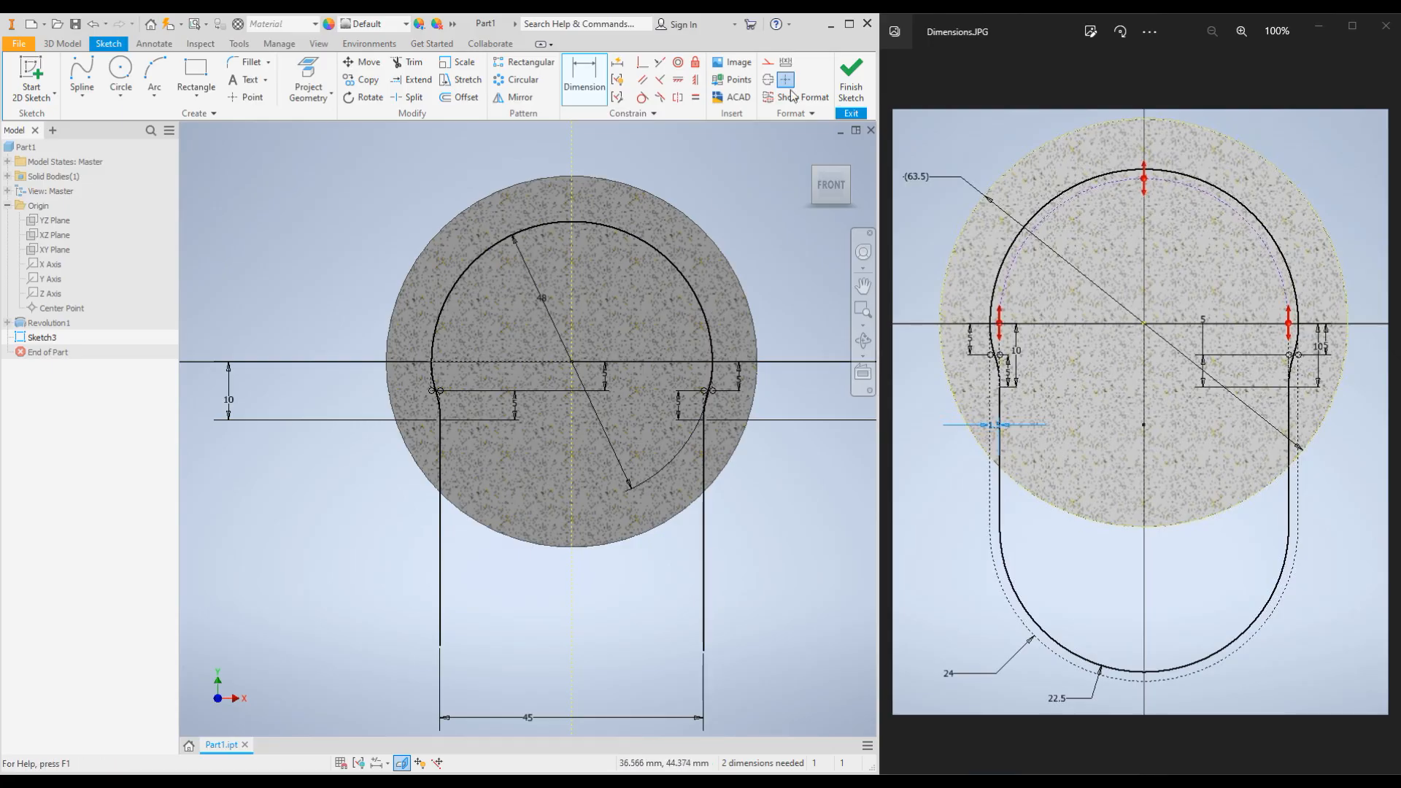
{"action": "left_click", "coordinate": [852, 82]}
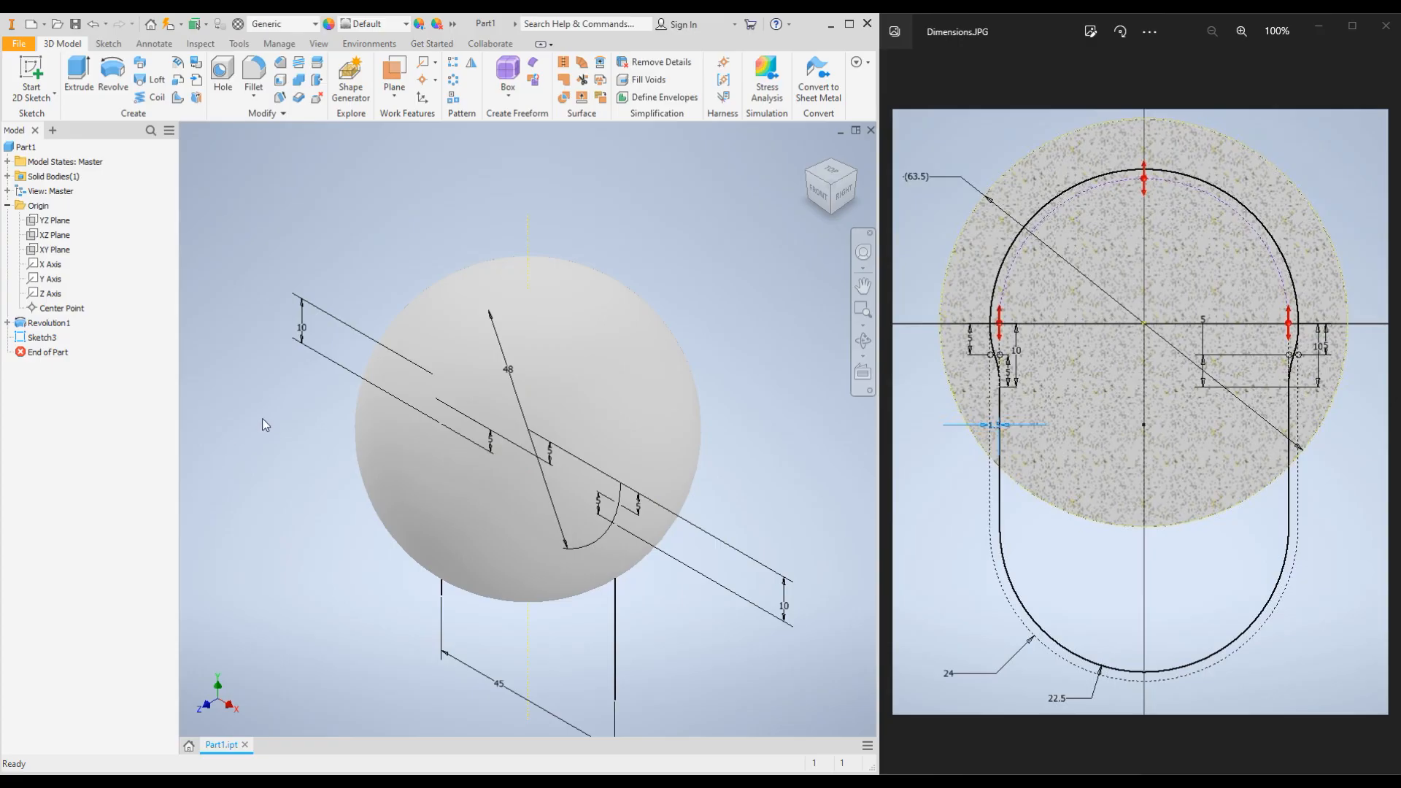
{"action": "right_click", "coordinate": [38, 338]}
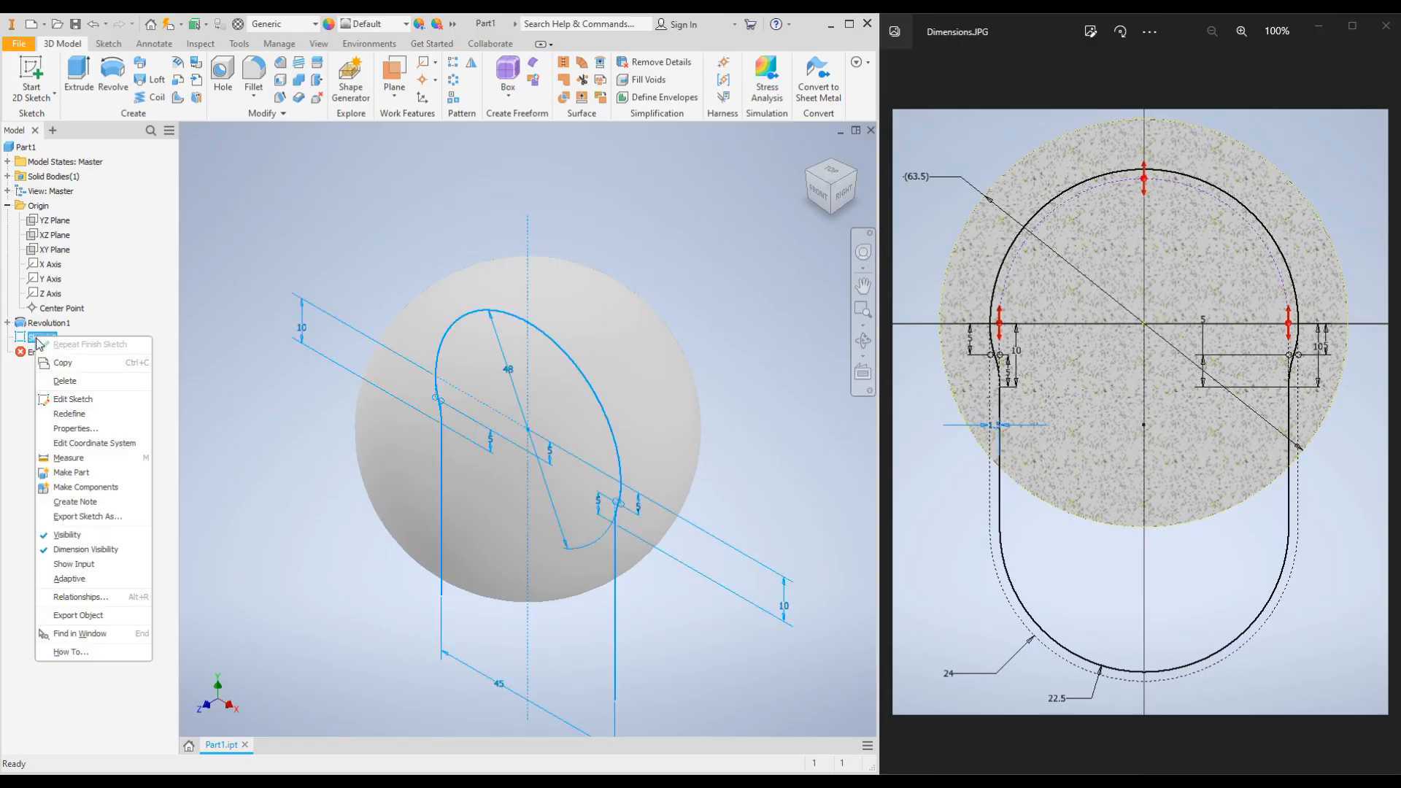
{"action": "left_click", "coordinate": [269, 233]}
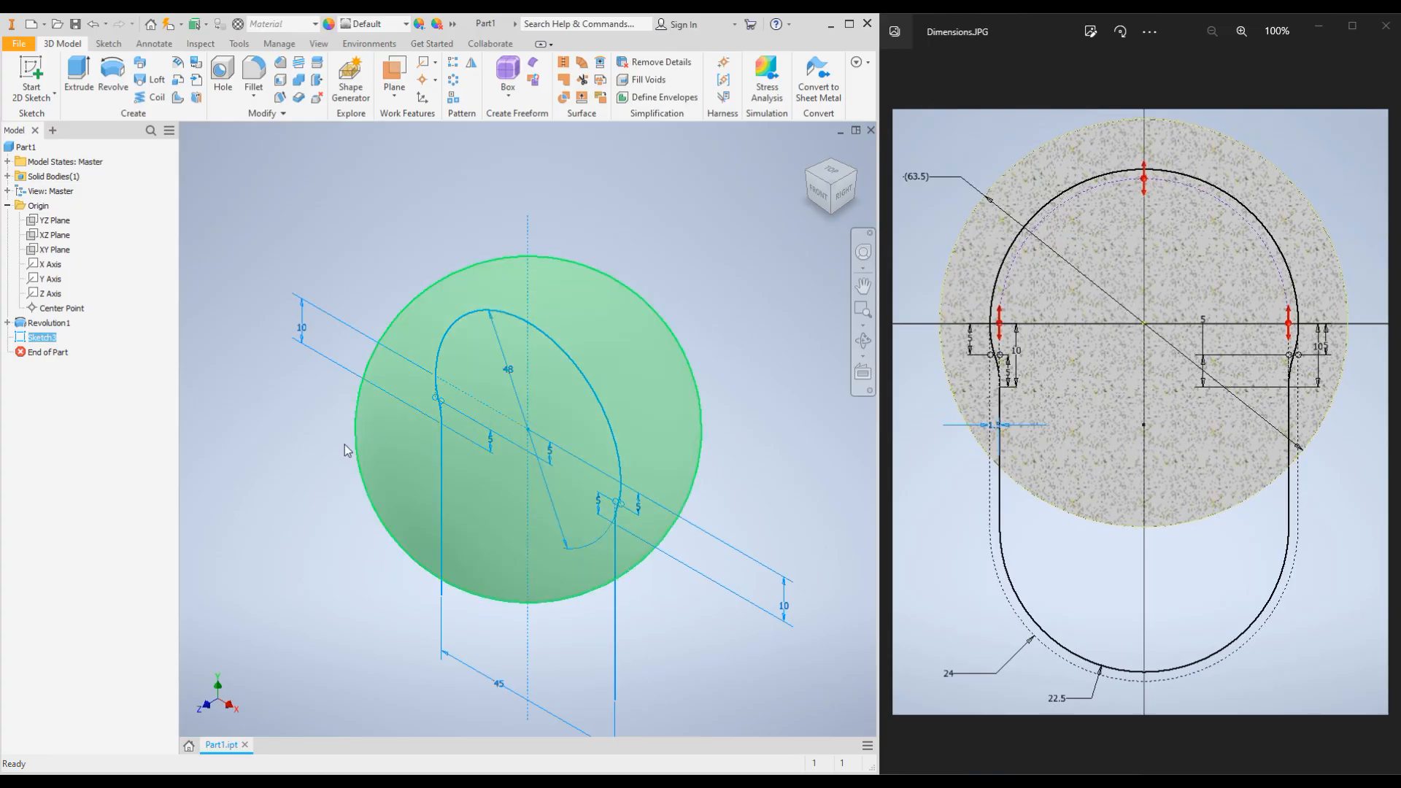
{"action": "left_click", "coordinate": [289, 451]}
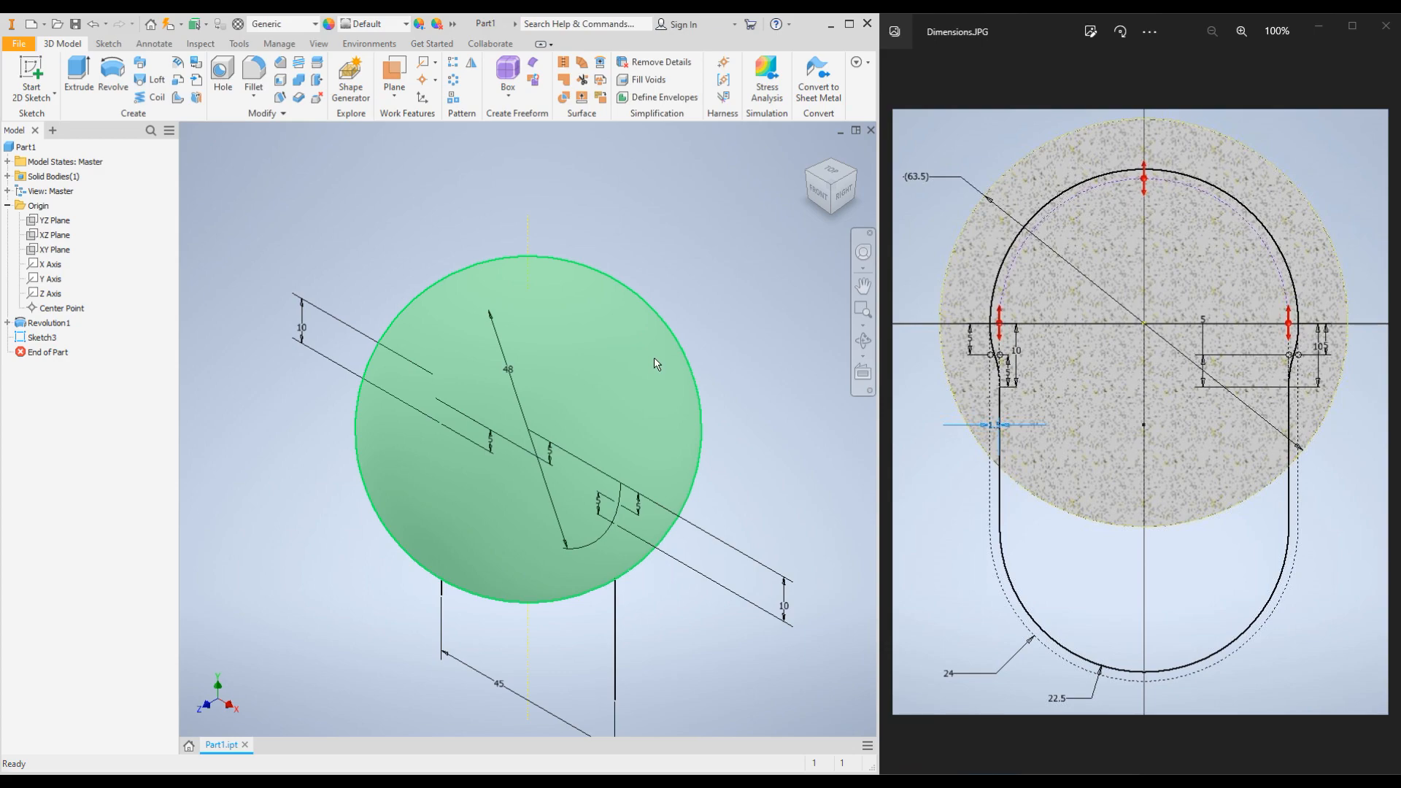
Start a 3D sketch and select the sphere's face as the target for a Project to Surface operation
{"action": "left_click", "coordinate": [54, 98]}
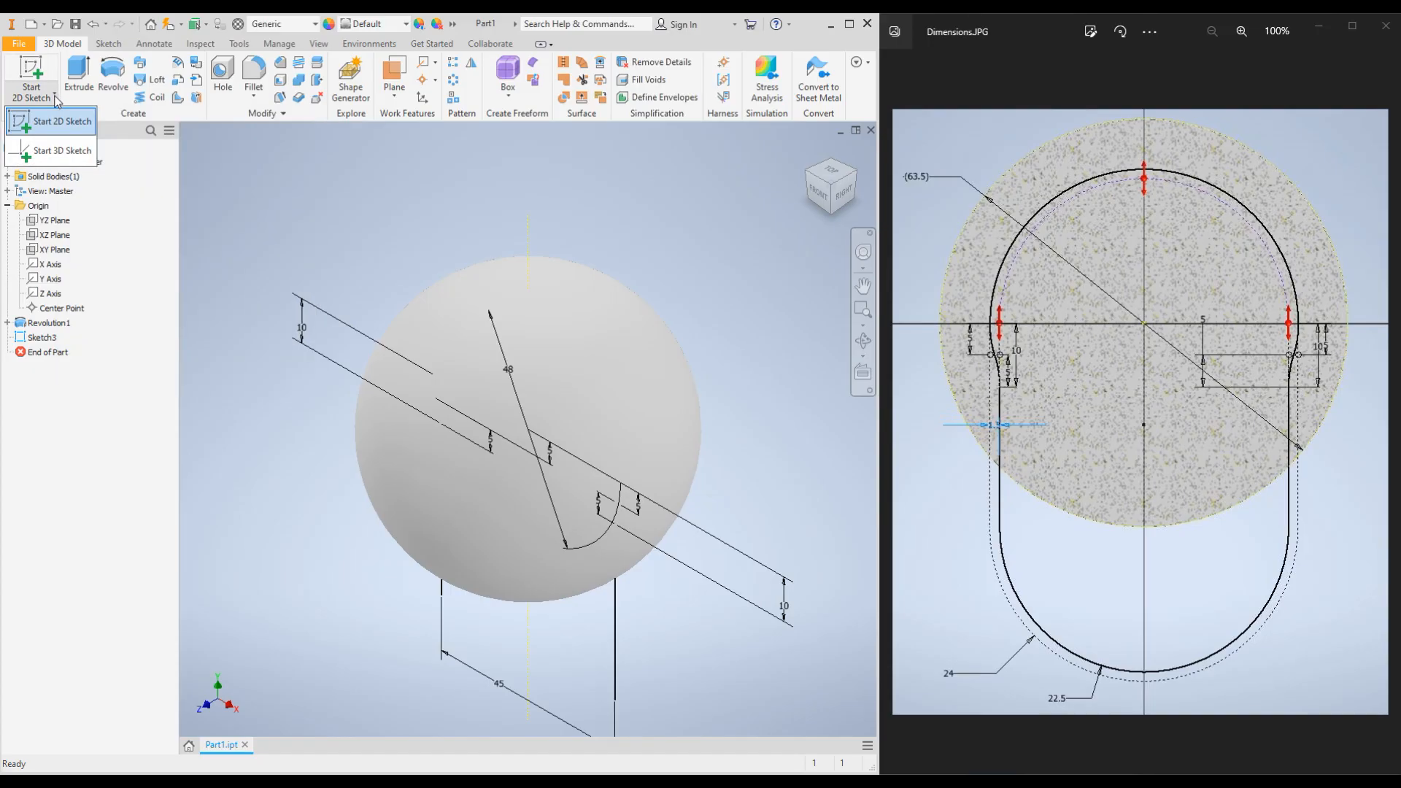
{"action": "left_click", "coordinate": [46, 153]}
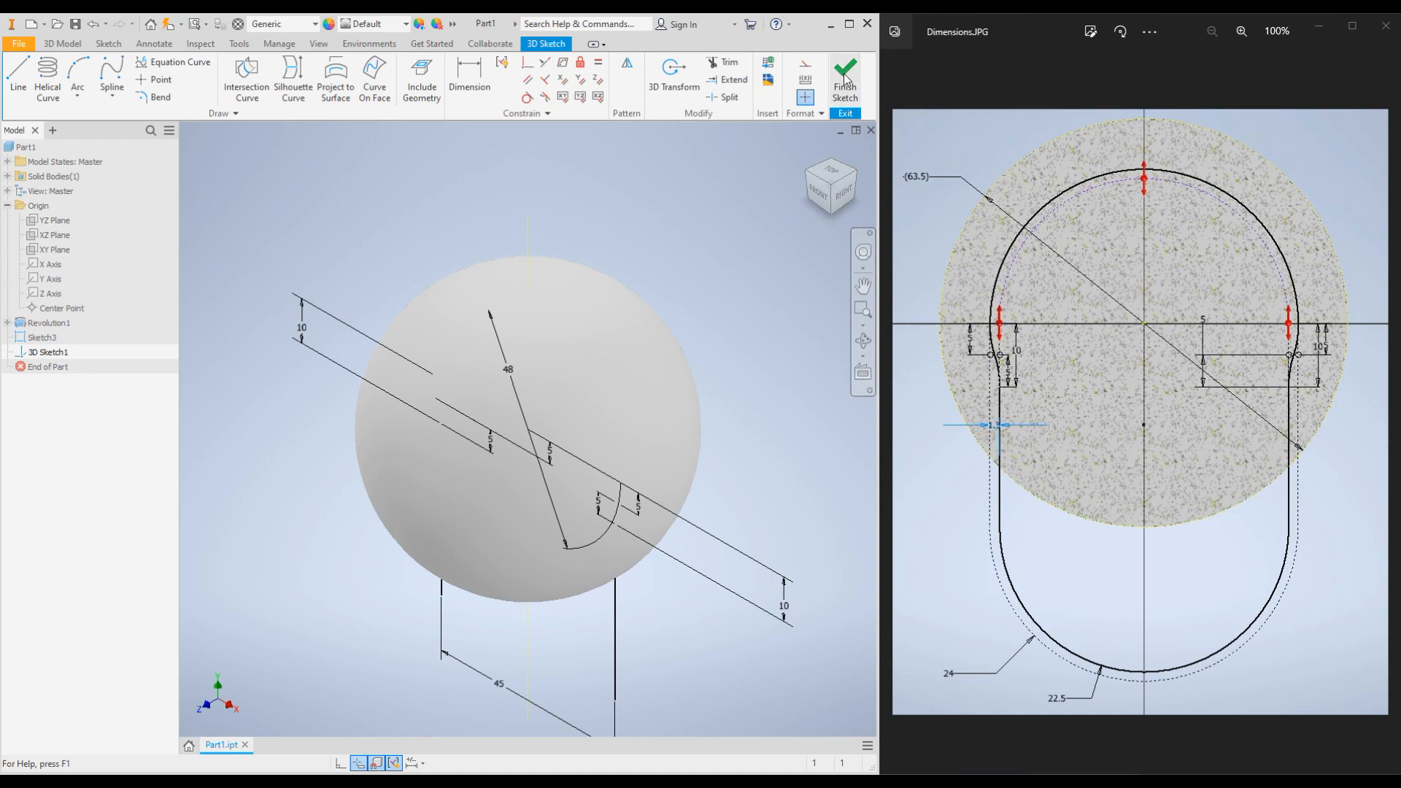
{"action": "left_click", "coordinate": [334, 76]}
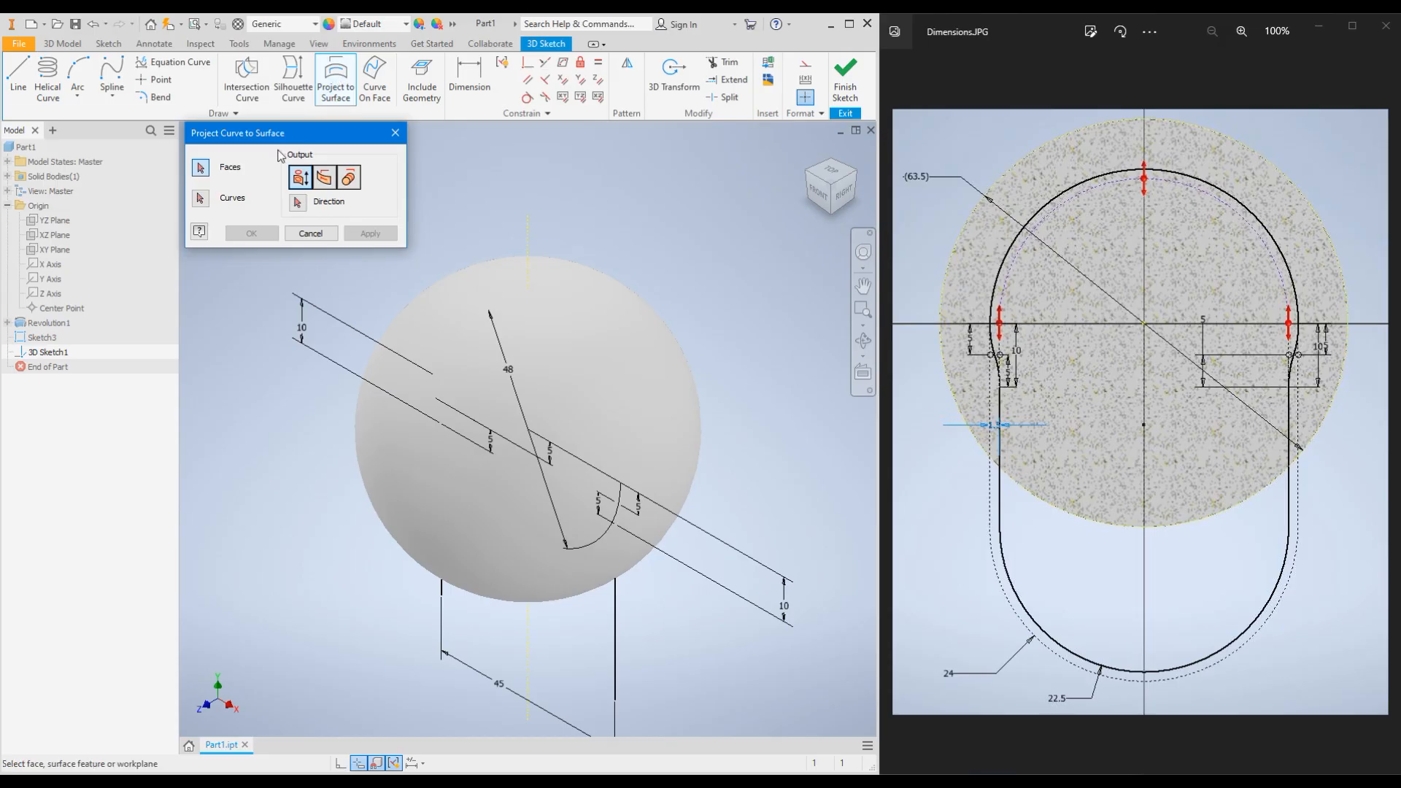
{"action": "left_click_drag", "start_coordinate": [279, 133], "coordinate": [159, 163]}
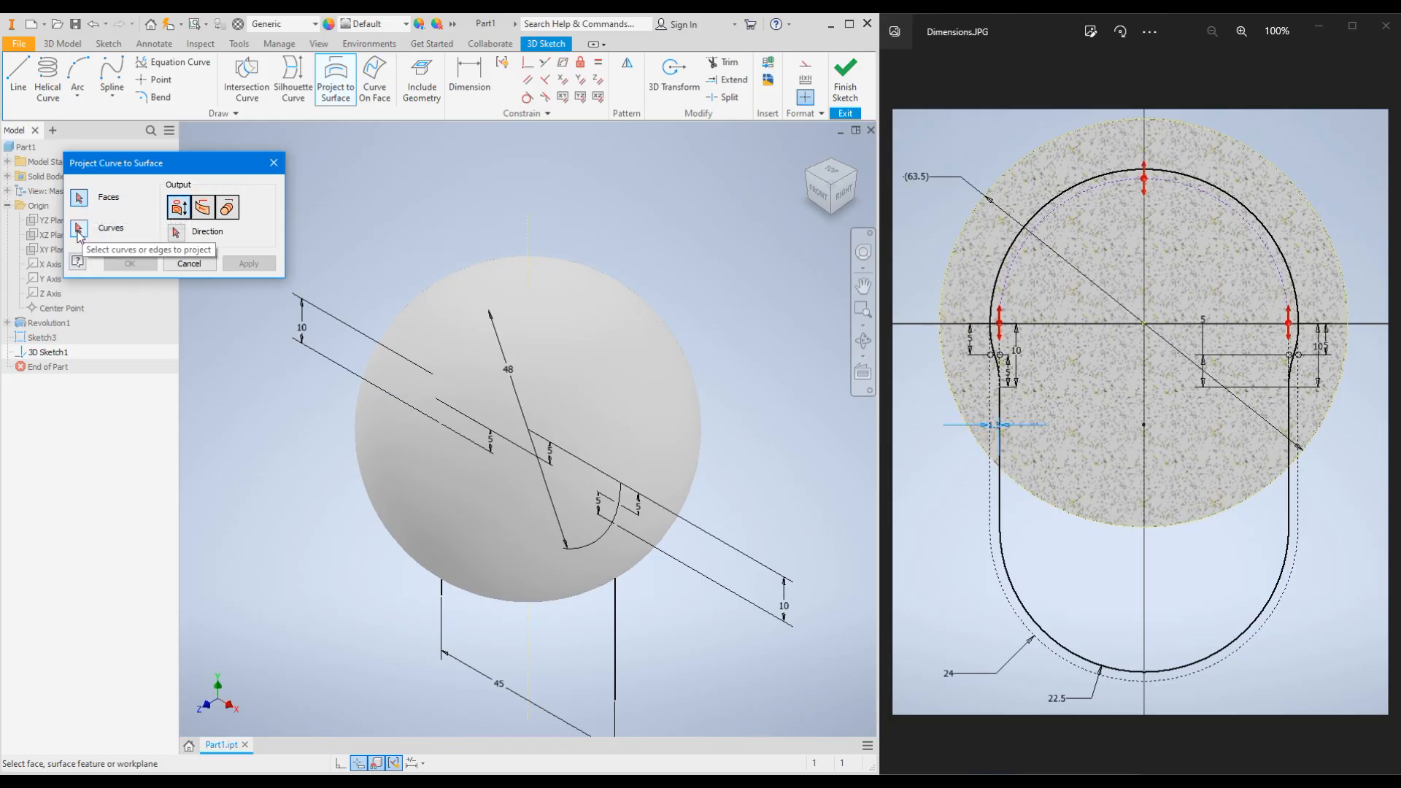
{"action": "left_click", "coordinate": [178, 210]}
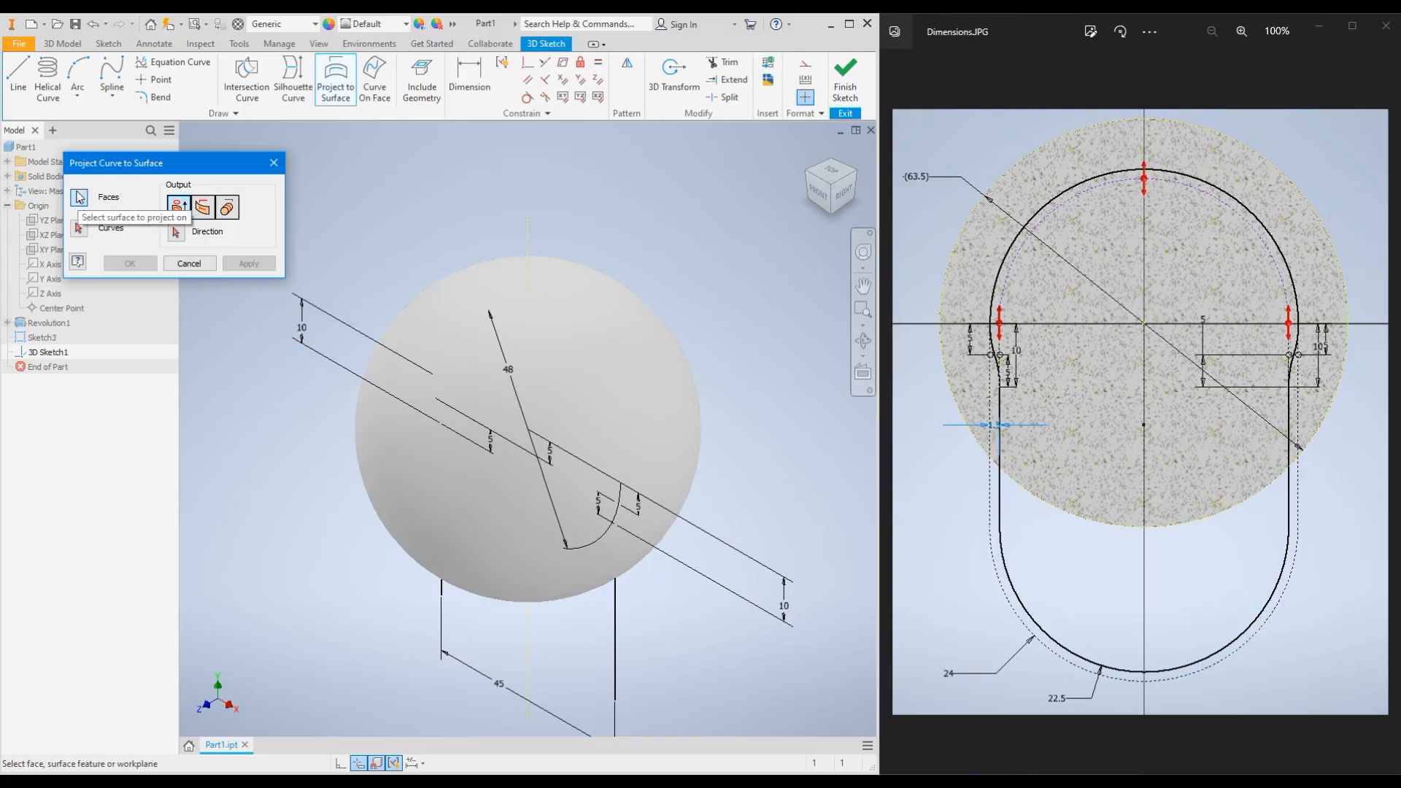
{"action": "left_click", "coordinate": [79, 198]}
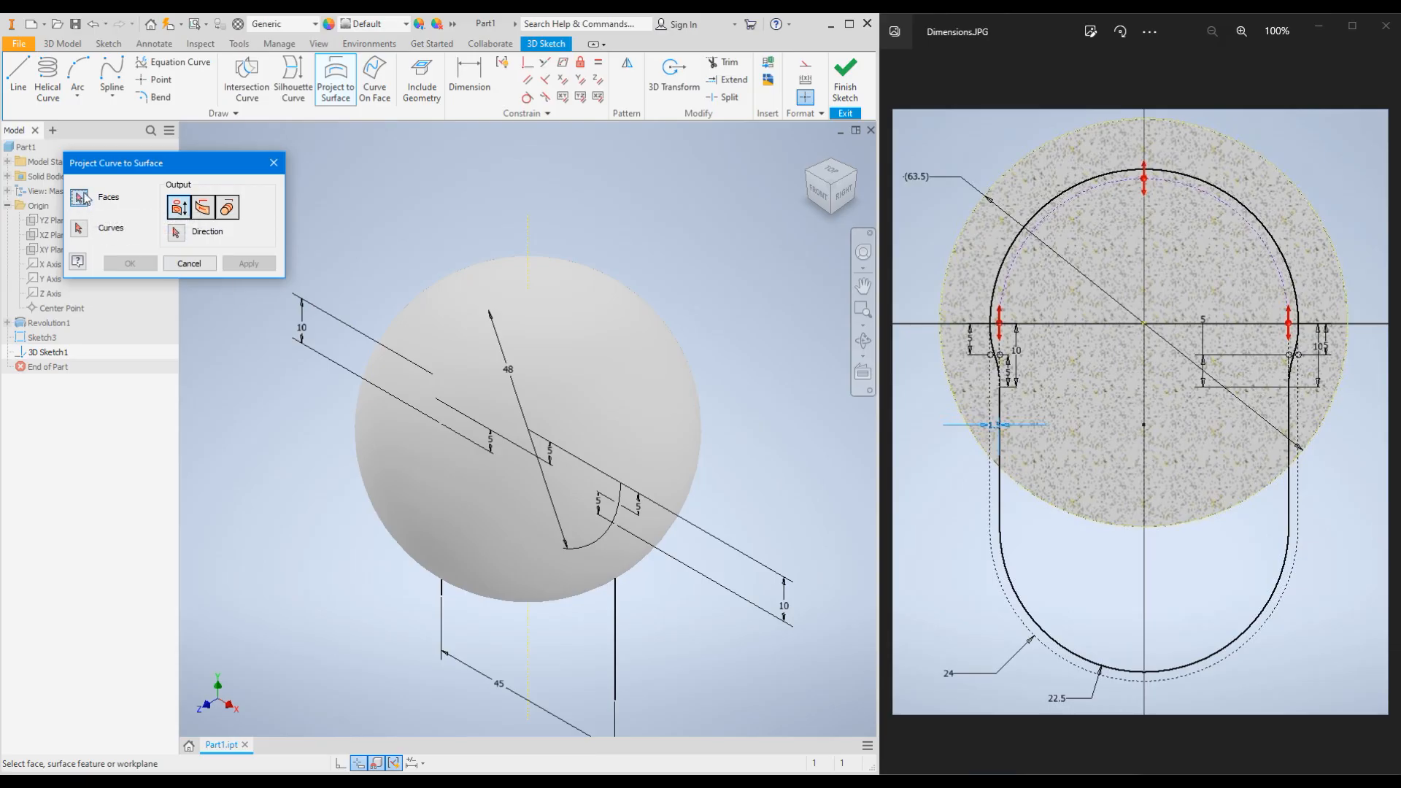
{"action": "left_click", "coordinate": [453, 348]}
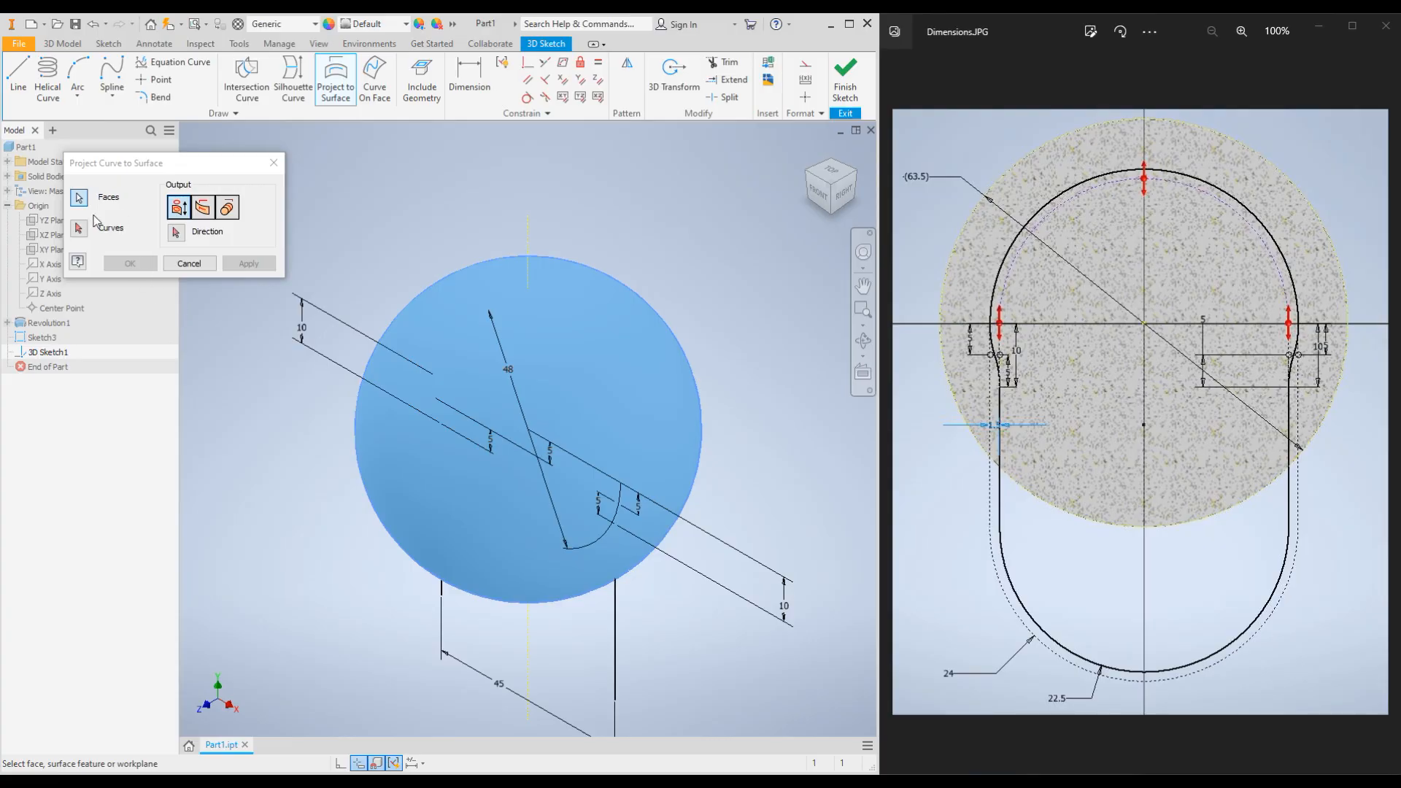
Project the seam sketch's large arc, both splines and both vertical lines onto the sphere's face
{"action": "left_click", "coordinate": [79, 228]}
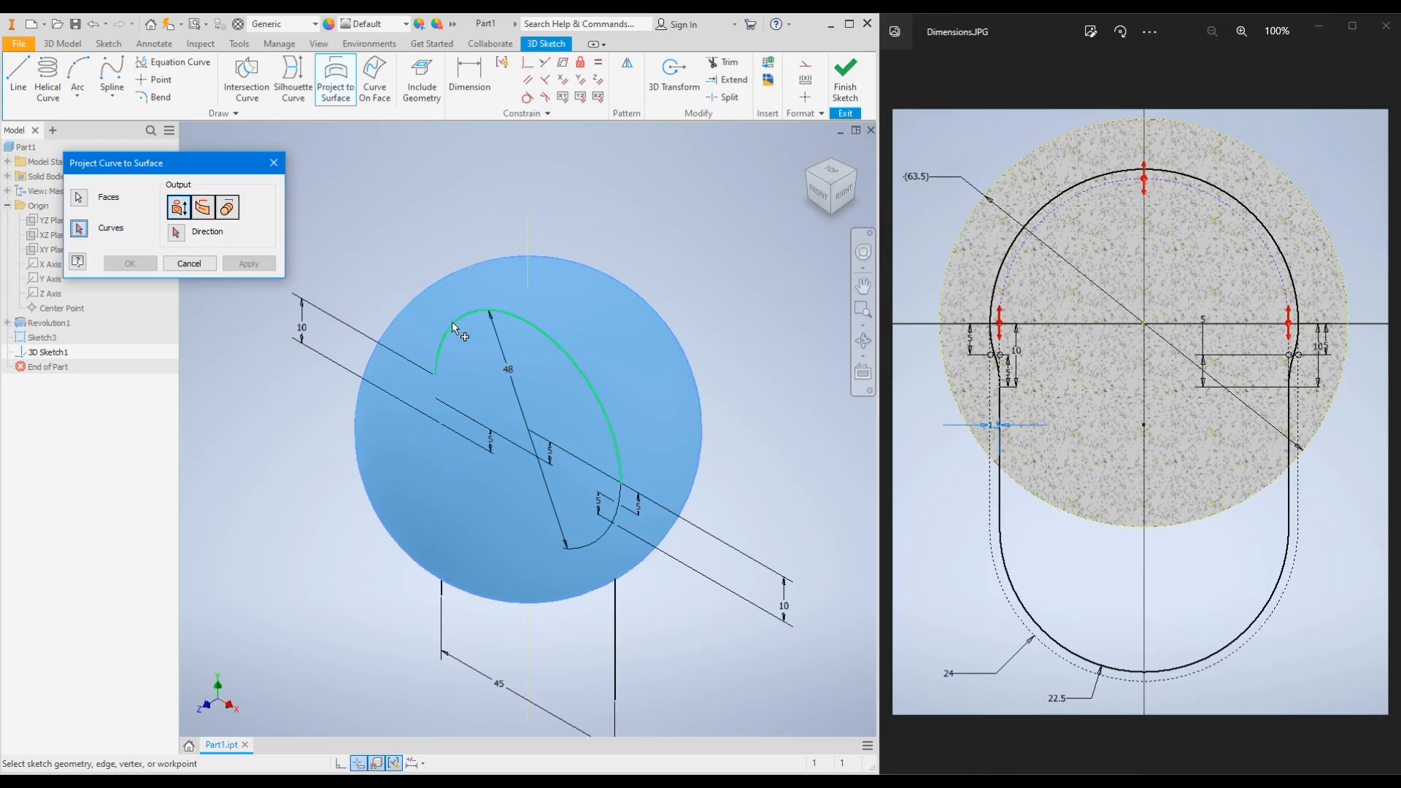
{"action": "left_click", "coordinate": [452, 323]}
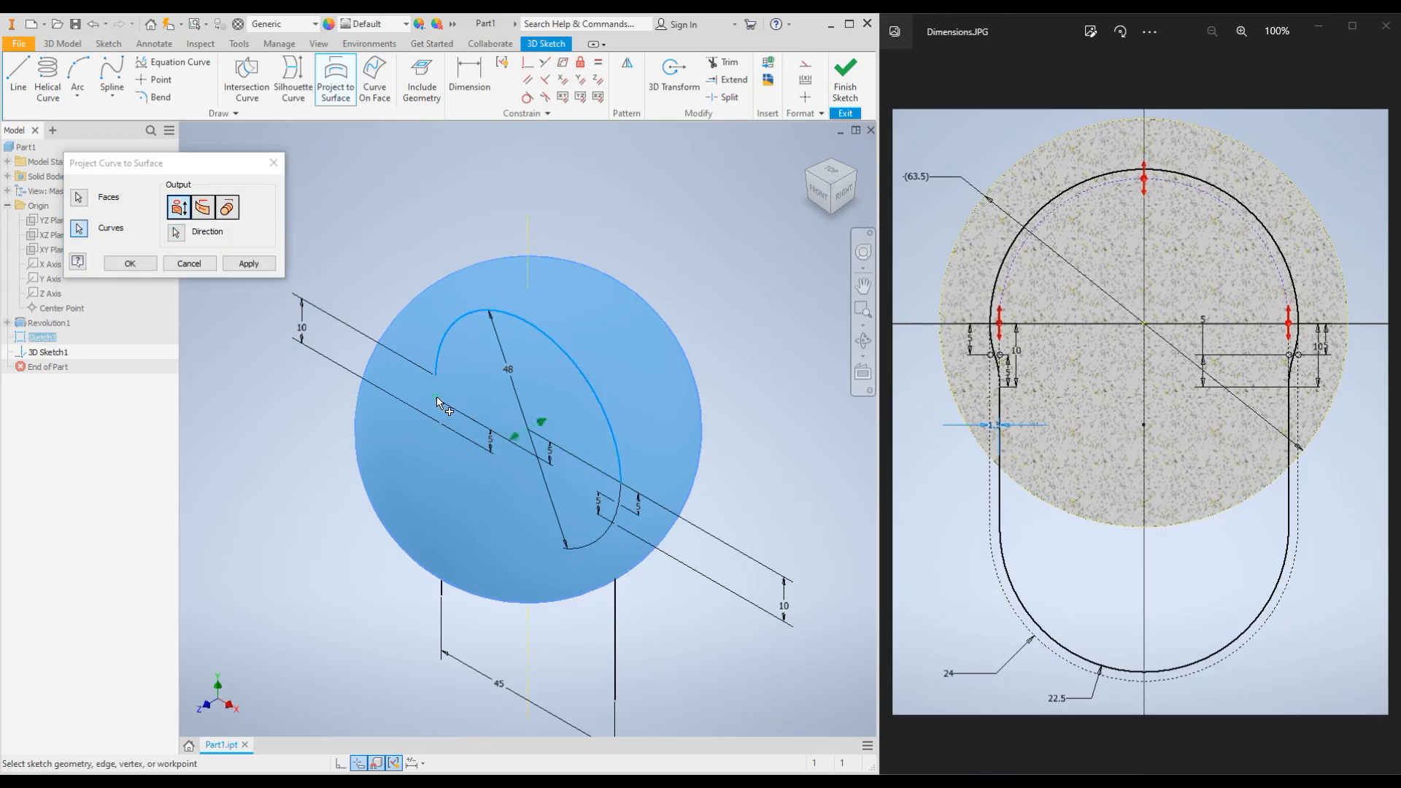
{"action": "scroll", "coordinate": [436, 387], "scroll_direction": "down", "scroll_amount": 3}
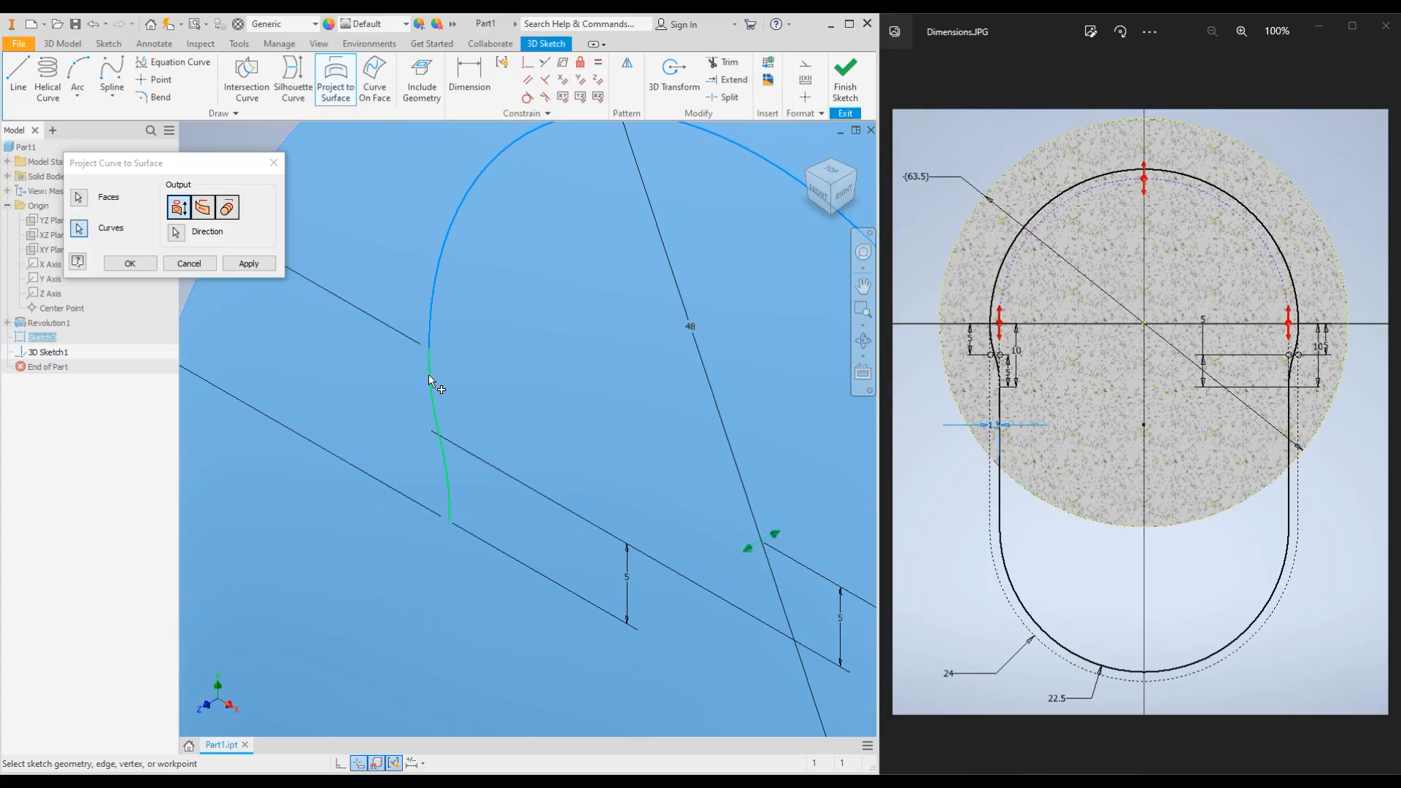
{"action": "scroll", "coordinate": [427, 374], "scroll_direction": "up", "scroll_amount": 3}
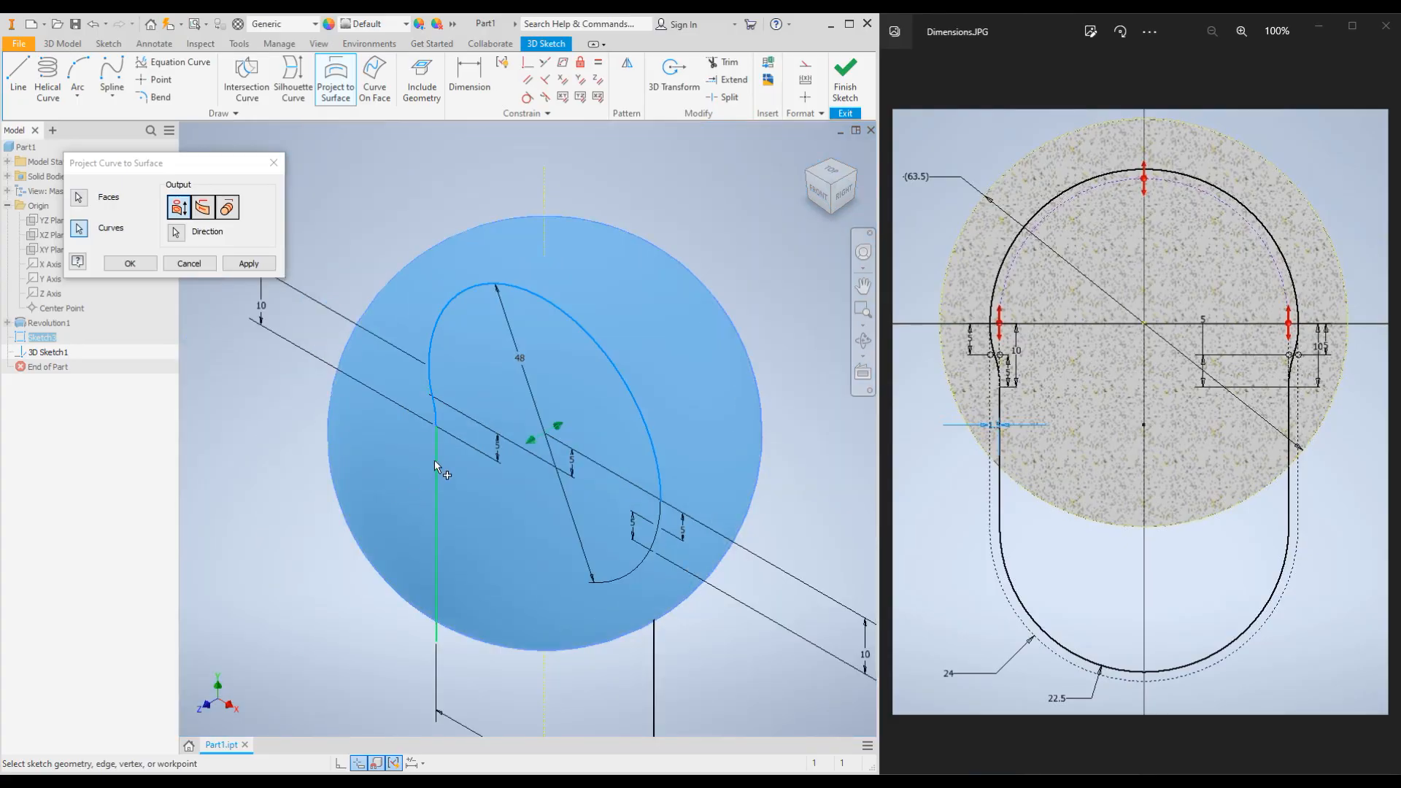
{"action": "scroll", "coordinate": [672, 553], "scroll_direction": "down", "scroll_amount": 3}
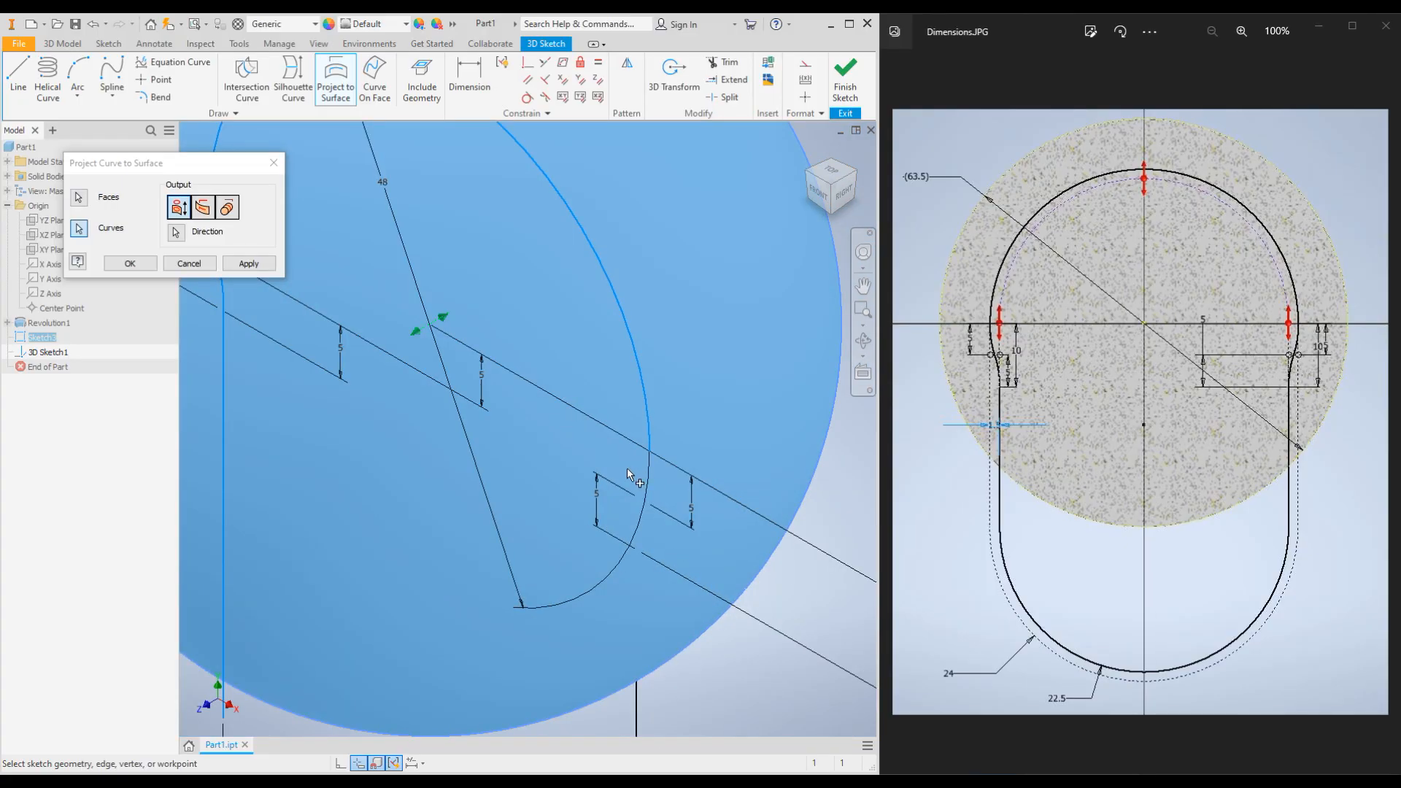
{"action": "left_click", "coordinate": [643, 495]}
{"action": "scroll", "coordinate": [581, 462], "scroll_direction": "up", "scroll_amount": 5}
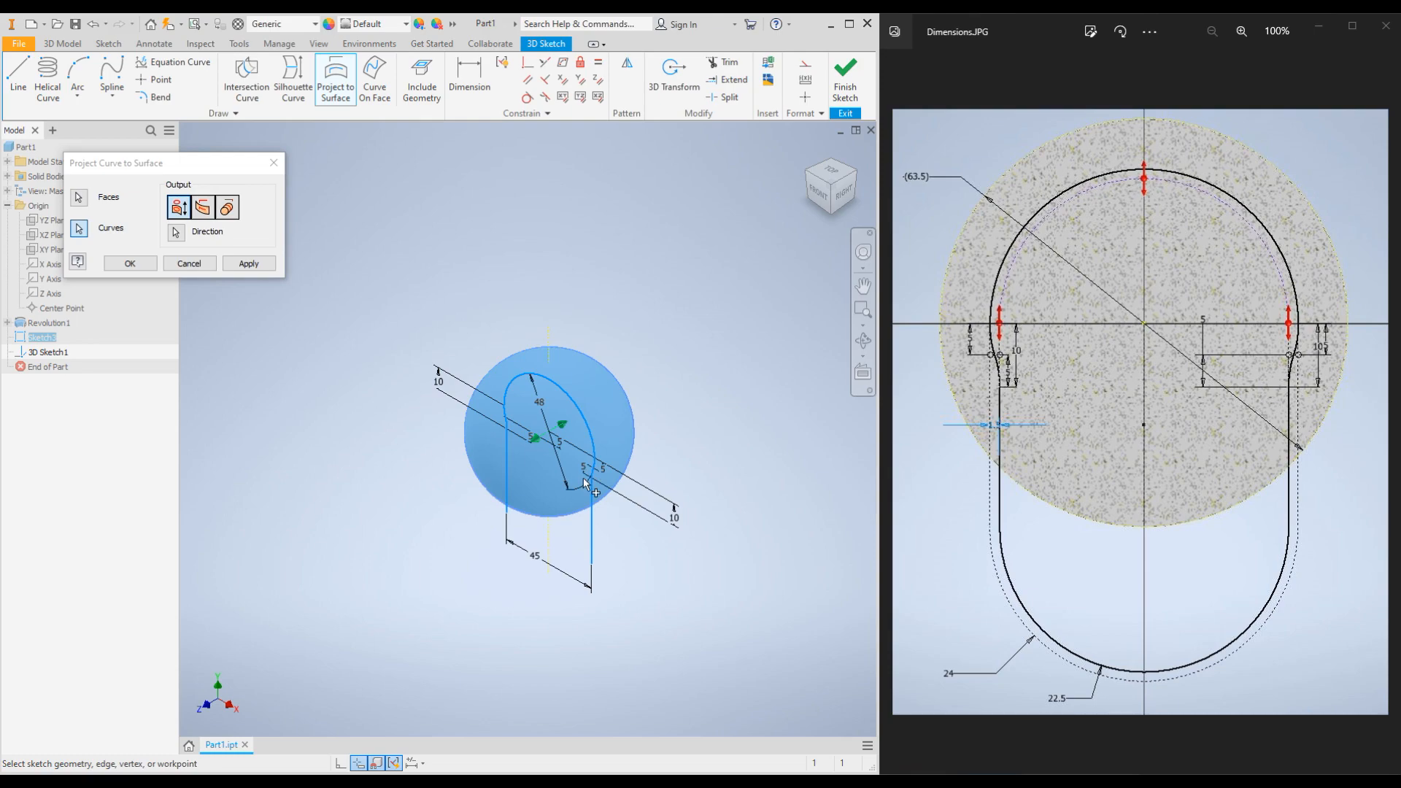
{"action": "left_click", "coordinate": [248, 264]}
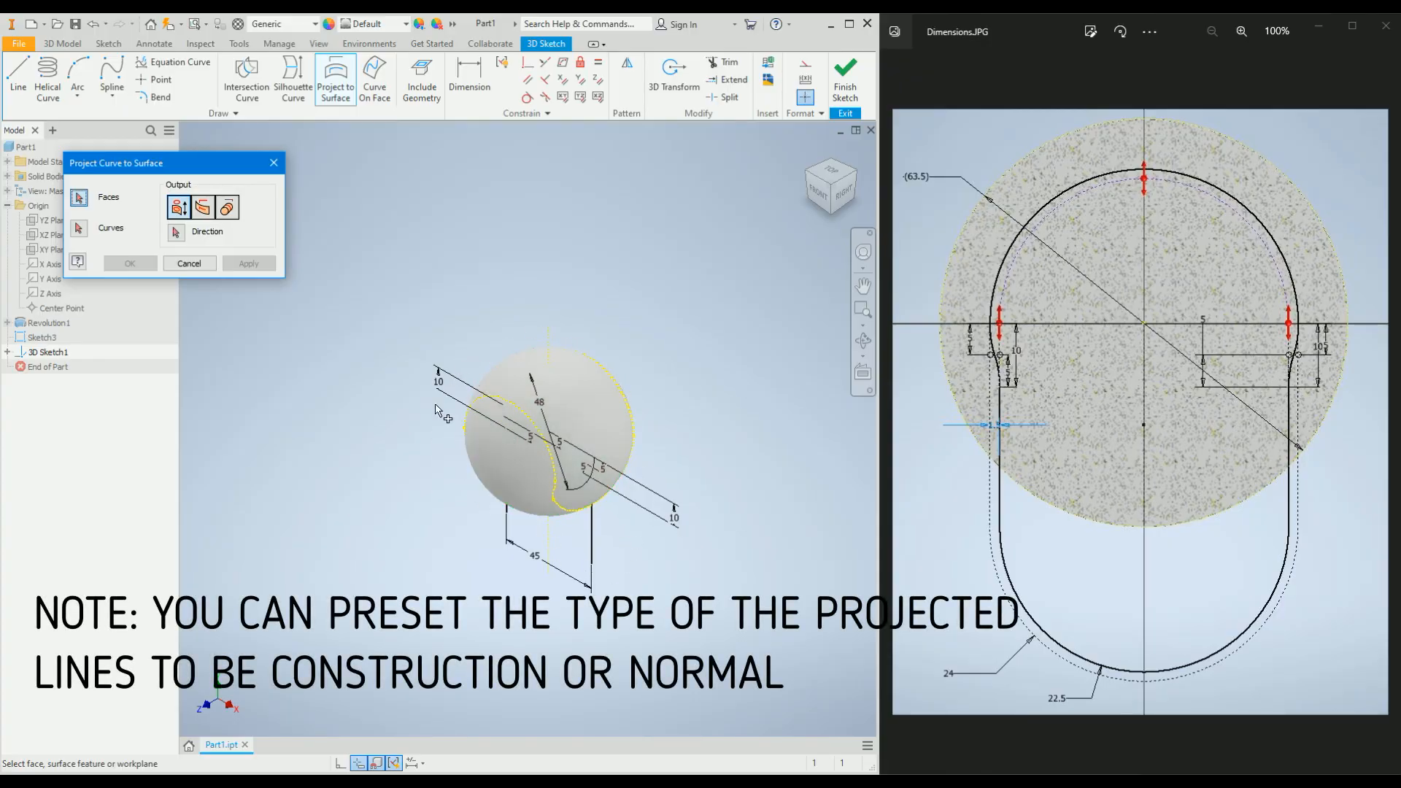
{"action": "left_click", "coordinate": [182, 264]}
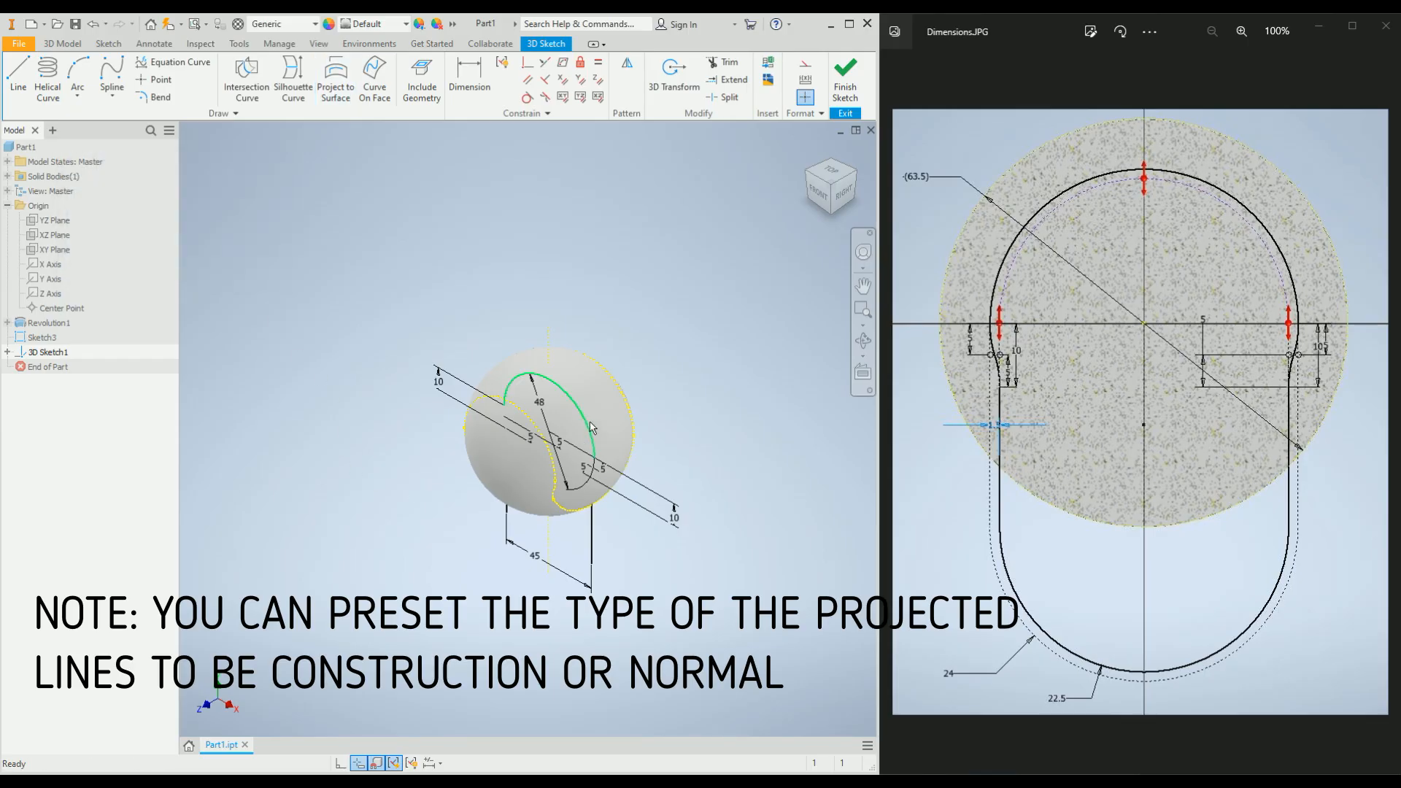
Convert all the projected seam curves on the sphere from construction to normal lines
{"action": "scroll", "coordinate": [614, 343], "scroll_direction": "up", "scroll_amount": 5}
{"action": "scroll", "coordinate": [649, 268], "scroll_direction": "down", "scroll_amount": 3}
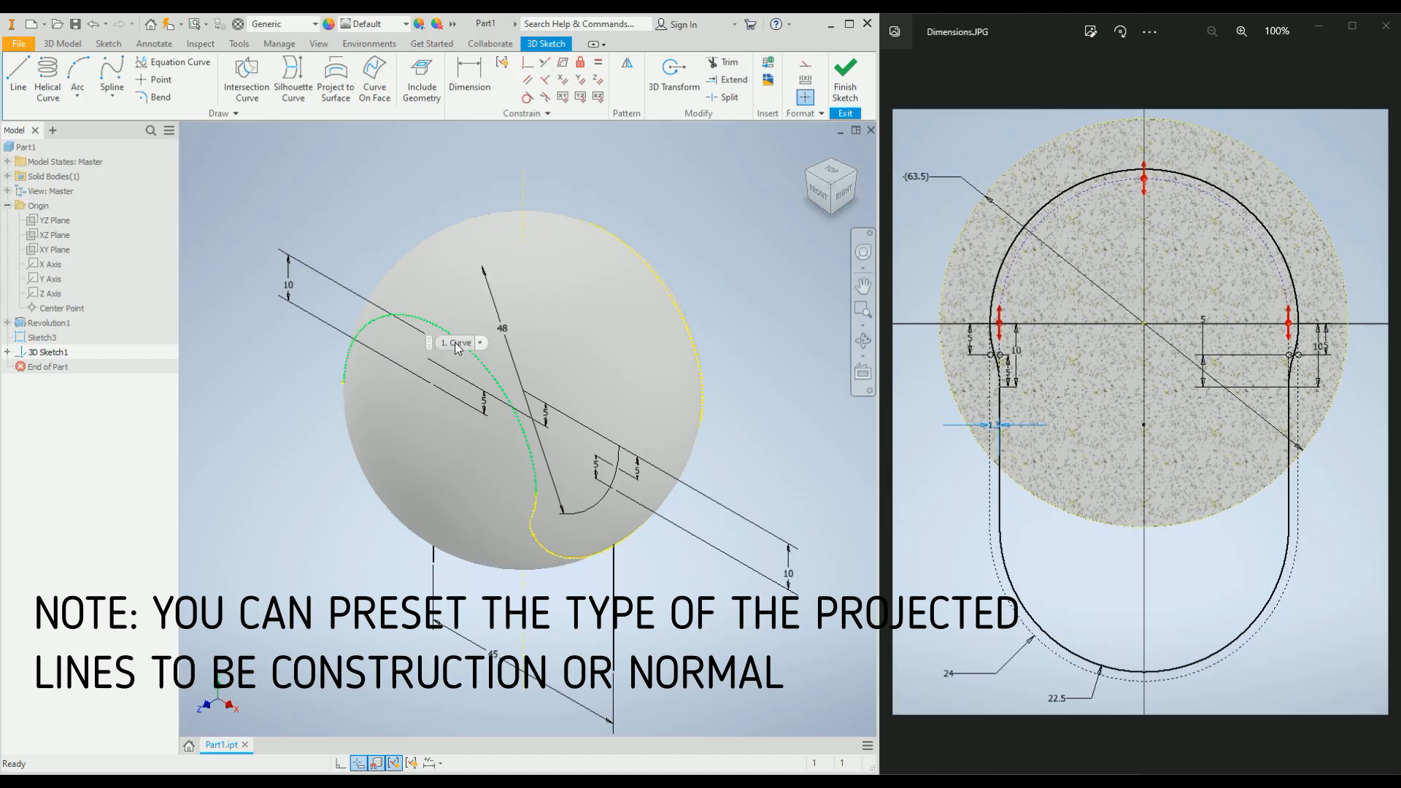
{"action": "left_click", "coordinate": [238, 43]}
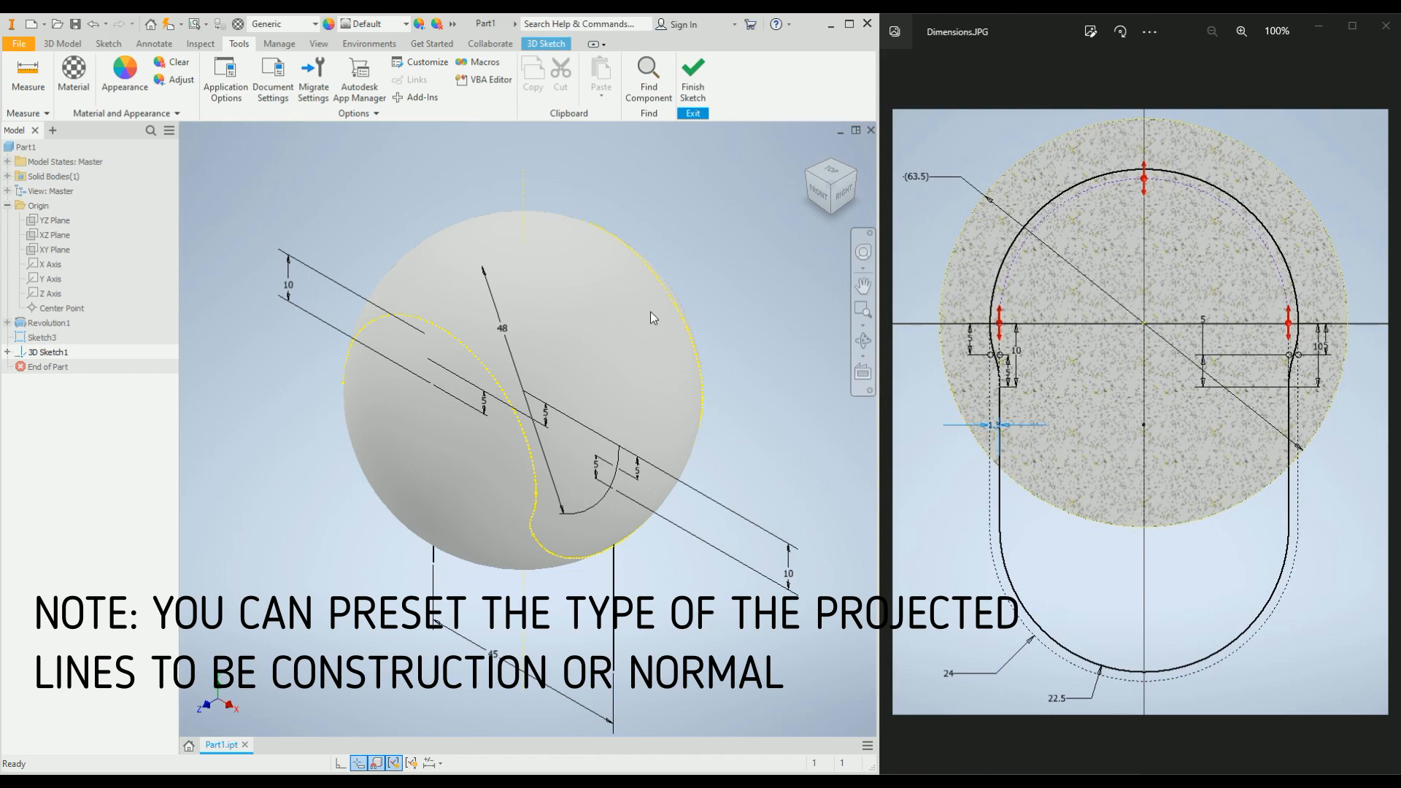
{"action": "scroll", "coordinate": [603, 395], "scroll_direction": "down", "scroll_amount": 5}
{"action": "scroll", "coordinate": [611, 330], "scroll_direction": "up", "scroll_amount": 3}
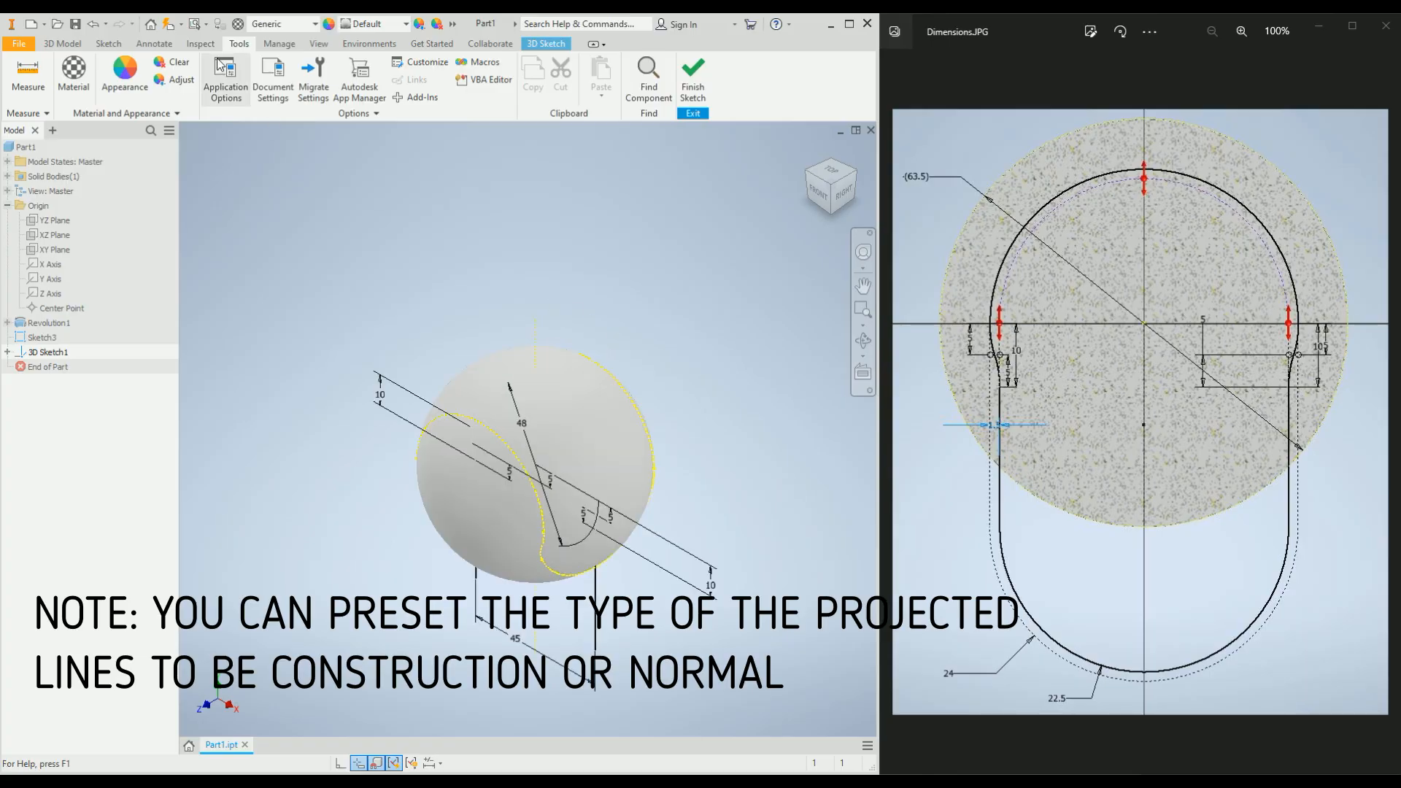
{"action": "left_click", "coordinate": [547, 44]}
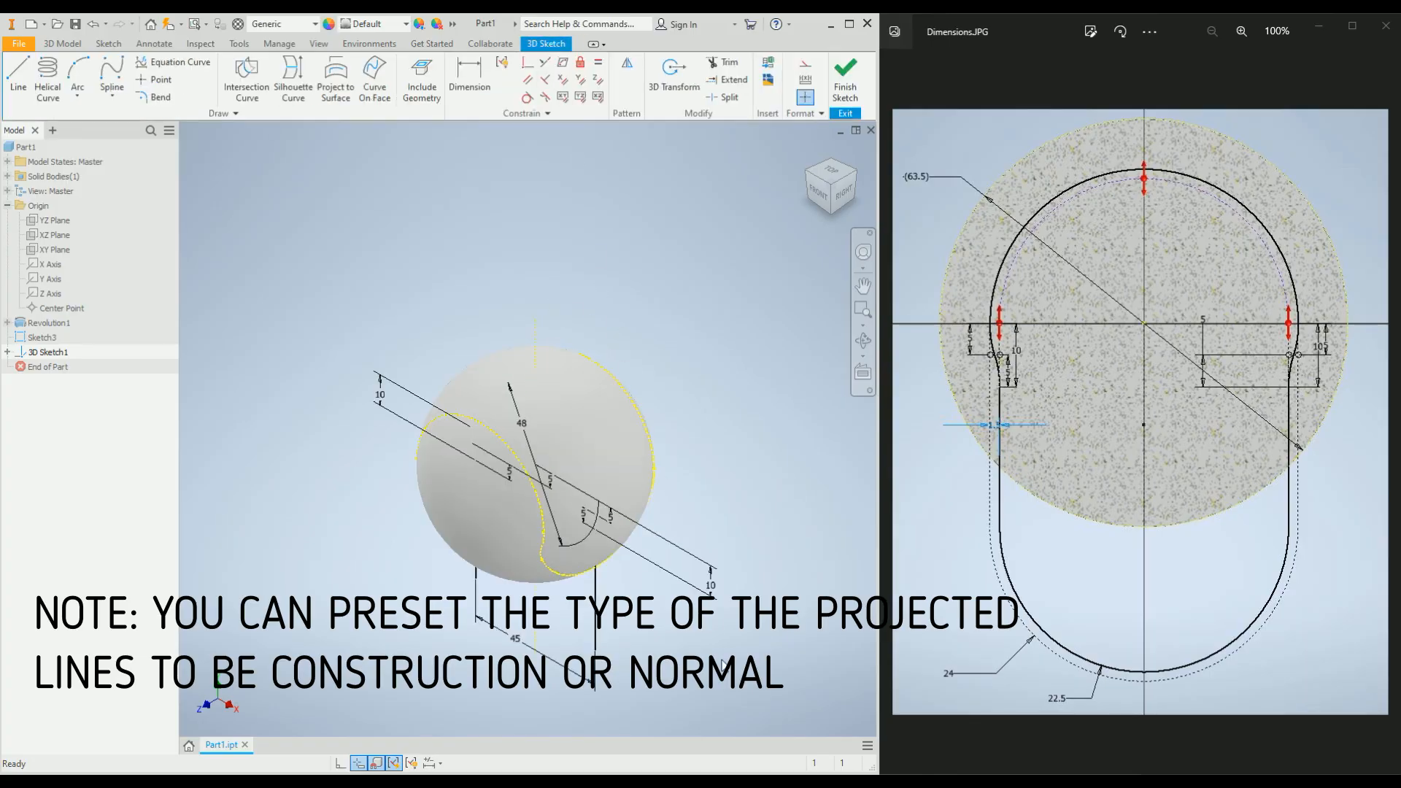
{"action": "left_click_drag", "start_coordinate": [741, 631], "coordinate": [243, 276]}
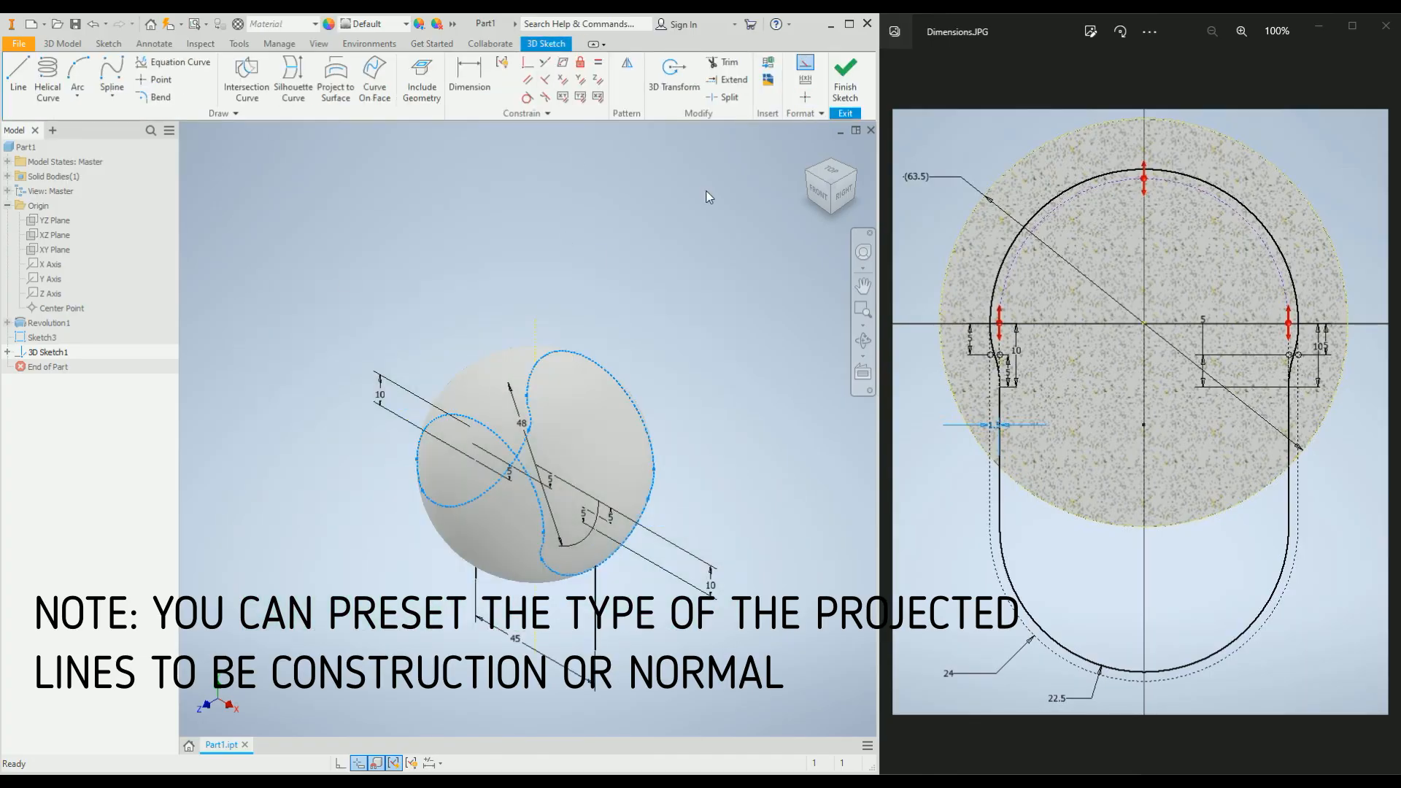
{"action": "left_click", "coordinate": [805, 67]}
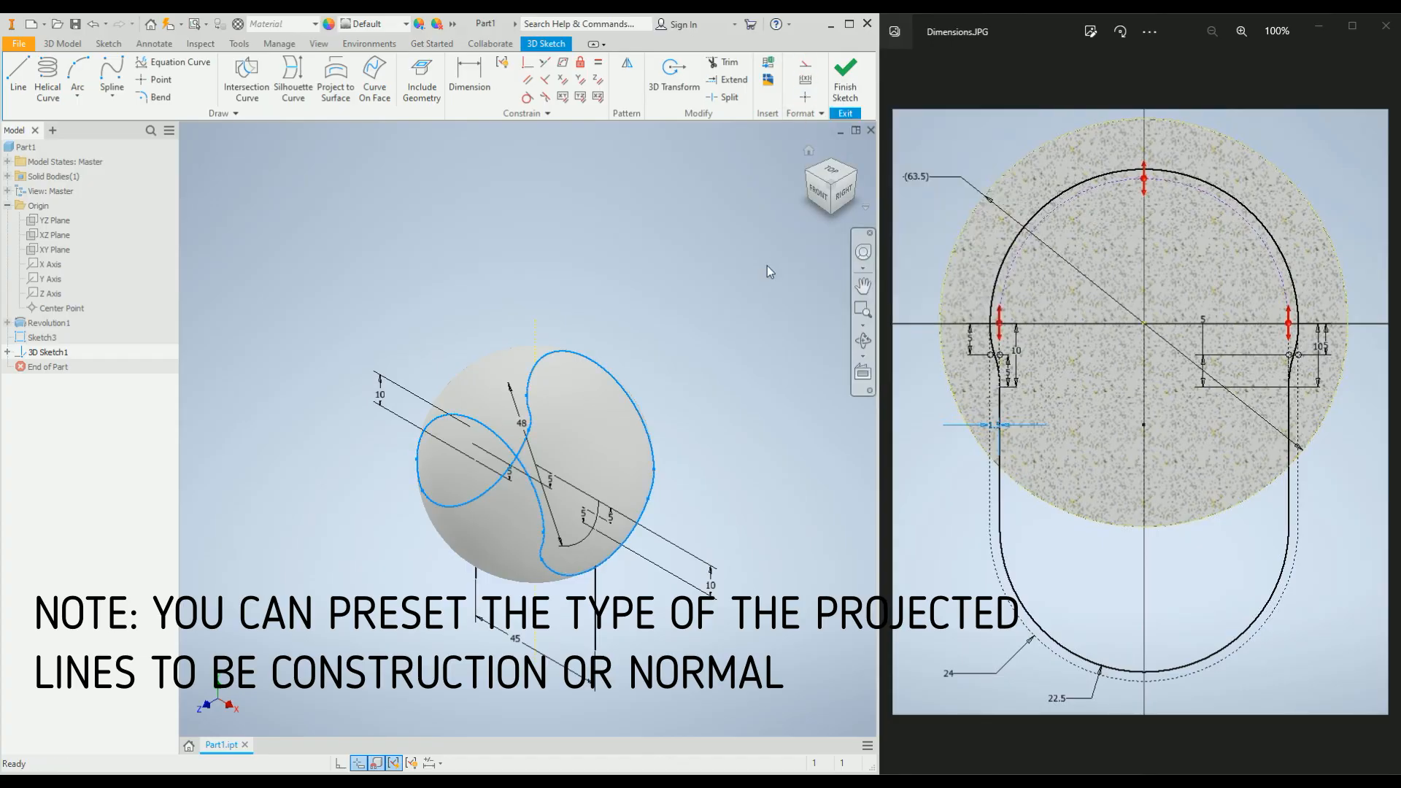
{"action": "left_click", "coordinate": [360, 218]}
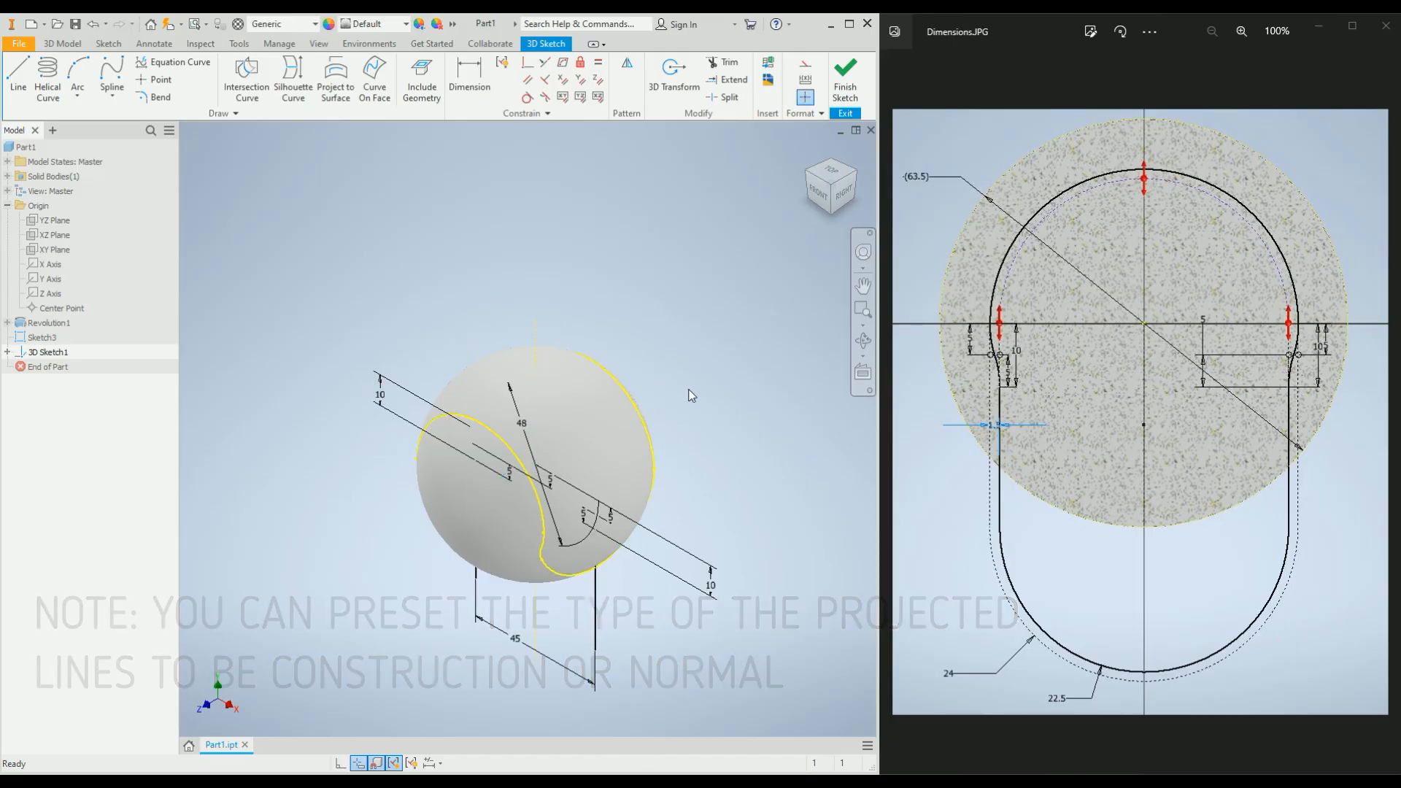
Switch to the Sweep Profile.JPG reference image in the photo viewer beside the model
{"action": "left_click", "coordinate": [338, 104]}
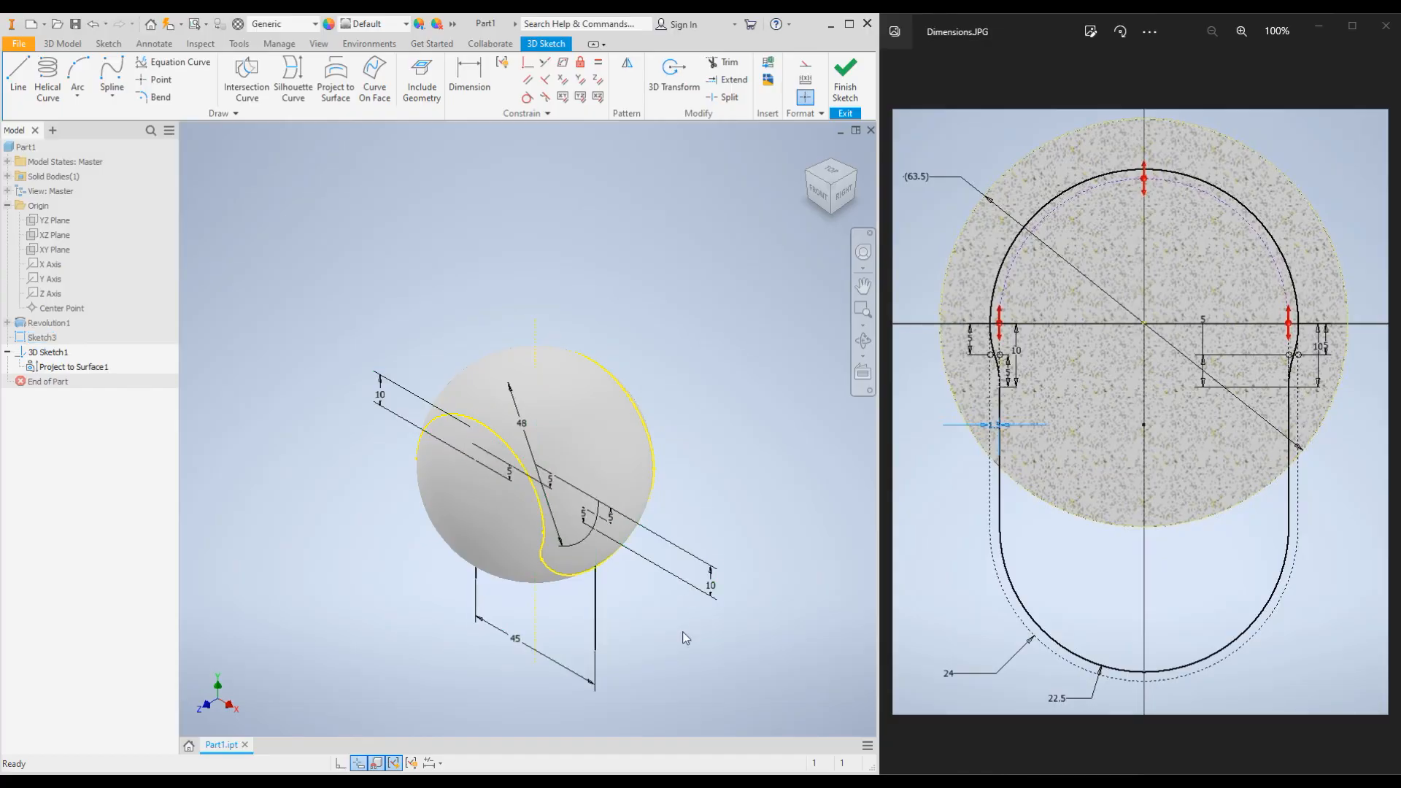
{"action": "mouse_move", "coordinate": [322, 413]}
{"action": "middle_mouse_down", "text": "shift"}
{"action": "mouse_move", "coordinate": [447, 506]}
{"action": "mouse_move", "coordinate": [377, 392]}
{"action": "mouse_move", "coordinate": [343, 540]}
{"action": "middle_mouse_up", "text": "shift"}
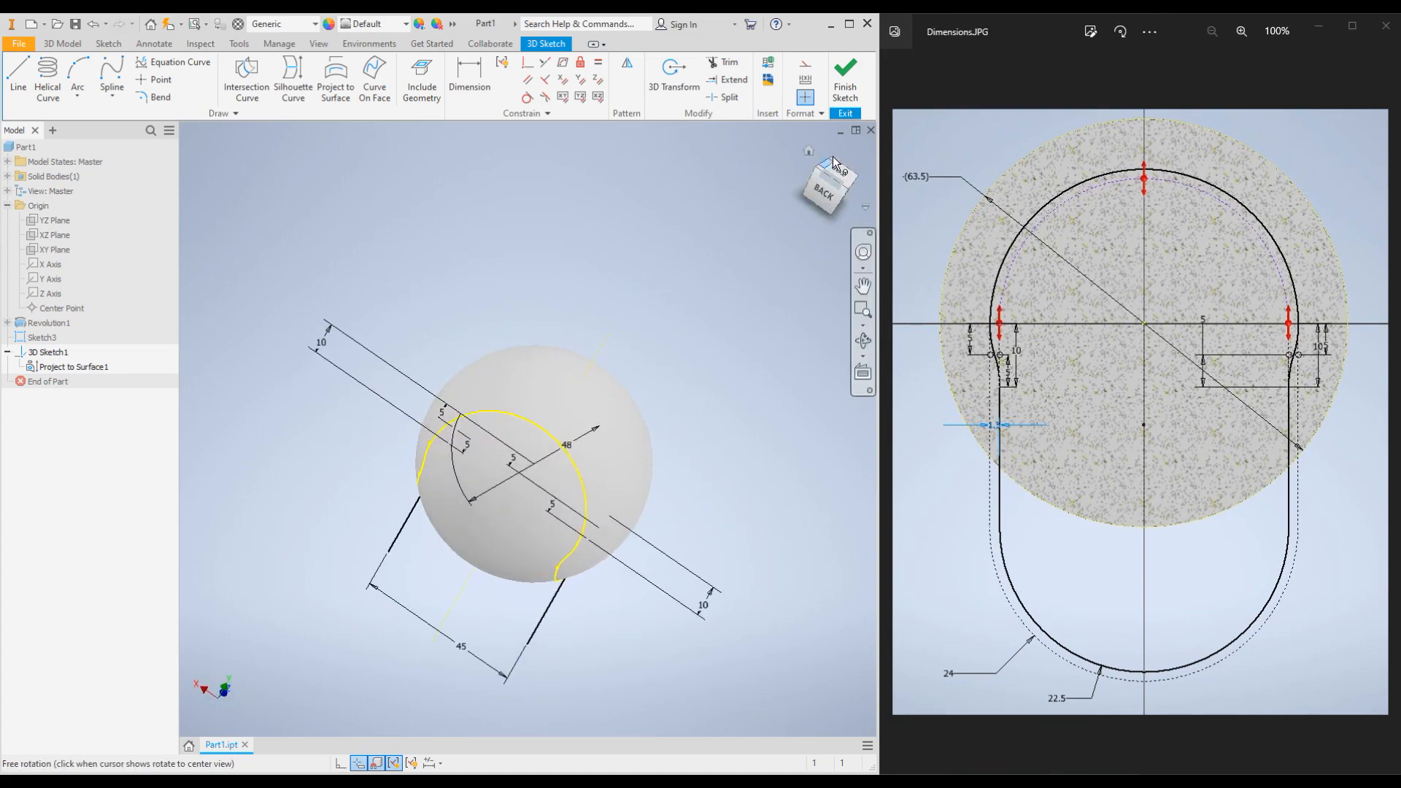
{"action": "left_click", "coordinate": [808, 149]}
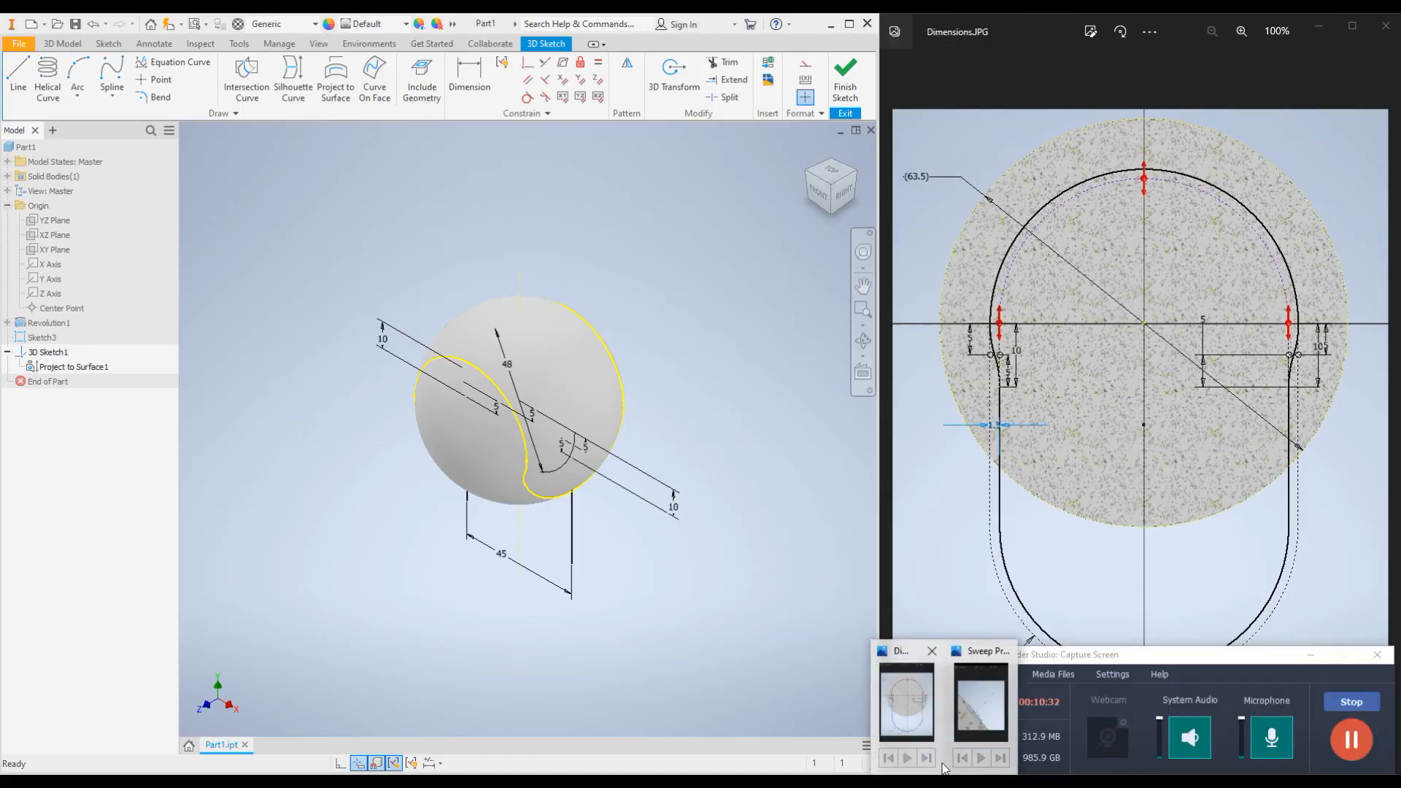
{"action": "left_click", "coordinate": [977, 702]}
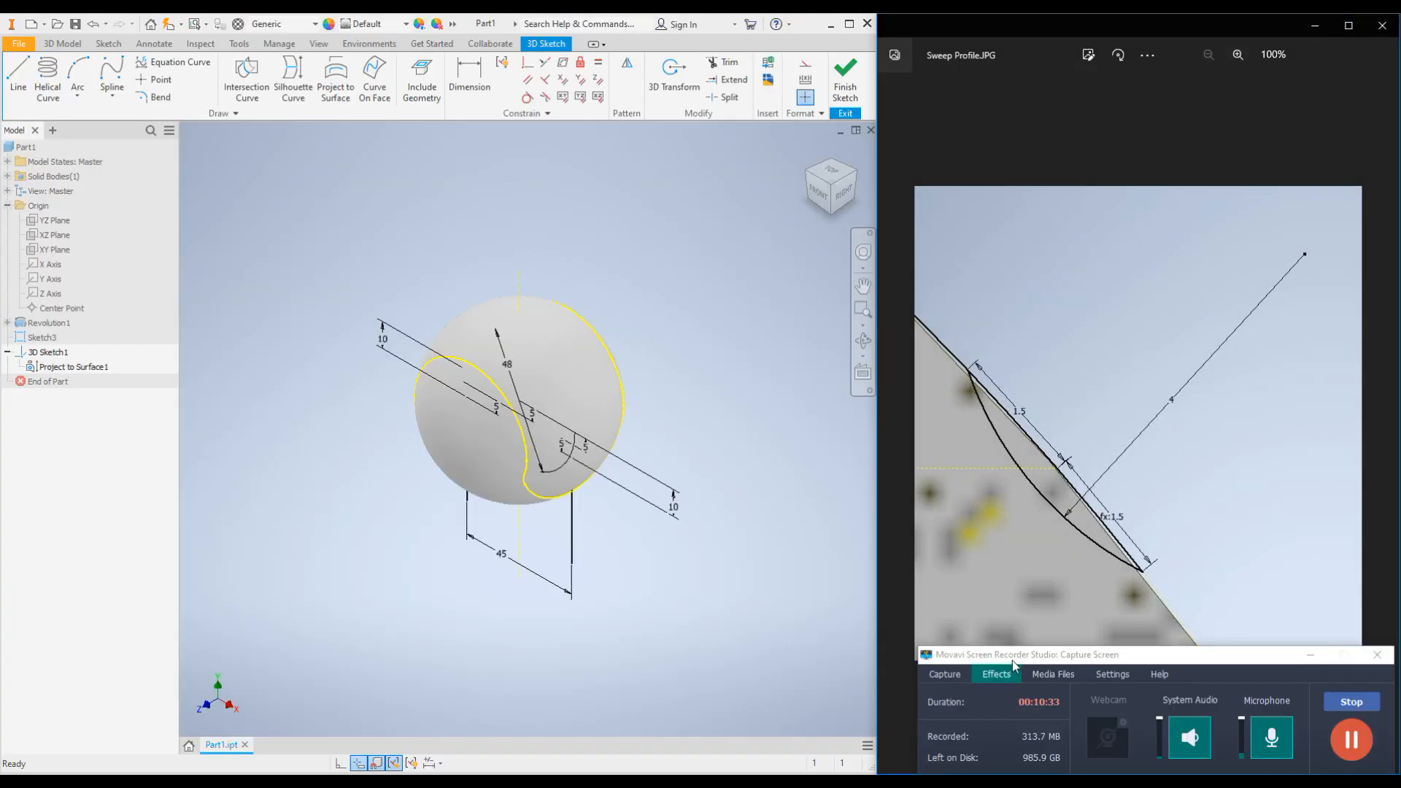
{"action": "left_click", "coordinate": [1310, 654]}
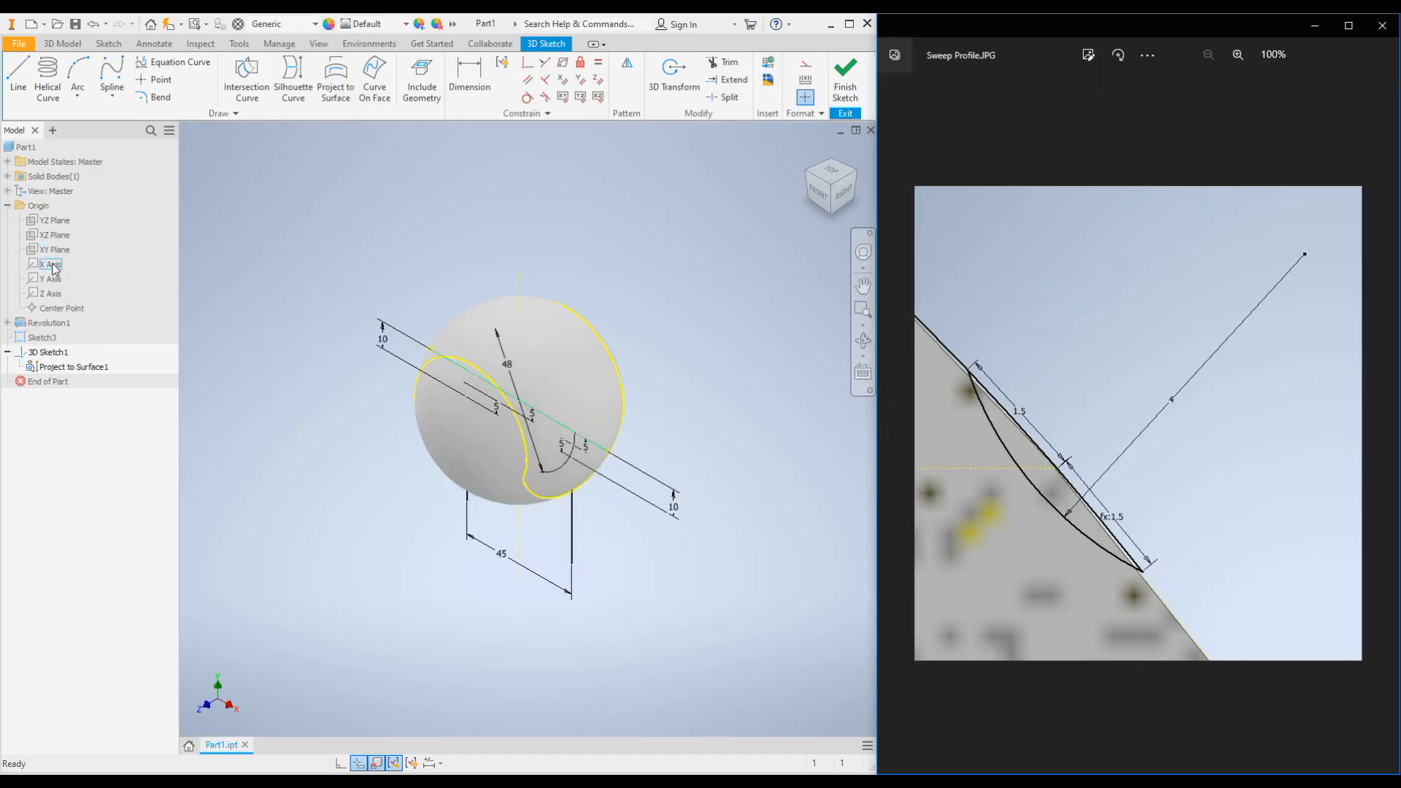
{"action": "left_click", "coordinate": [55, 221]}
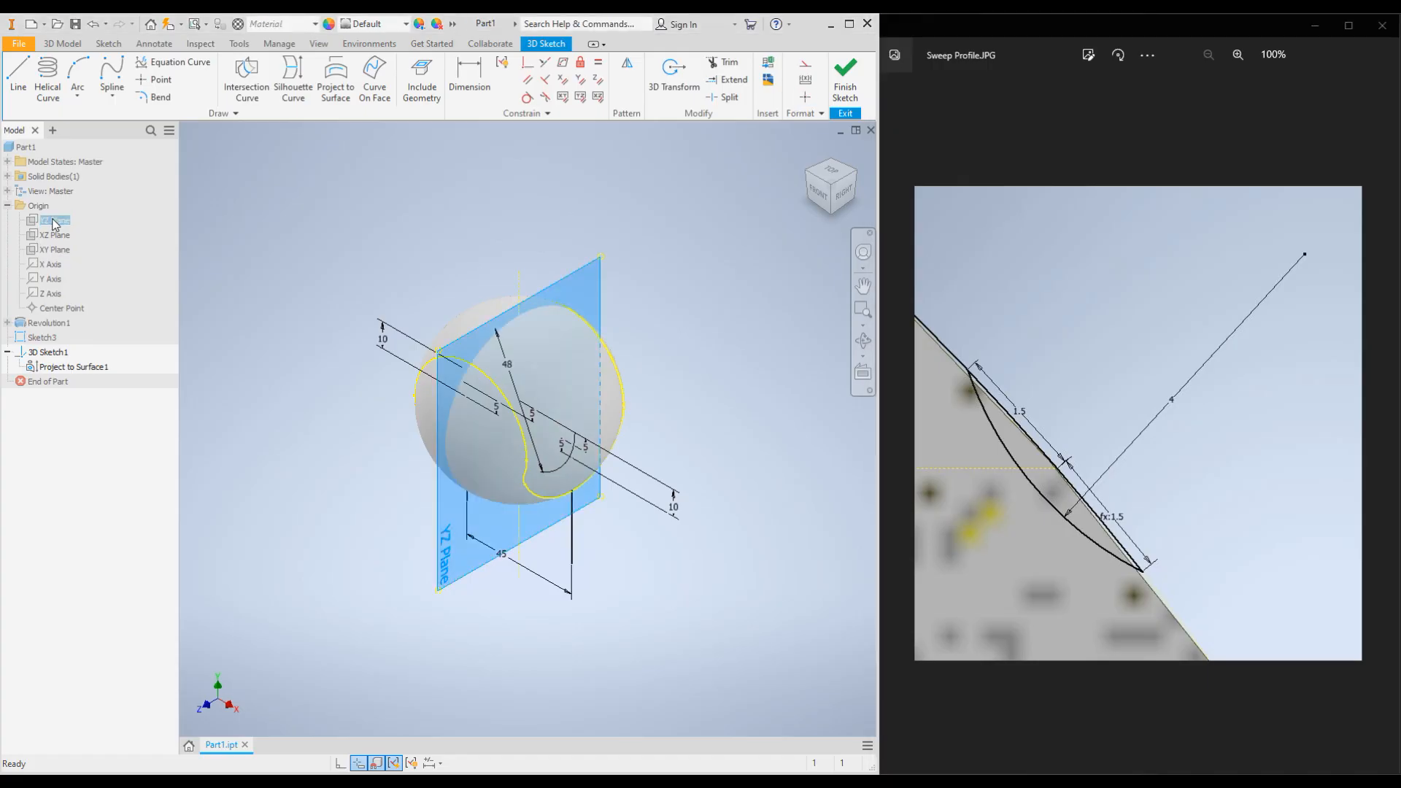
{"action": "right_click", "coordinate": [54, 223]}
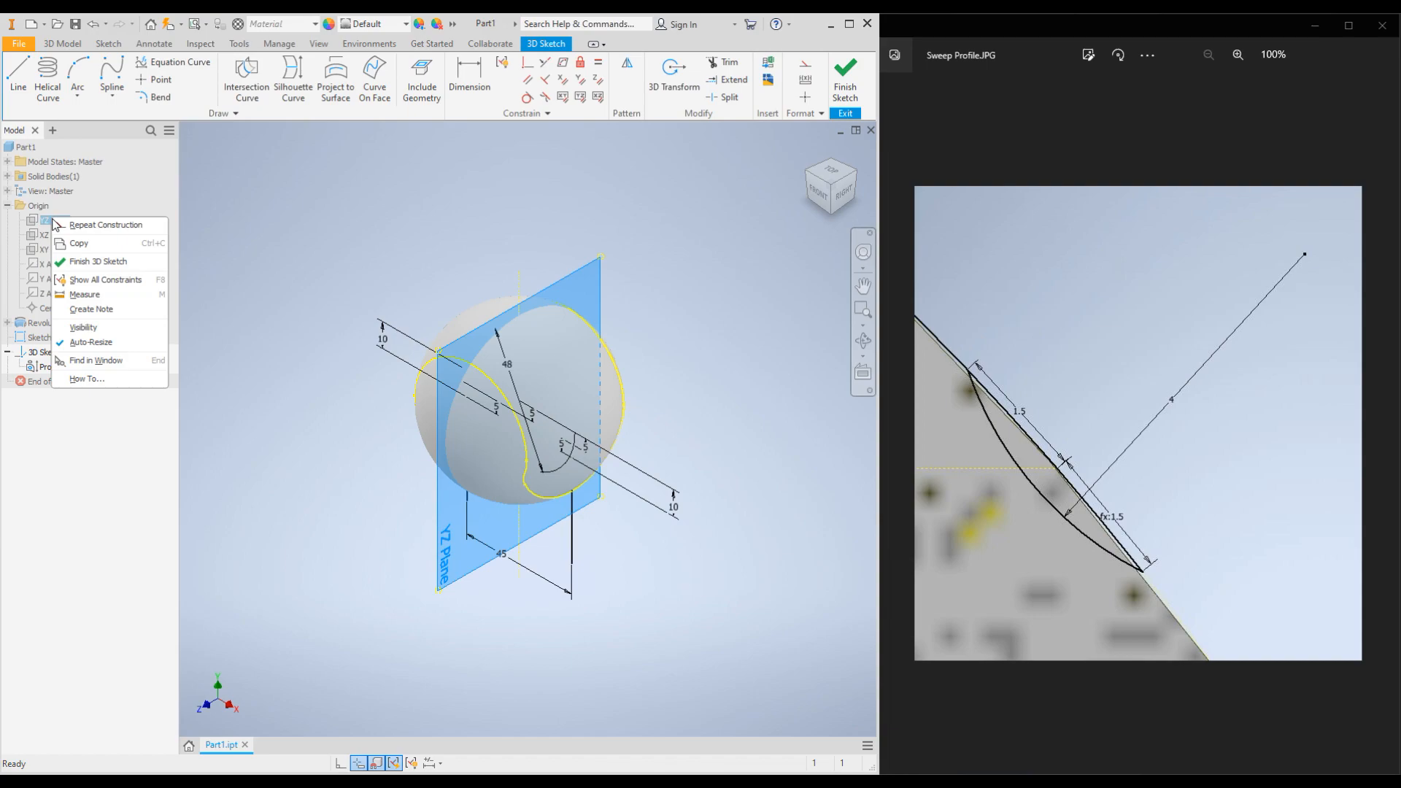
{"action": "left_click", "coordinate": [399, 234]}
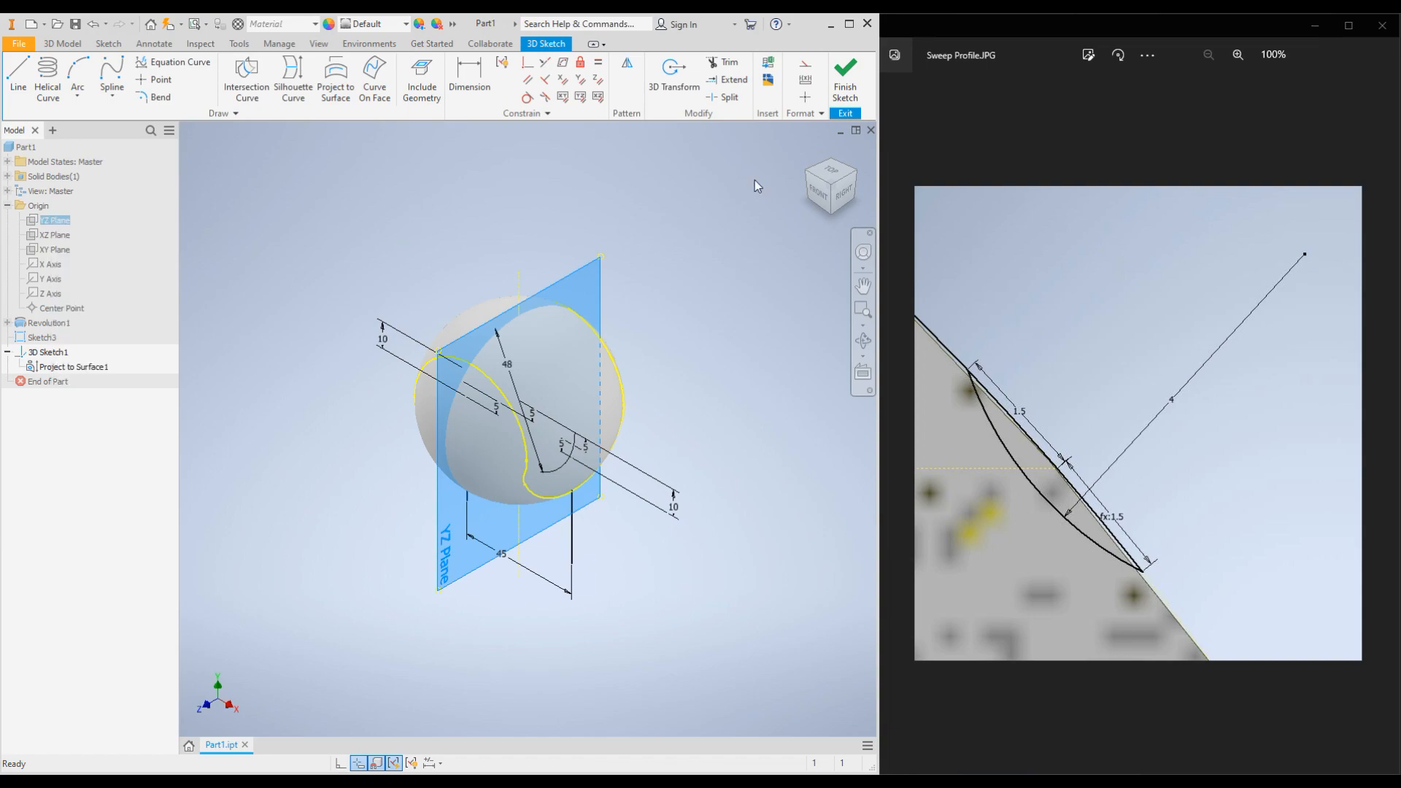
Finish the 3D sketch and create a new 2D sketch on the YZ Plane with the sphere's graphics sliced at that plane
{"action": "left_click", "coordinate": [845, 81]}
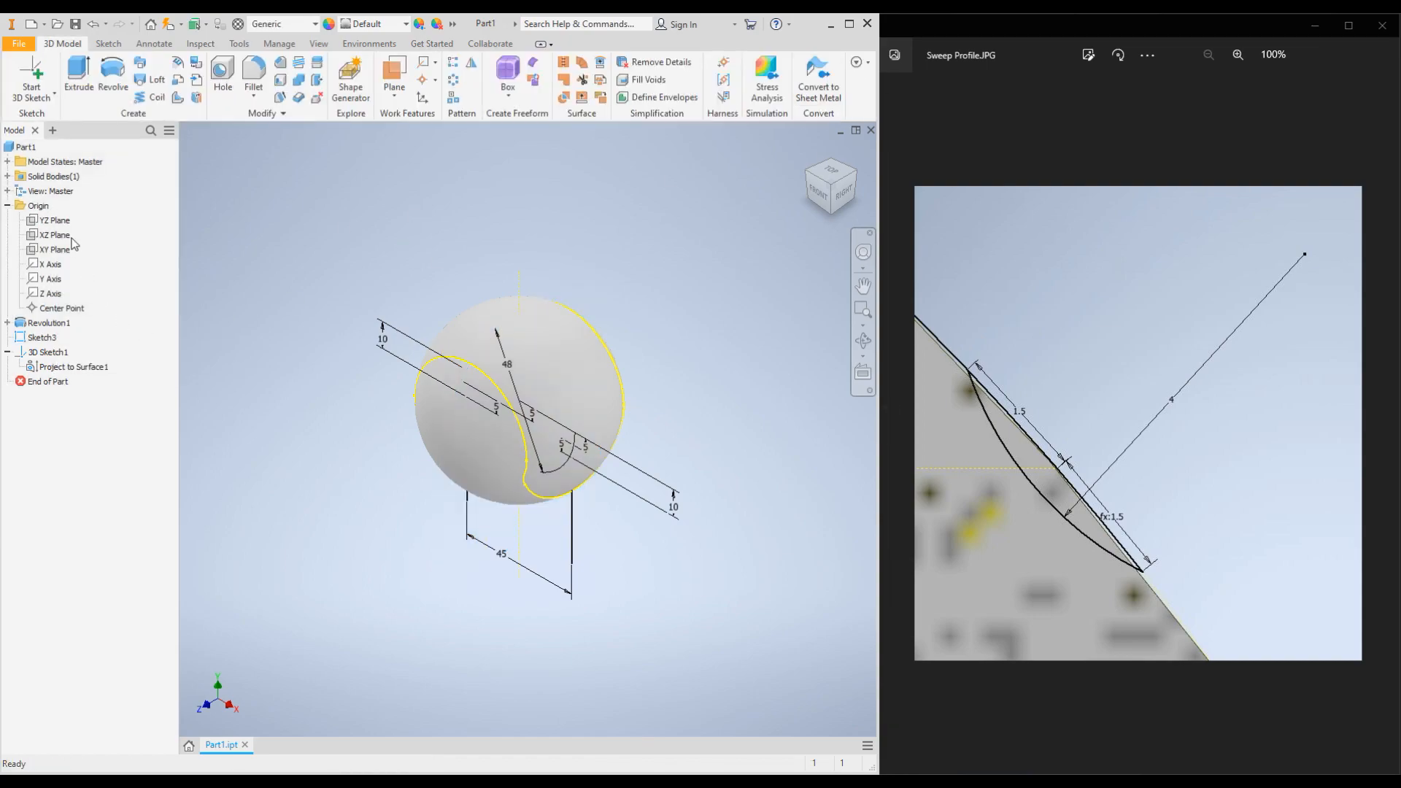
{"action": "left_click", "coordinate": [54, 224]}
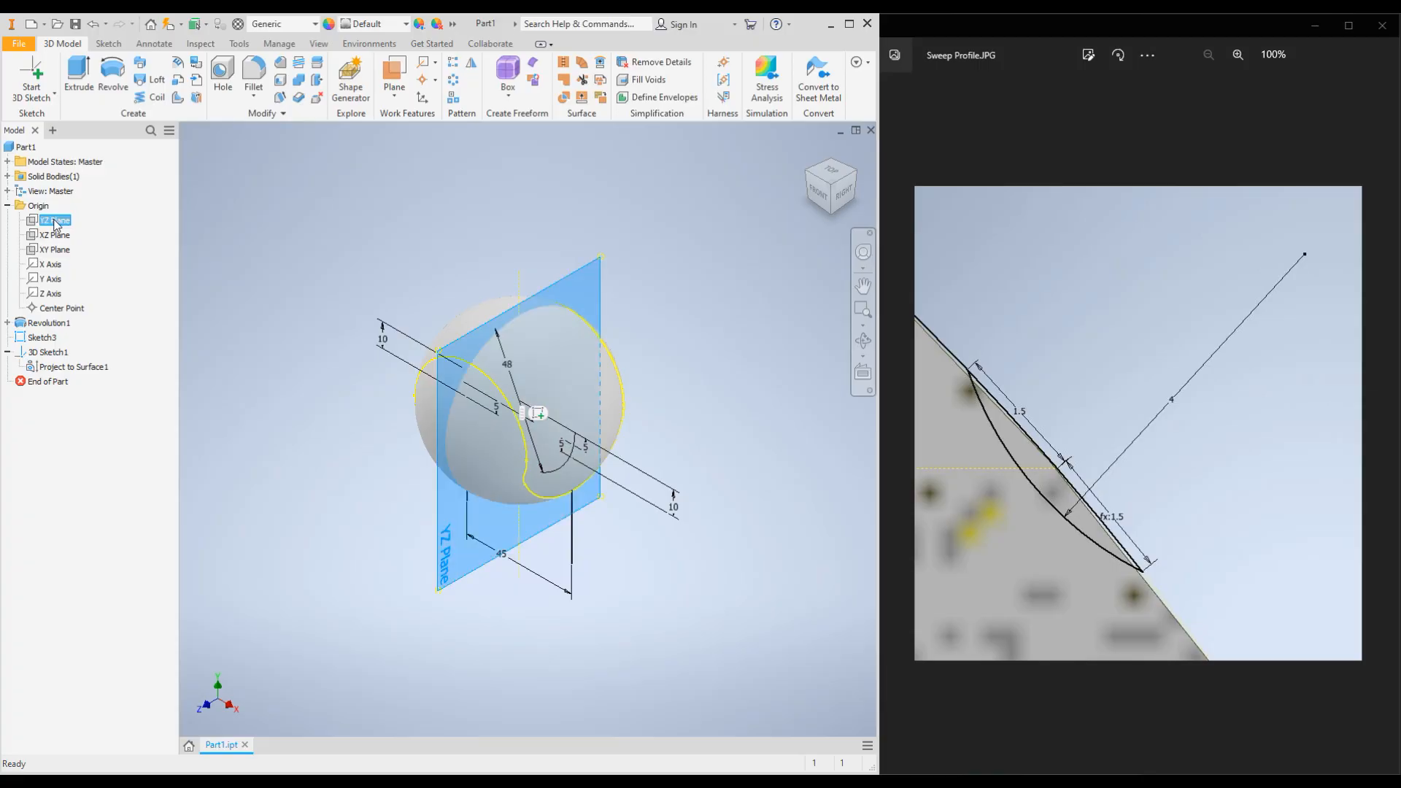
{"action": "right_click", "coordinate": [54, 224]}
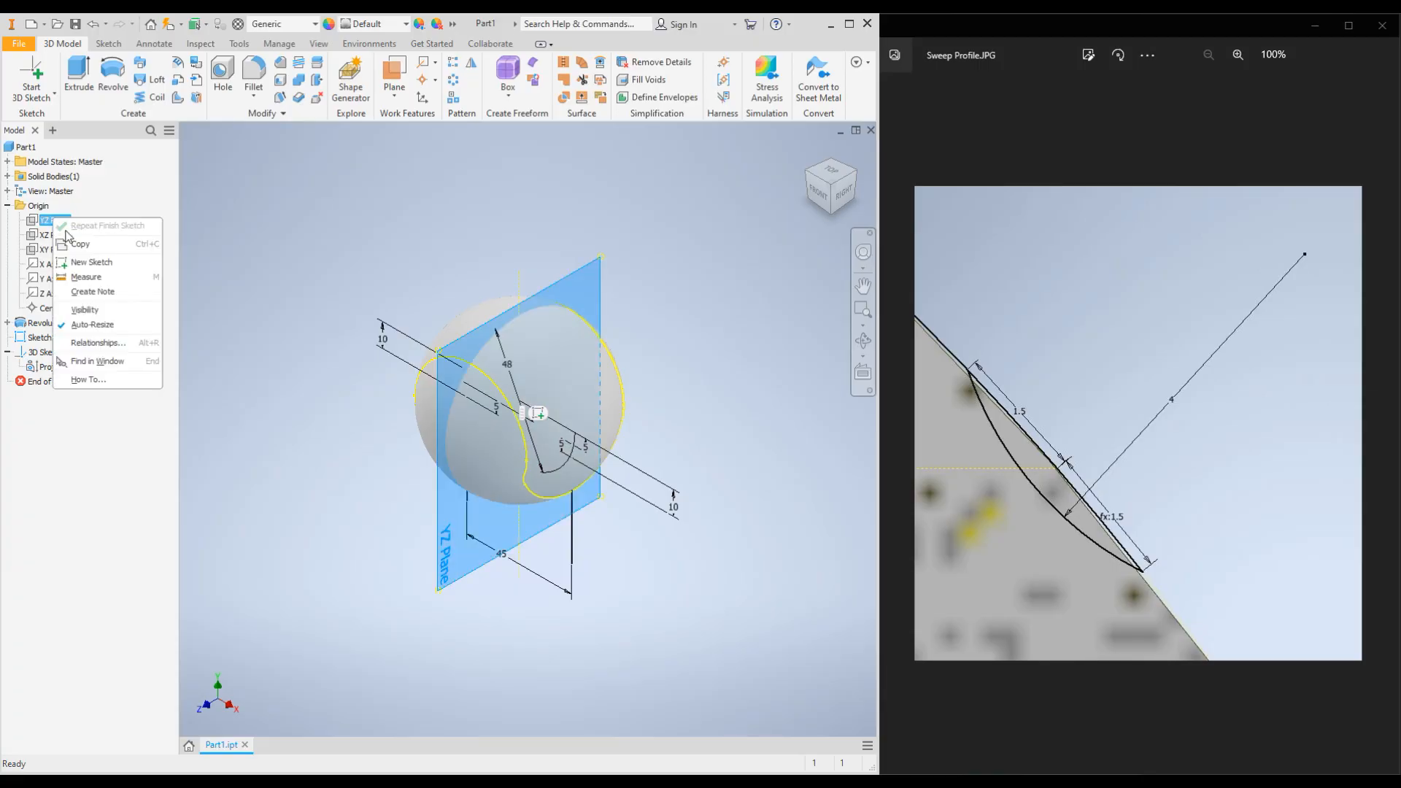
{"action": "left_click", "coordinate": [77, 267]}
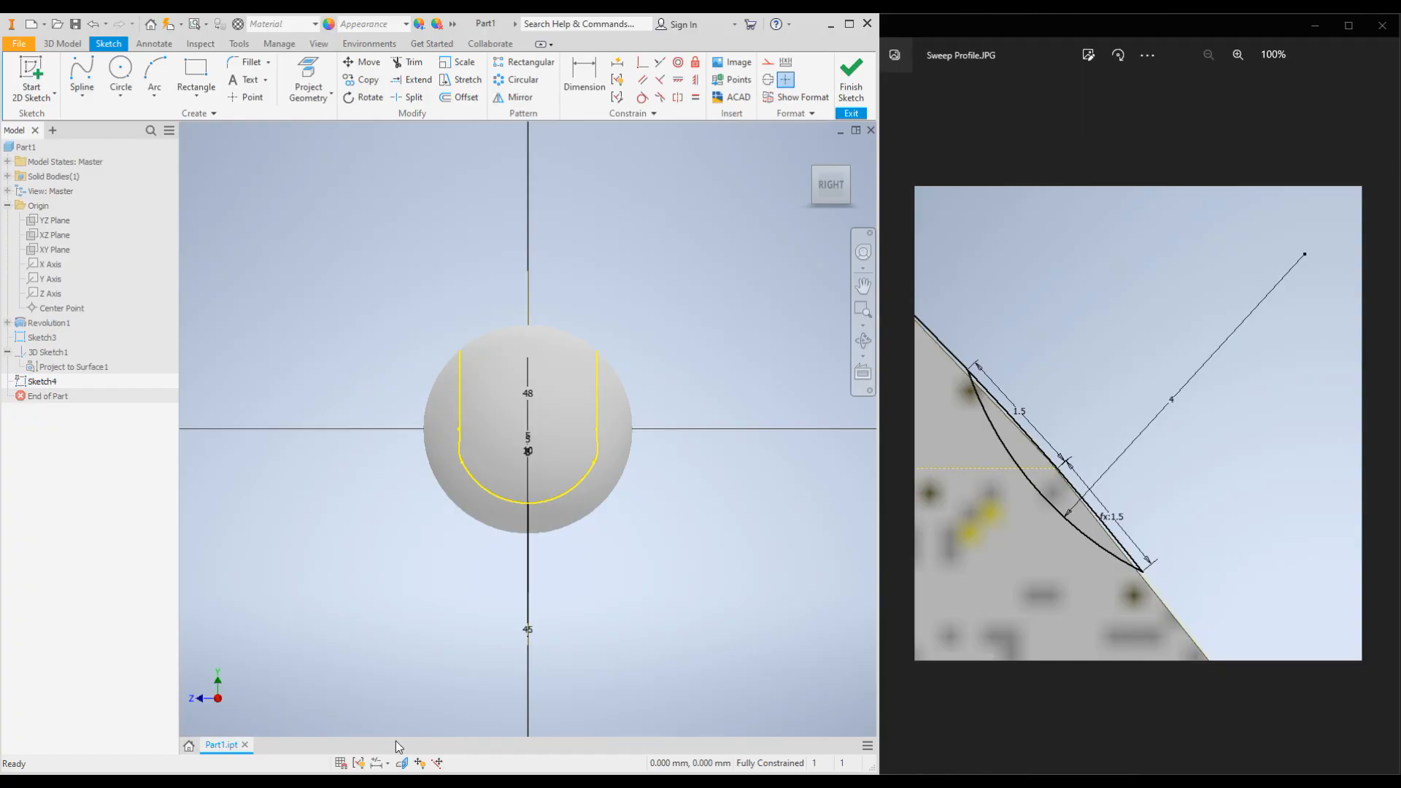
{"action": "left_click", "coordinate": [402, 763]}
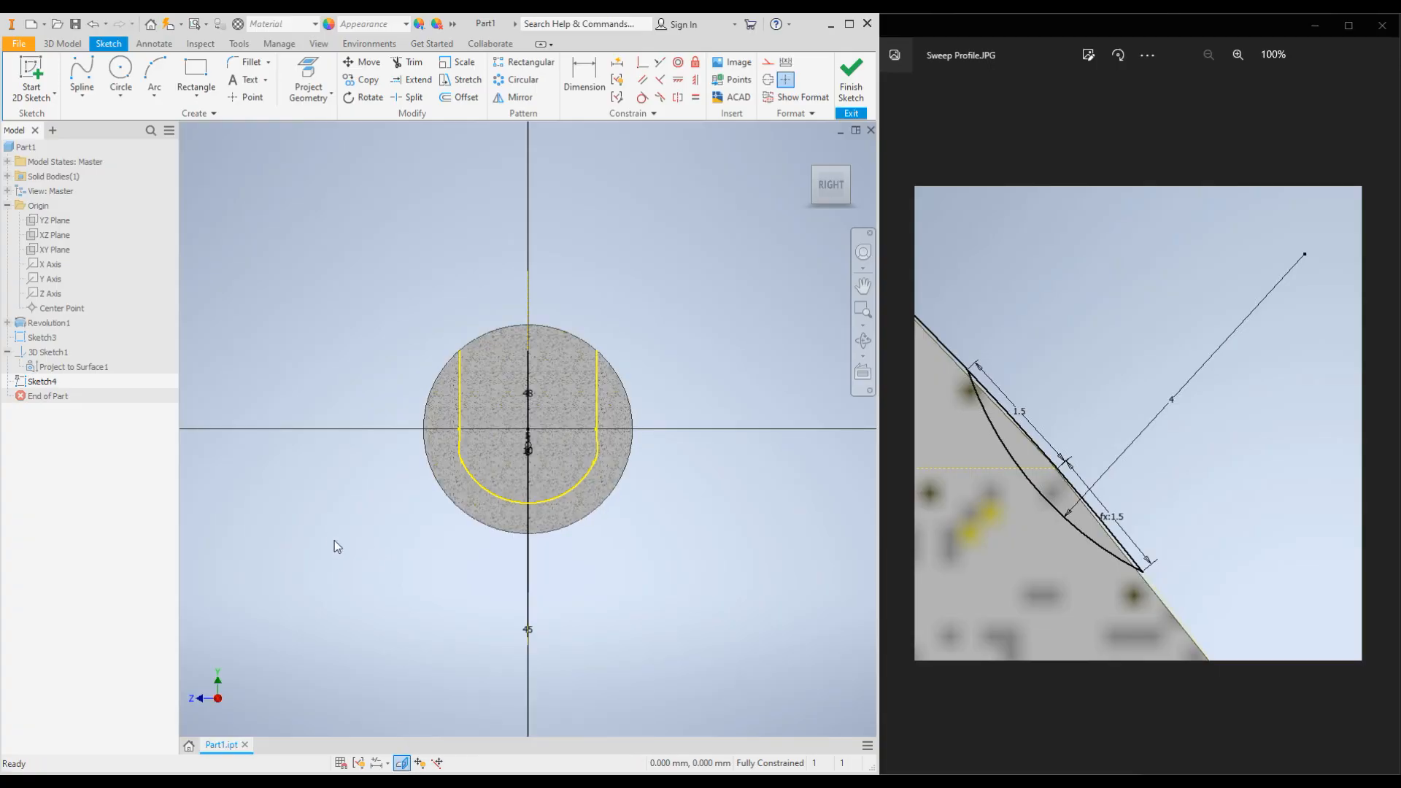
Project the seam curve's straight vertical segment on the sphere's +Z side into the YZ-plane sketch
{"action": "scroll", "coordinate": [422, 324], "scroll_direction": "down", "scroll_amount": 8}
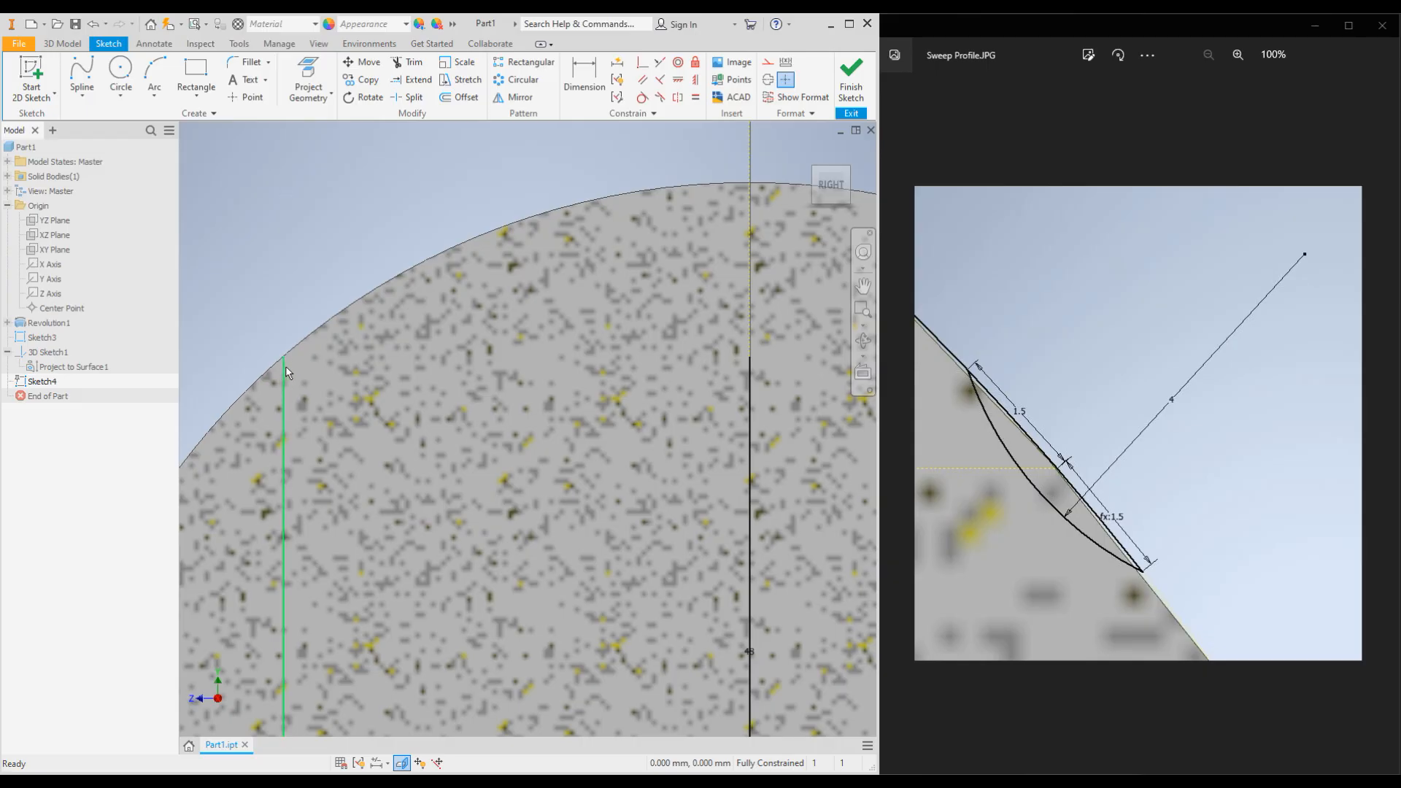
{"action": "left_click", "coordinate": [307, 71]}
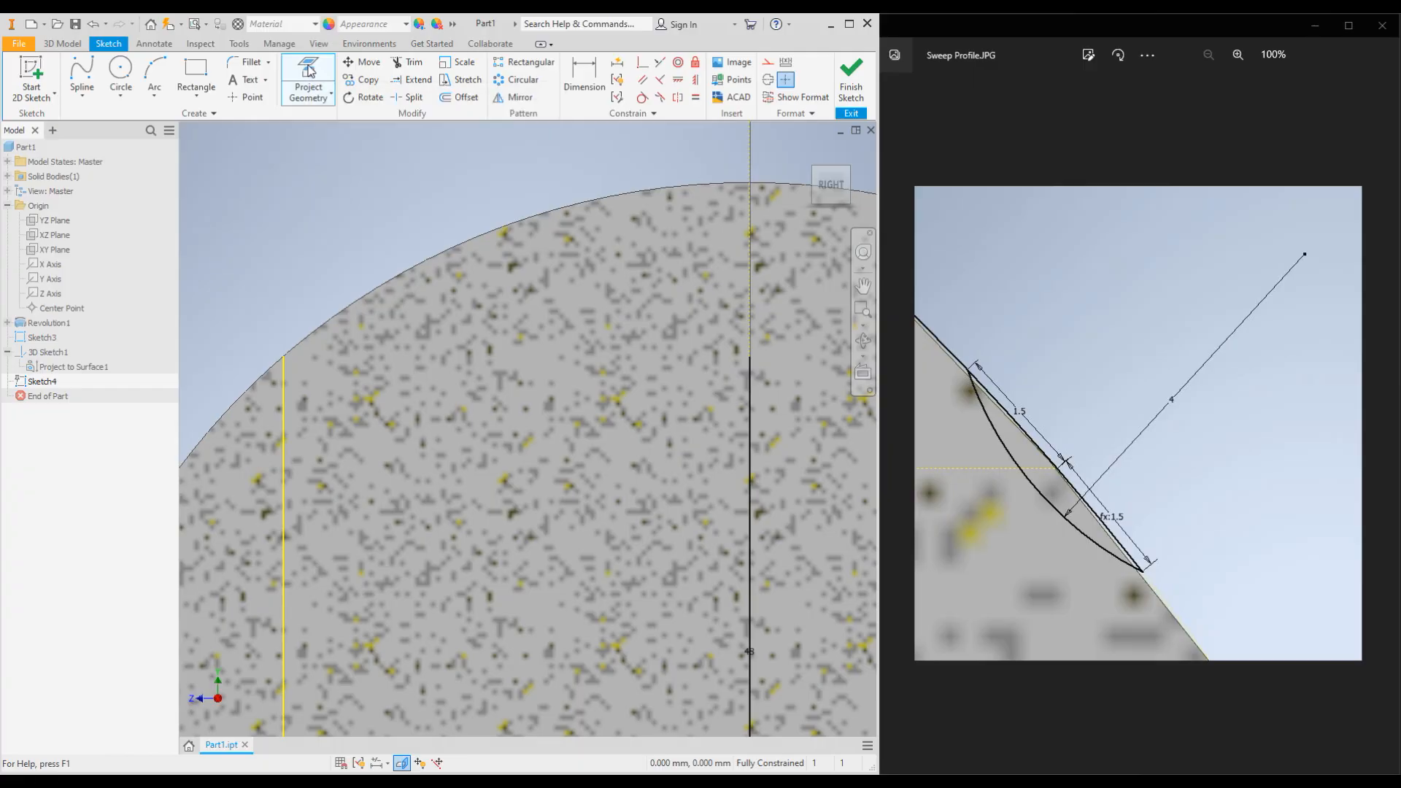
{"action": "left_click", "coordinate": [284, 433]}
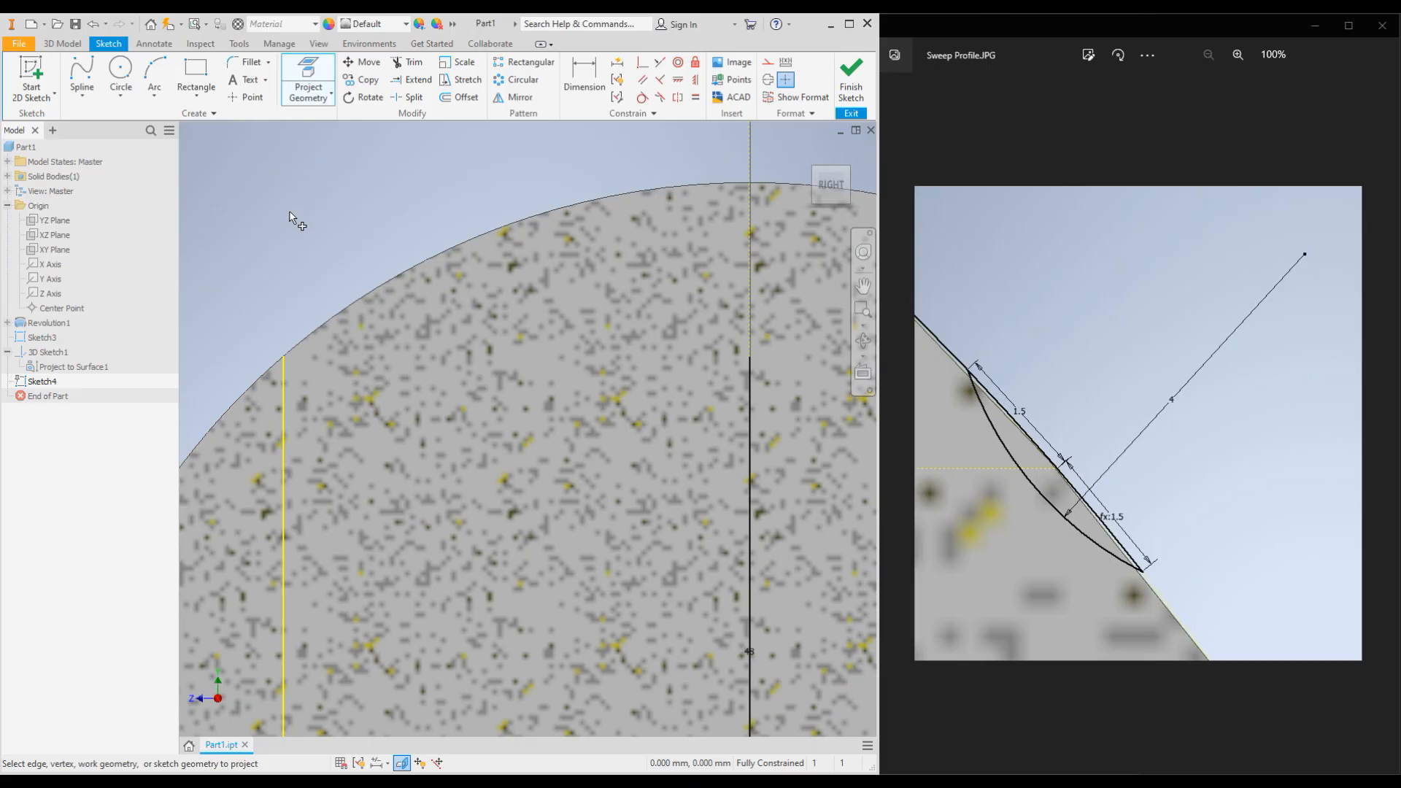
{"action": "key", "text": "Escape"}
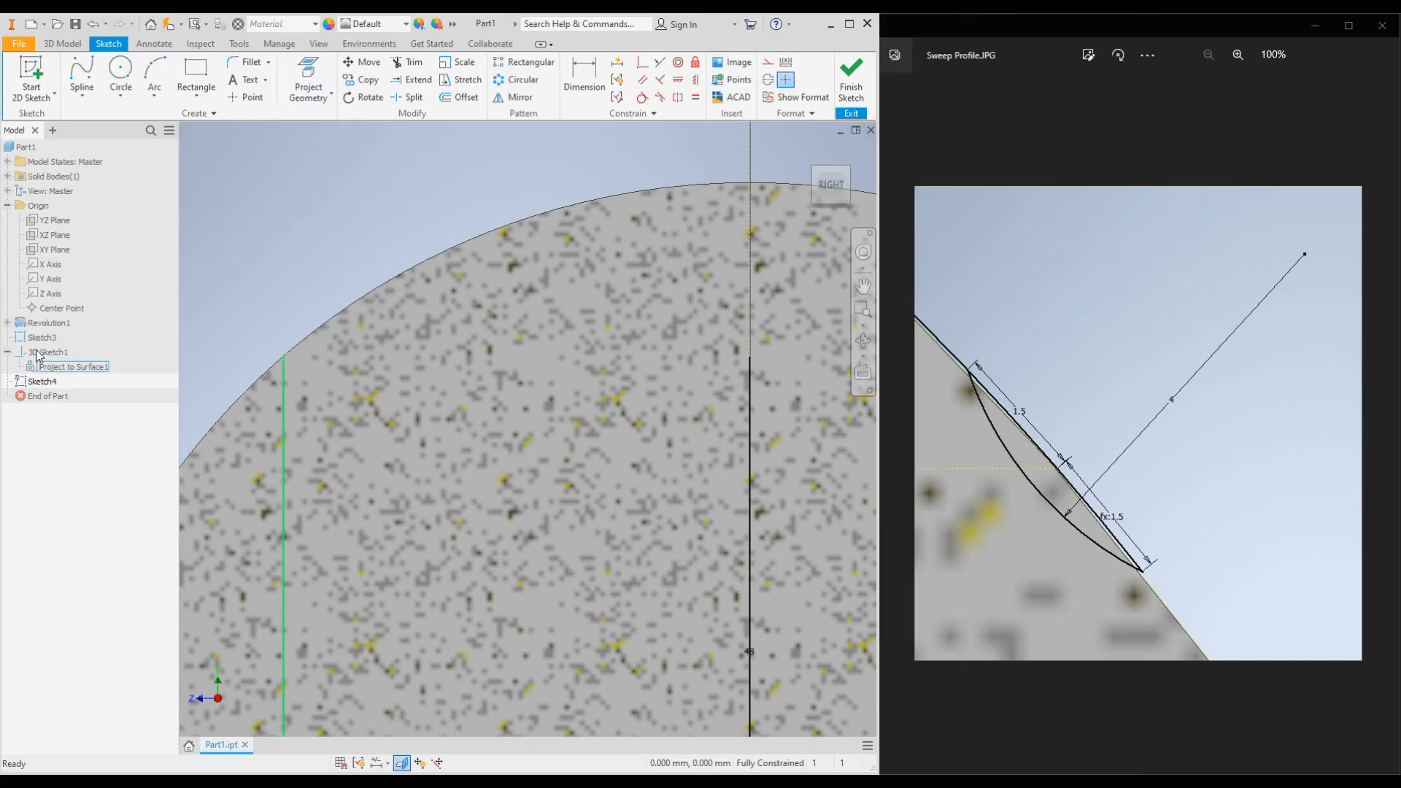
Hide the 3D sketch and project the sphere's circular outline into the YZ-plane sketch
{"action": "left_click", "coordinate": [38, 357]}
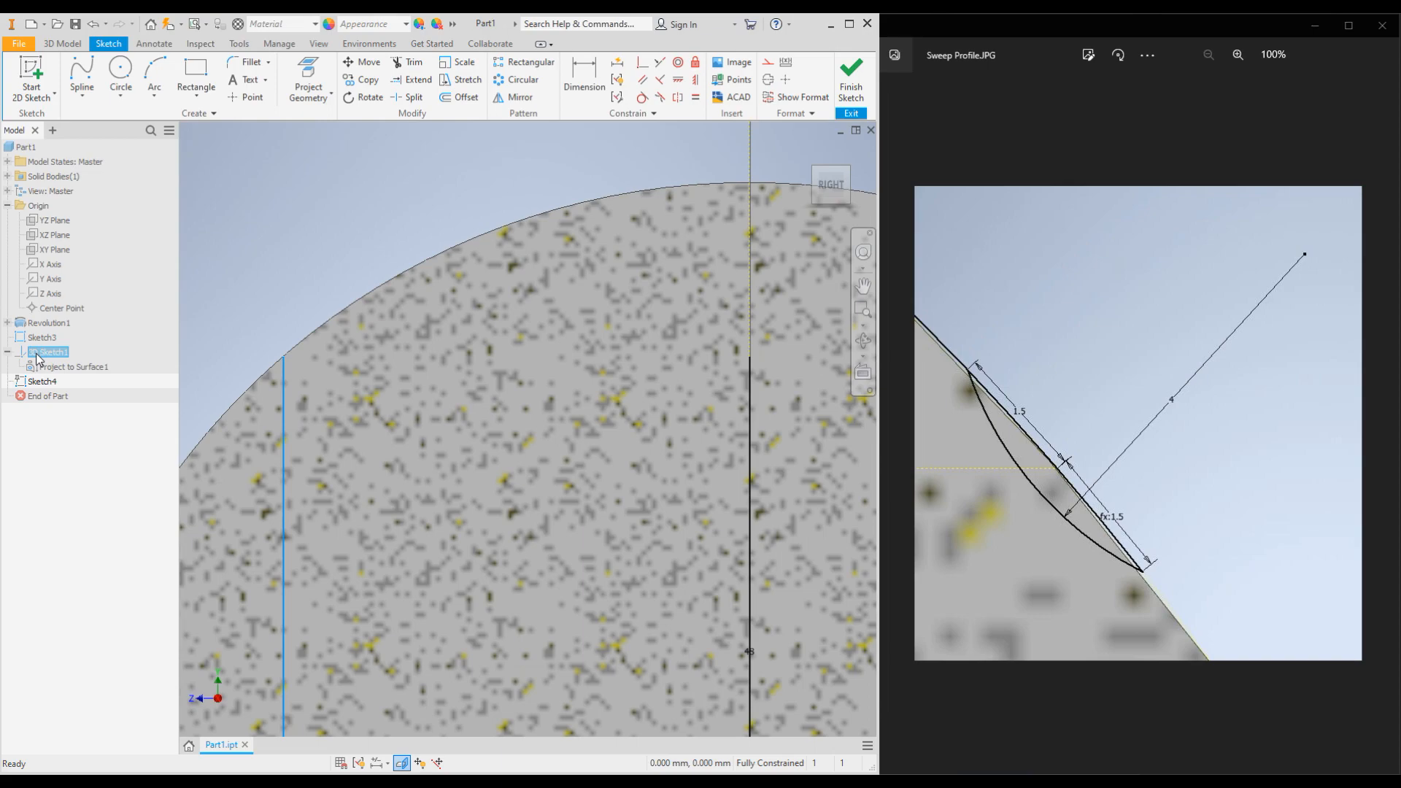
{"action": "right_click", "coordinate": [39, 356]}
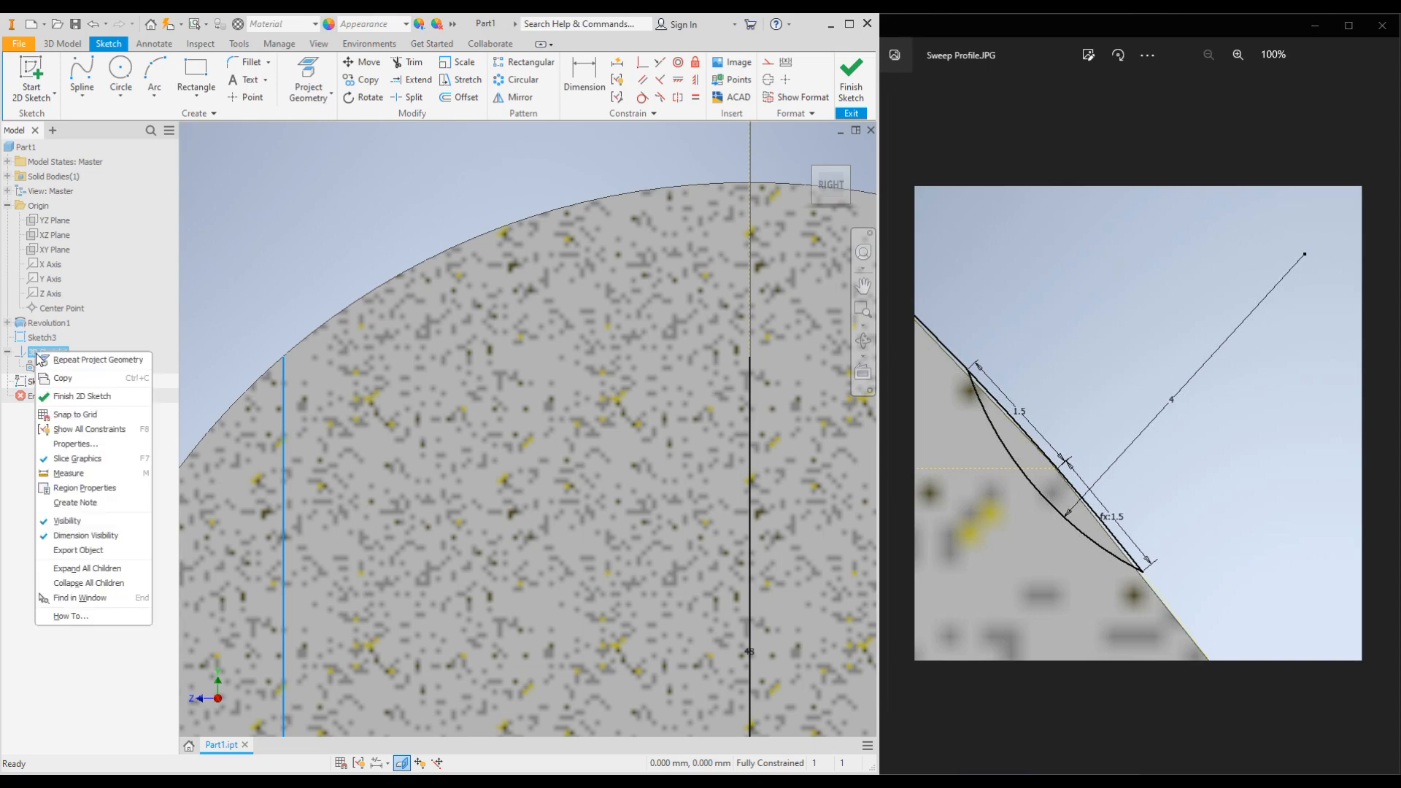
{"action": "left_click", "coordinate": [67, 522]}
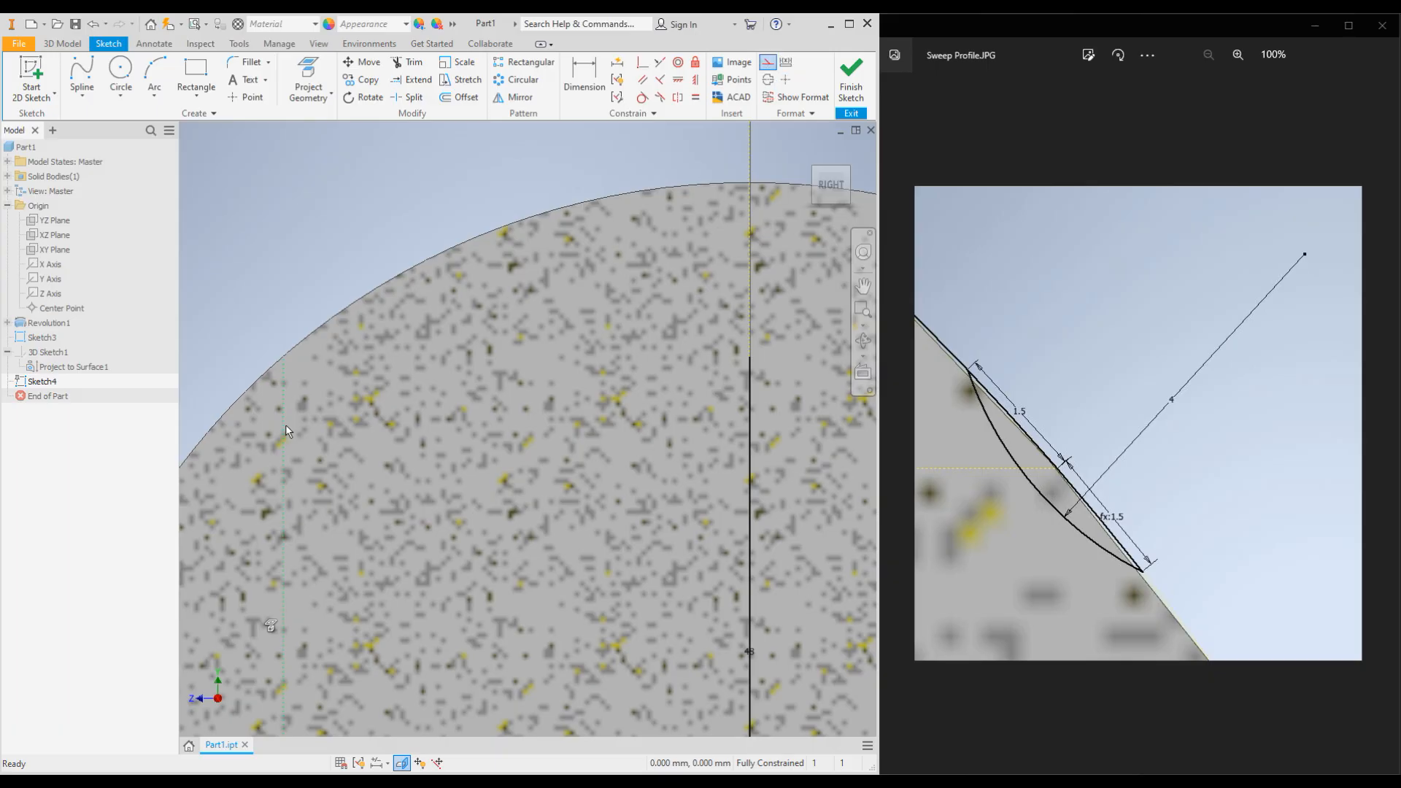
{"action": "left_click", "coordinate": [306, 73]}
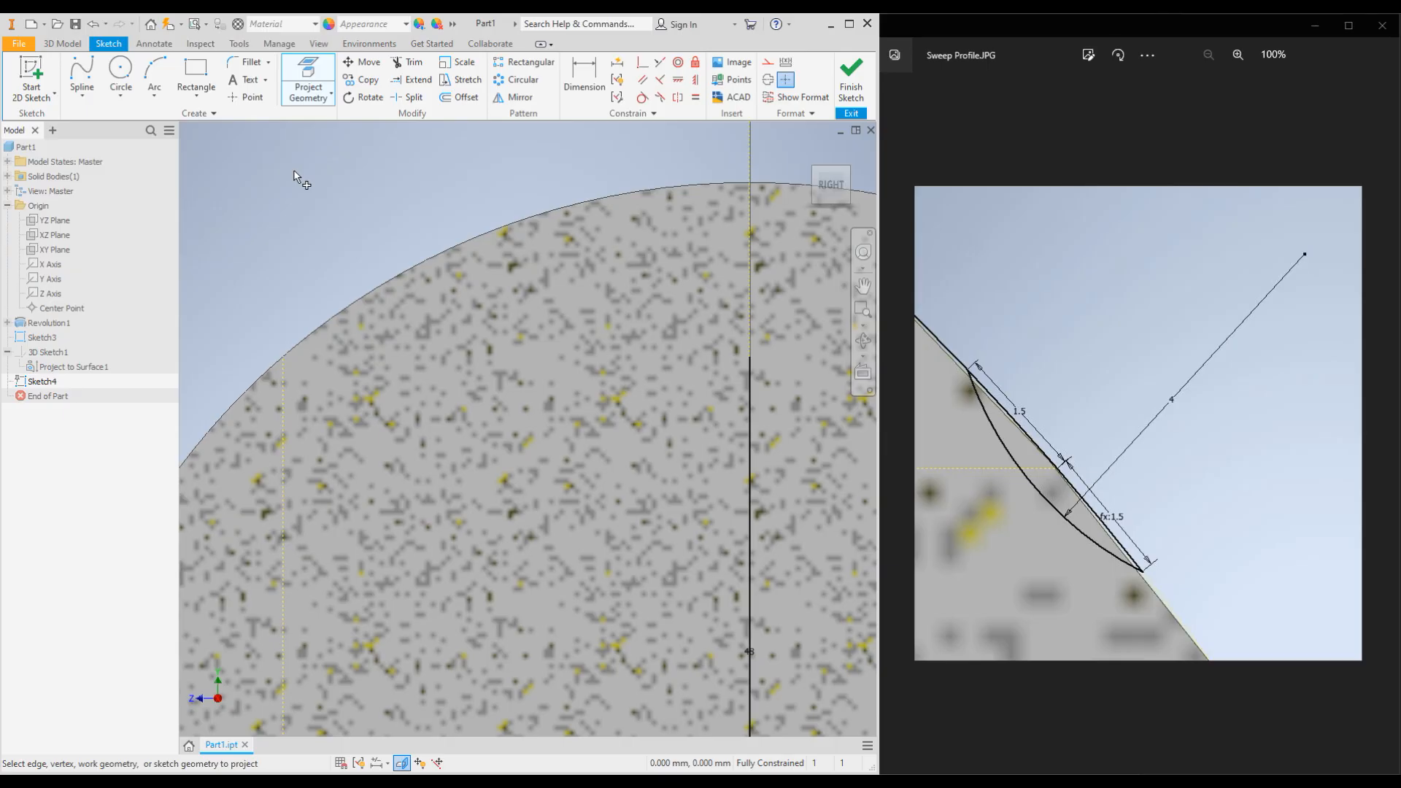
{"action": "left_click", "coordinate": [316, 334]}
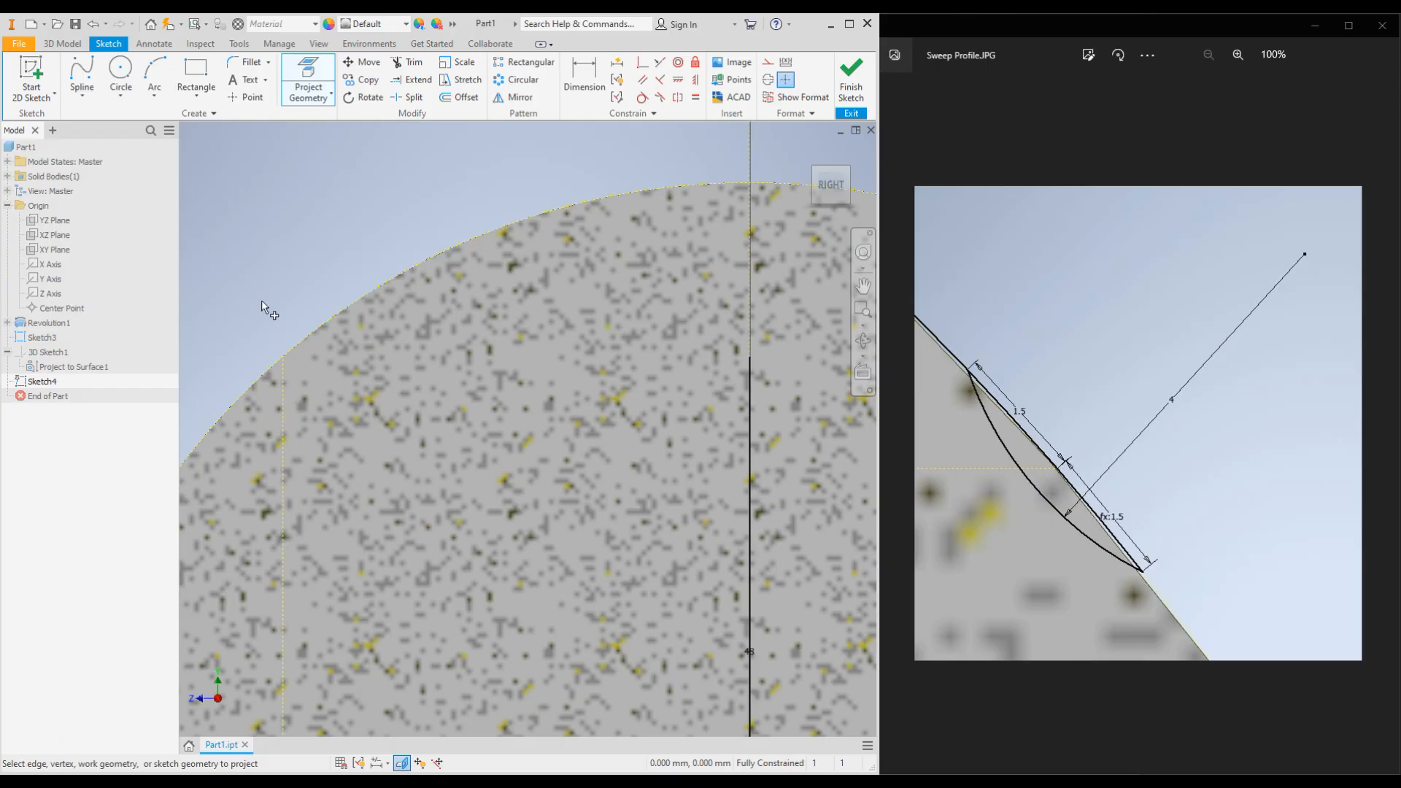
{"action": "key", "text": "Escape"}
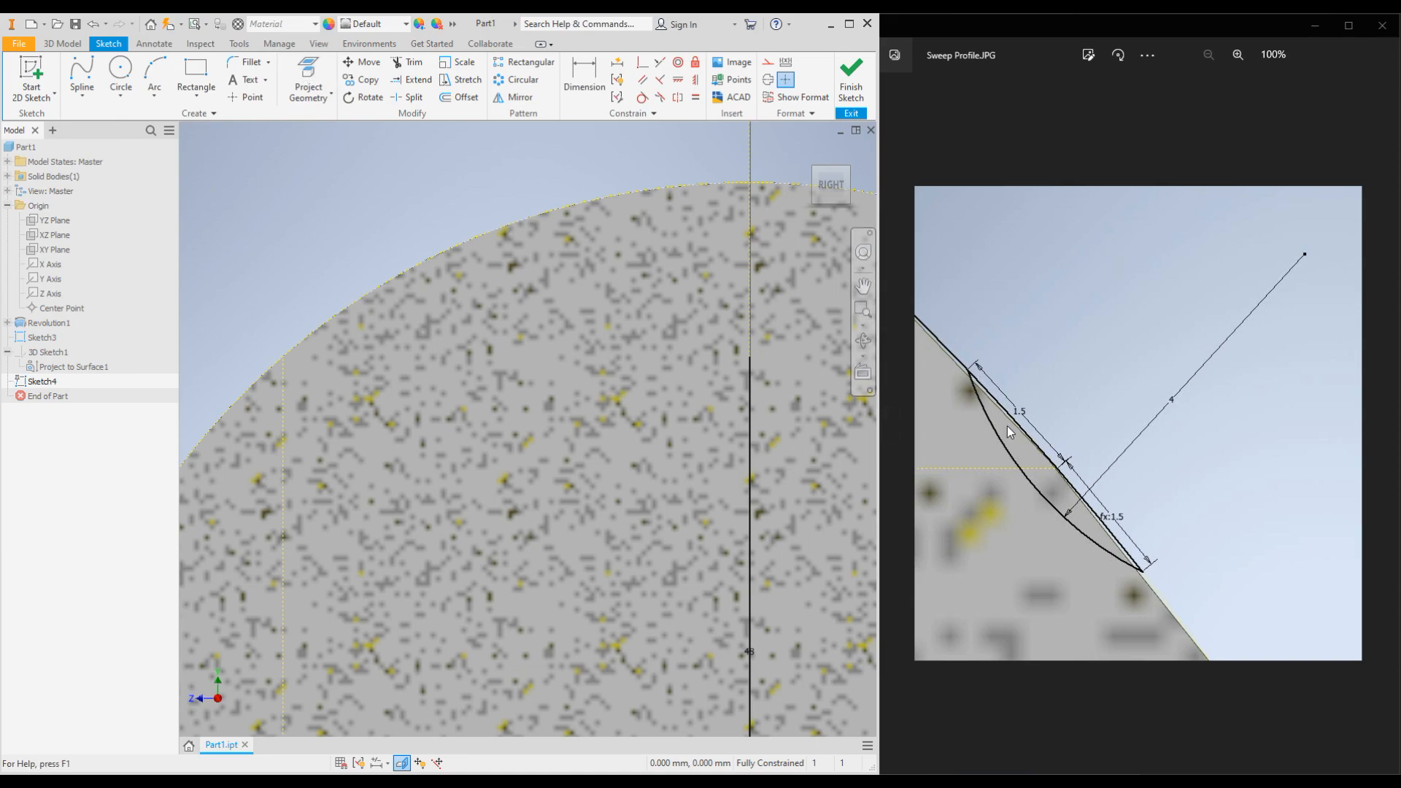
Draw a circle centred just outside the sphere over the projected line's upper end and trim it to the arc inside the outline
{"action": "left_click", "coordinate": [121, 69]}
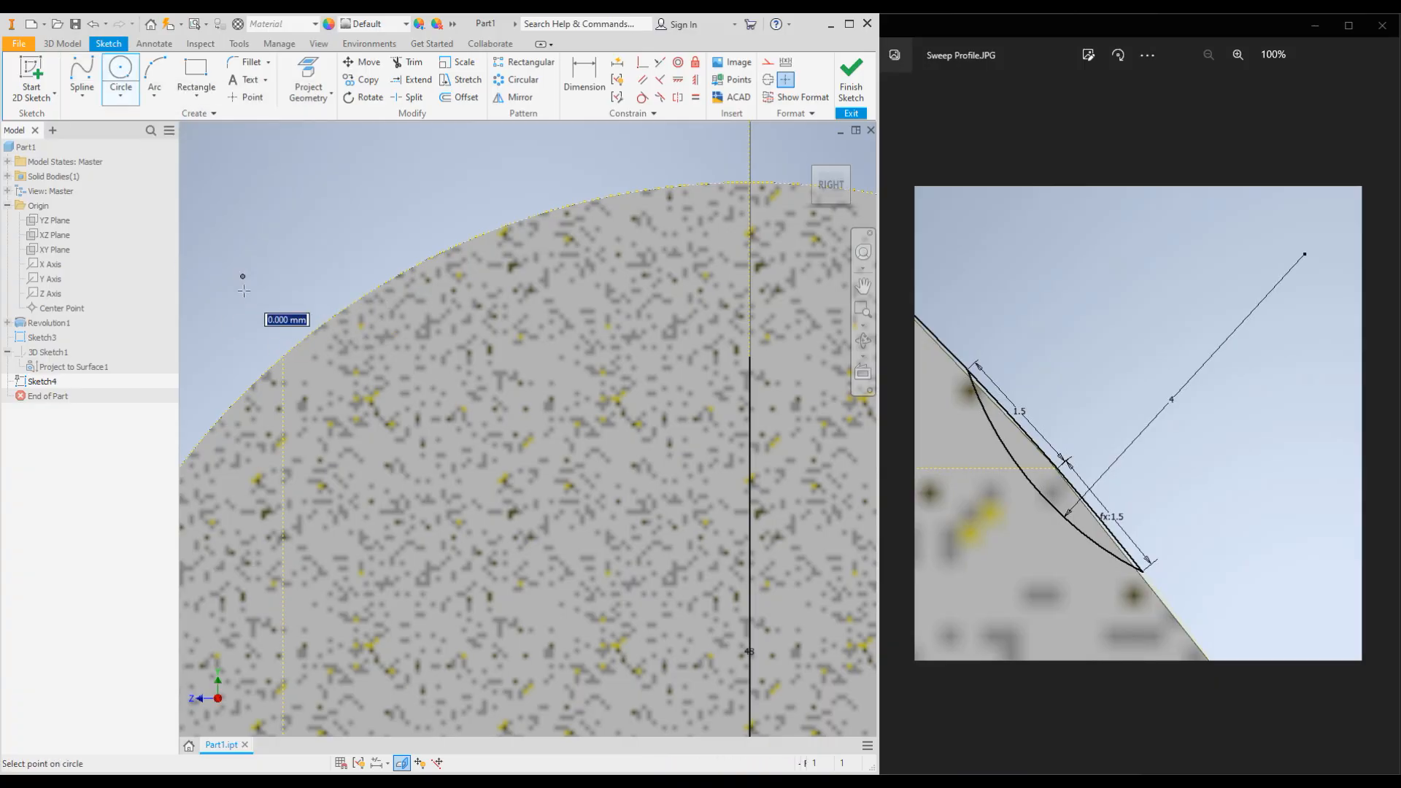
{"action": "left_click", "coordinate": [298, 366]}
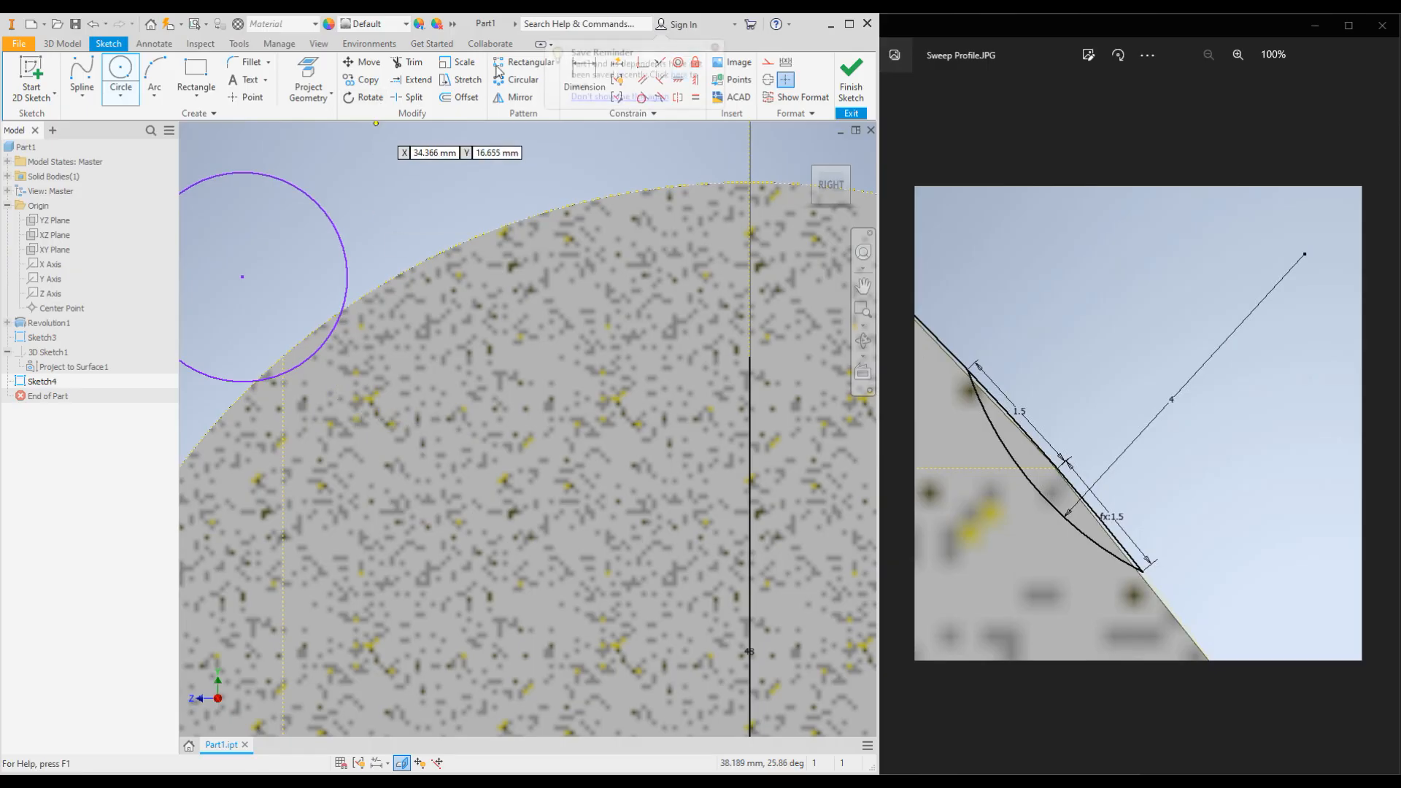
{"action": "left_click", "coordinate": [408, 63]}
{"action": "left_click_drag", "start_coordinate": [356, 186], "coordinate": [291, 221]}
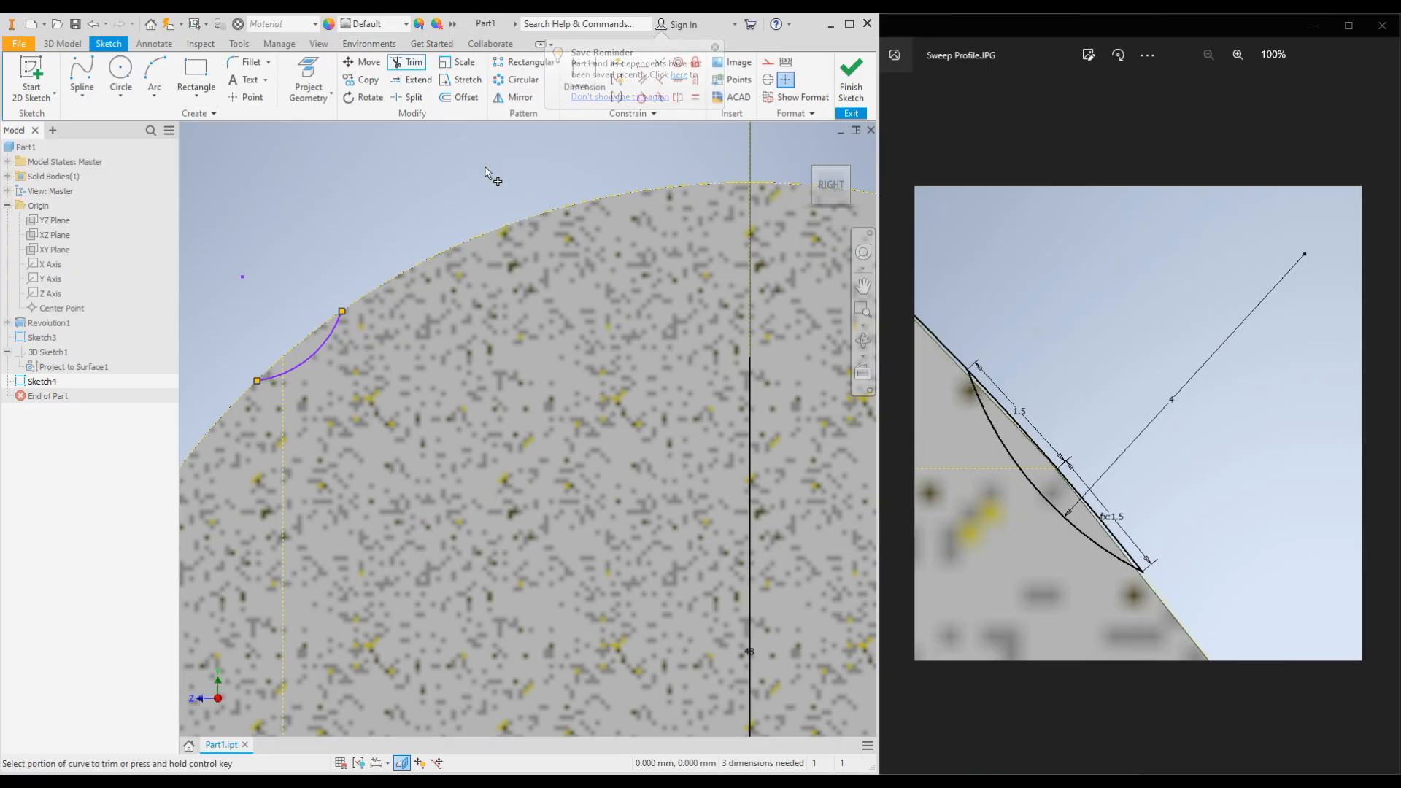
Dimension each end of the groove arc 1.5 mm from the upper endpoint of the projected seam line
{"action": "key", "text": "d"}
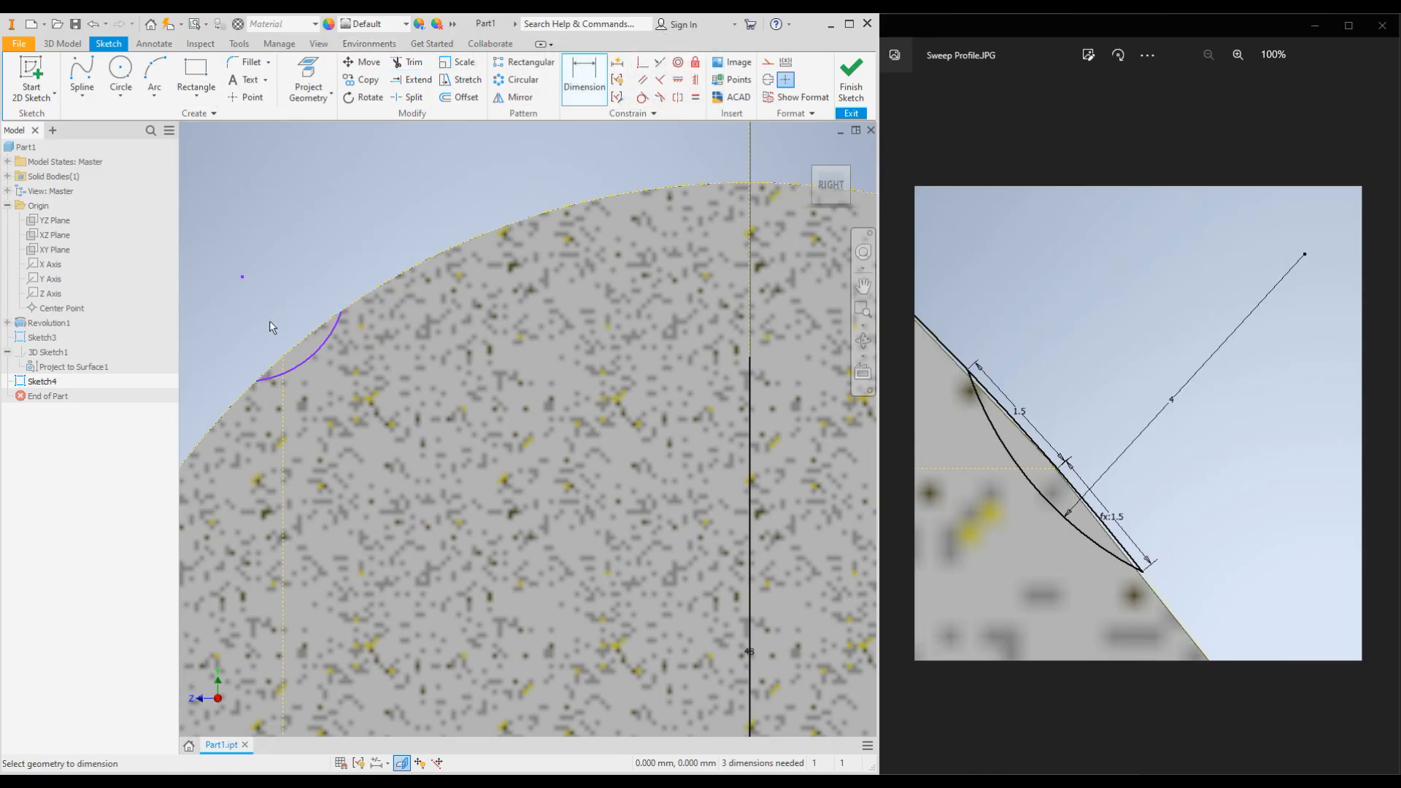
{"action": "left_click", "coordinate": [342, 310]}
{"action": "left_click", "coordinate": [308, 326]}
{"action": "left_click", "coordinate": [308, 327]}
{"action": "type", "text": "1"}
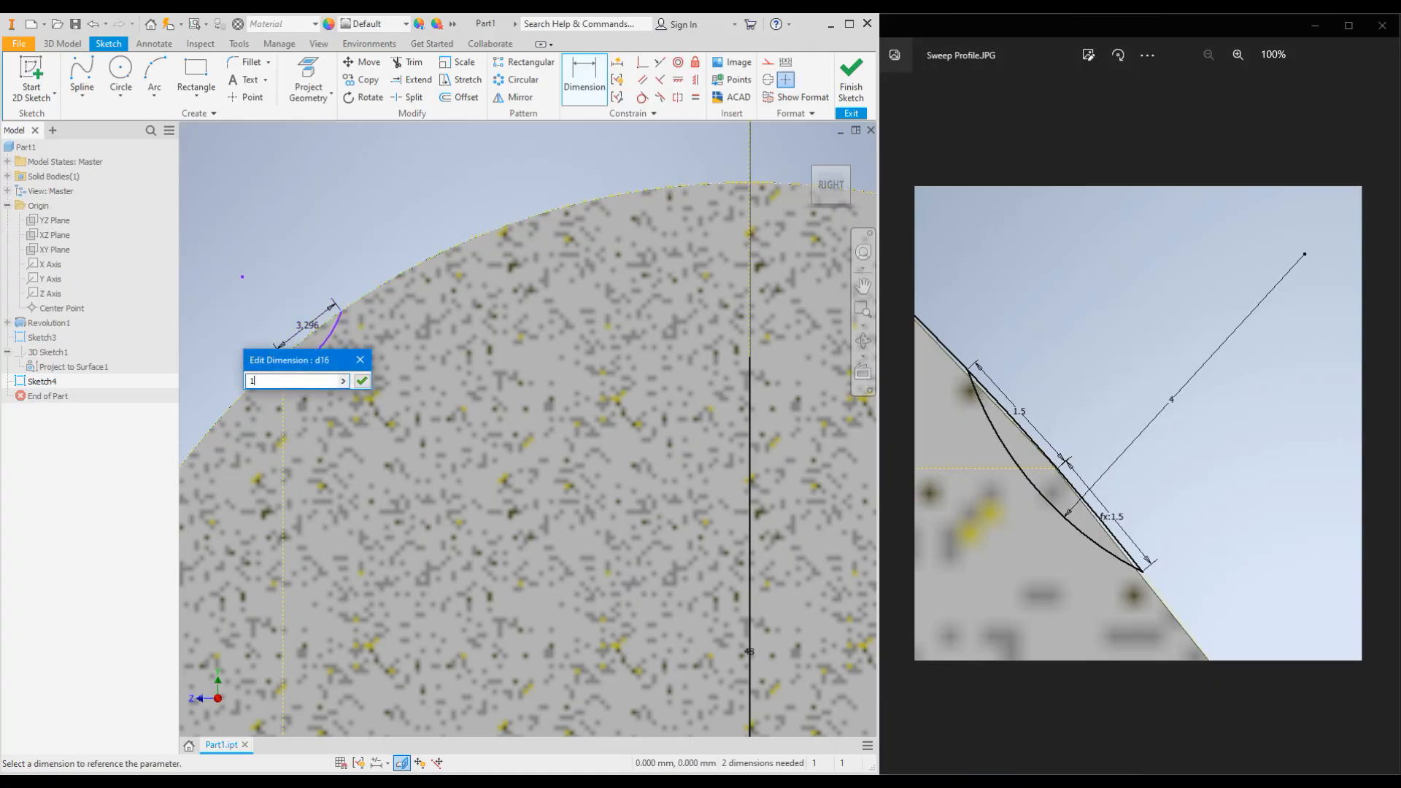
{"action": "type", "text": ".5"}
{"action": "key", "text": "Return"}
{"action": "scroll", "coordinate": [259, 378], "scroll_direction": "up", "scroll_amount": 2}
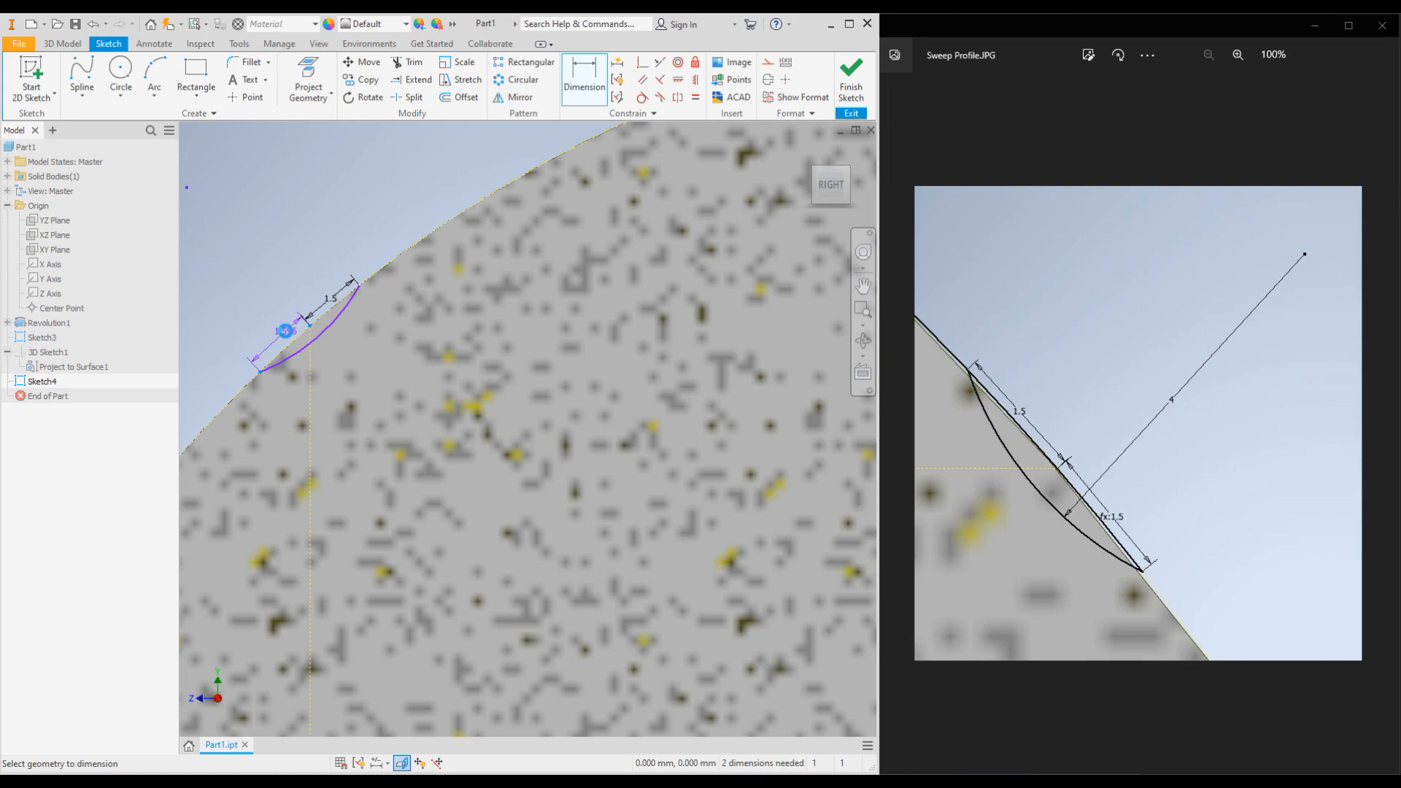
{"action": "left_click", "coordinate": [285, 332]}
{"action": "type", "text": "1.5"}
{"action": "key", "text": "Return"}
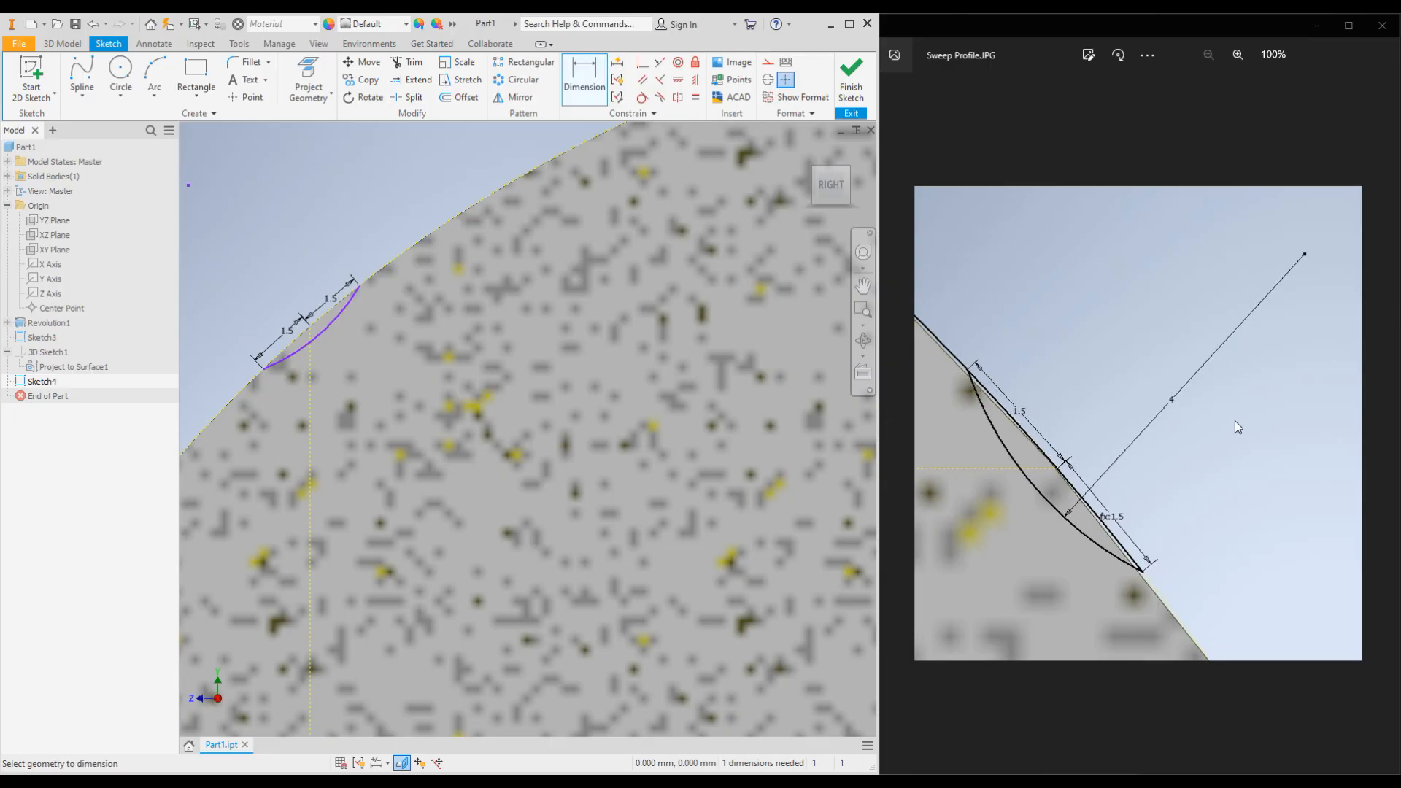
Dimension the groove arc's radius as 4 mm and convert the projected sphere outline from construction to a normal line
{"action": "left_click", "coordinate": [331, 327]}
{"action": "left_click", "coordinate": [188, 185]}
{"action": "left_click", "coordinate": [304, 249]}
{"action": "type", "text": "4"}
{"action": "key", "text": "Return"}
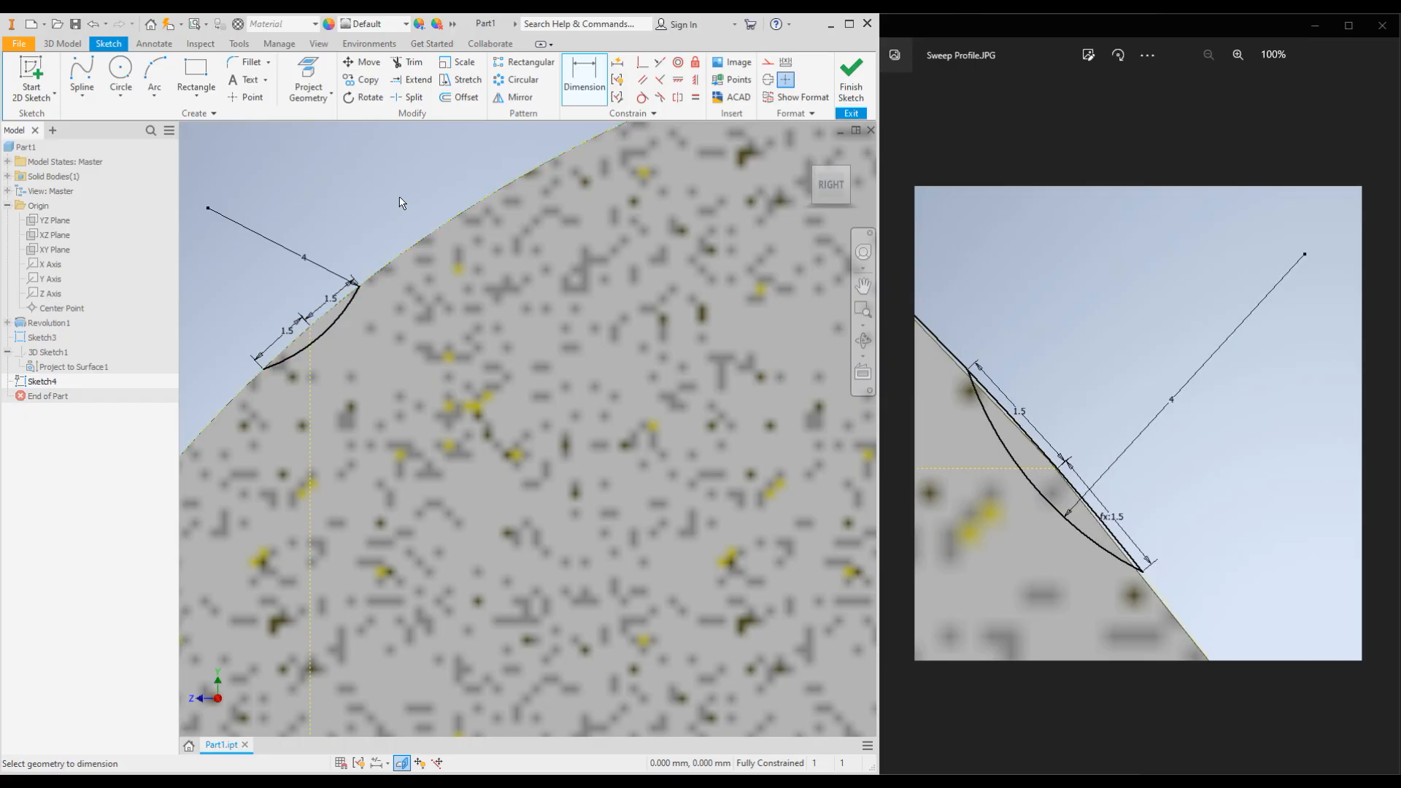
{"action": "left_click", "coordinate": [416, 246]}
{"action": "key", "text": "Escape"}
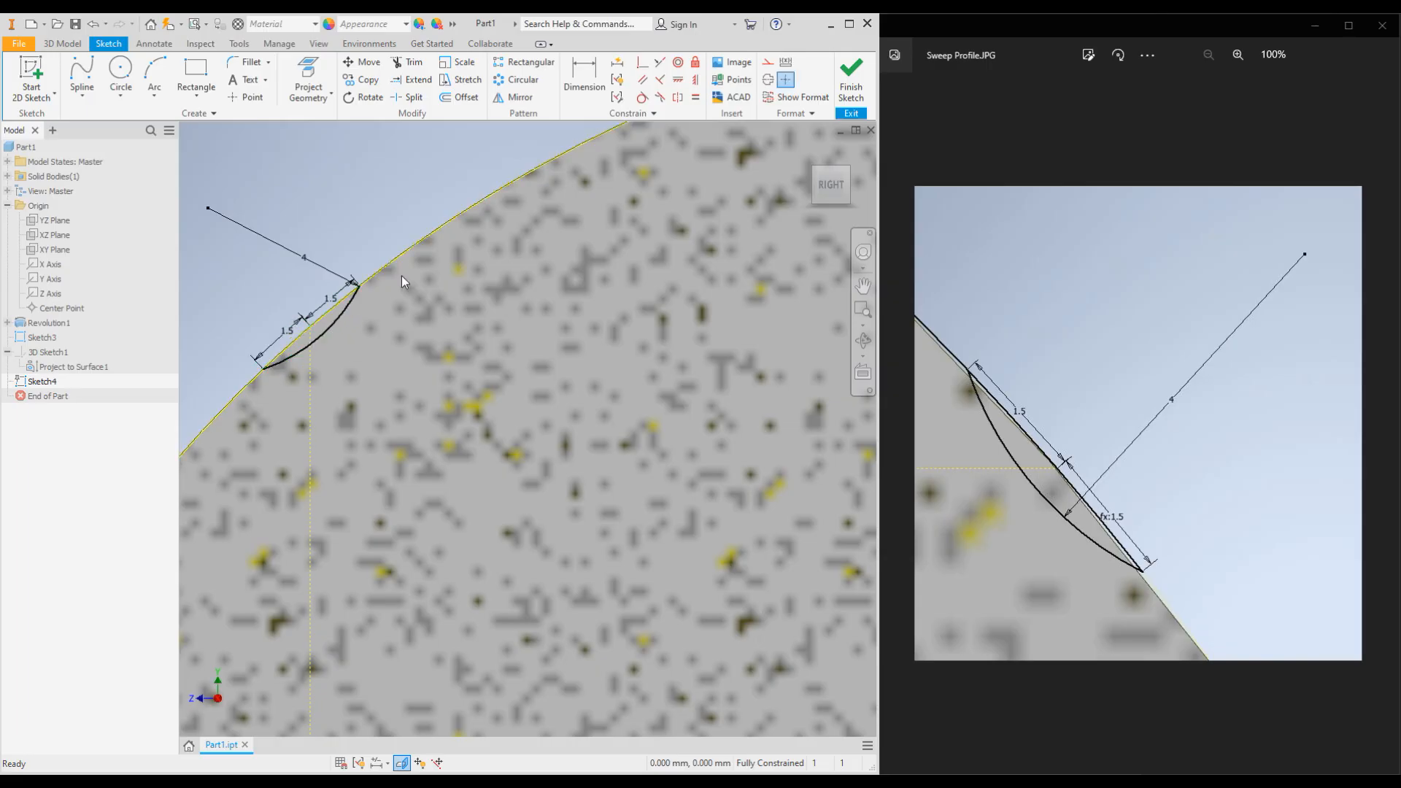
Finish the groove profile sketch and turn the 3D sketch's visibility back on
{"action": "scroll", "coordinate": [378, 293], "scroll_direction": "down", "scroll_amount": 5}
{"action": "scroll", "coordinate": [380, 296], "scroll_direction": "down", "scroll_amount": 3}
{"action": "scroll", "coordinate": [365, 295], "scroll_direction": "up", "scroll_amount": 10}
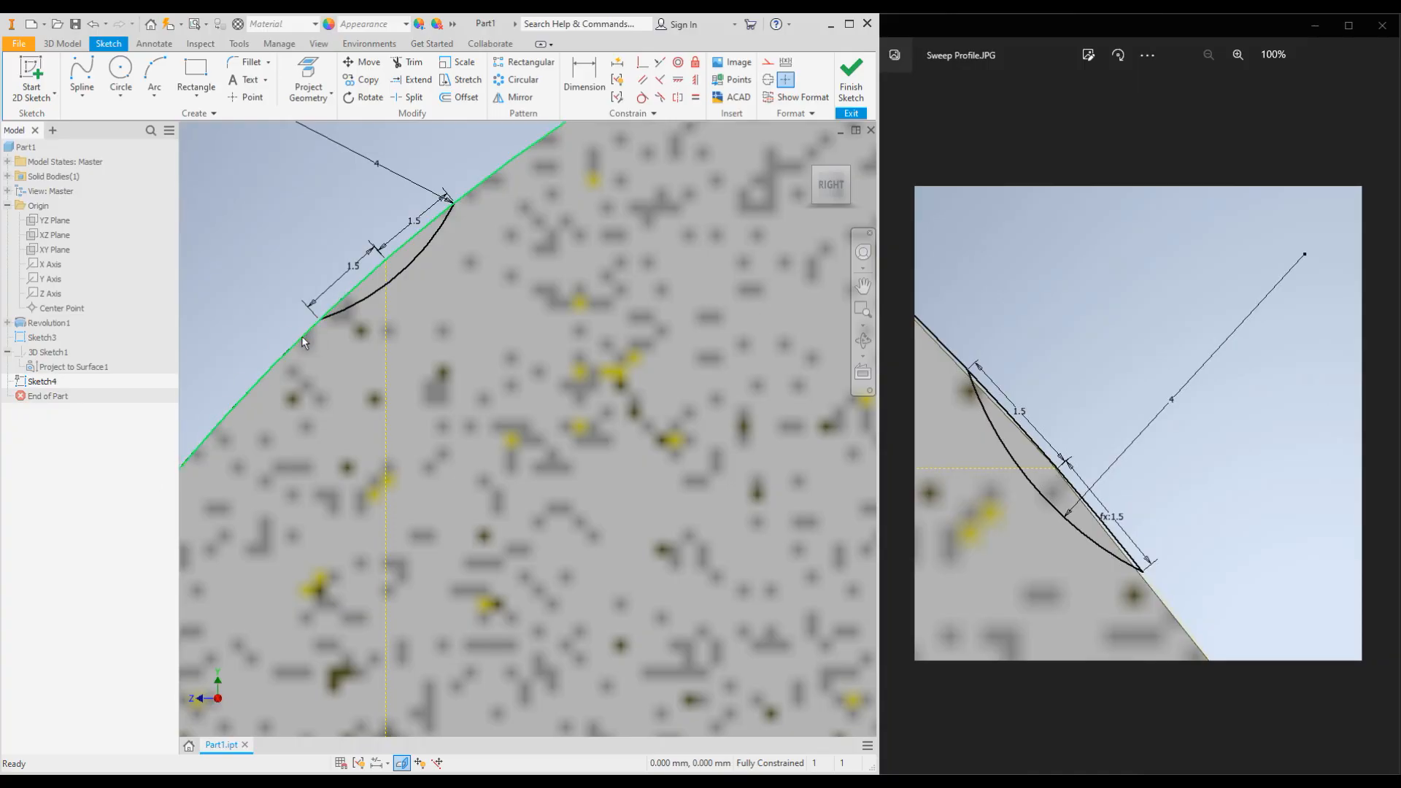
{"action": "scroll", "coordinate": [301, 336], "scroll_direction": "down", "scroll_amount": 10}
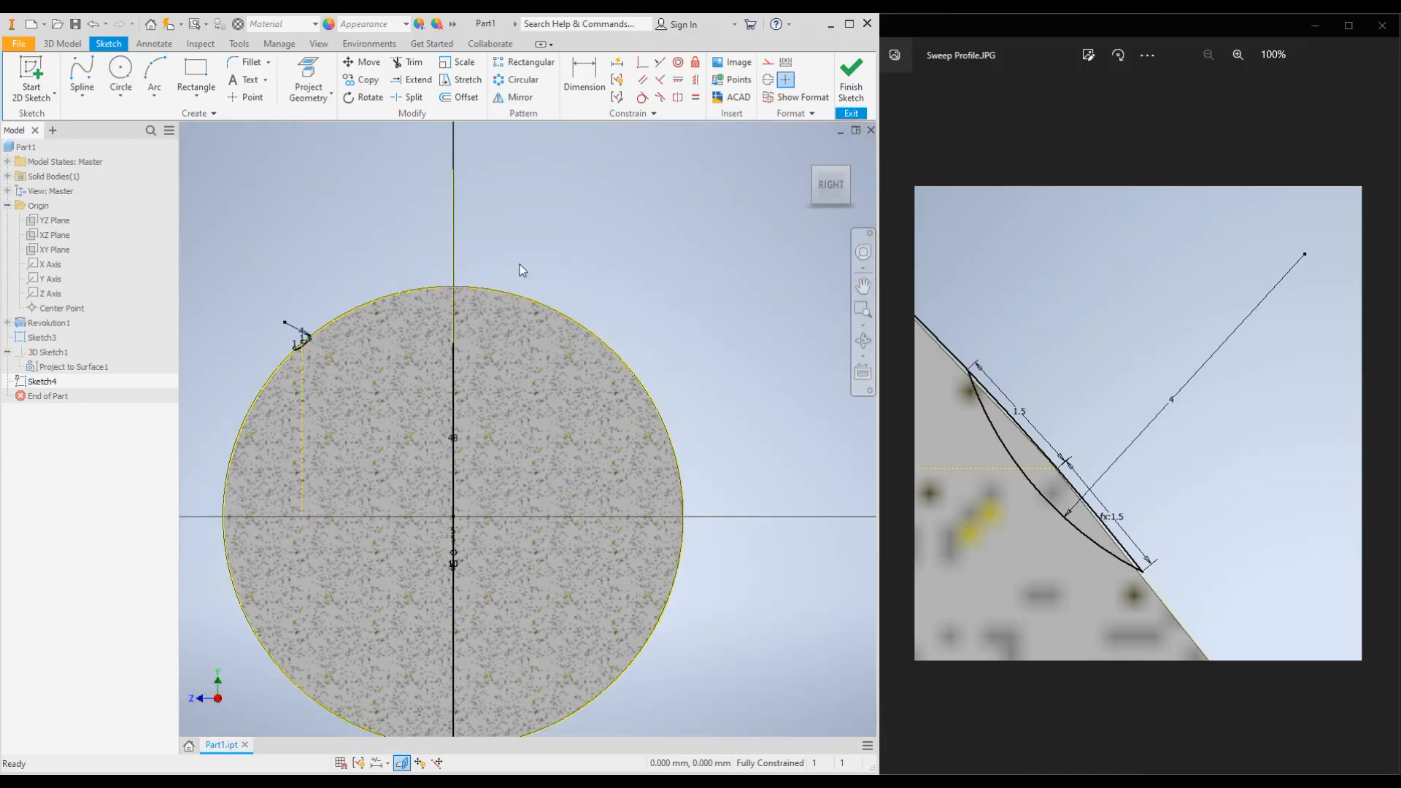
{"action": "scroll", "coordinate": [297, 329], "scroll_direction": "up", "scroll_amount": 10}
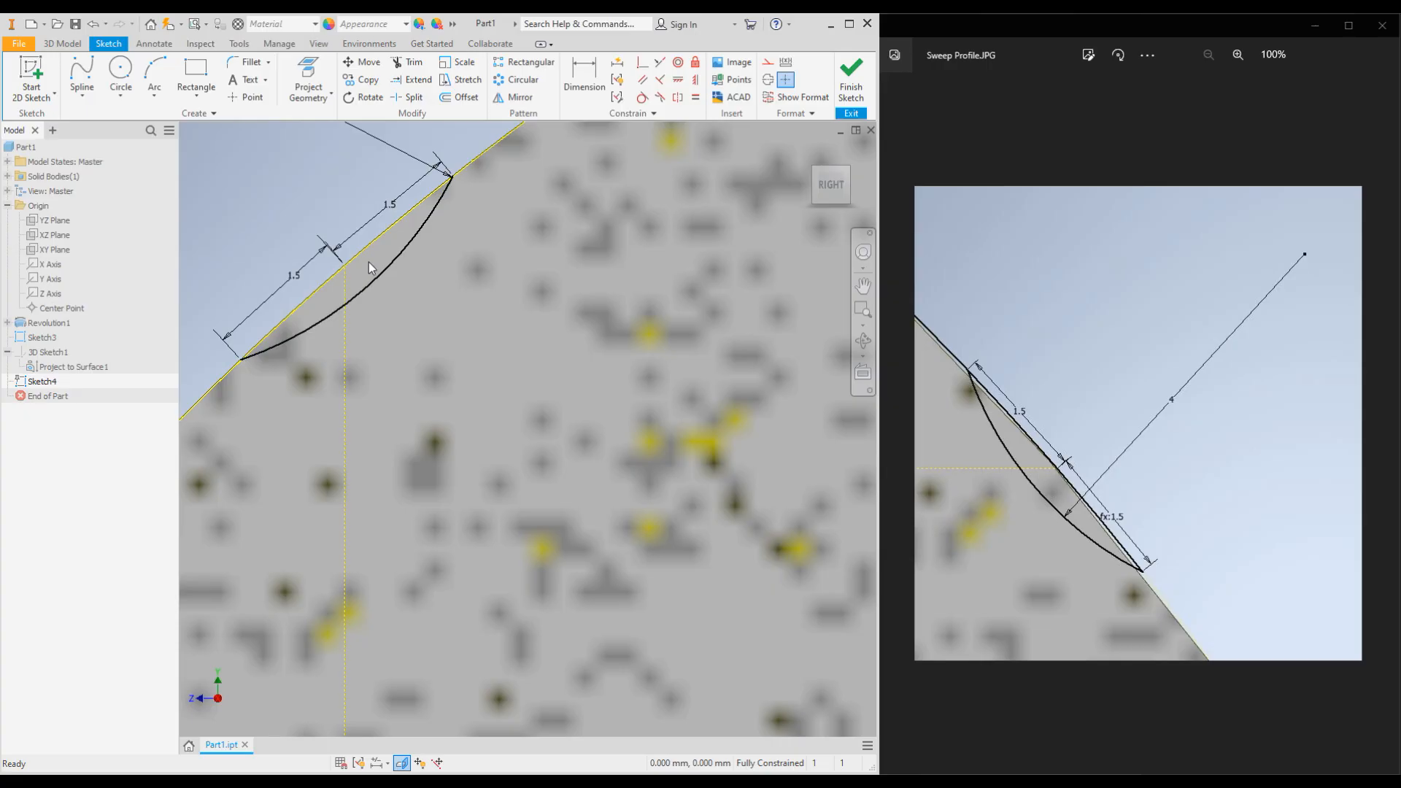
{"action": "scroll", "coordinate": [370, 261], "scroll_direction": "up", "scroll_amount": 5}
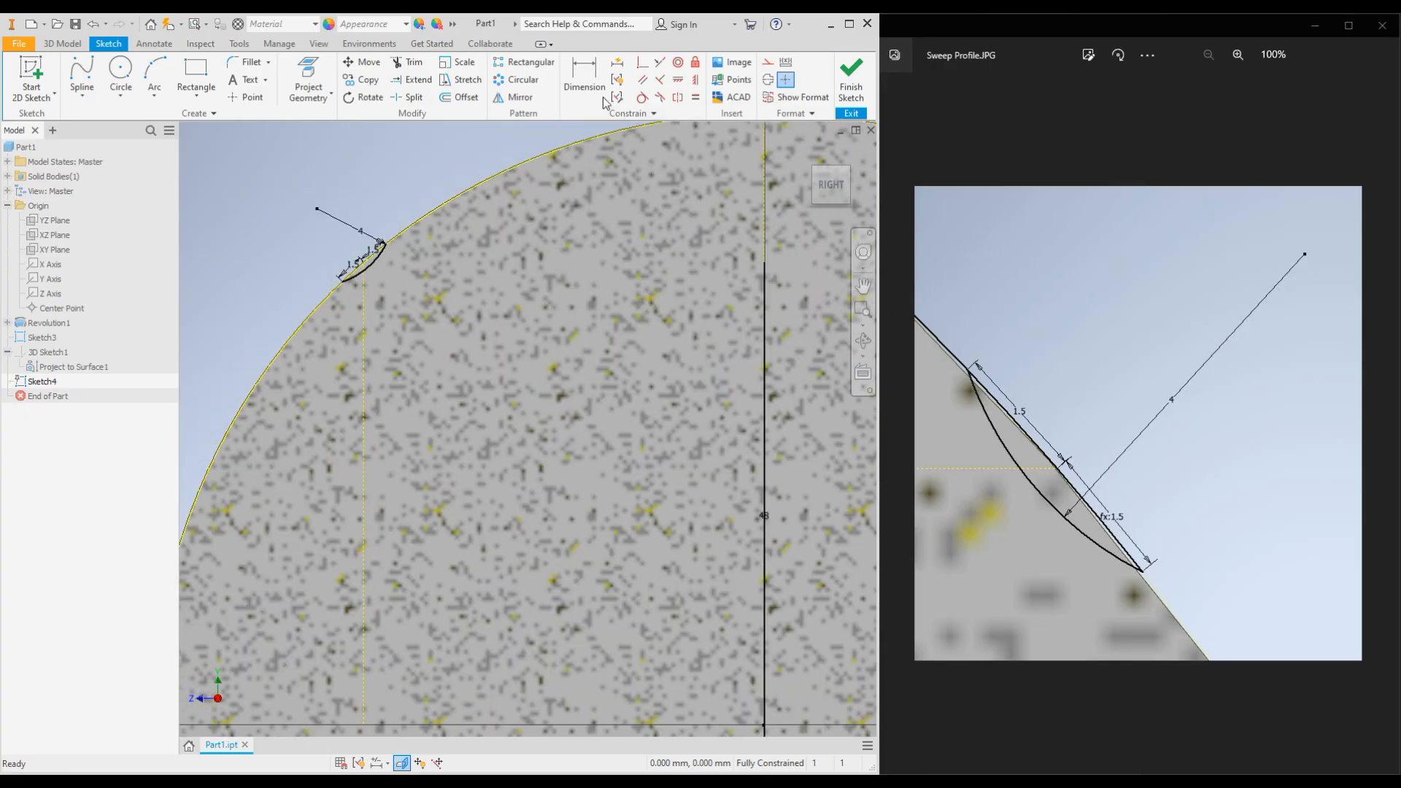
{"action": "left_click", "coordinate": [851, 82]}
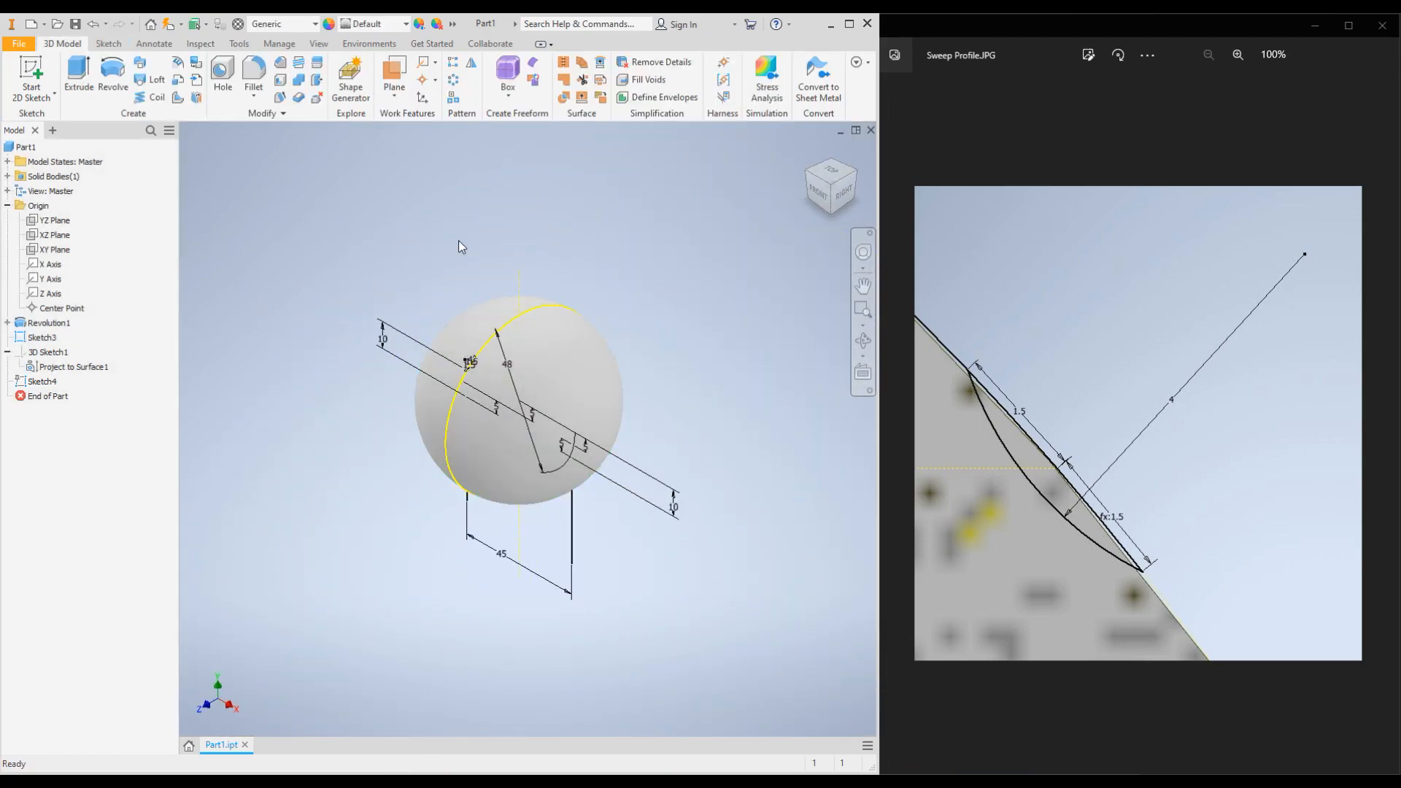
{"action": "scroll", "coordinate": [518, 370], "scroll_direction": "down", "scroll_amount": 4}
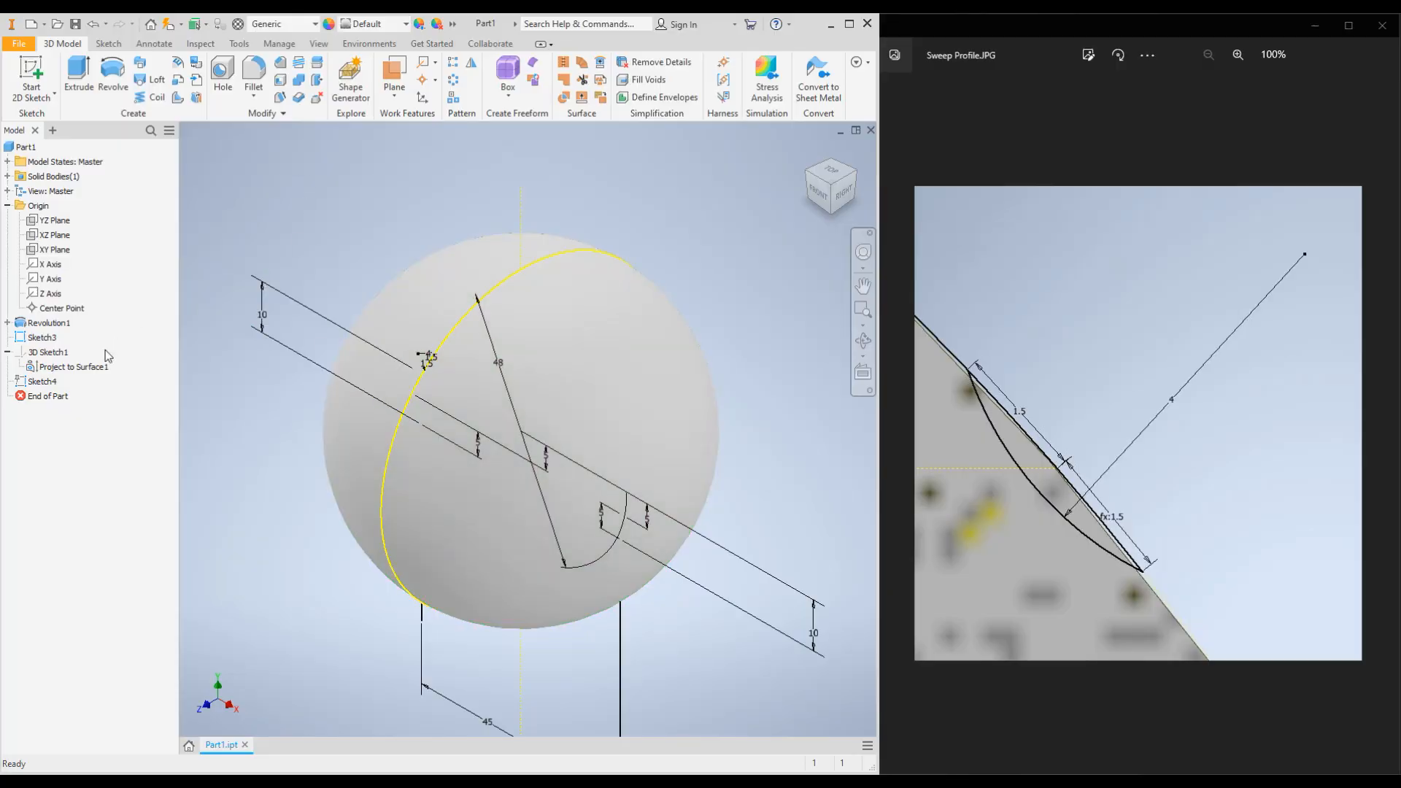
{"action": "right_click", "coordinate": [43, 352]}
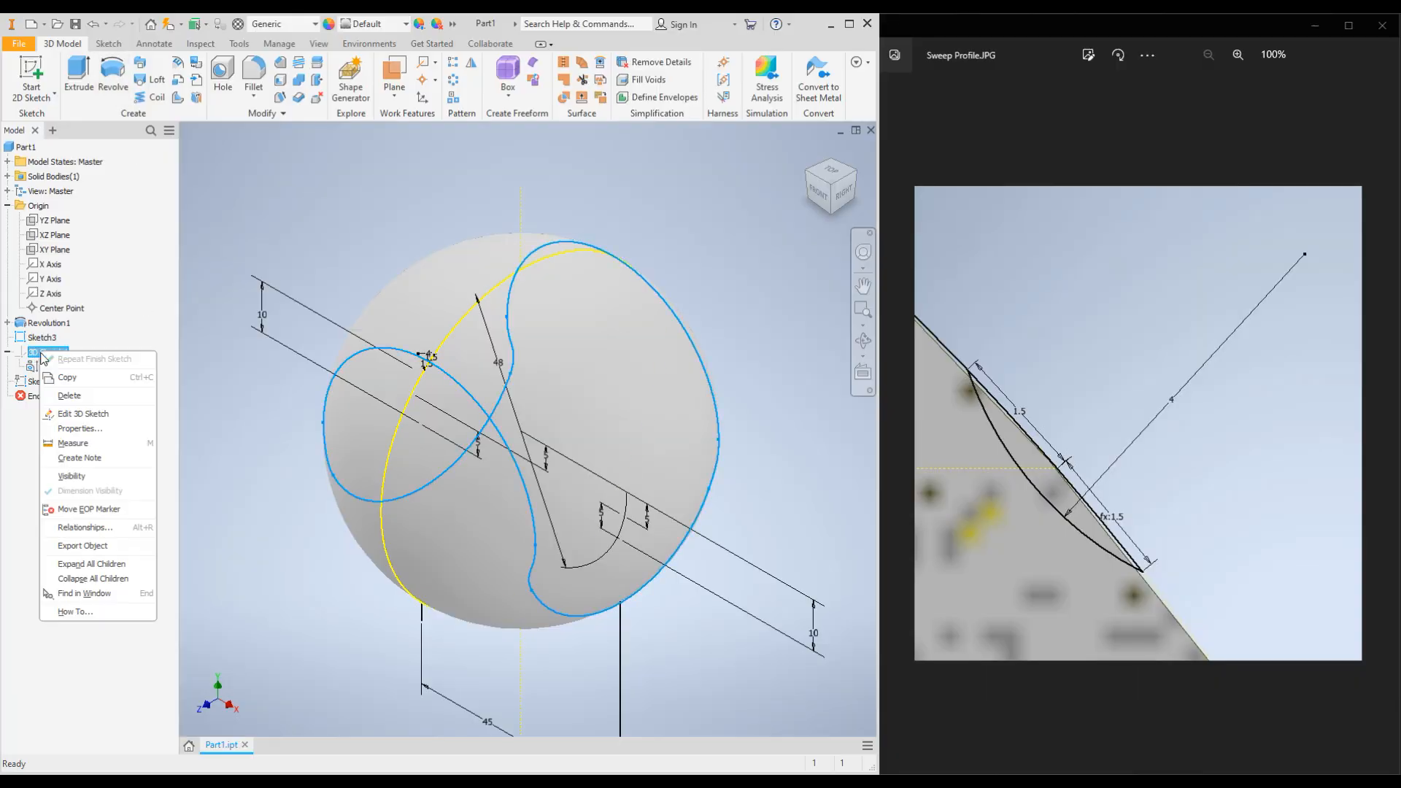
{"action": "left_click", "coordinate": [72, 476]}
Start a Sweep using the small closed region between the 4 mm groove arc and the sphere outline as its profile
{"action": "scroll", "coordinate": [426, 365], "scroll_direction": "up", "scroll_amount": 5}
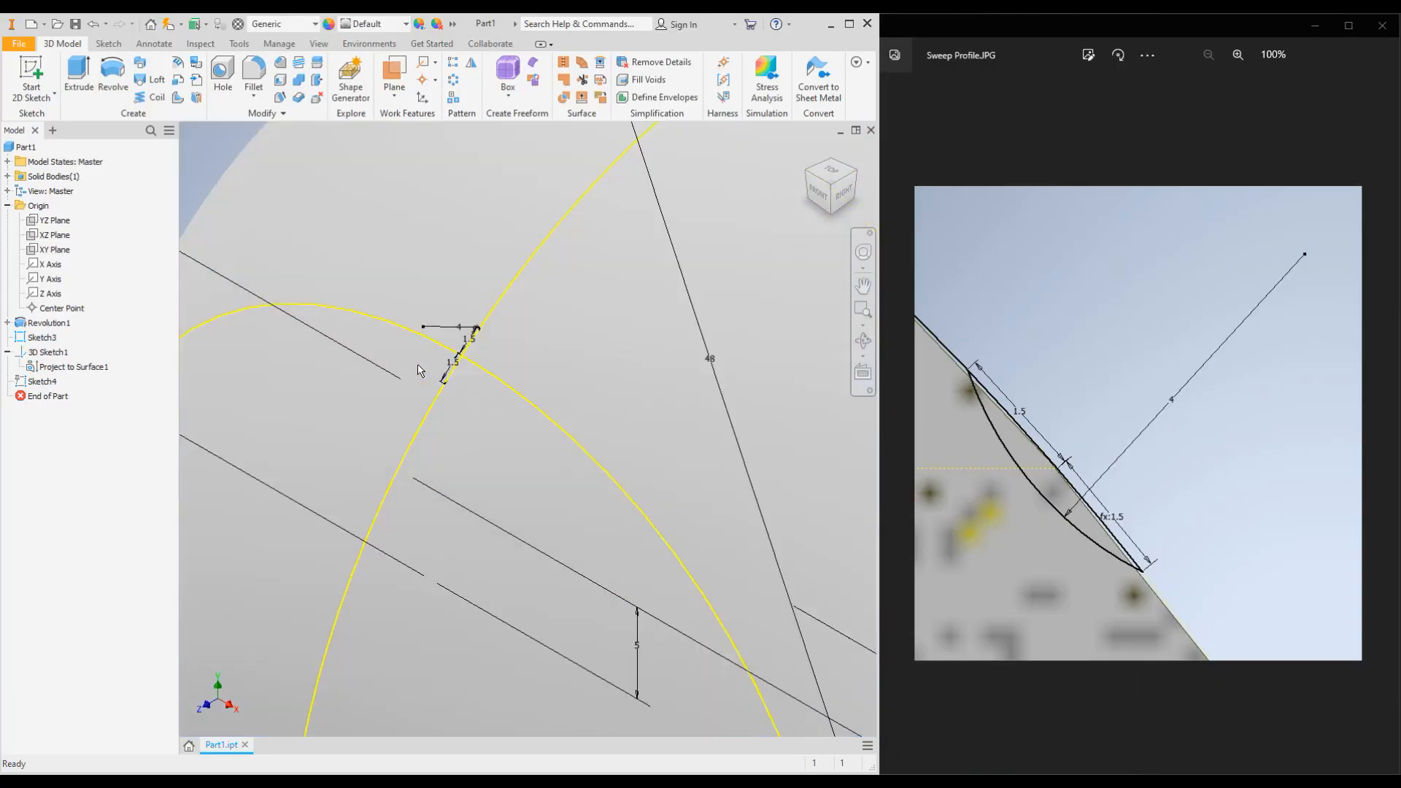
{"action": "scroll", "coordinate": [471, 372], "scroll_direction": "down", "scroll_amount": 5}
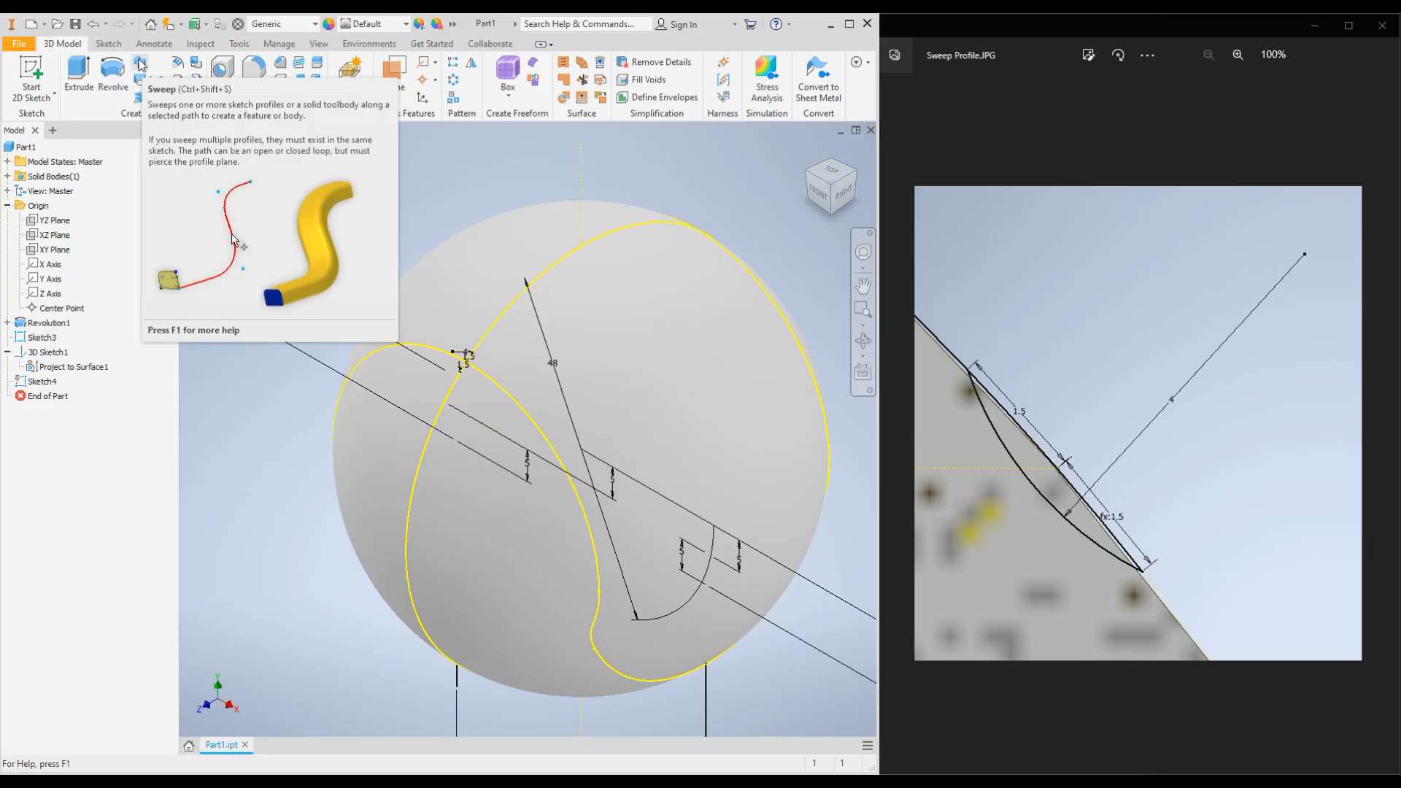
{"action": "left_click", "coordinate": [140, 65]}
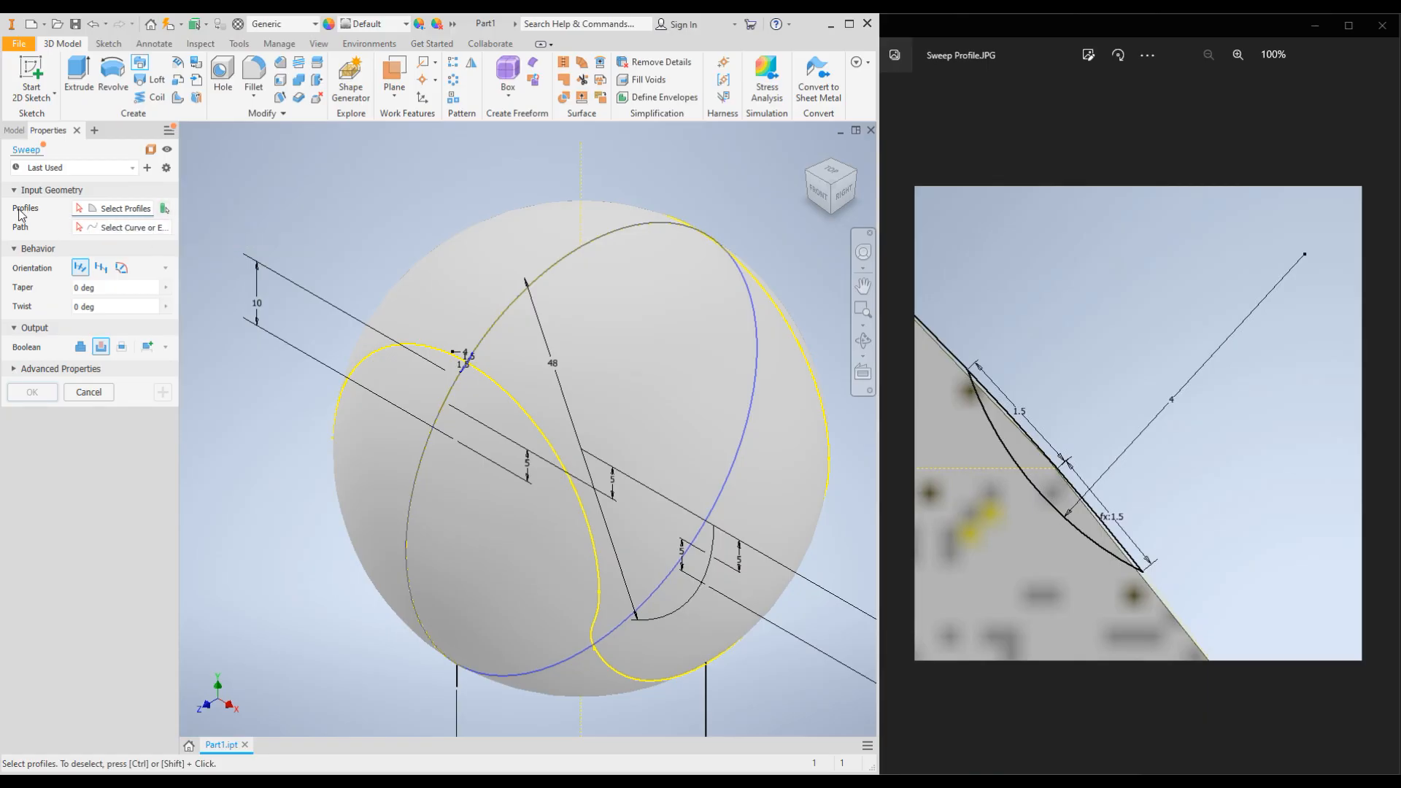
{"action": "scroll", "coordinate": [466, 373], "scroll_direction": "up", "scroll_amount": 6}
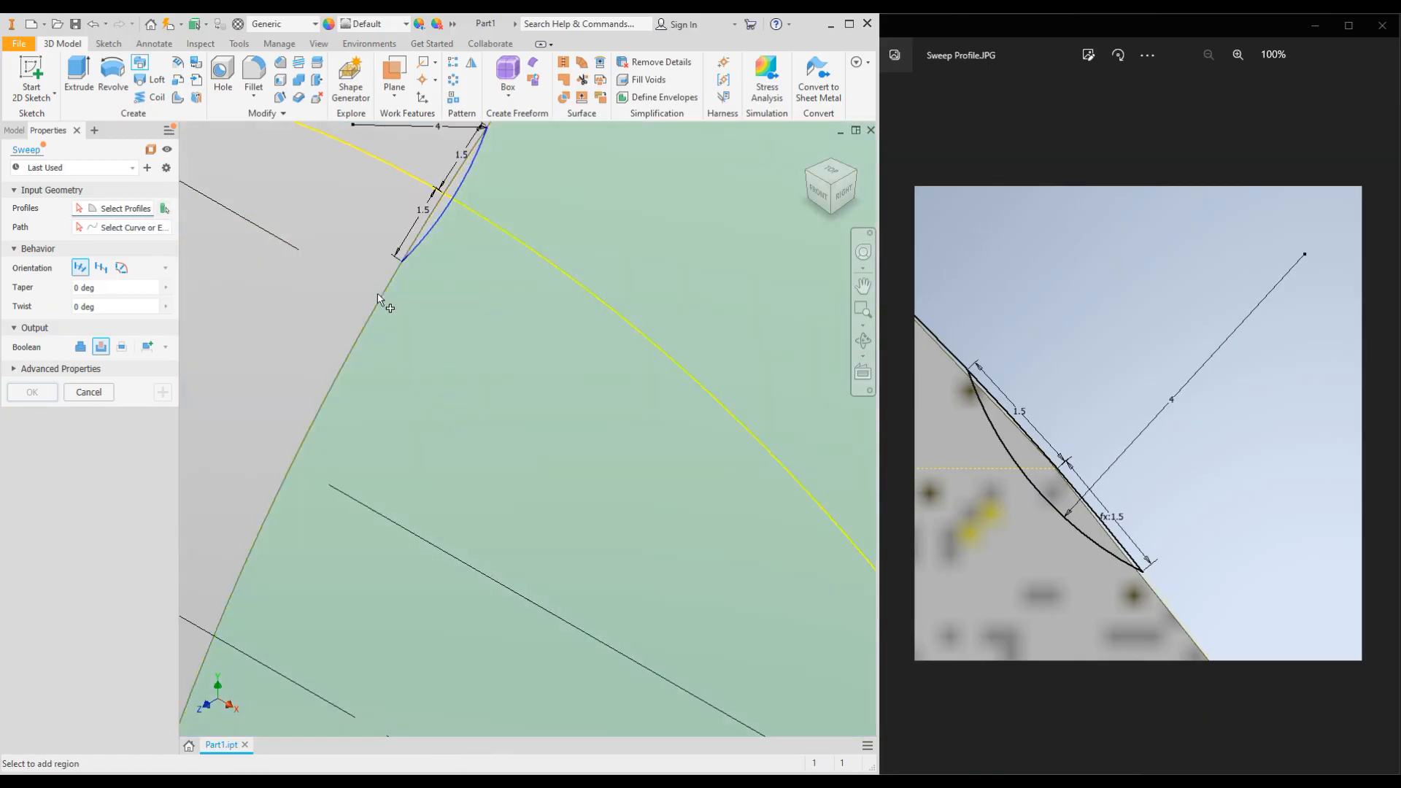
{"action": "scroll", "coordinate": [429, 257], "scroll_direction": "down", "scroll_amount": 6}
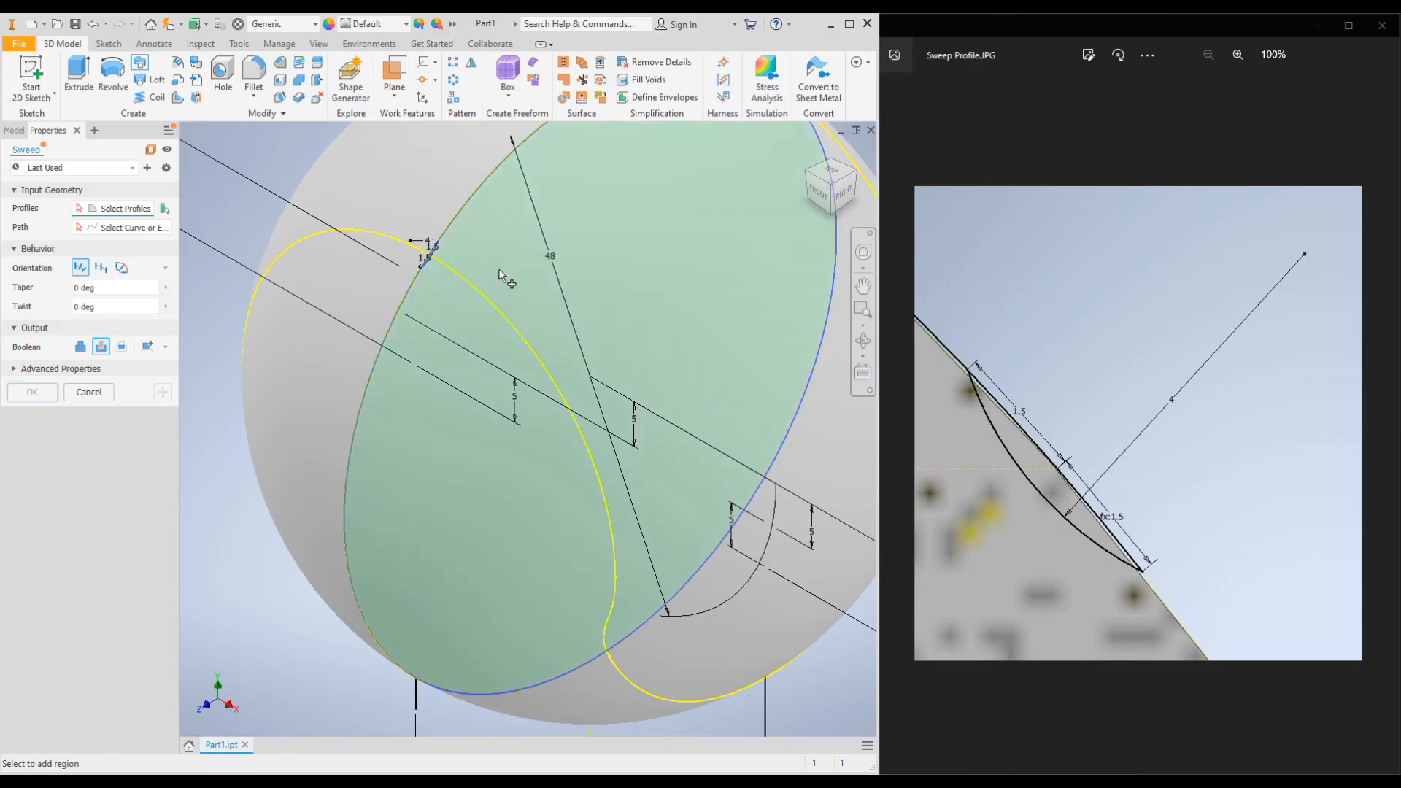
{"action": "scroll", "coordinate": [467, 252], "scroll_direction": "up", "scroll_amount": 6}
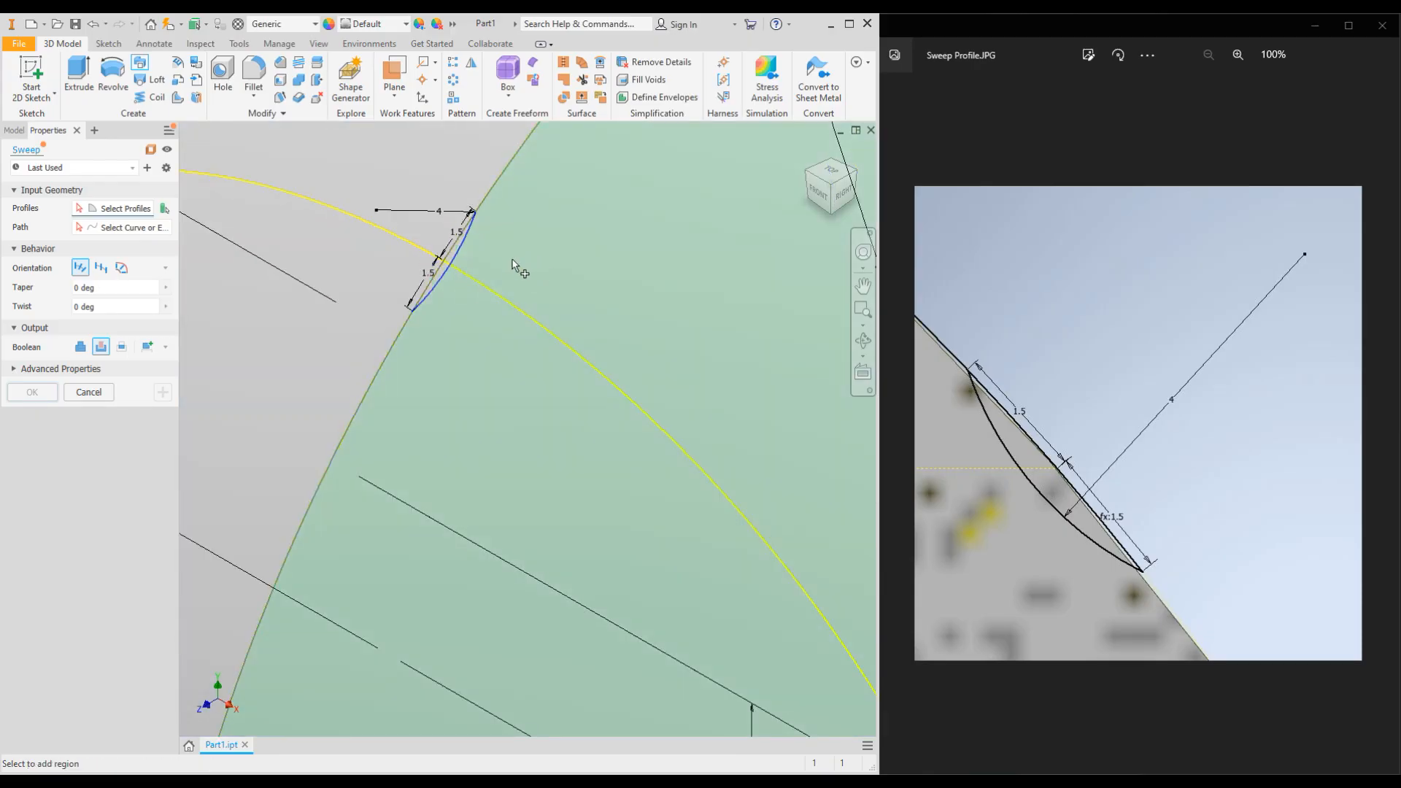
{"action": "scroll", "coordinate": [511, 266], "scroll_direction": "down", "scroll_amount": 7}
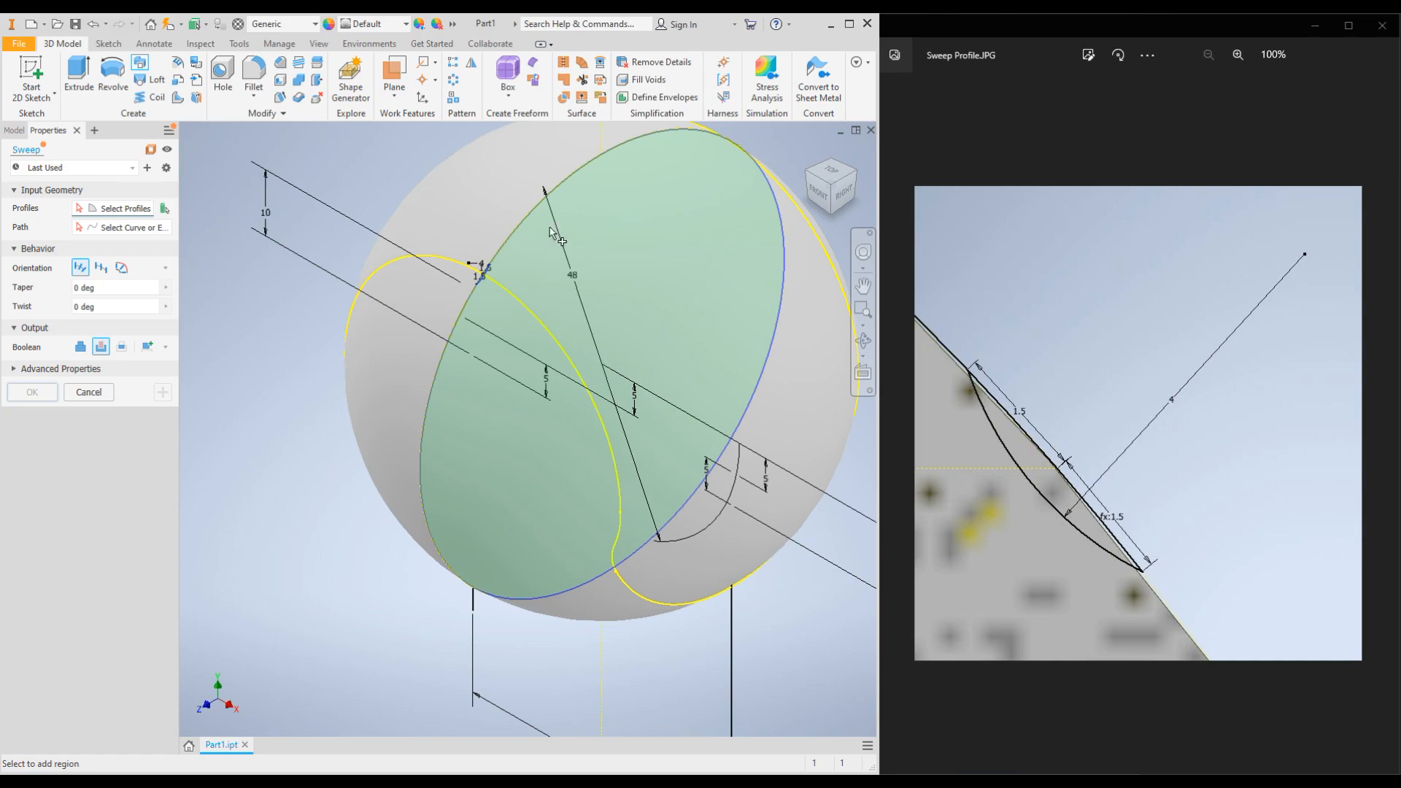
{"action": "scroll", "coordinate": [510, 284], "scroll_direction": "up", "scroll_amount": 6}
{"action": "scroll", "coordinate": [468, 308], "scroll_direction": "down", "scroll_amount": 3}
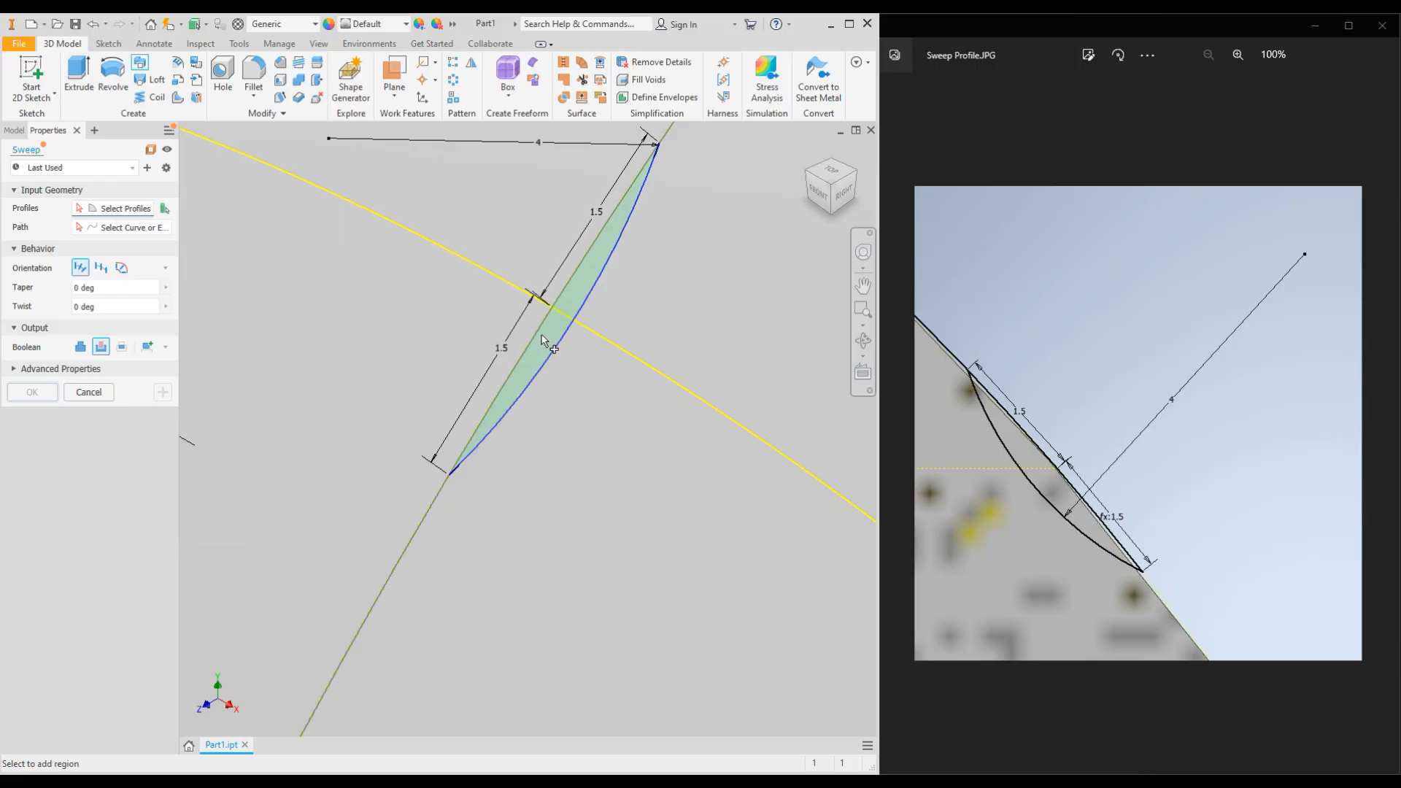
{"action": "left_click", "coordinate": [544, 341]}
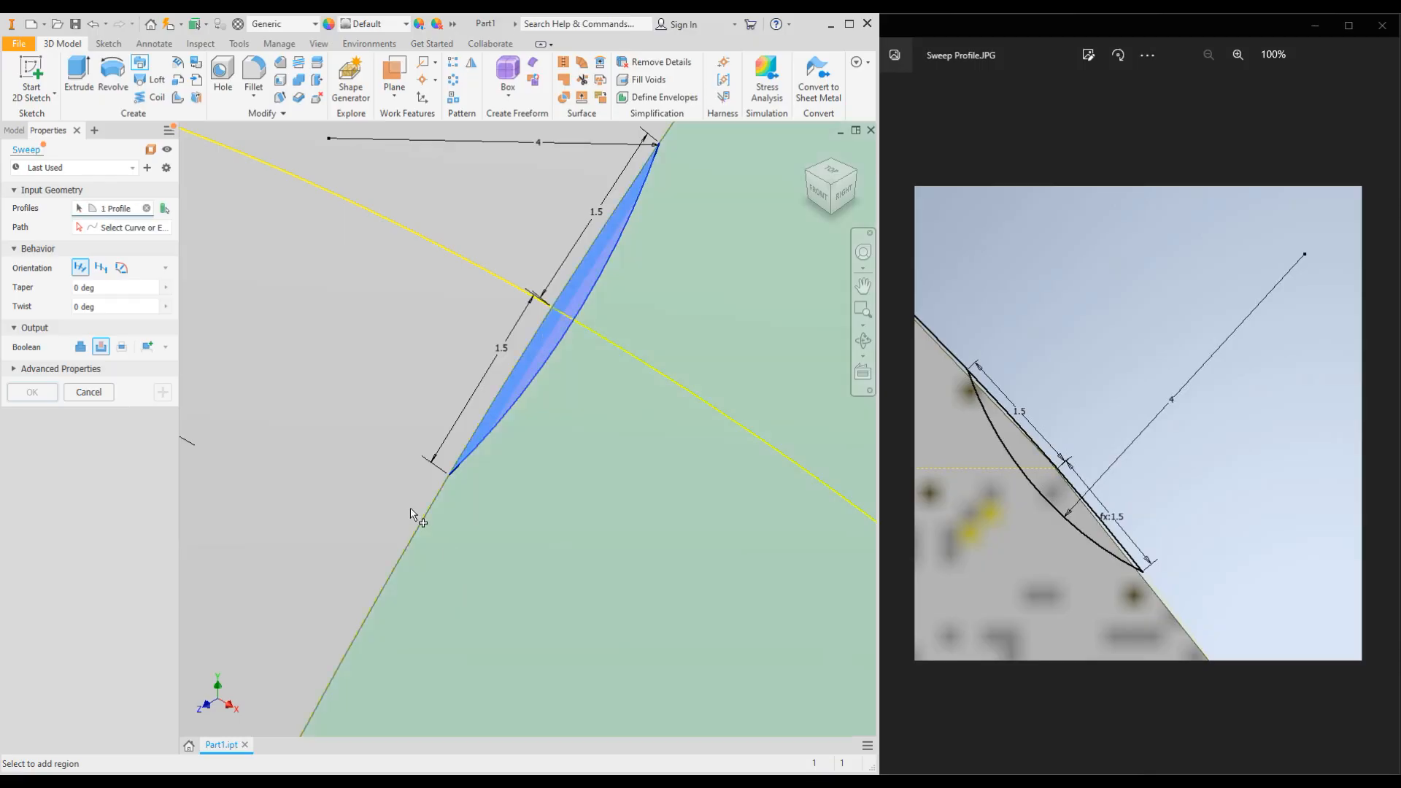
Set the closed seam curve projected onto the sphere as the sweep path
{"action": "scroll", "coordinate": [328, 246], "scroll_direction": "down", "scroll_amount": 5}
{"action": "scroll", "coordinate": [363, 360], "scroll_direction": "down", "scroll_amount": 5}
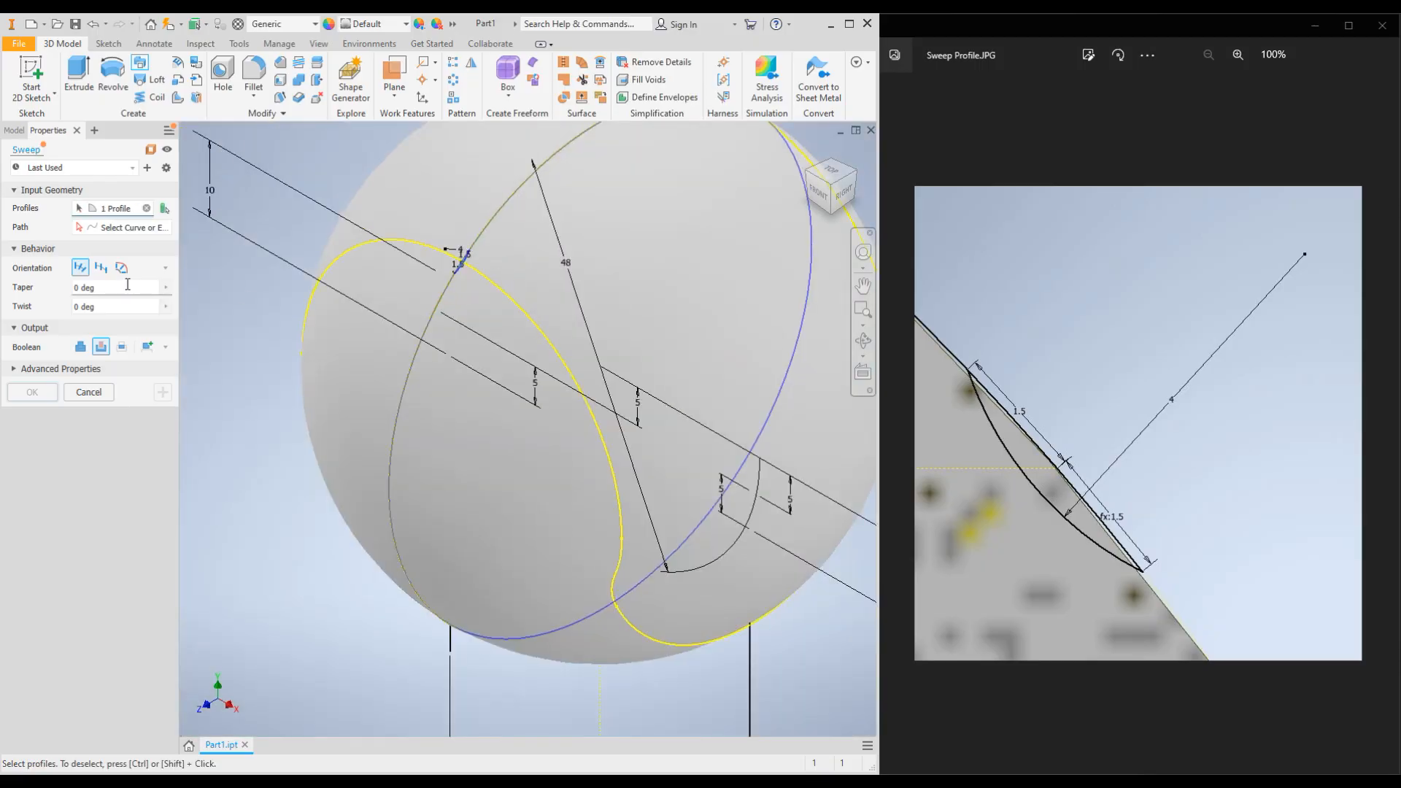
{"action": "left_click", "coordinate": [128, 228]}
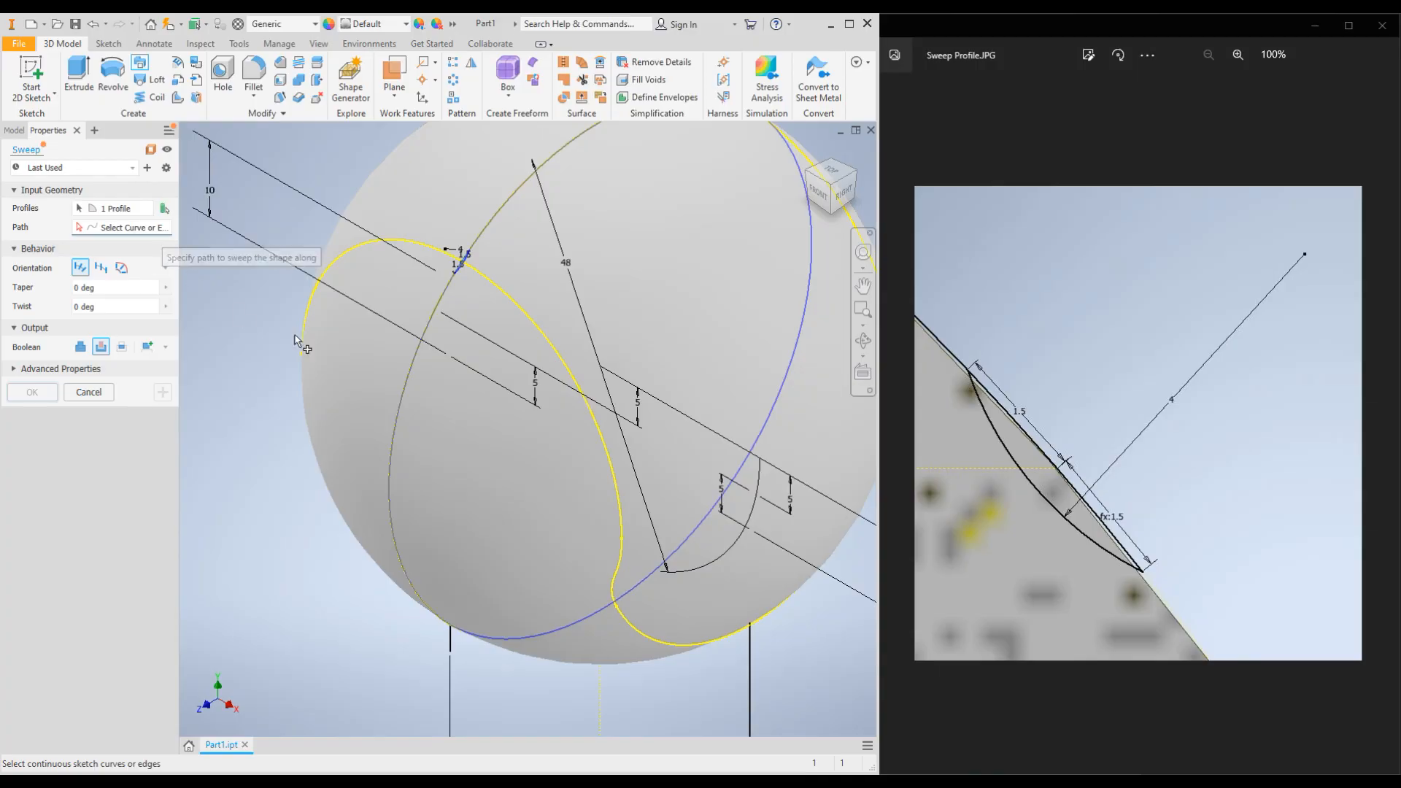
{"action": "left_click", "coordinate": [525, 315]}
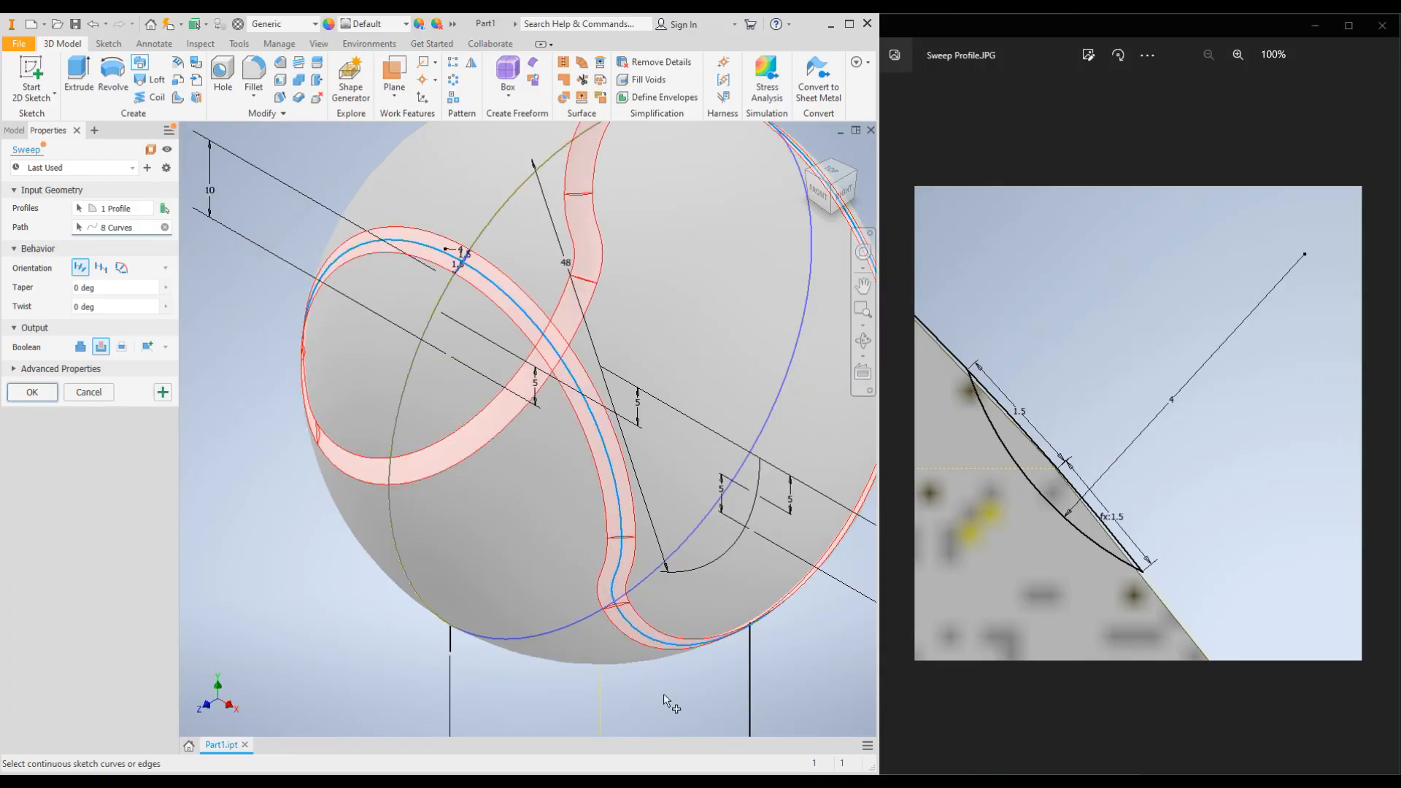
Set the sweep's Boolean output to Cut and create the seam groove around the ball
{"action": "left_click", "coordinate": [101, 348]}
{"action": "left_click", "coordinate": [80, 347]}
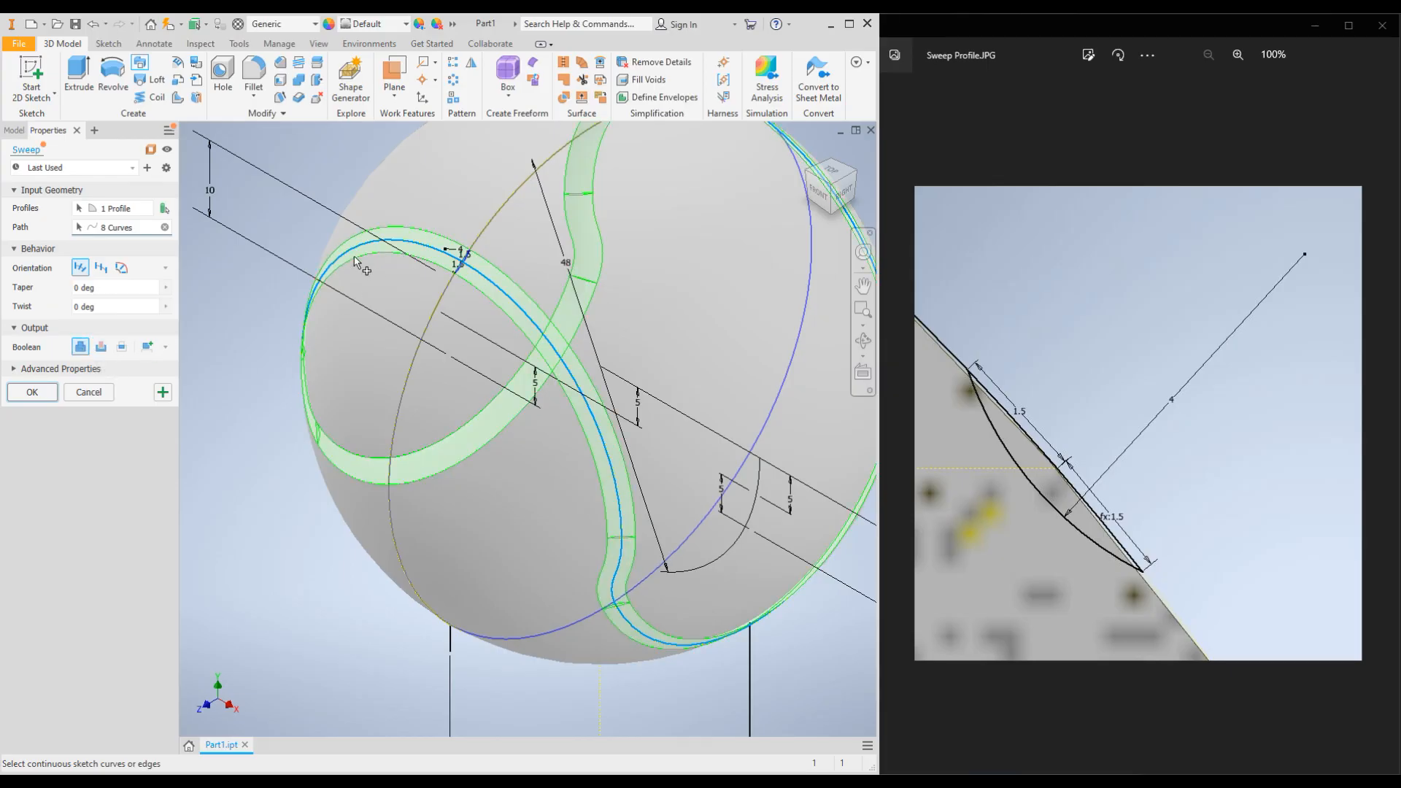
{"action": "scroll", "coordinate": [358, 264], "scroll_direction": "up", "scroll_amount": 5}
{"action": "scroll", "coordinate": [360, 263], "scroll_direction": "down", "scroll_amount": 6}
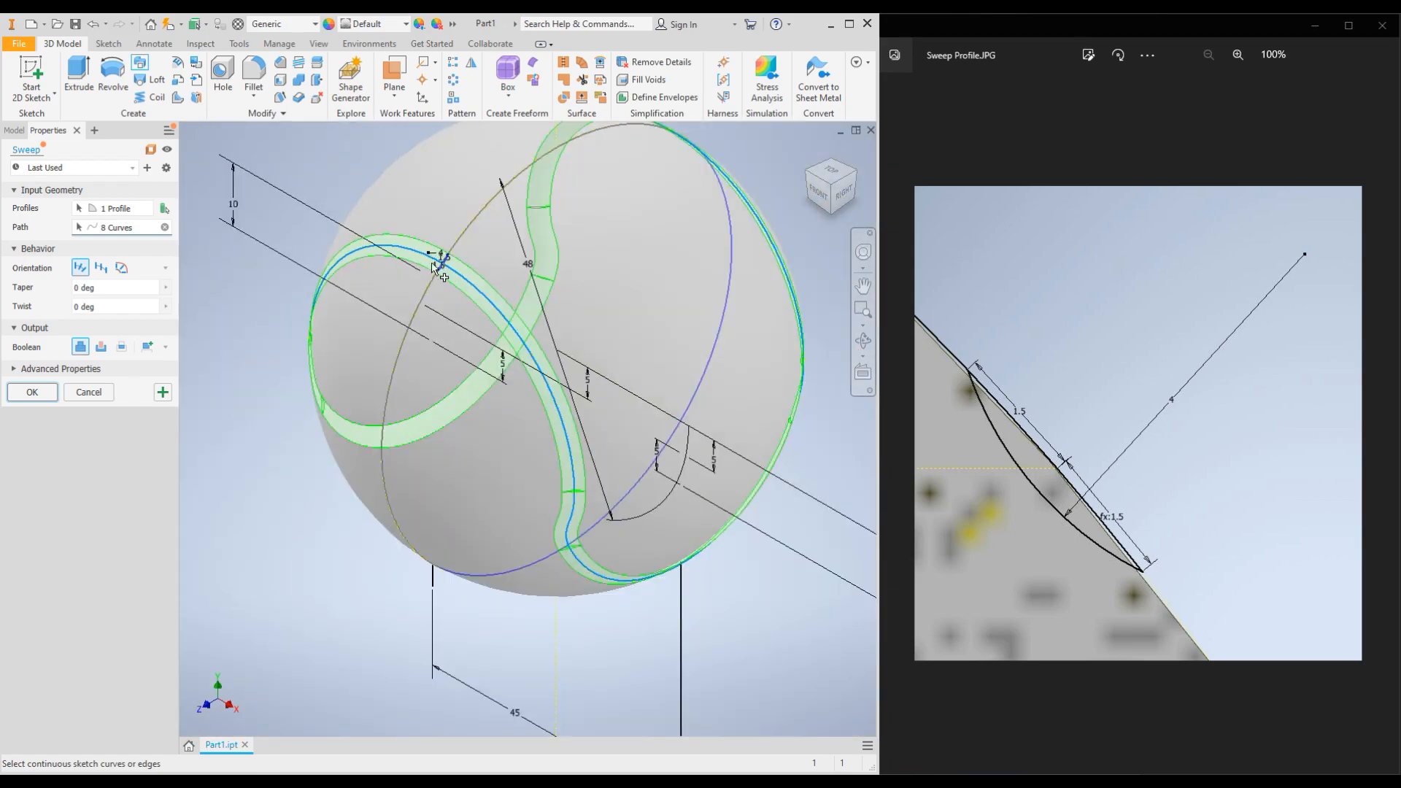
{"action": "left_click", "coordinate": [100, 347]}
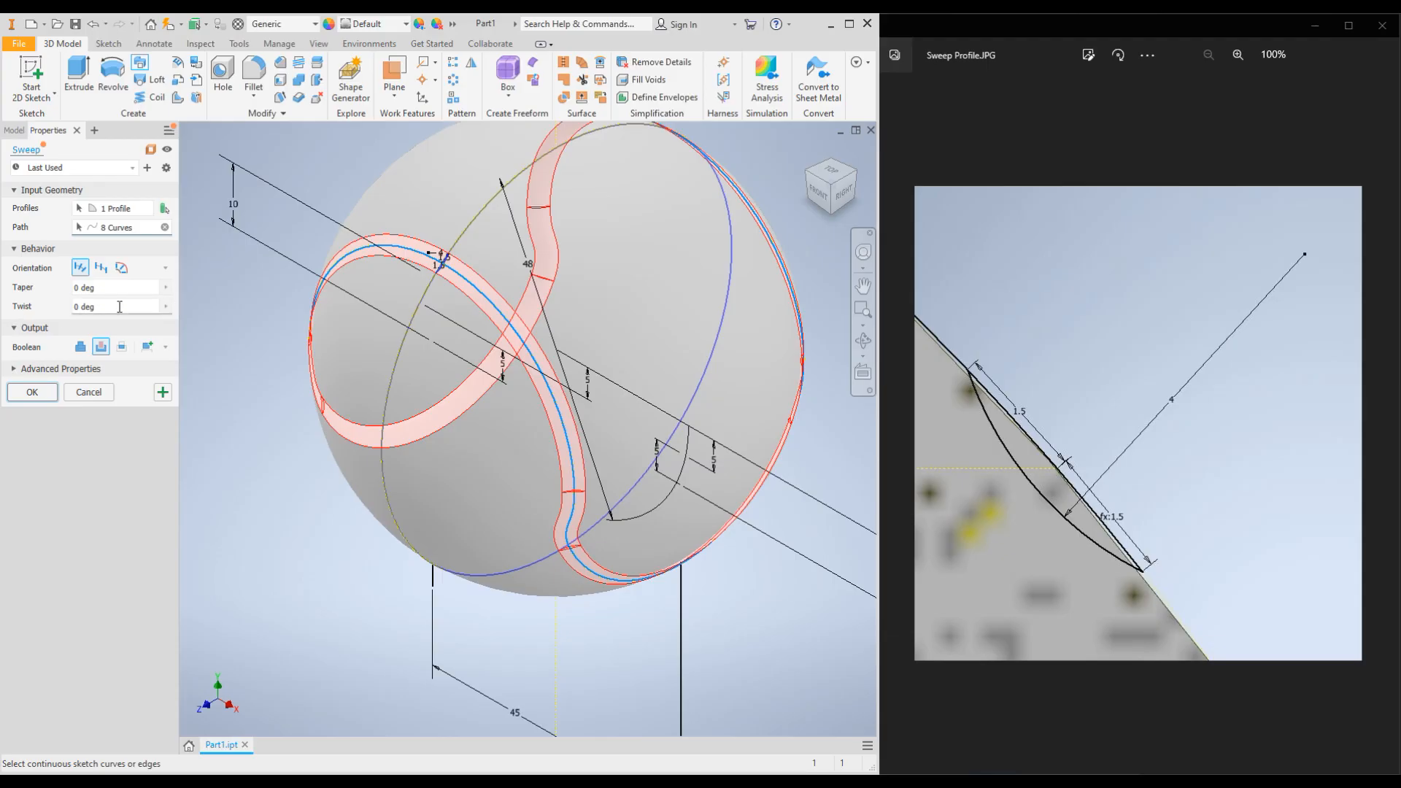
{"action": "left_click", "coordinate": [15, 370]}
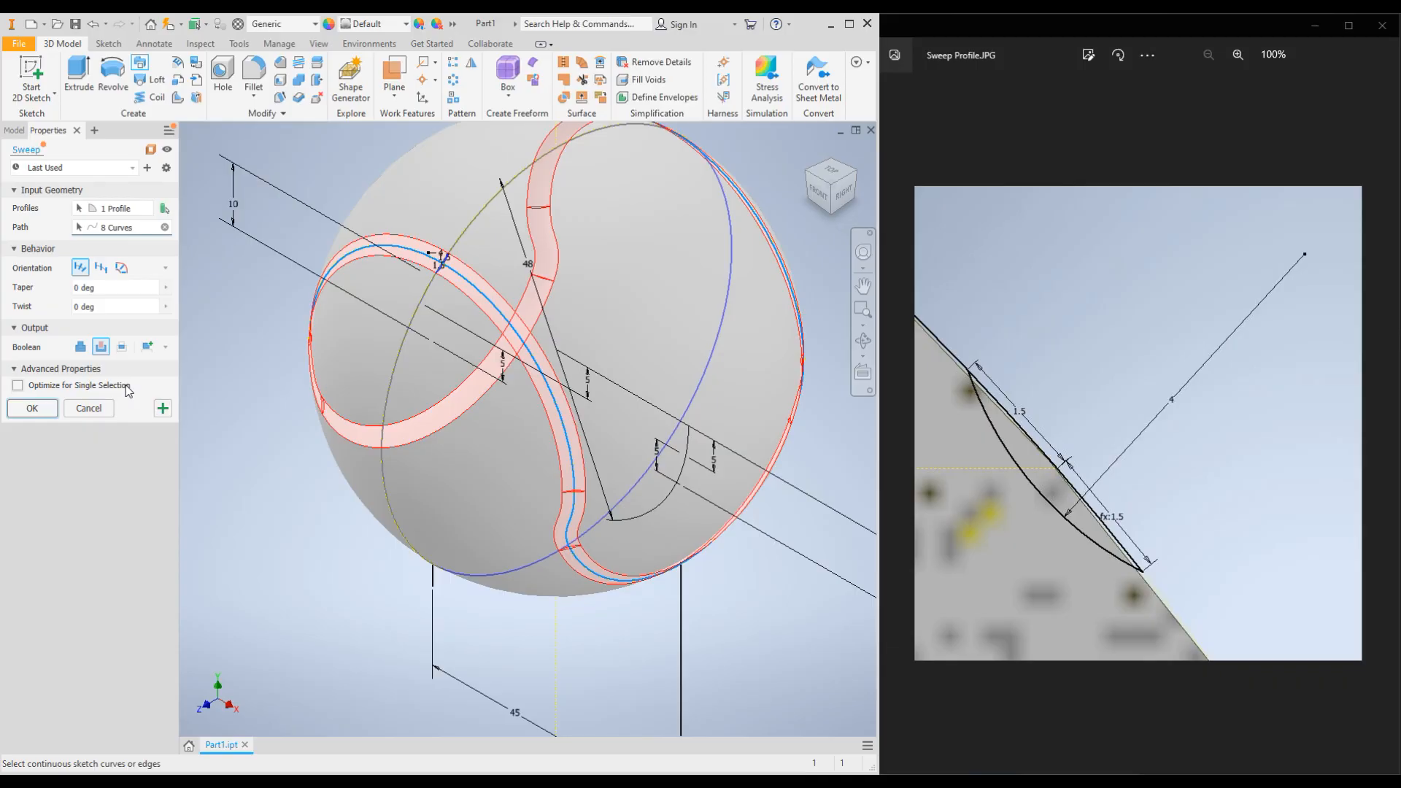
{"action": "left_click", "coordinate": [30, 409]}
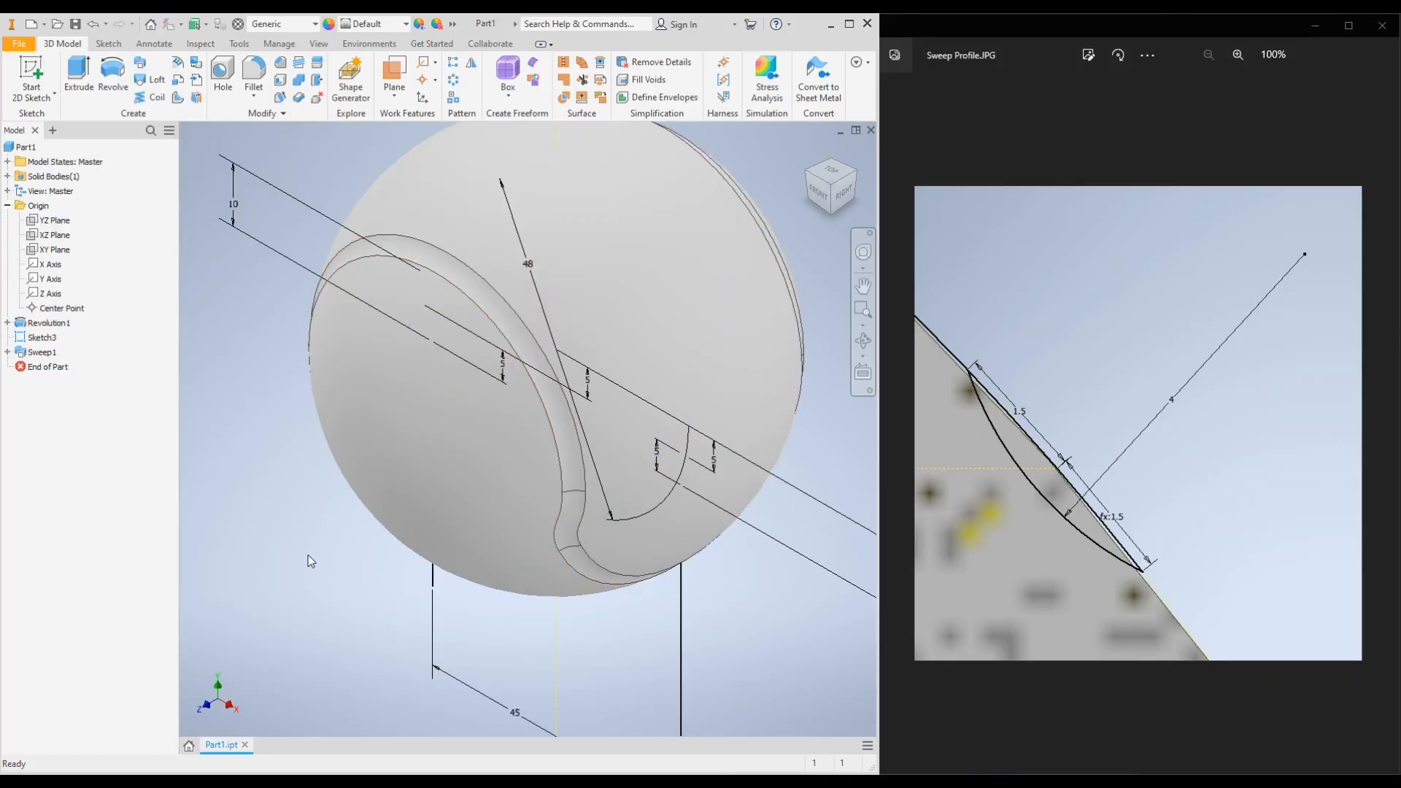
Hide the remaining seam layout sketch, Sketch3, and inspect the grooved ball from several sides before restoring the home view
{"action": "left_click", "coordinate": [45, 338]}
{"action": "right_click", "coordinate": [45, 338]}
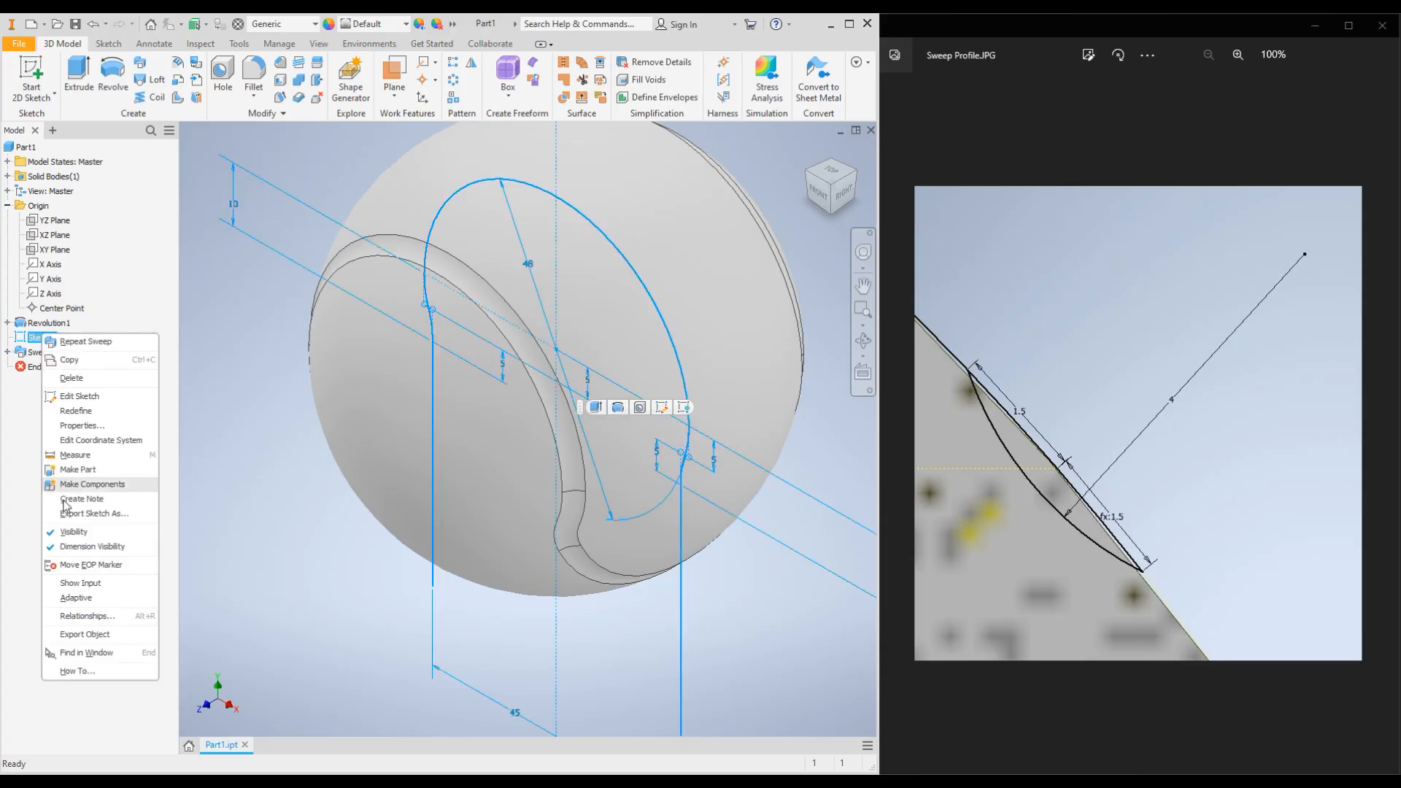
{"action": "left_click", "coordinate": [67, 532]}
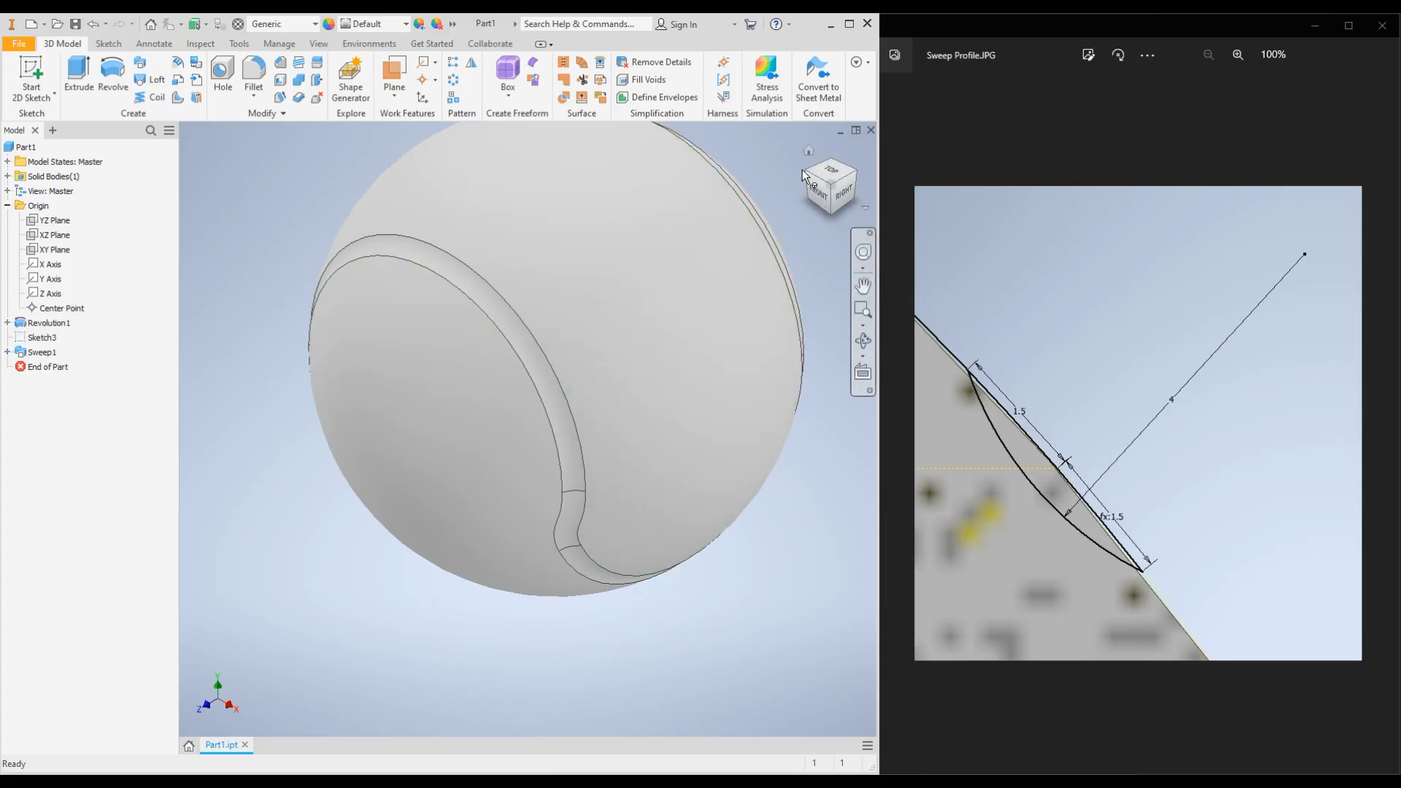
{"action": "left_click", "coordinate": [805, 147]}
{"action": "middle_click_drag", "start_coordinate": [397, 420], "coordinate": [594, 396], "text": "shift"}
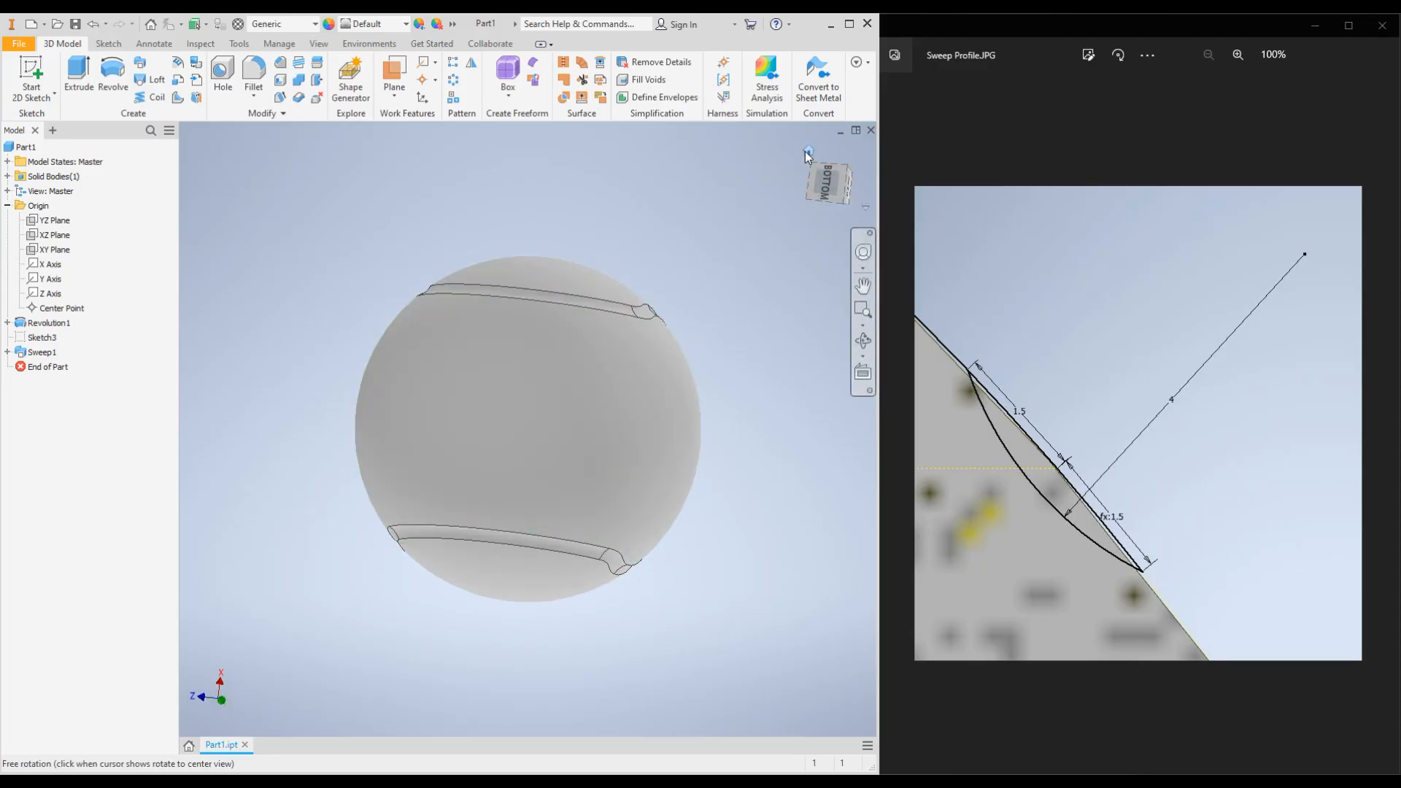
{"action": "left_click", "coordinate": [804, 151]}
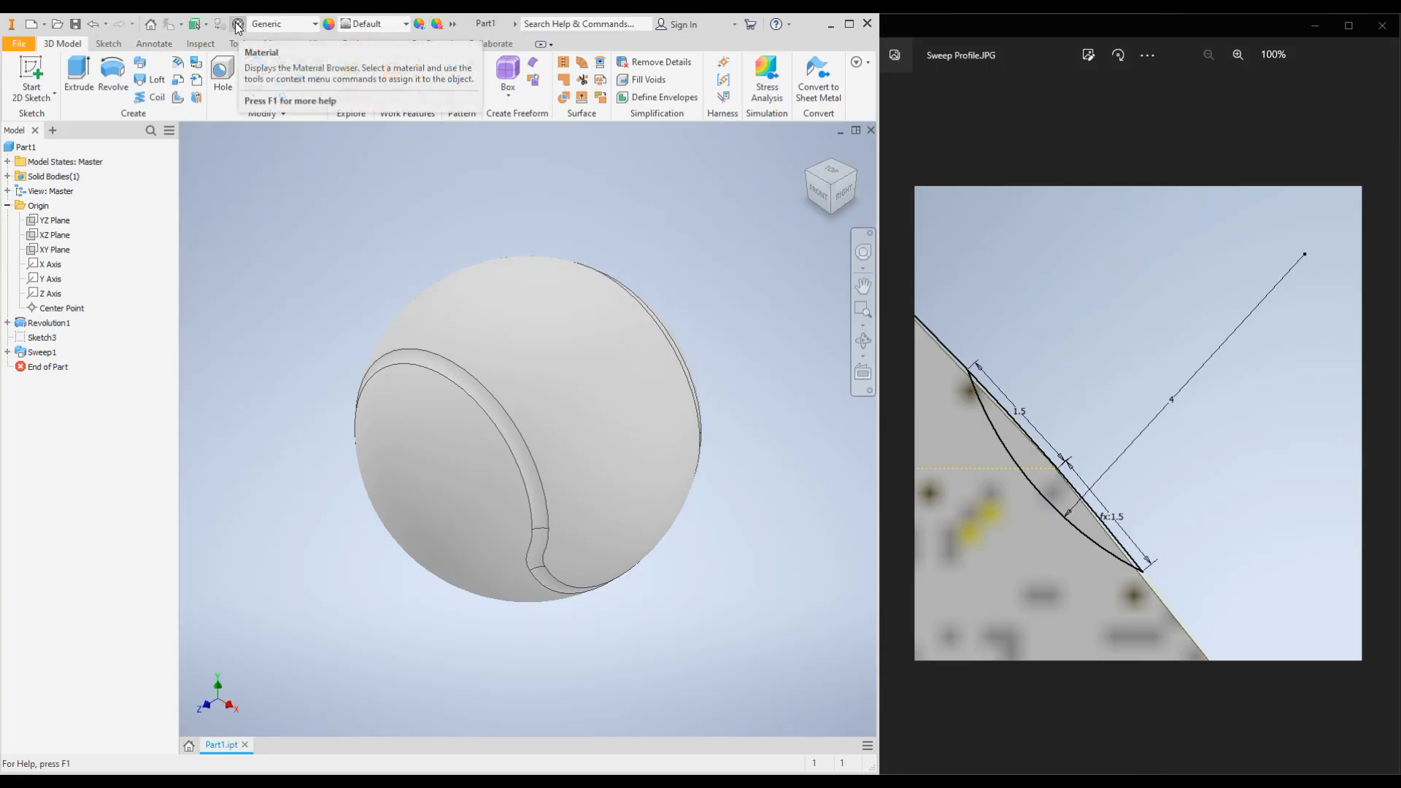
Review the materials and appearances available for the ball in the Inventor Material Library and in the Material and Appearance Browsers
{"action": "left_click", "coordinate": [315, 24]}
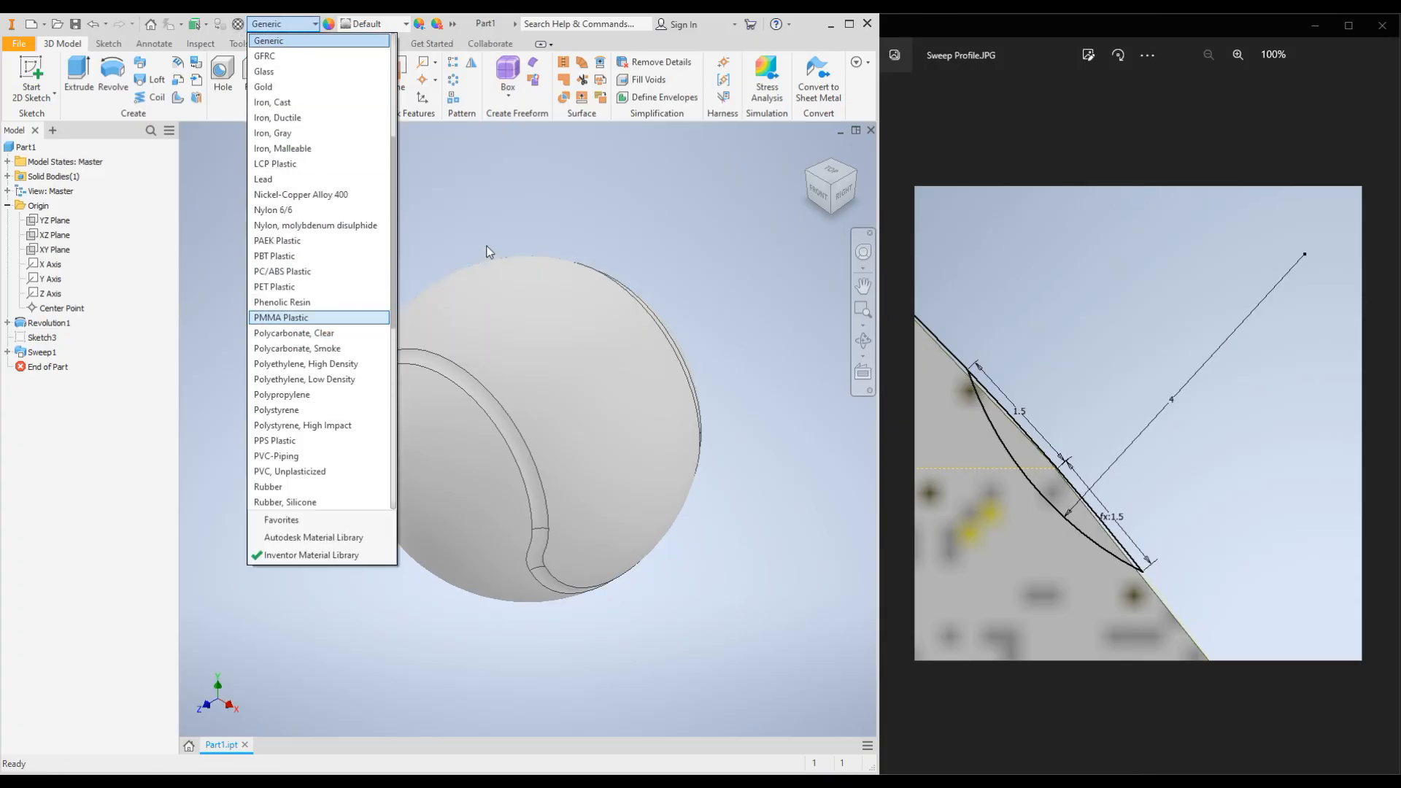
{"action": "left_click", "coordinate": [481, 201]}
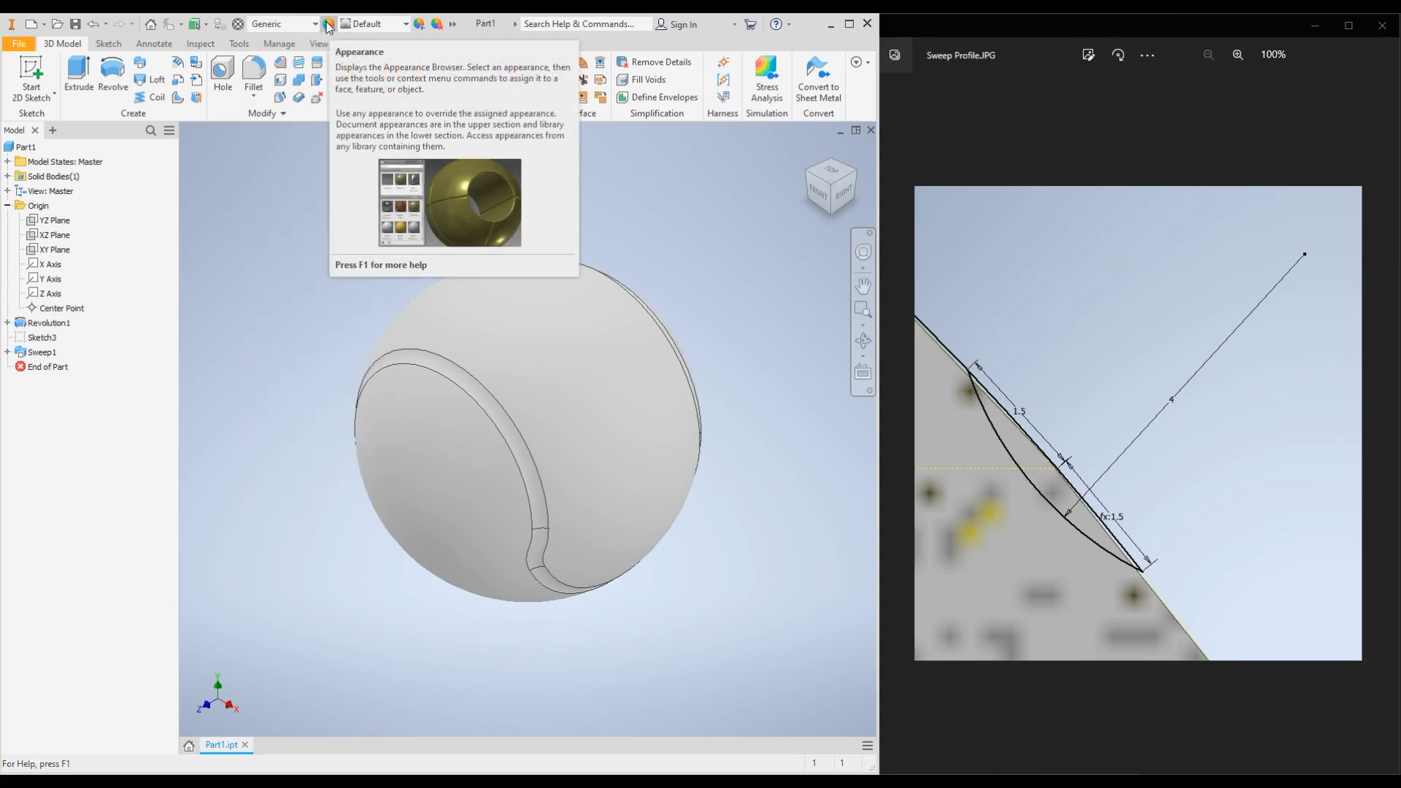
{"action": "left_click", "coordinate": [407, 28]}
{"action": "left_click", "coordinate": [237, 143]}
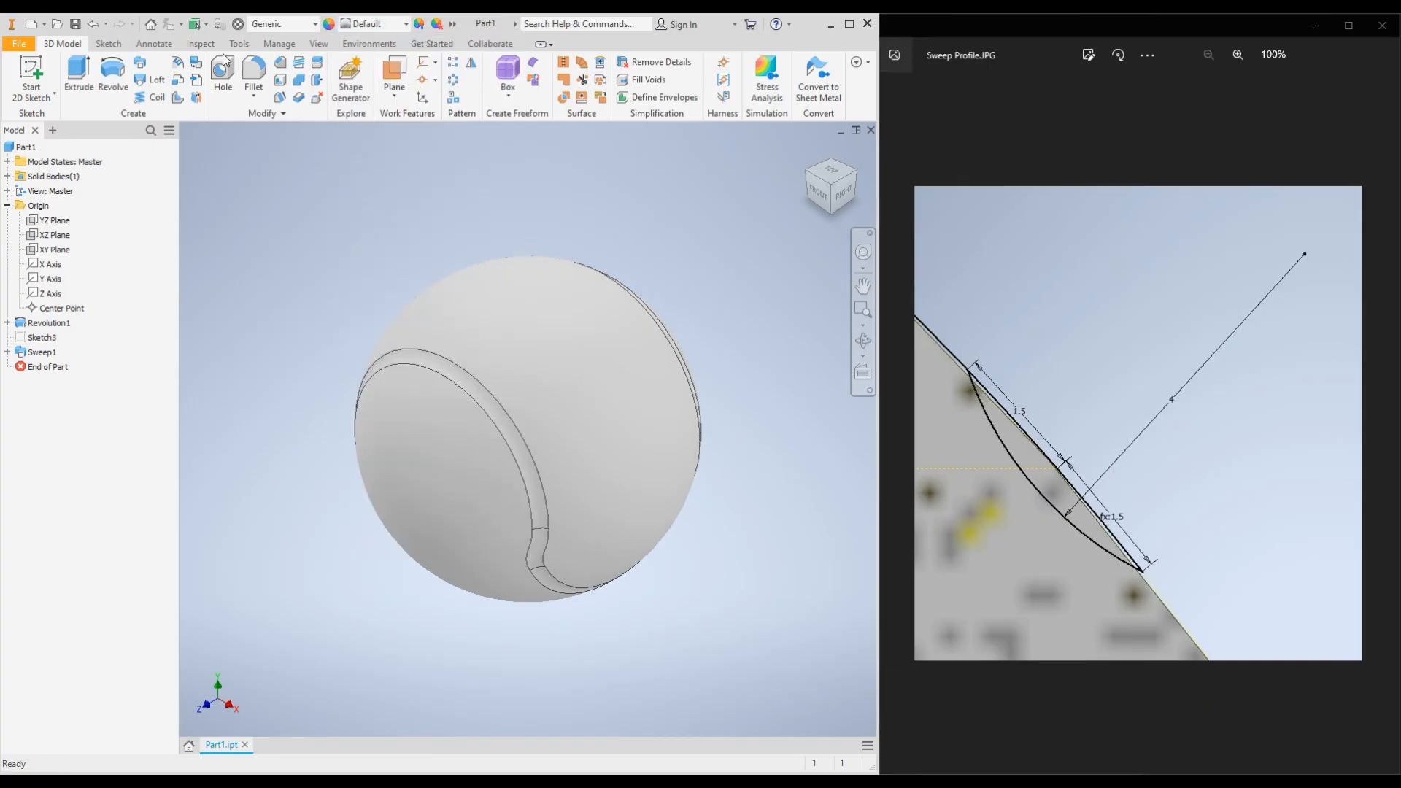
{"action": "left_click", "coordinate": [238, 23]}
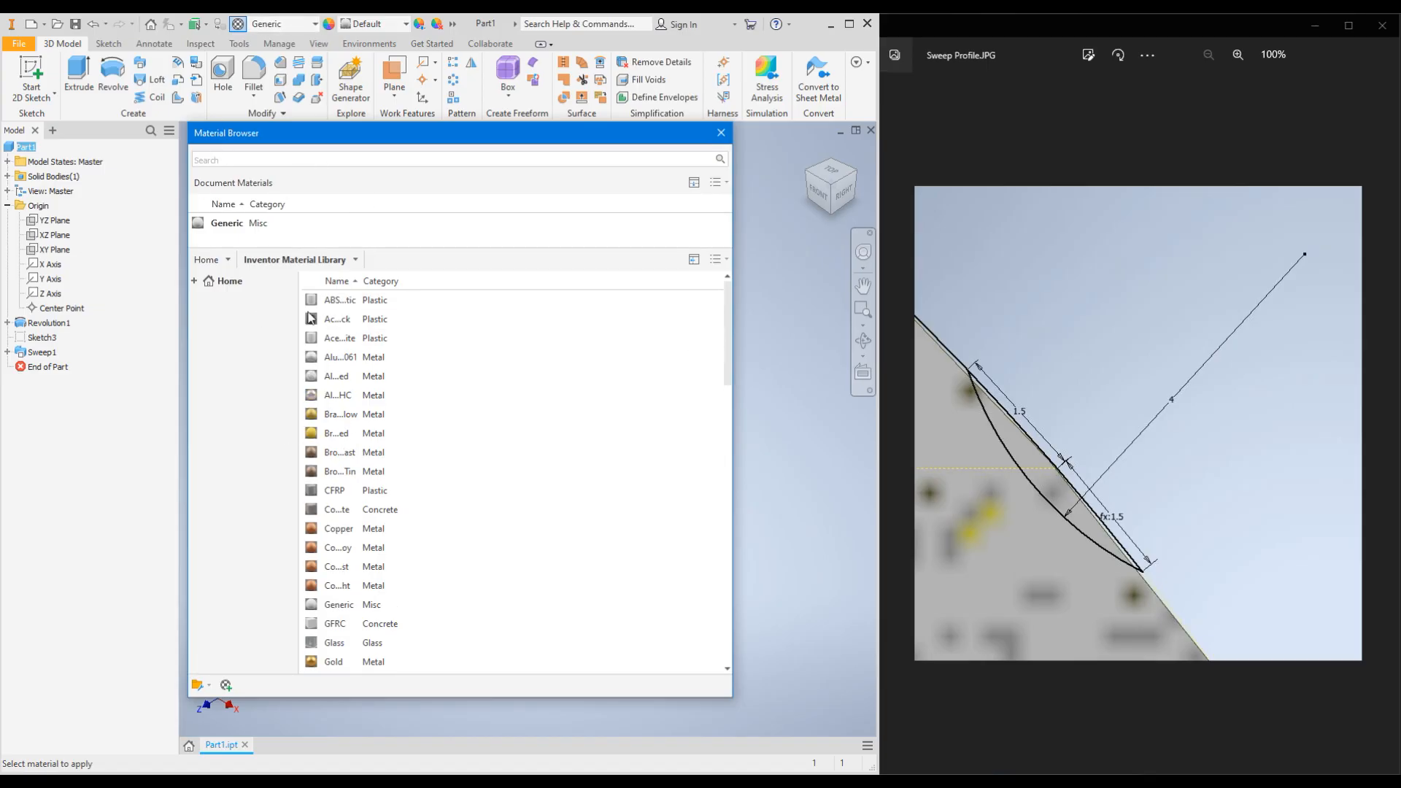
{"action": "left_click", "coordinate": [720, 133]}
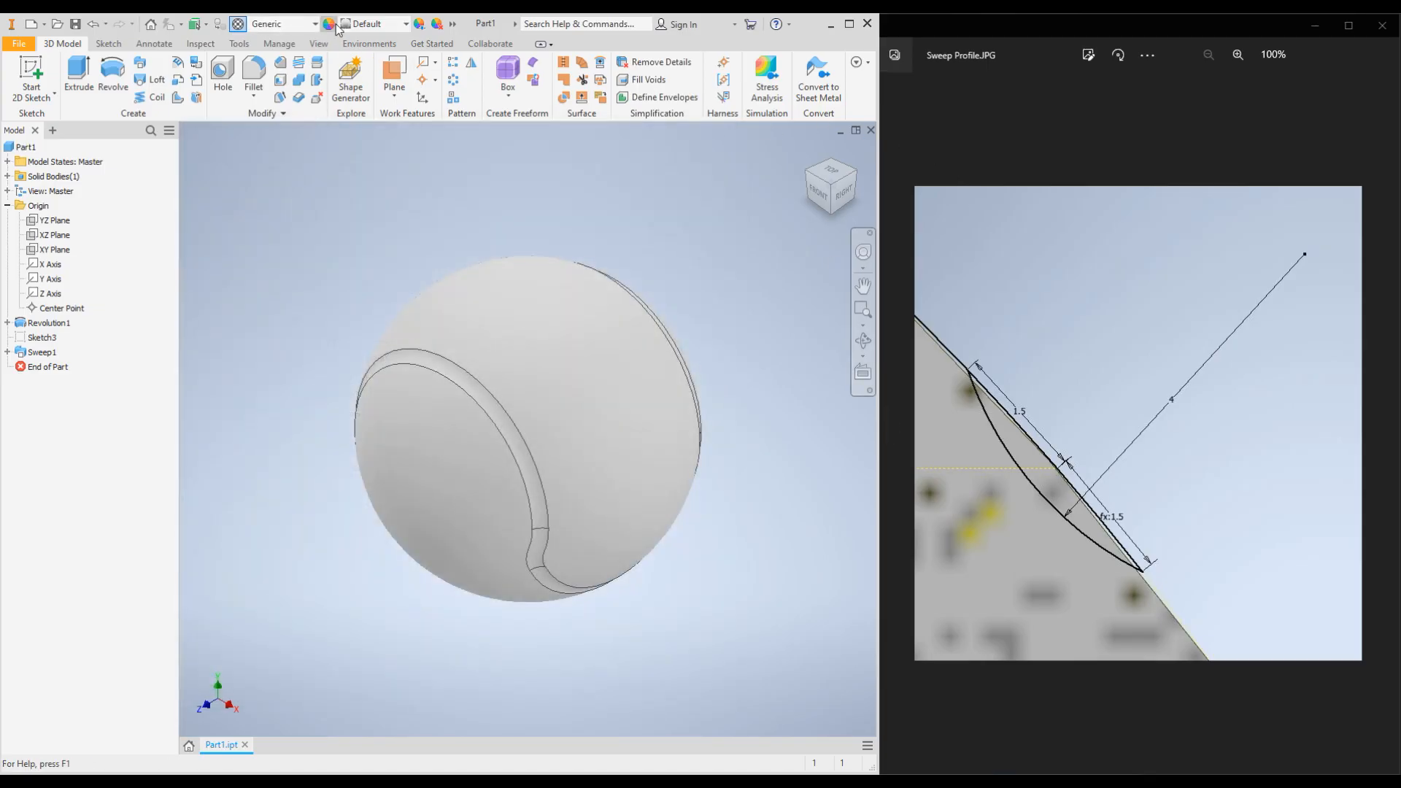
{"action": "left_click", "coordinate": [330, 25]}
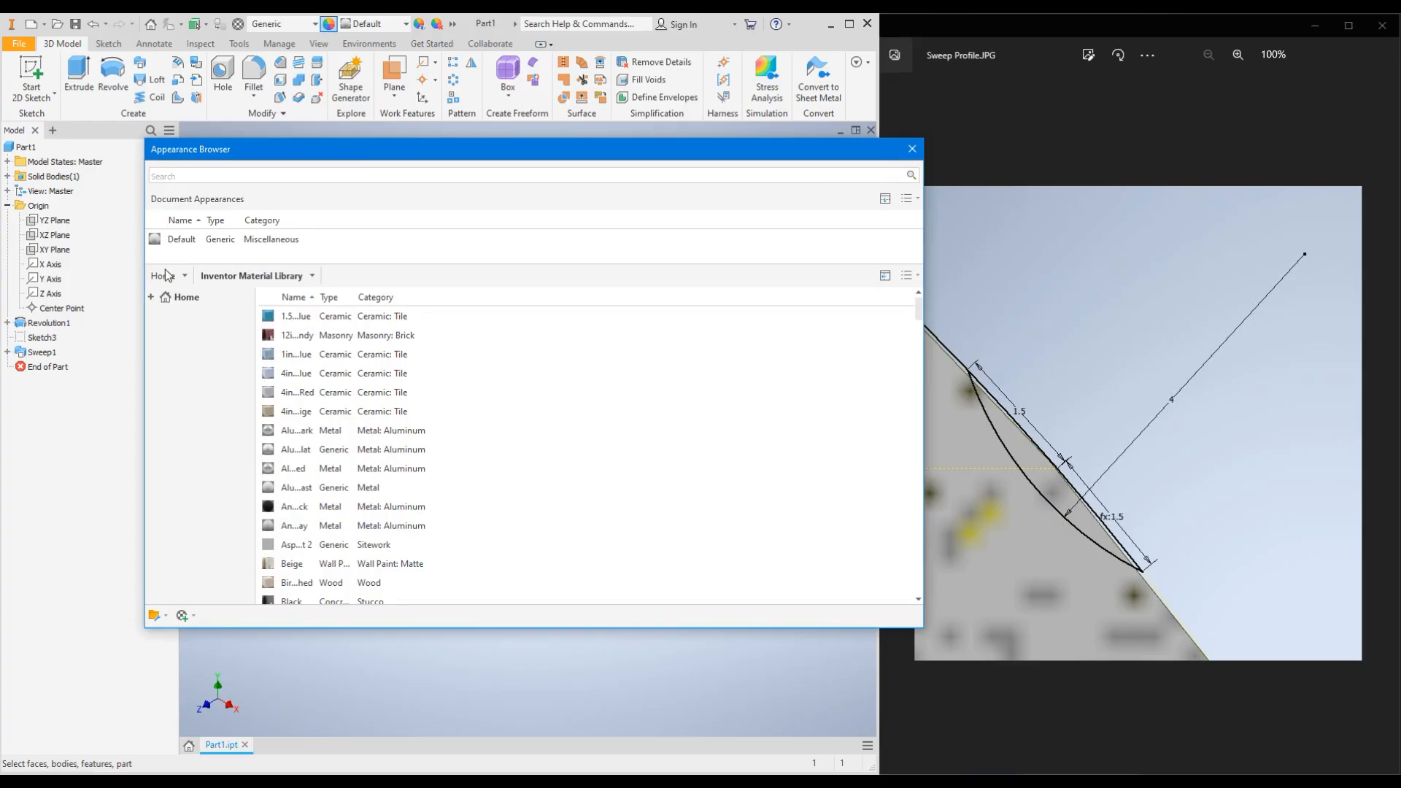
{"action": "left_click", "coordinate": [912, 149]}
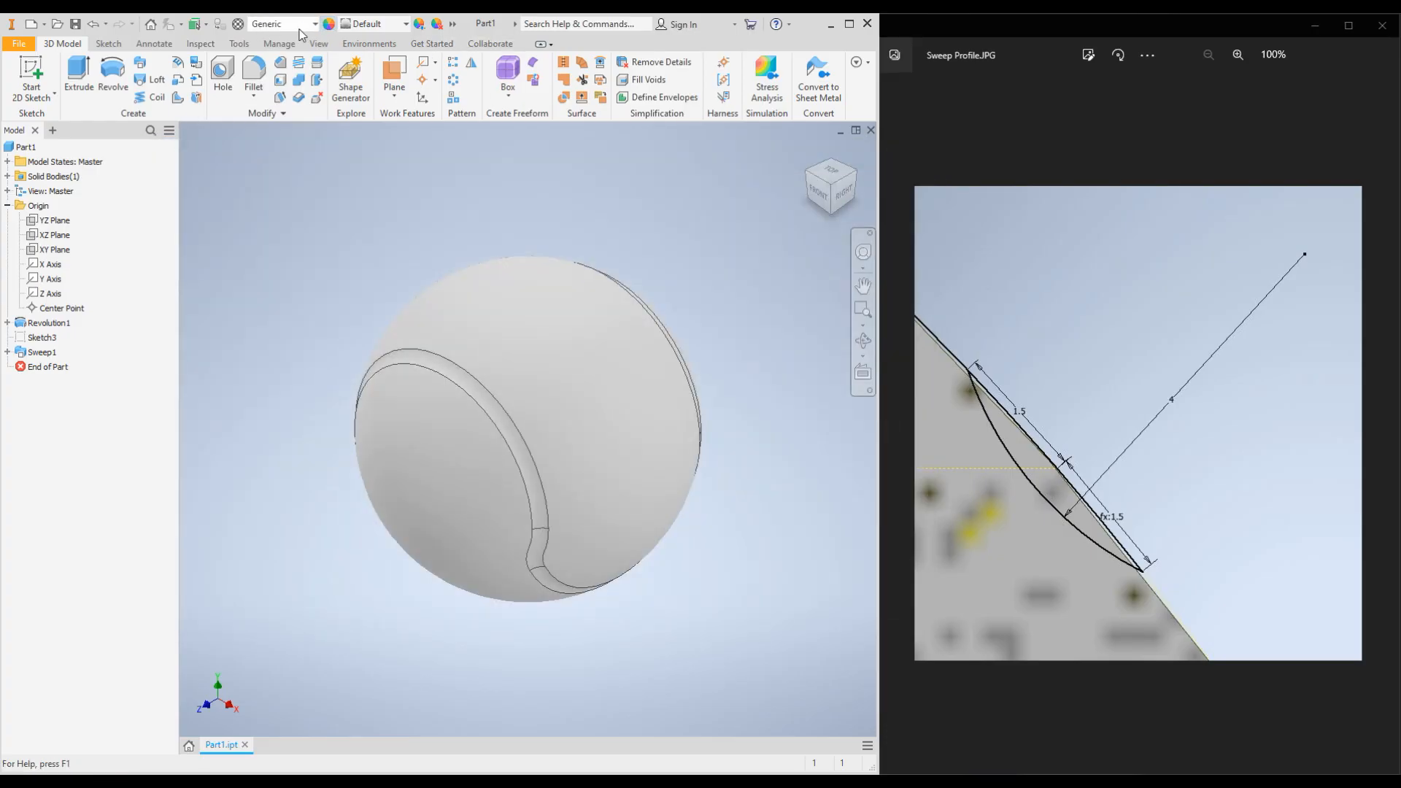
{"action": "left_click", "coordinate": [316, 25]}
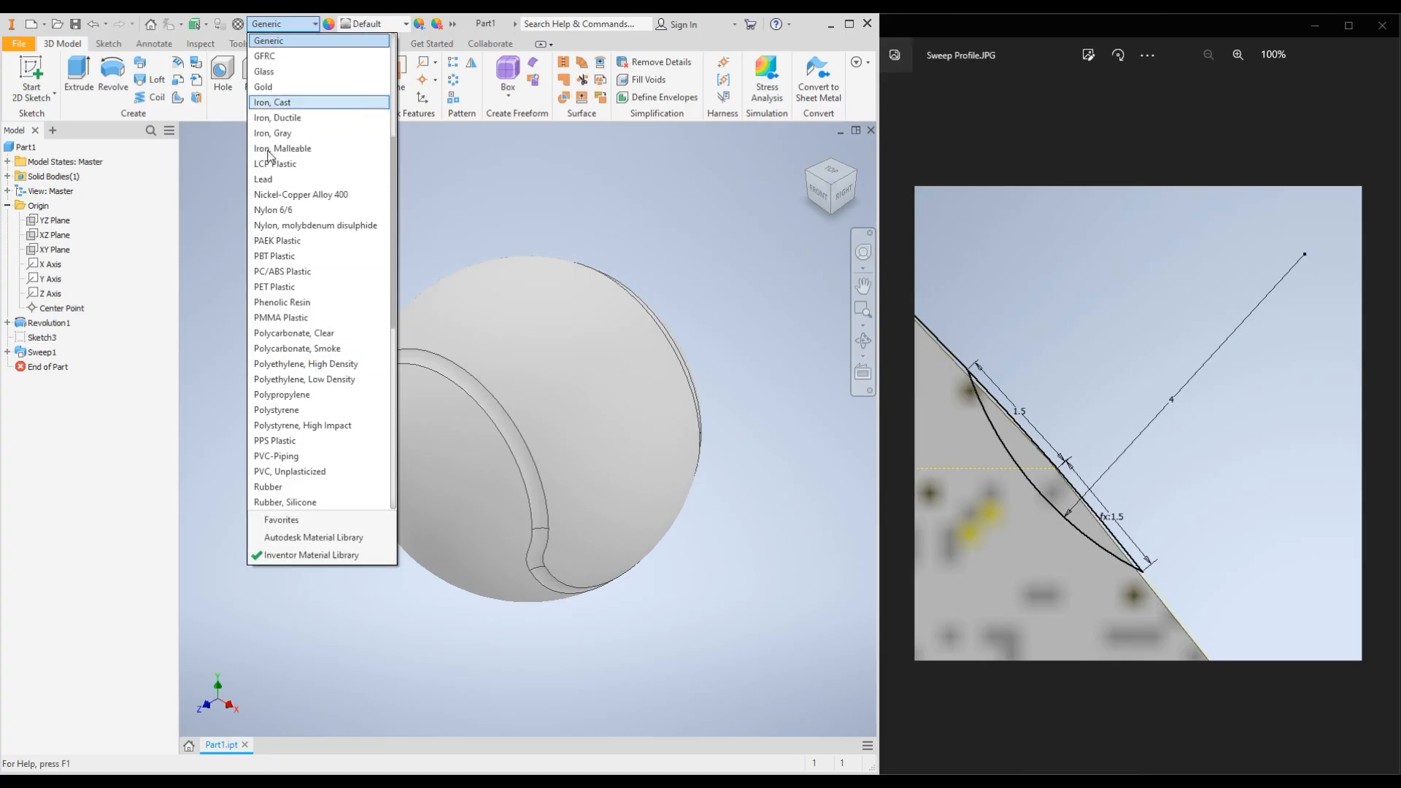
{"action": "scroll", "coordinate": [242, 350], "scroll_direction": "down", "scroll_amount": 1}
{"action": "left_click", "coordinate": [216, 316]}
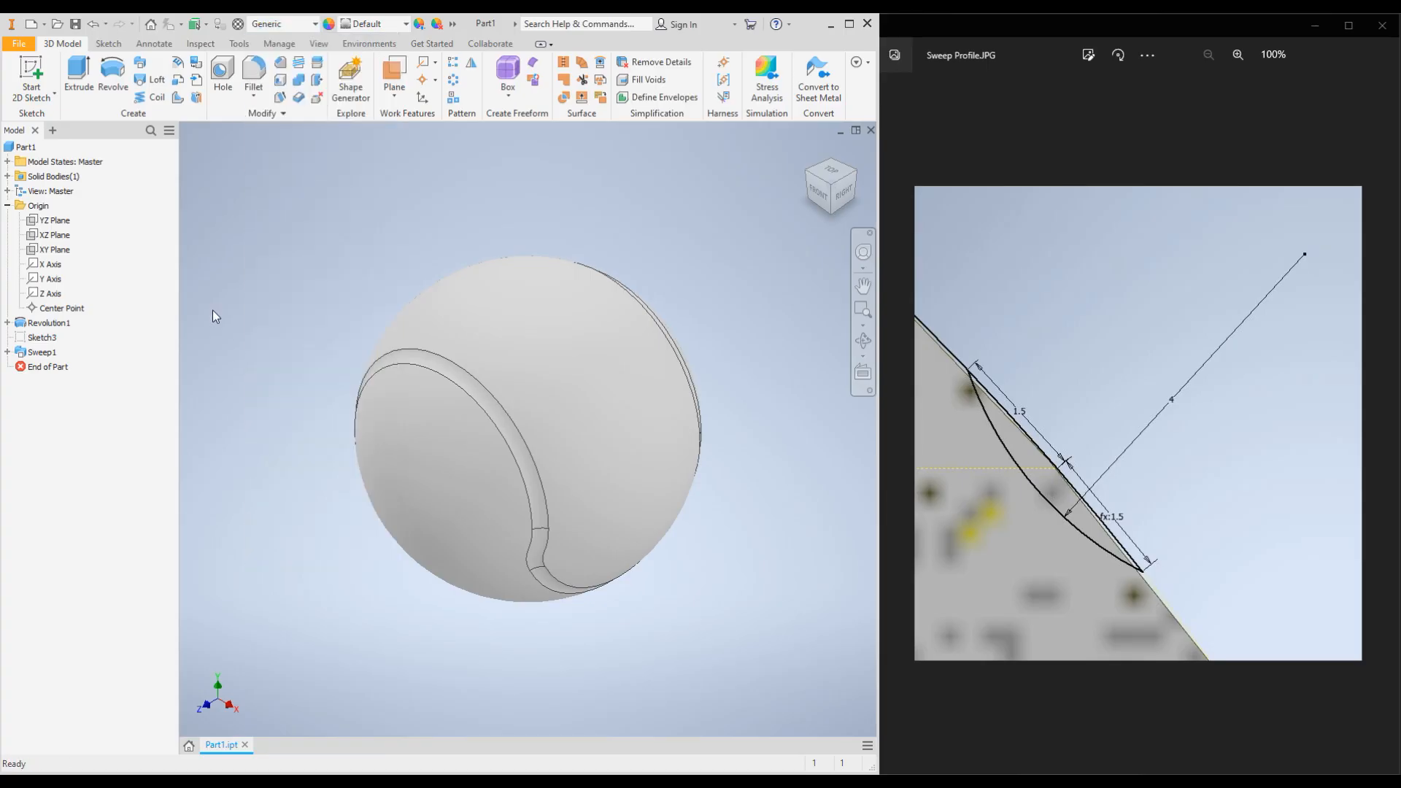
{"action": "left_click", "coordinate": [405, 25]}
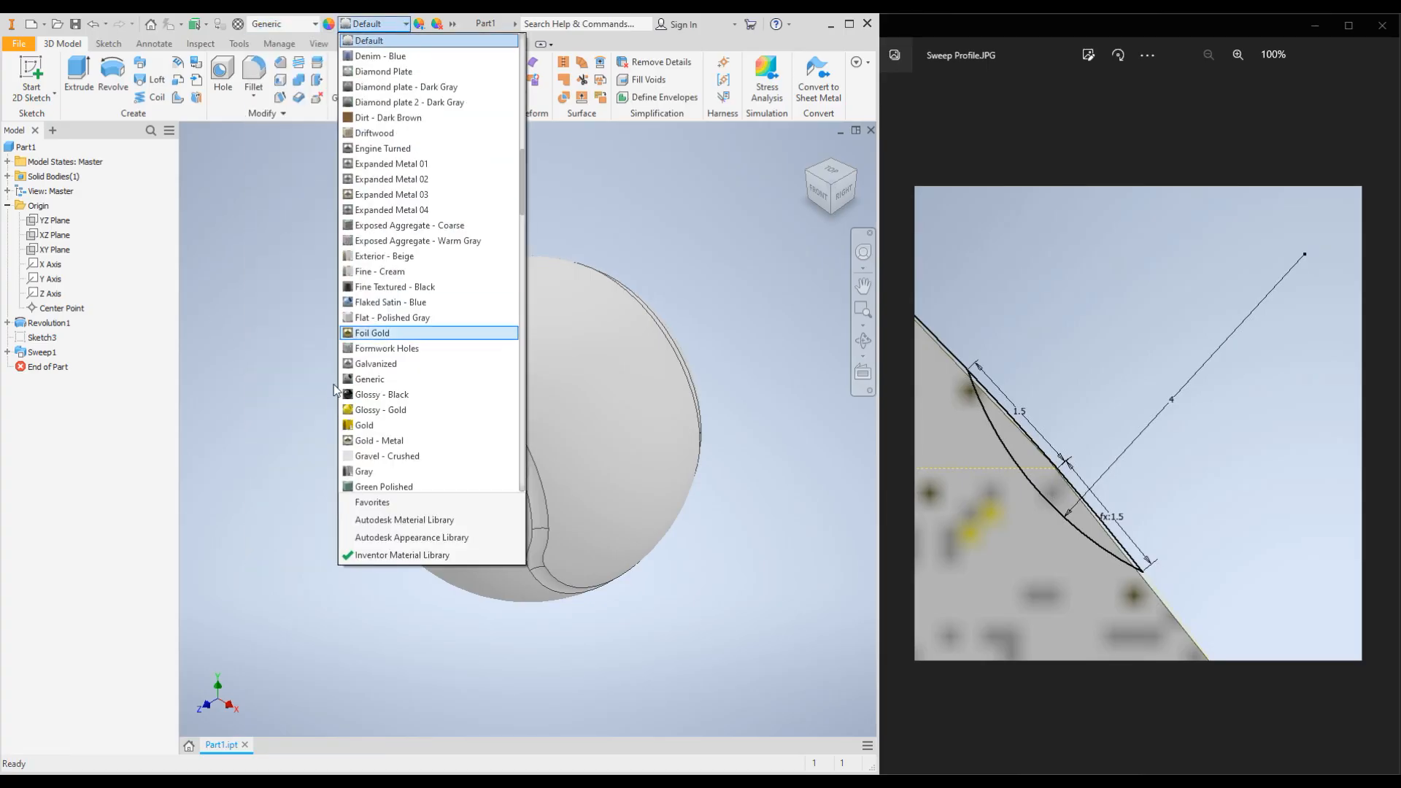
{"action": "left_click", "coordinate": [247, 348]}
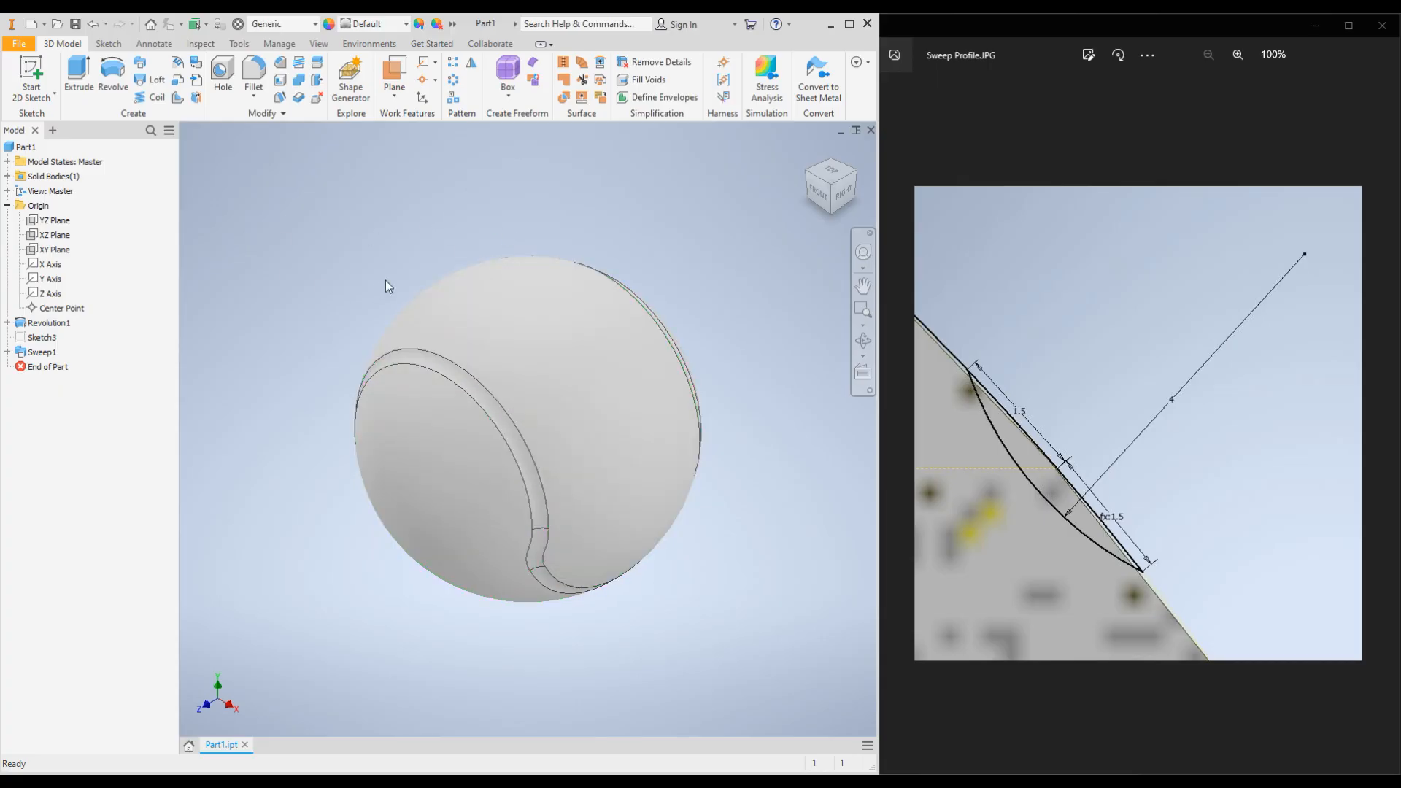
Apply the Smooth - Yellow appearance to the two outer faces of the ball on either side of the seam groove
{"action": "left_click", "coordinate": [524, 316]}
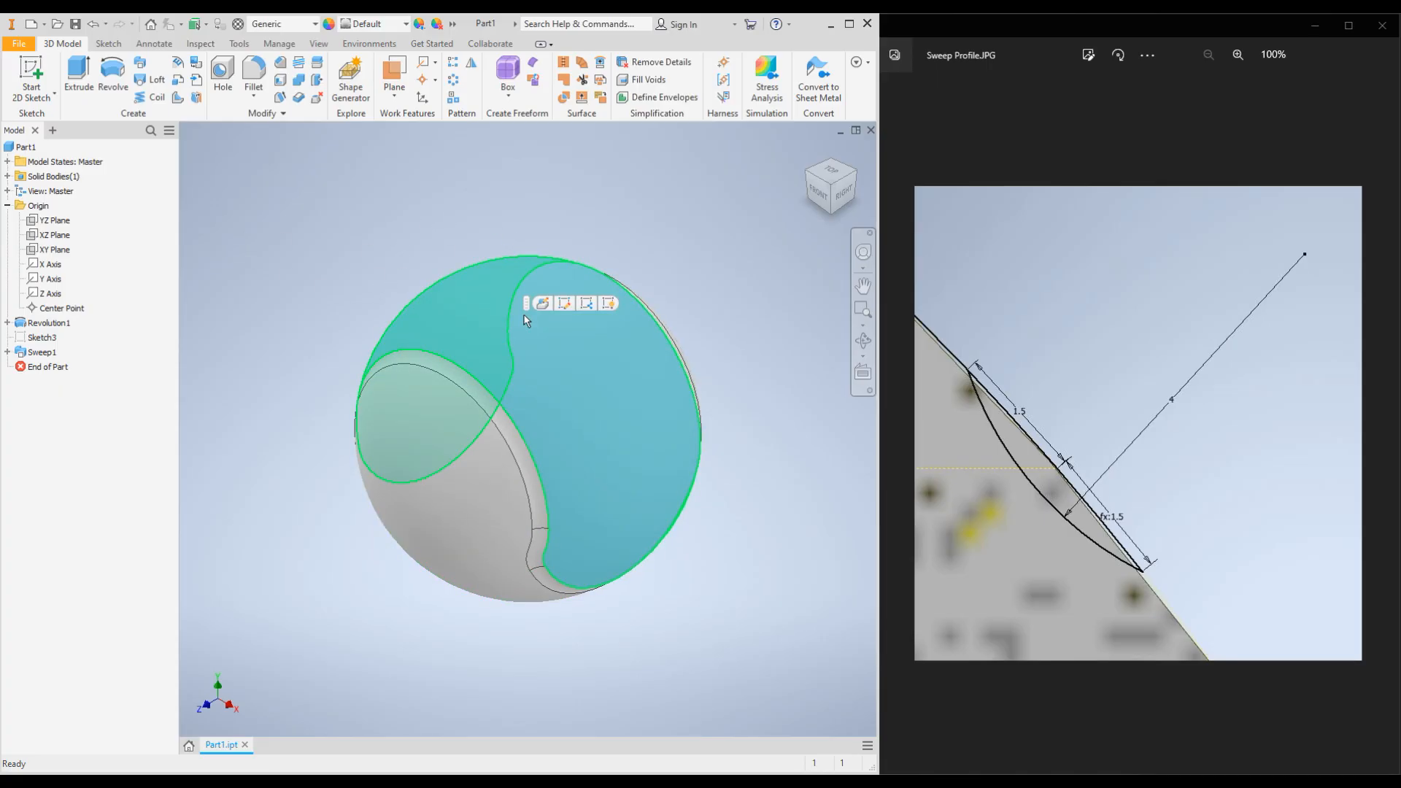
{"action": "left_click", "coordinate": [491, 533], "text": "ctrl"}
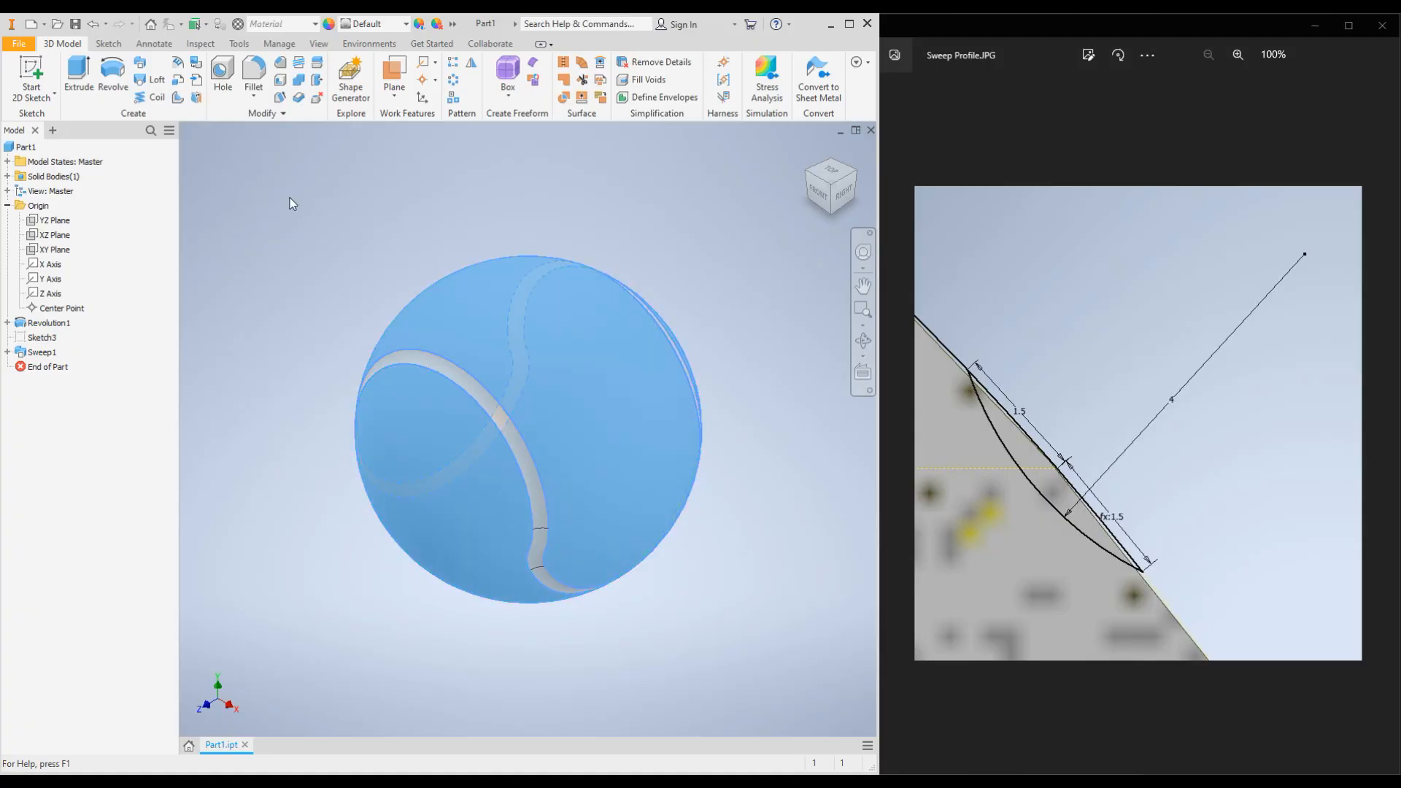
{"action": "left_click", "coordinate": [407, 28]}
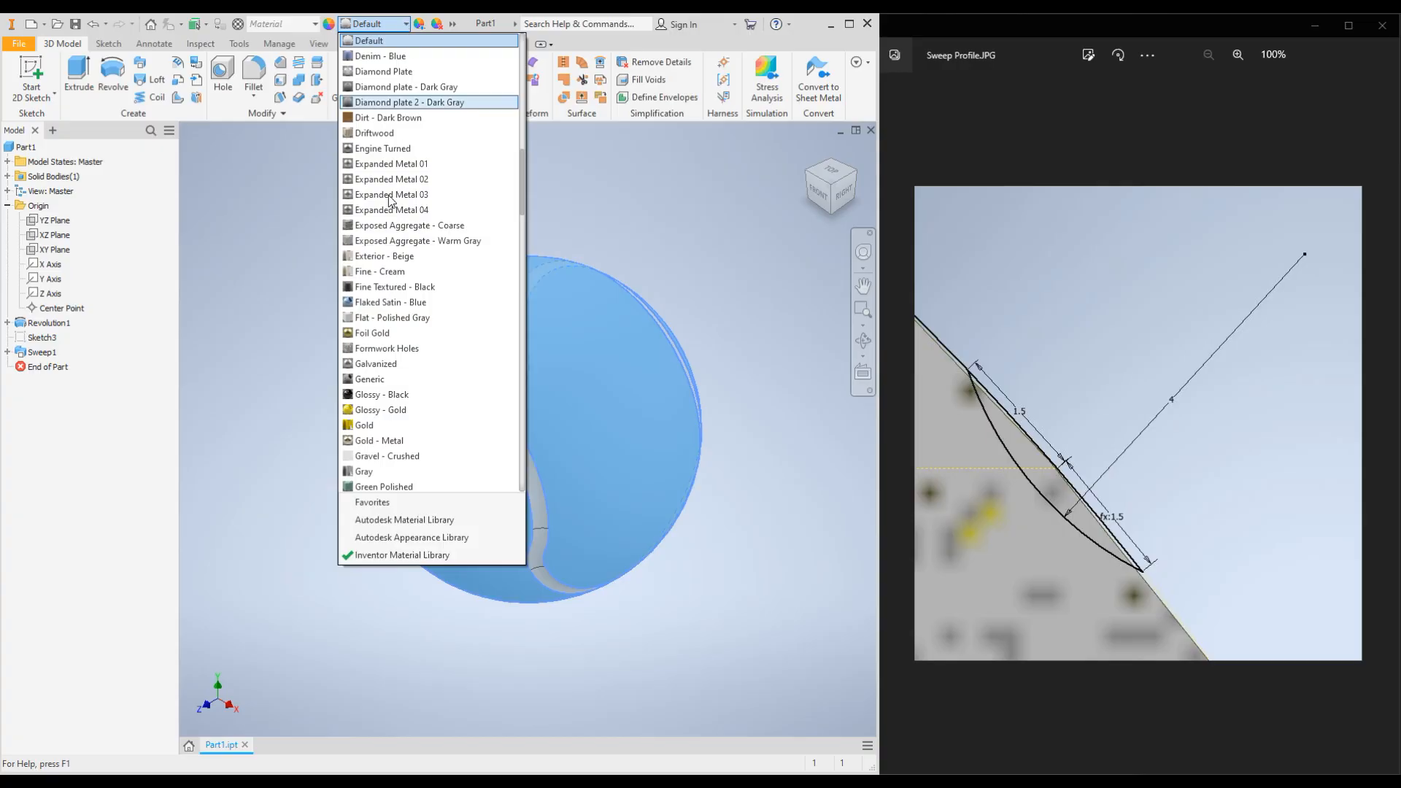
{"action": "scroll", "coordinate": [387, 341], "scroll_direction": "down", "scroll_amount": 2}
{"action": "scroll", "coordinate": [387, 341], "scroll_direction": "down", "scroll_amount": 15}
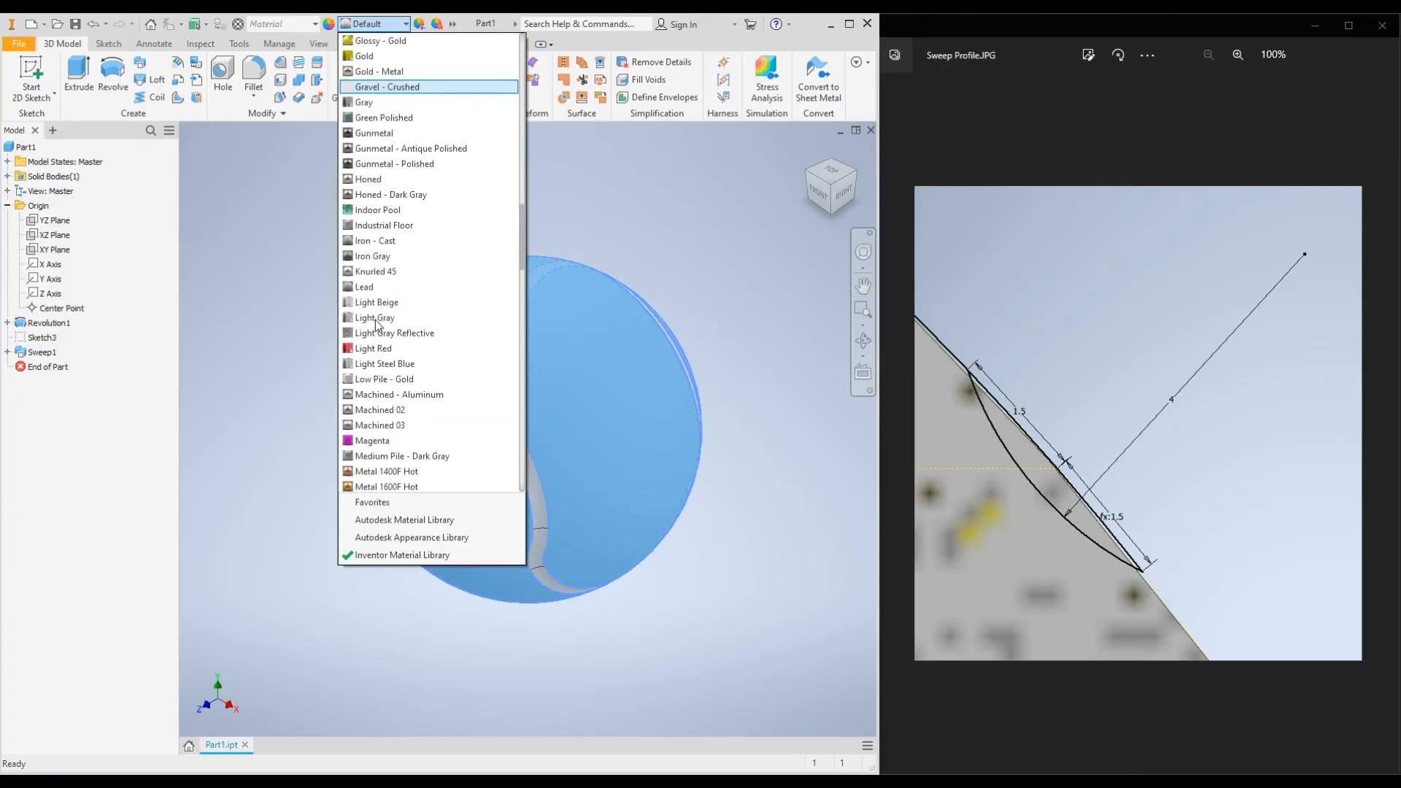
{"action": "scroll", "coordinate": [378, 341], "scroll_direction": "down", "scroll_amount": 13}
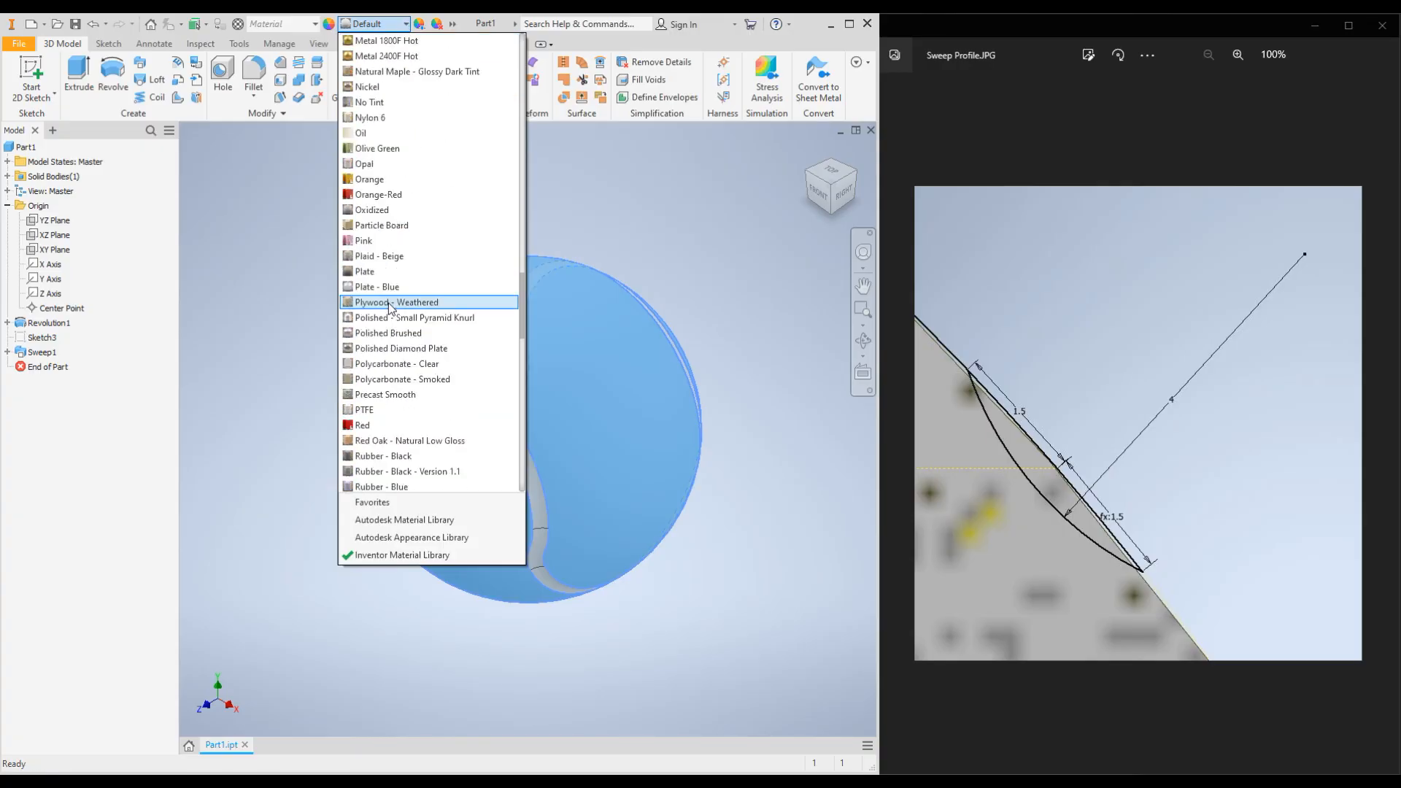
{"action": "scroll", "coordinate": [386, 366], "scroll_direction": "down", "scroll_amount": 4}
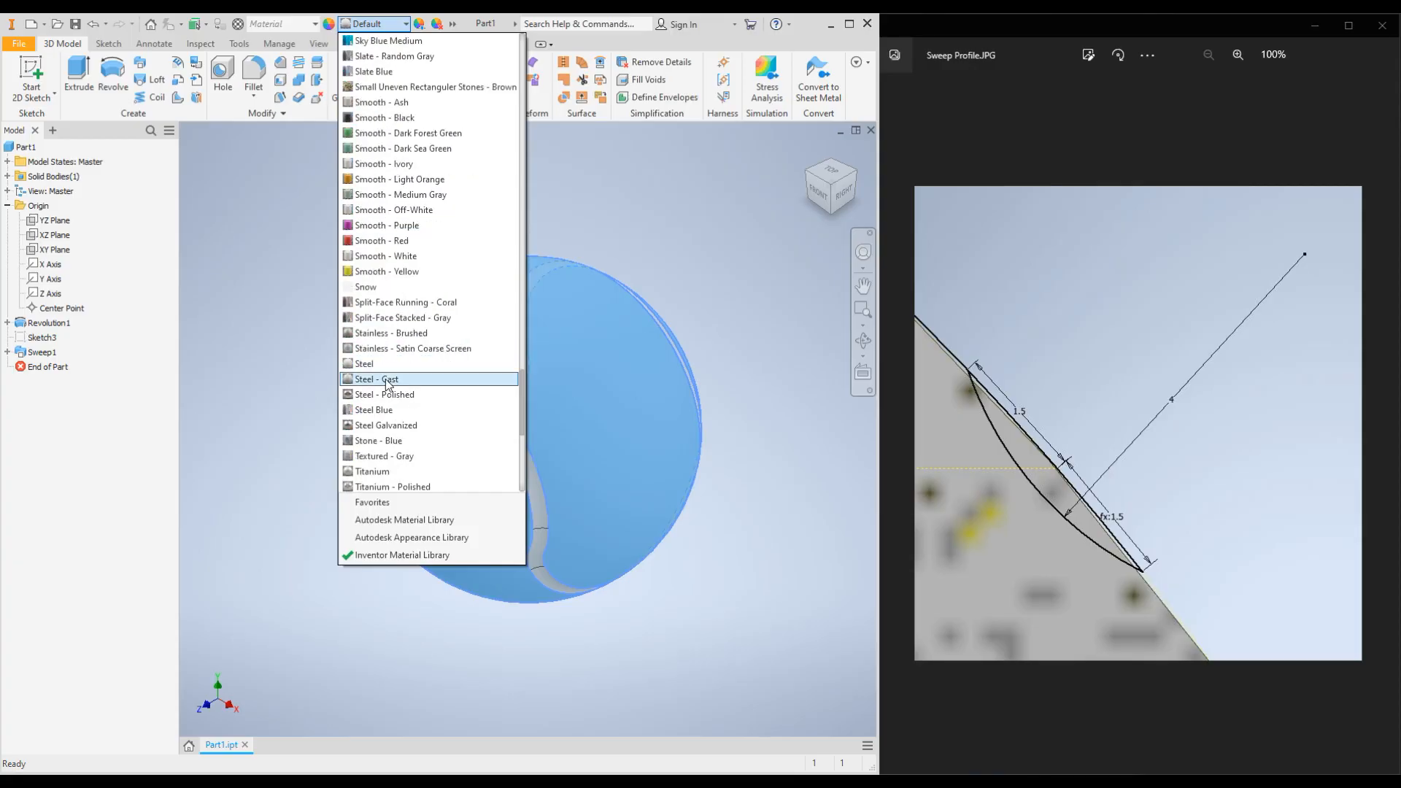
{"action": "left_click", "coordinate": [385, 271]}
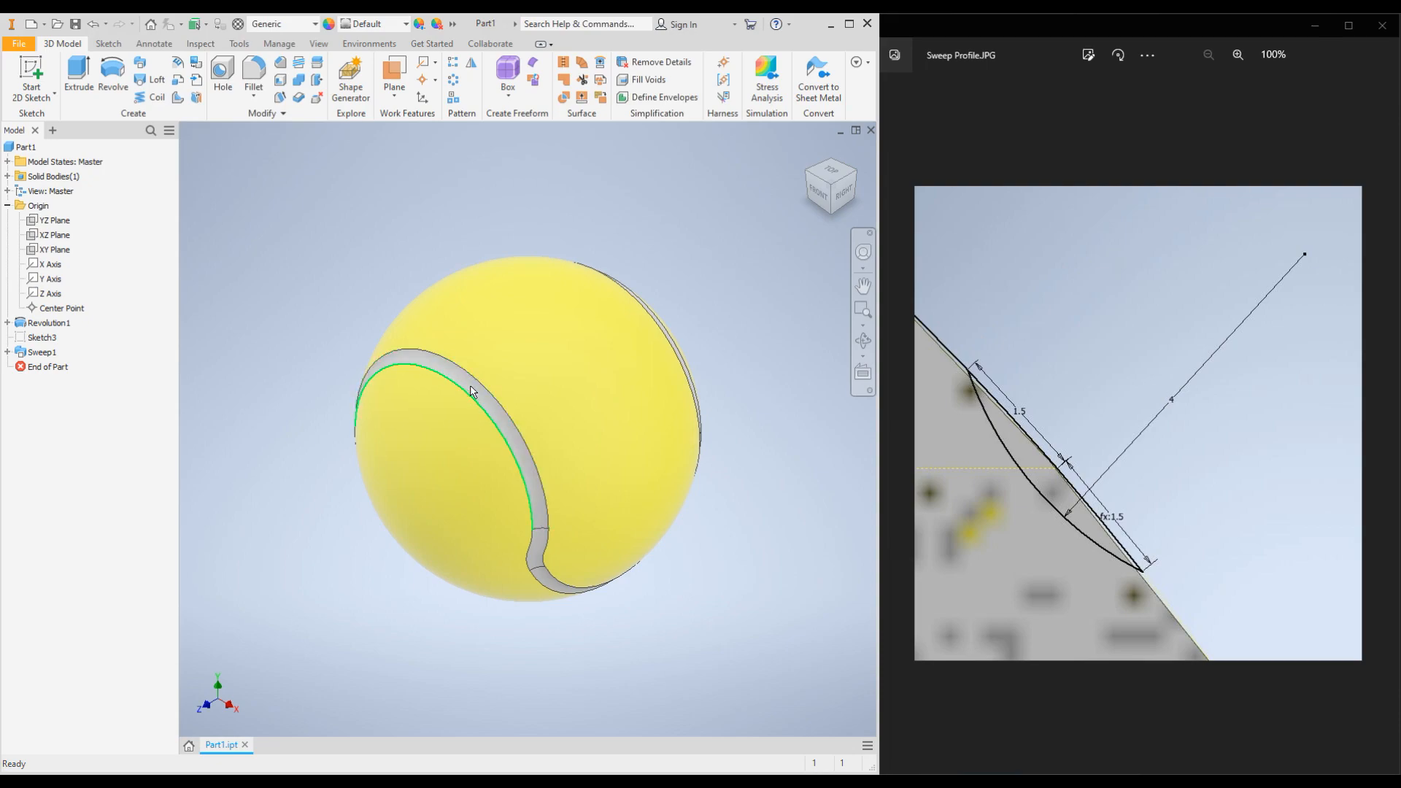
Apply the White appearance to the swept seam groove, Sweep1, and check the ball from other sides before restoring the home view
{"action": "left_click", "coordinate": [41, 354]}
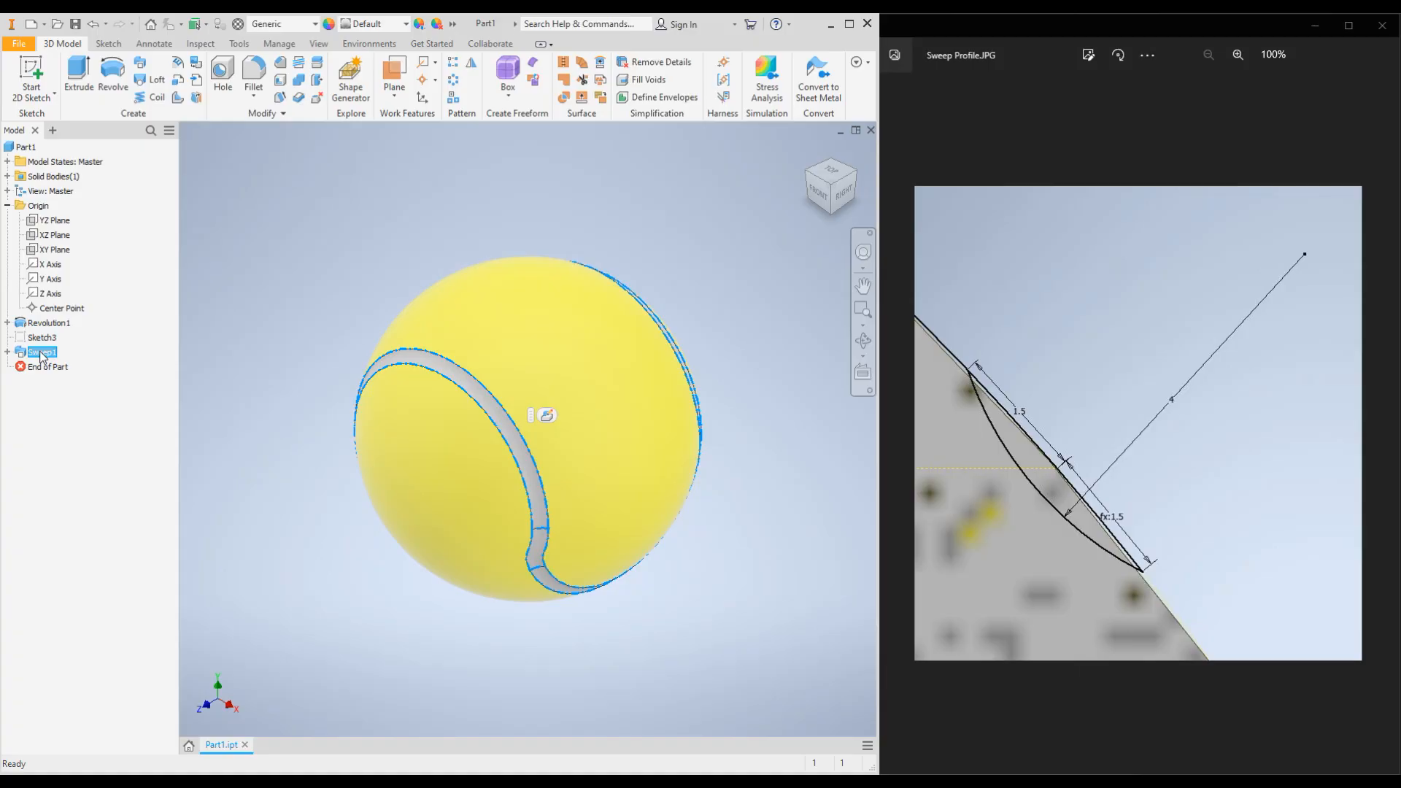
{"action": "left_click", "coordinate": [408, 24]}
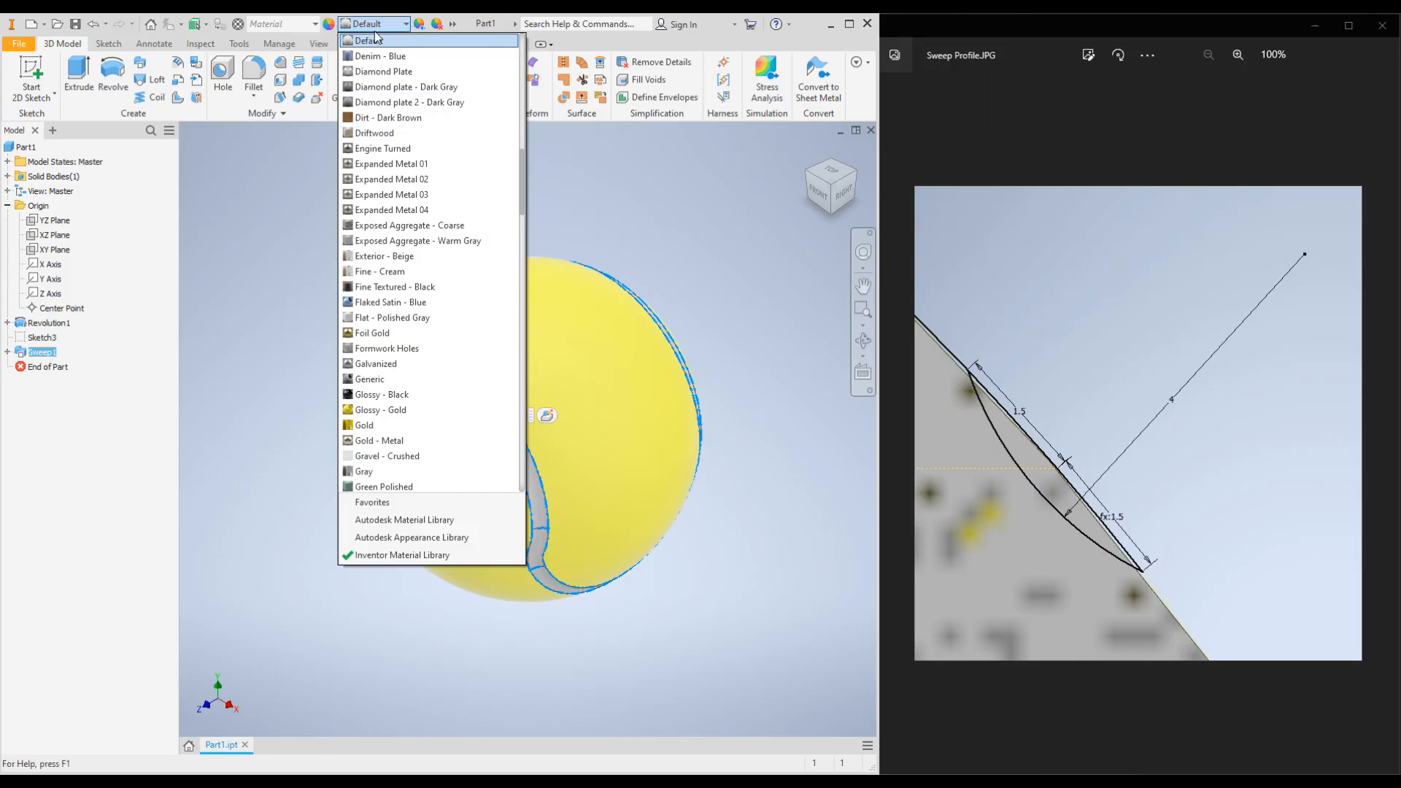
{"action": "scroll", "coordinate": [380, 373], "scroll_direction": "down", "scroll_amount": 5}
{"action": "scroll", "coordinate": [380, 377], "scroll_direction": "down", "scroll_amount": 20}
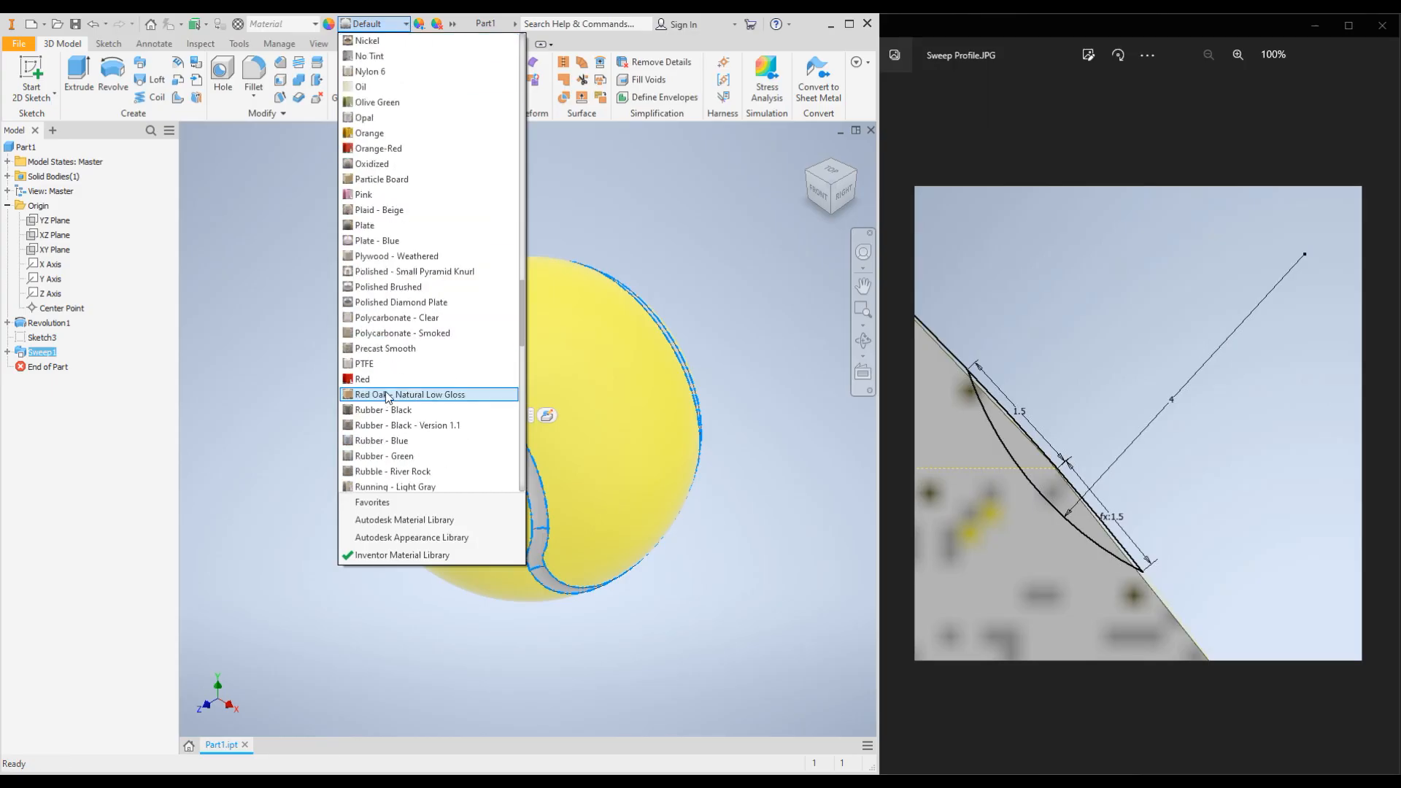
{"action": "scroll", "coordinate": [391, 413], "scroll_direction": "down", "scroll_amount": 4}
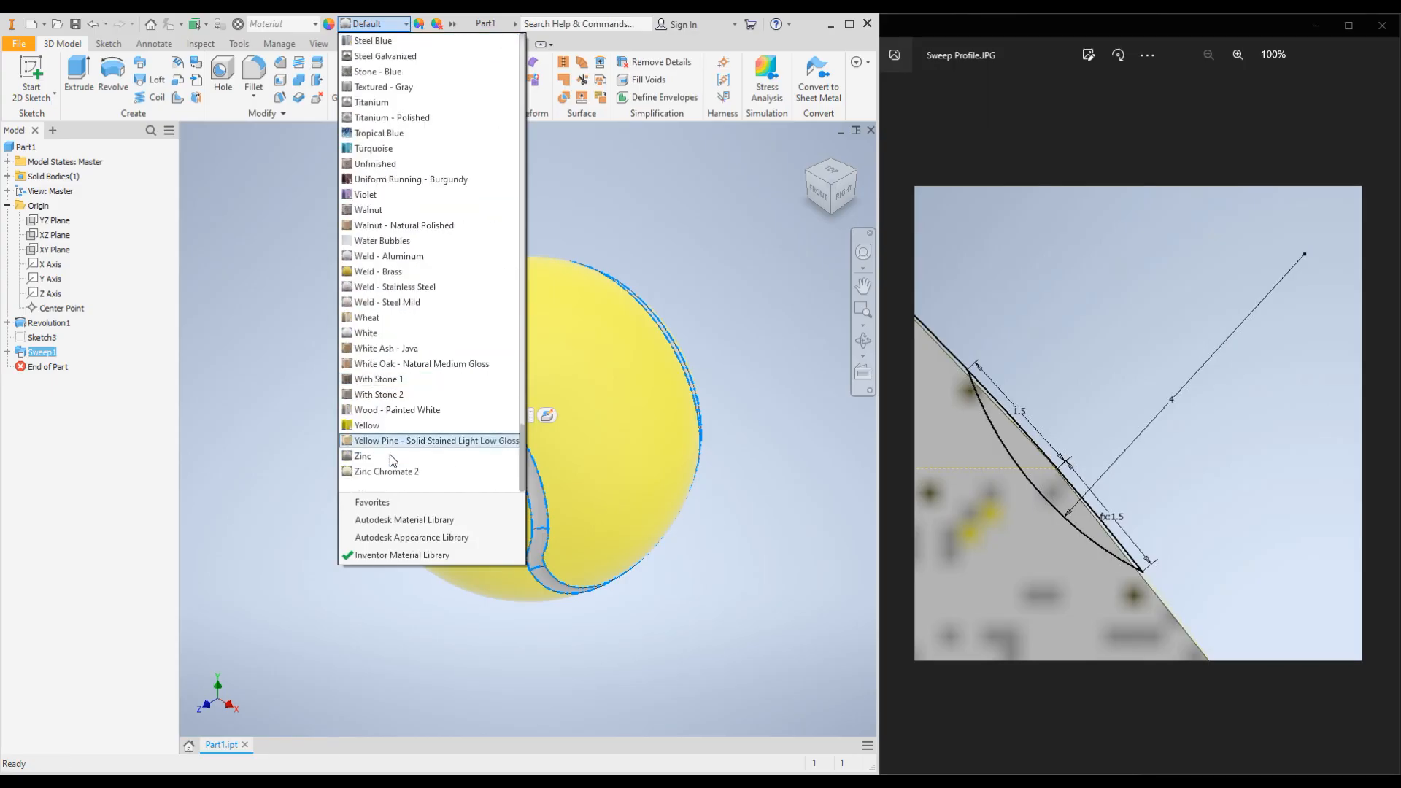
{"action": "left_click", "coordinate": [368, 334]}
{"action": "left_click", "coordinate": [282, 313]}
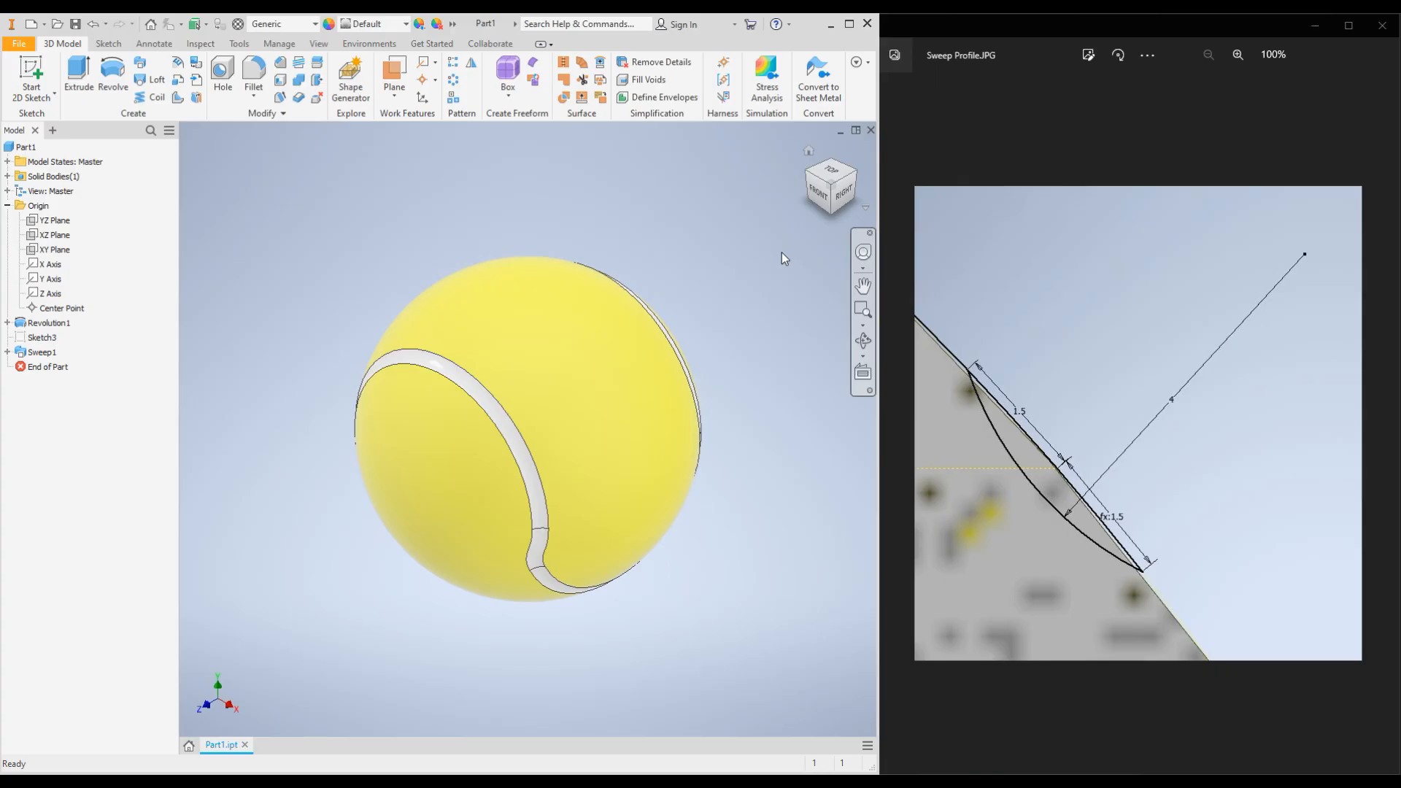
{"action": "middle_click_drag", "start_coordinate": [385, 255], "coordinate": [773, 234], "text": "shift"}
{"action": "left_click", "coordinate": [807, 150]}
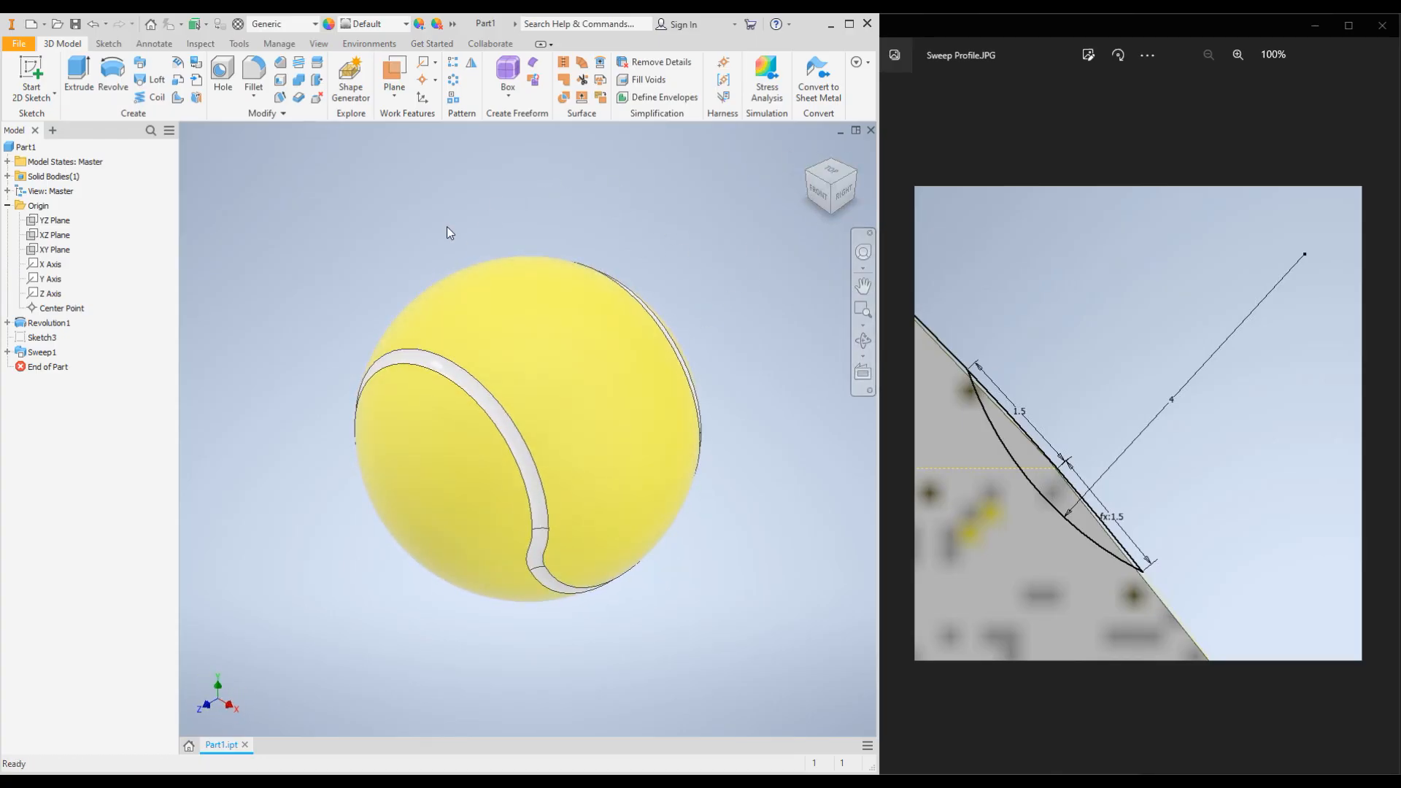
Render an image of the ball in Inventor Studio with the current view and lighting, and close the render output and settings
{"action": "left_click", "coordinate": [369, 44]}
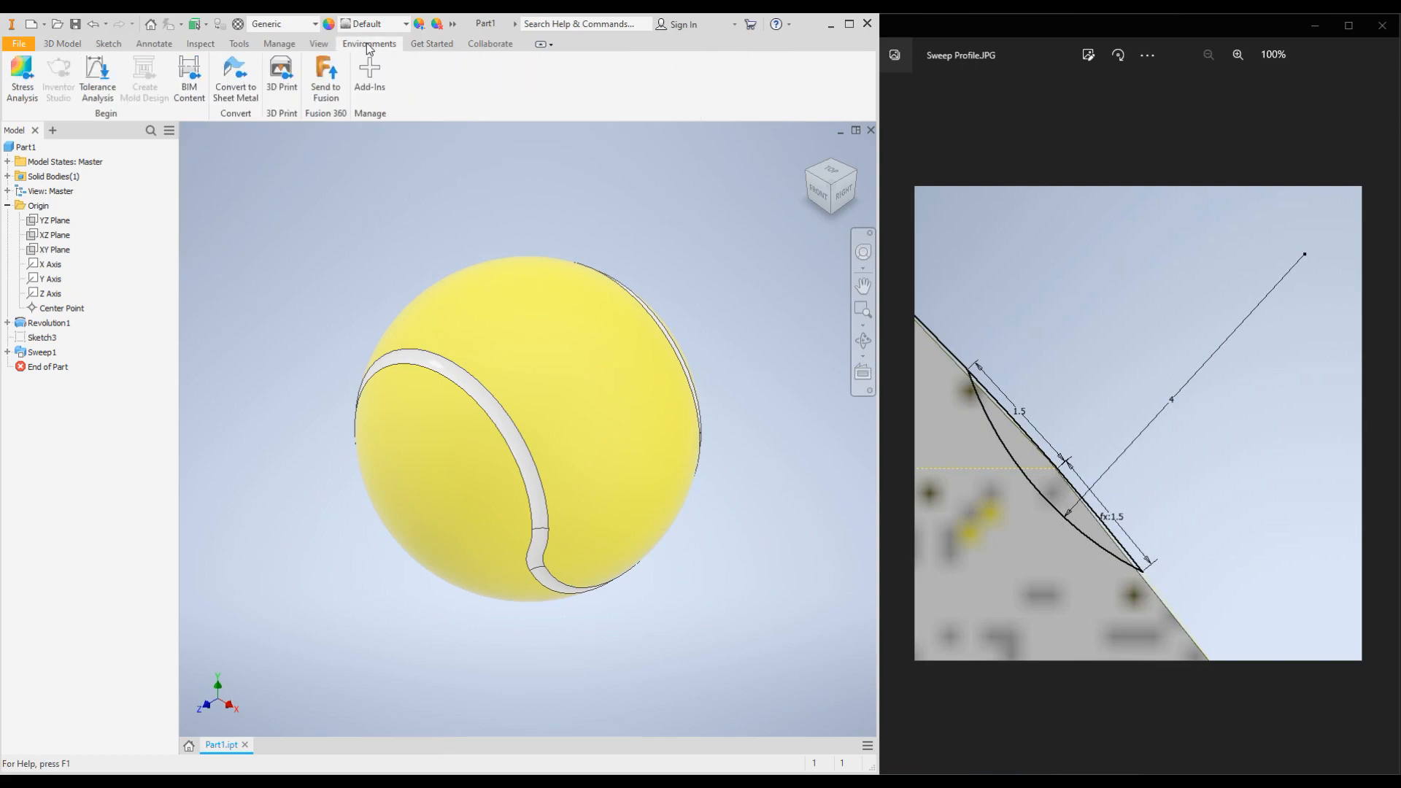
{"action": "left_click", "coordinate": [53, 85]}
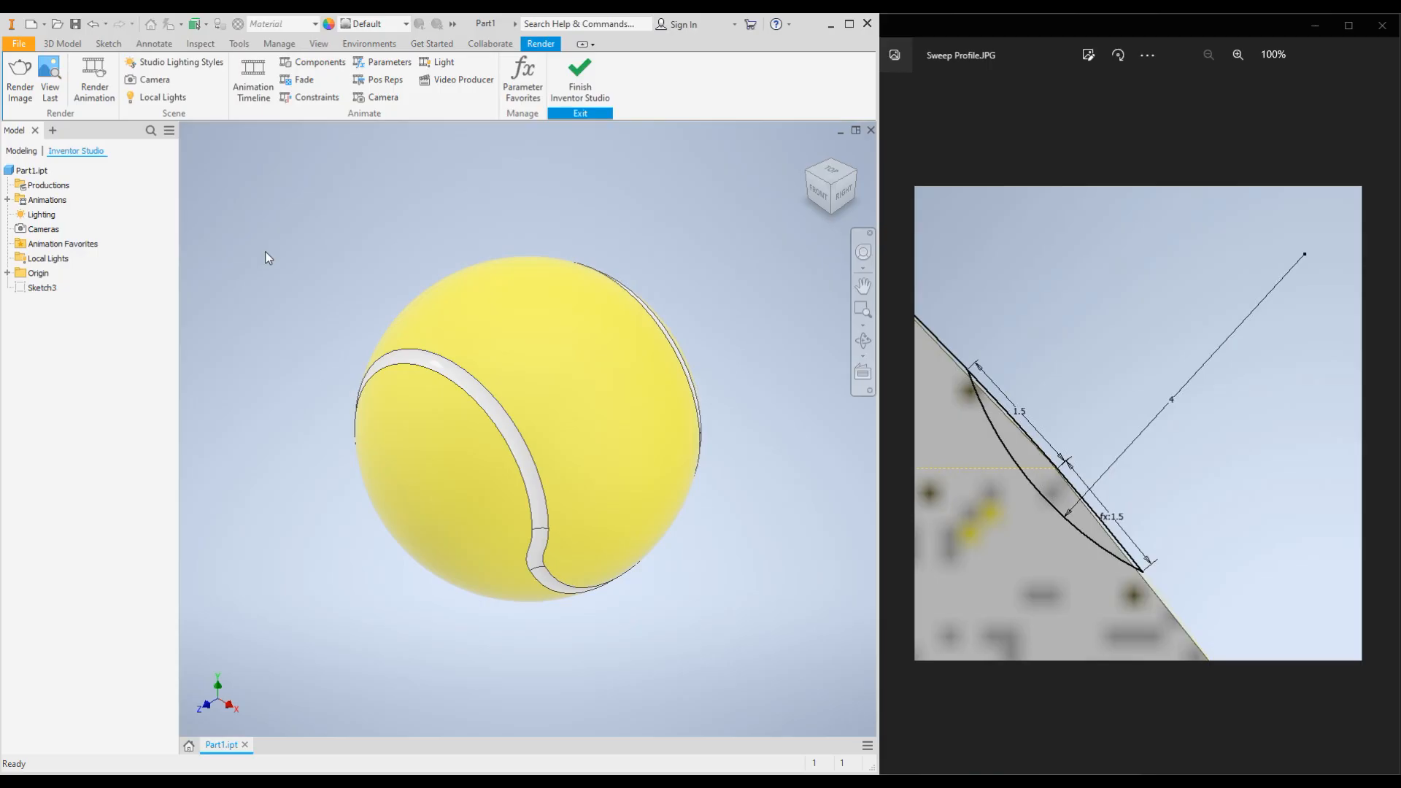
{"action": "left_click", "coordinate": [24, 91]}
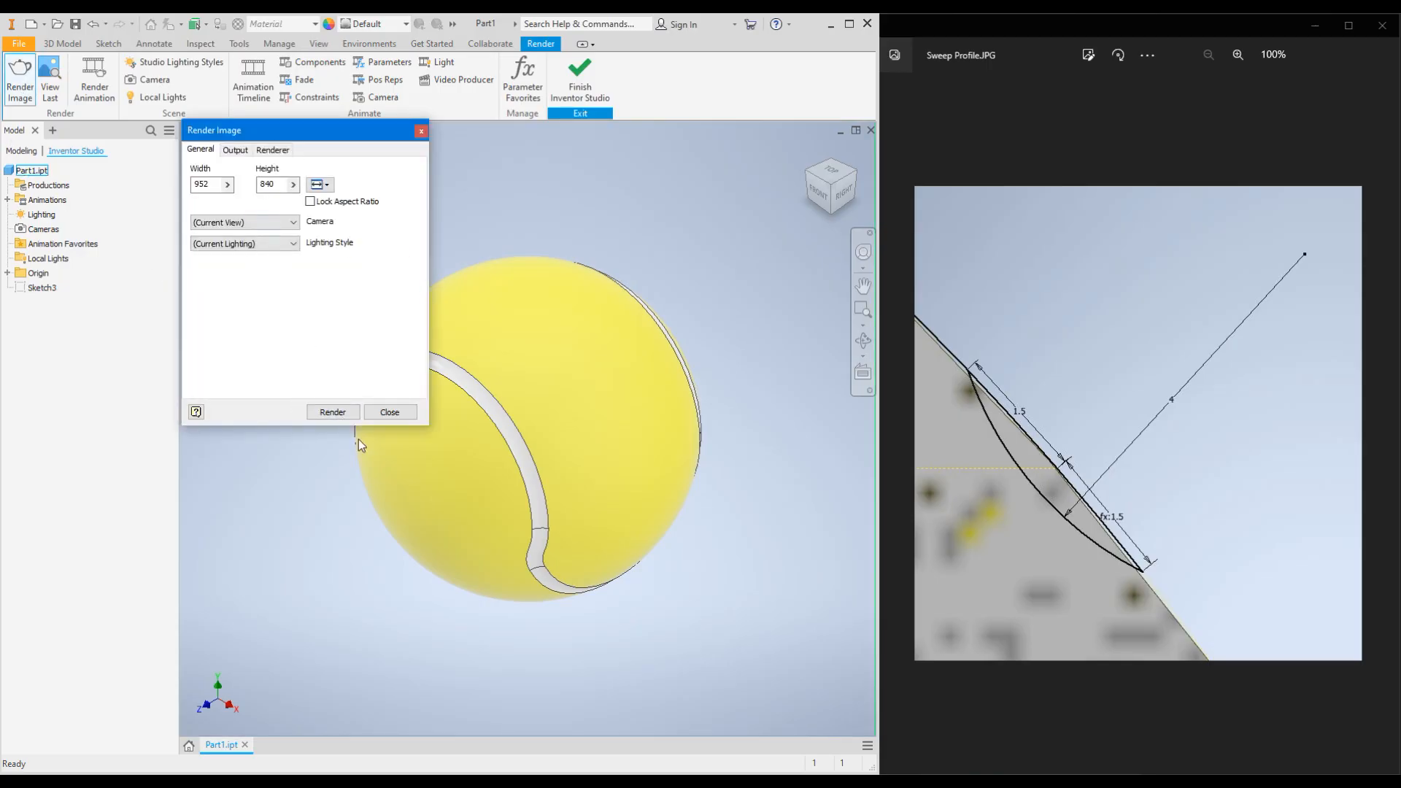
{"action": "left_click", "coordinate": [334, 413]}
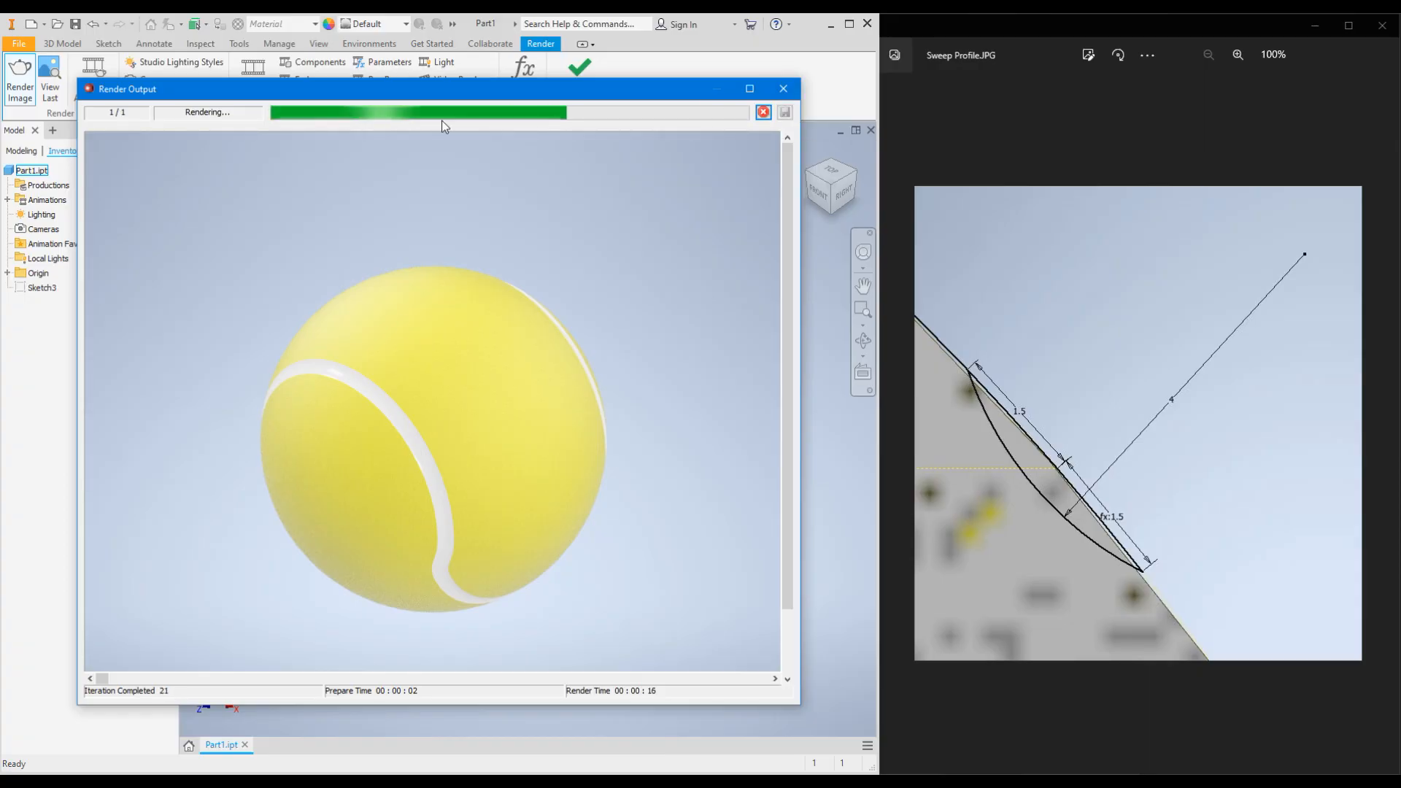
{"action": "left_click", "coordinate": [783, 89]}
{"action": "left_click", "coordinate": [396, 413]}
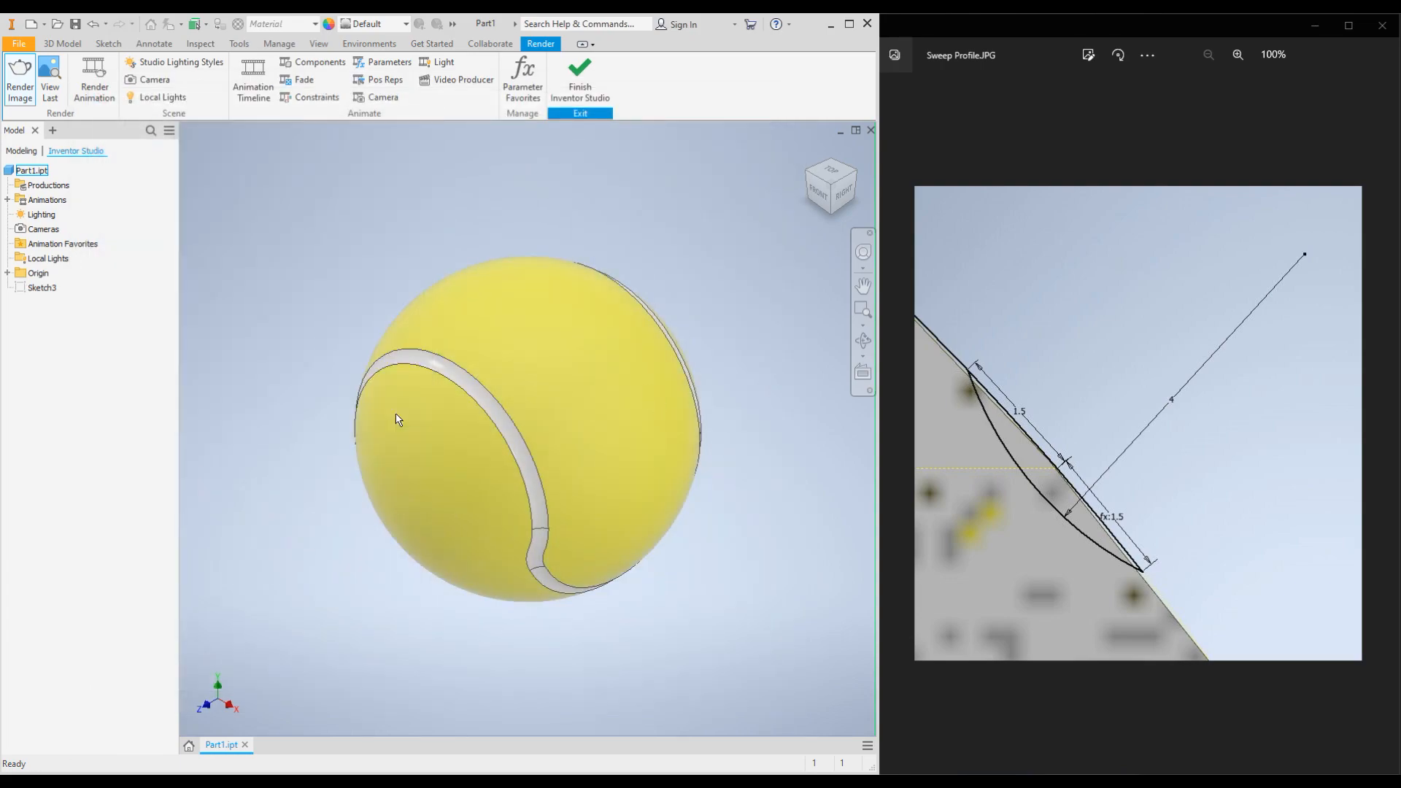